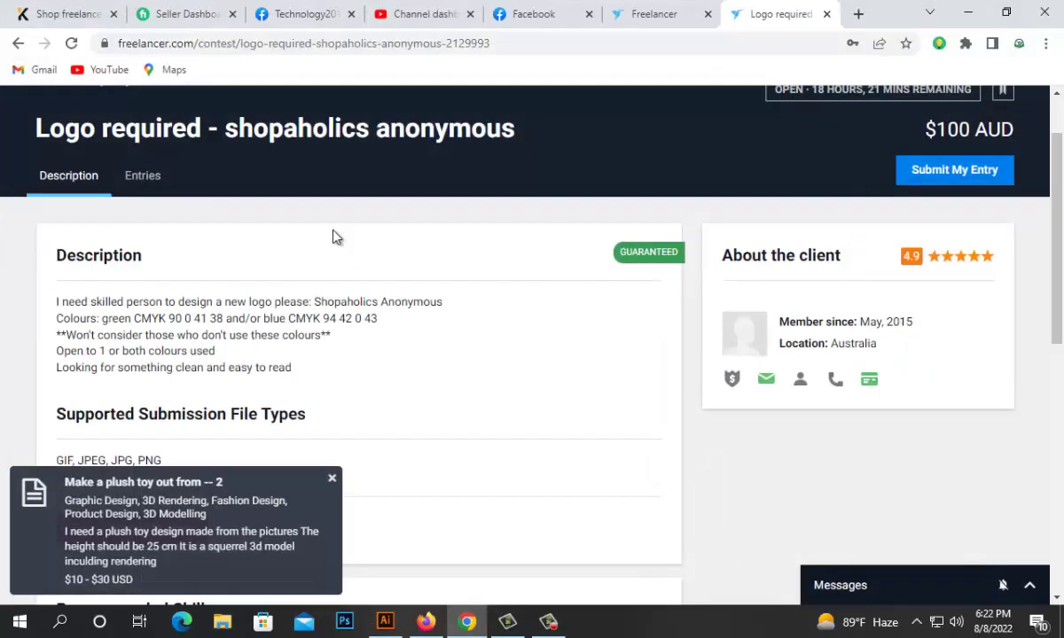
- Read the logo contest's description, examining the requested brand name, the CMYK colours and the style requirements
scroll(340, 270, up, 1)
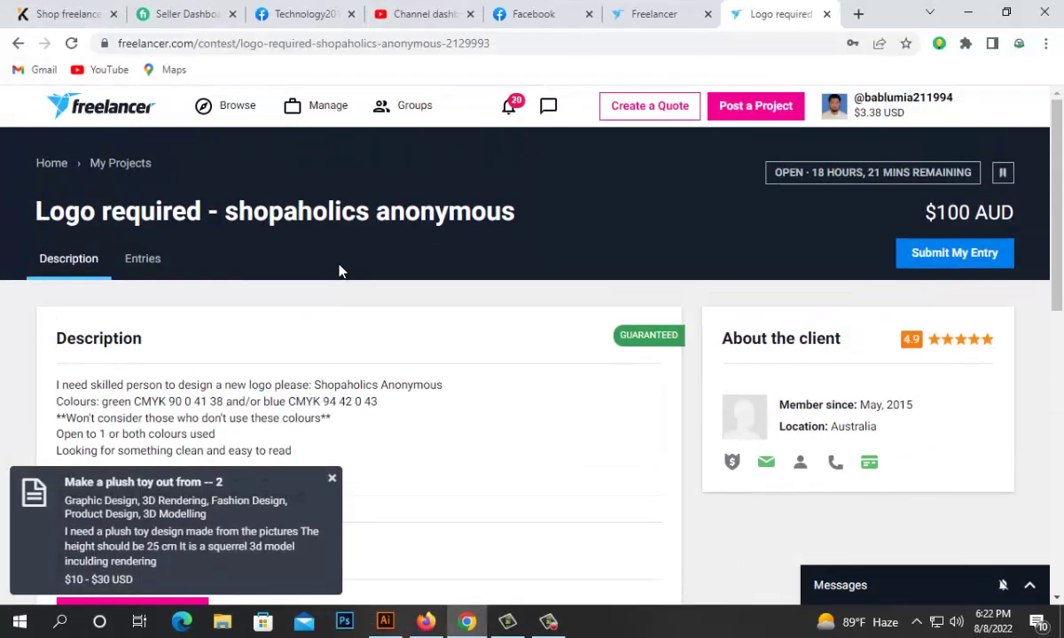
scroll(340, 270, down, 1)
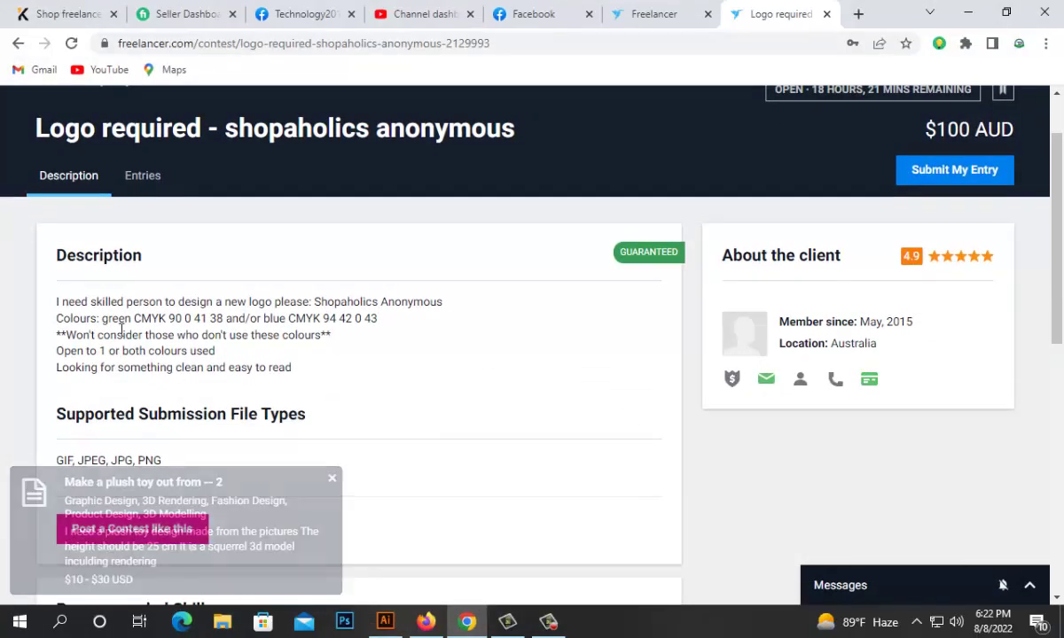
drag(316, 377, 181, 266)
click(299, 378)
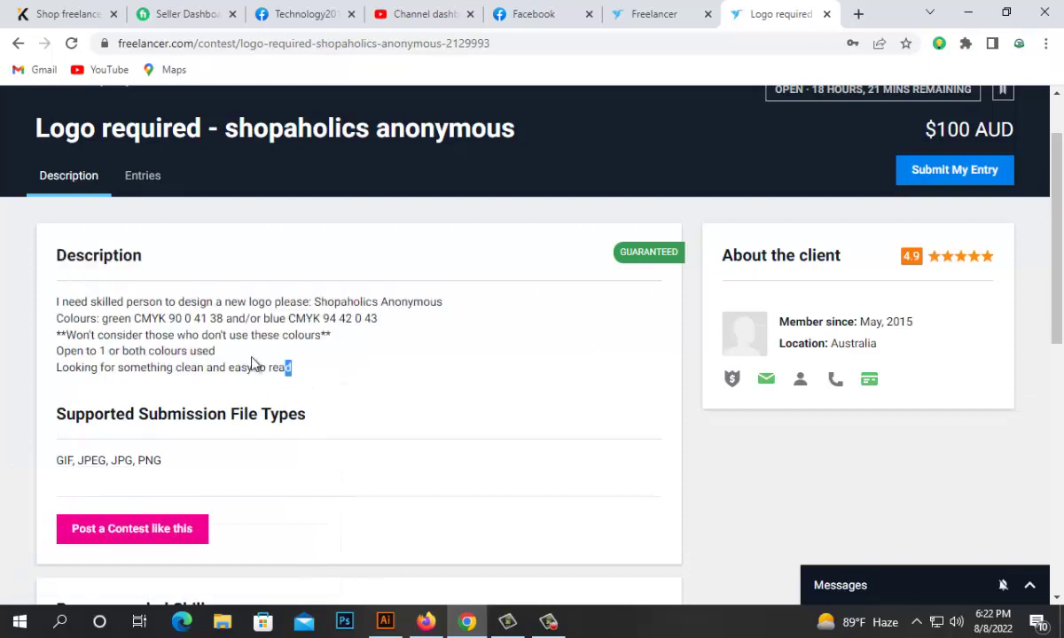
drag(251, 364, 69, 303)
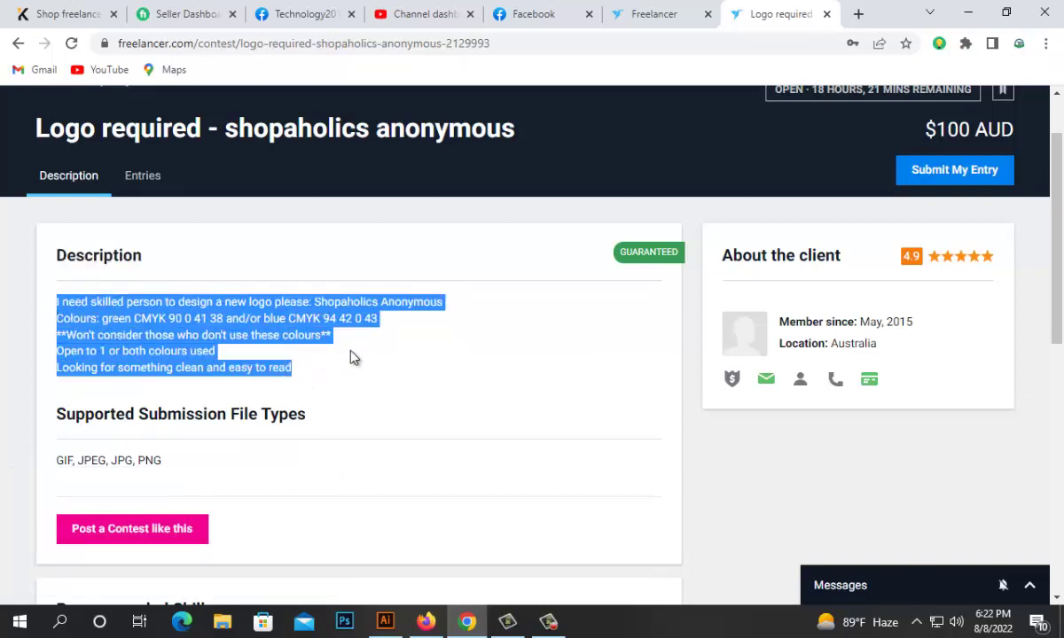
click(327, 330)
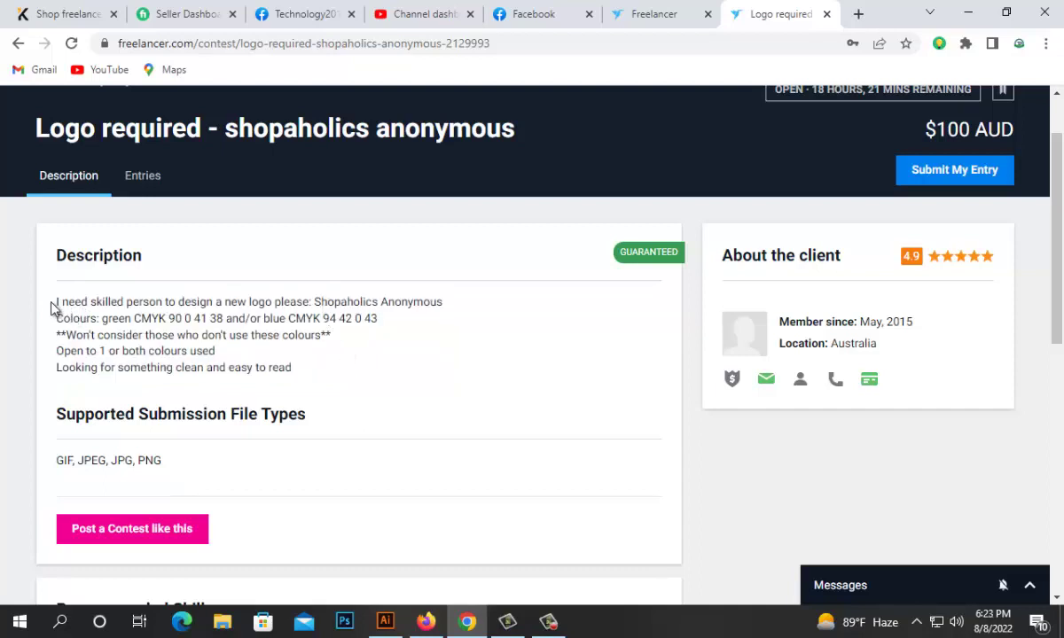
drag(52, 308, 297, 369)
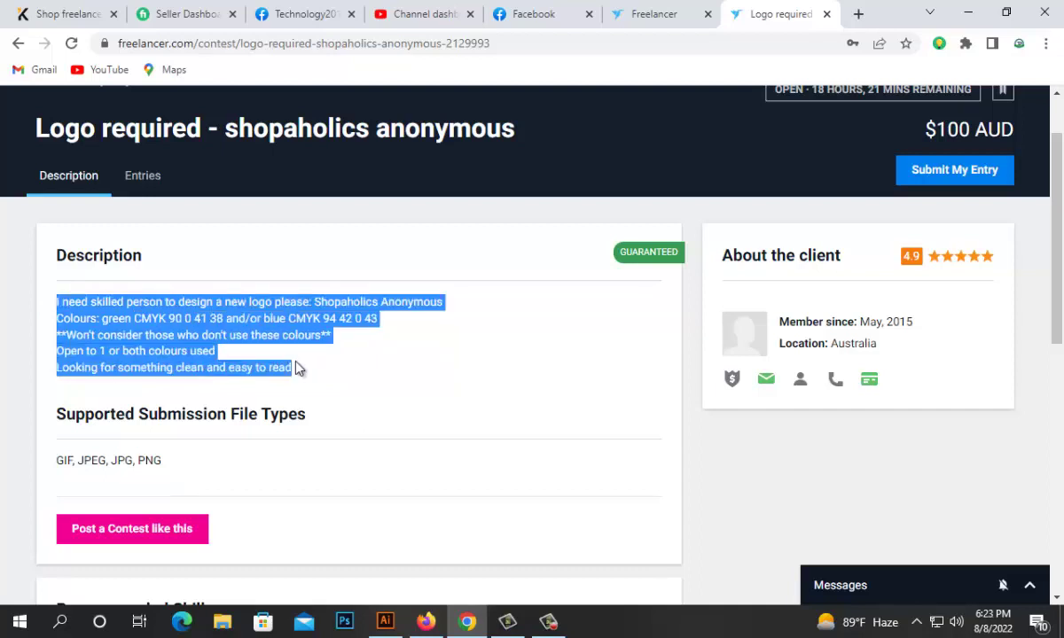
click(375, 322)
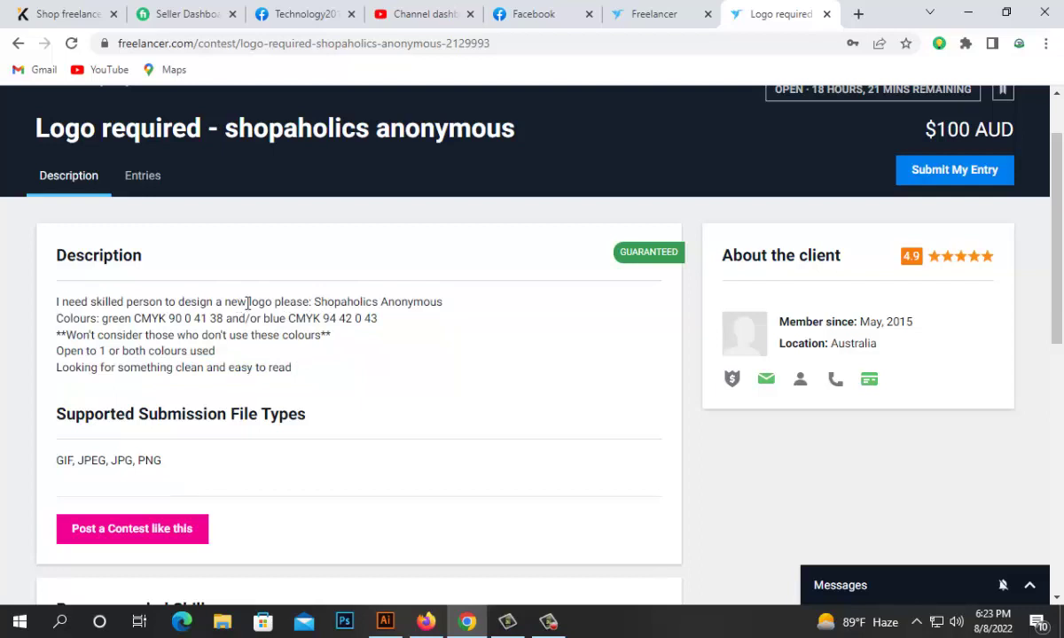
- Copy the brand name Shopaholics Anonymous from the brief into the Illustrator document as two stacked text lines of about 58 pt
drag(314, 303, 472, 316)
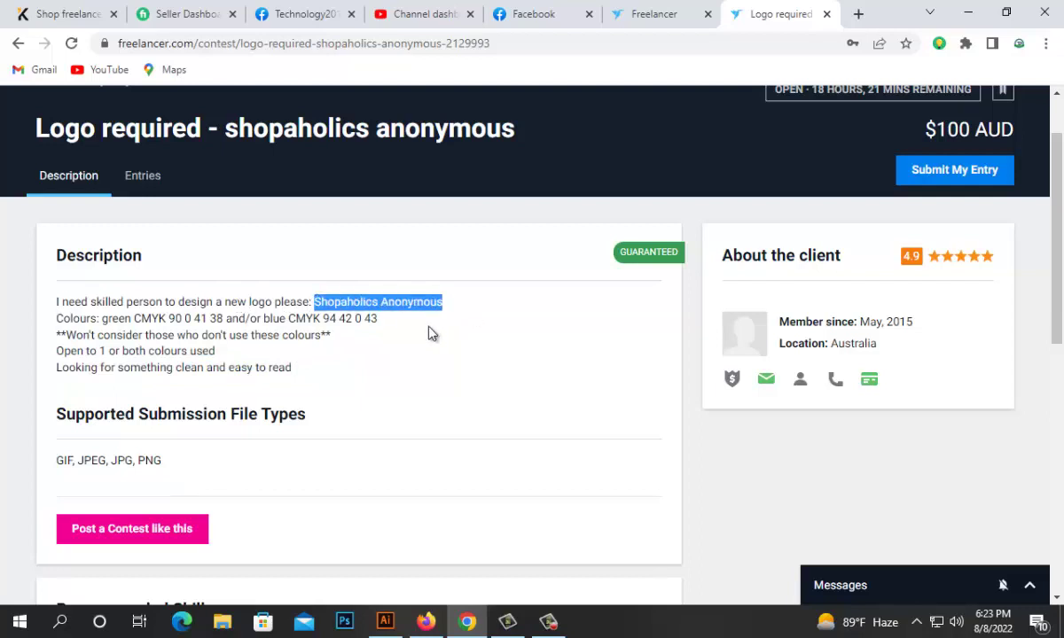
right_click(409, 303)
click(434, 313)
click(385, 622)
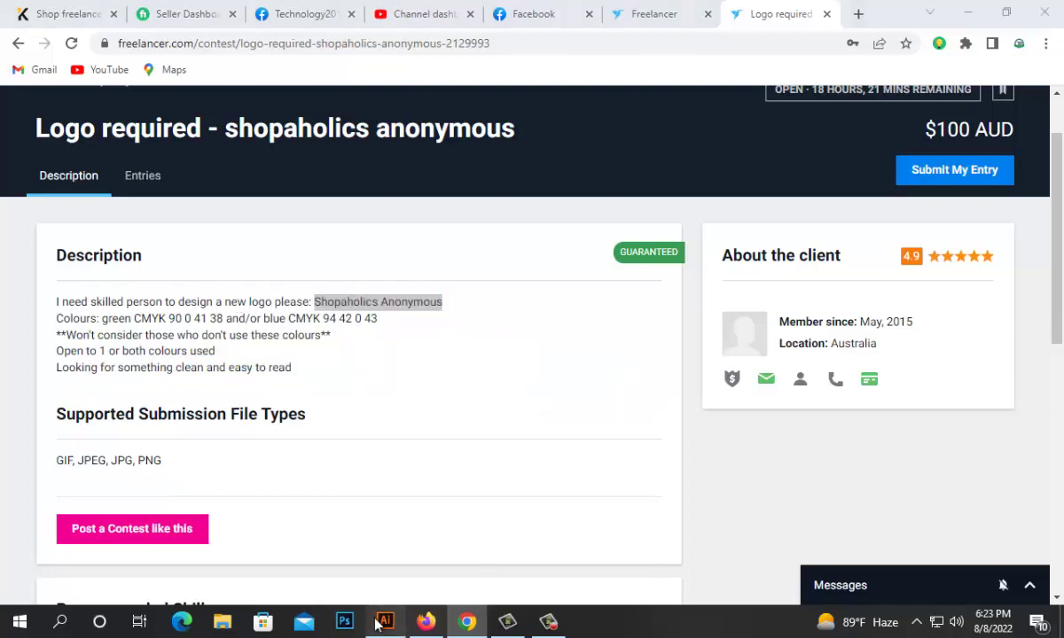
key(ctrl+v)
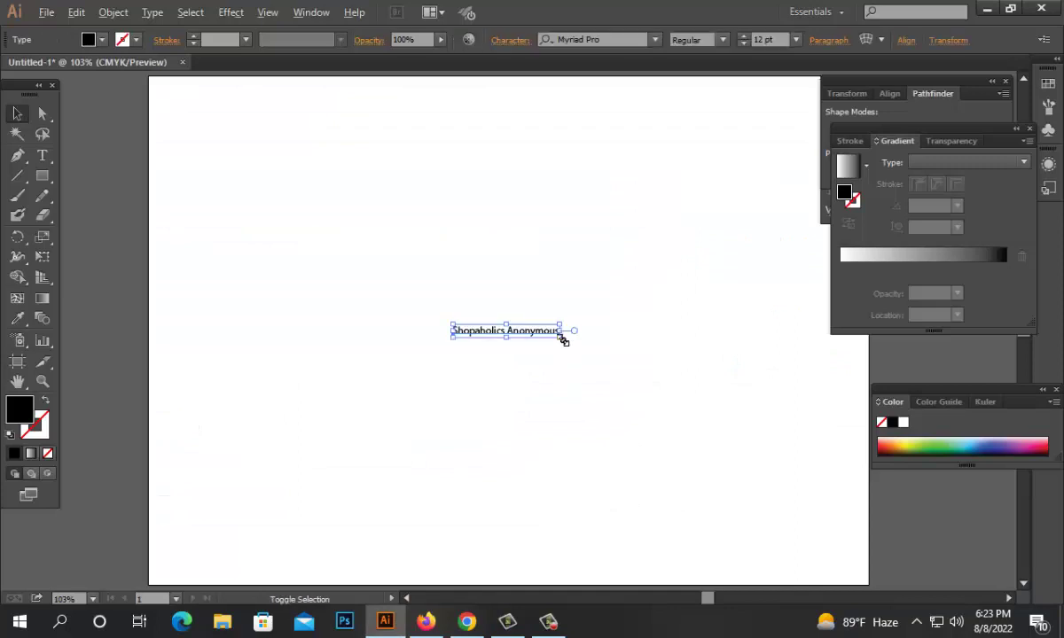
drag(562, 339, 568, 461)
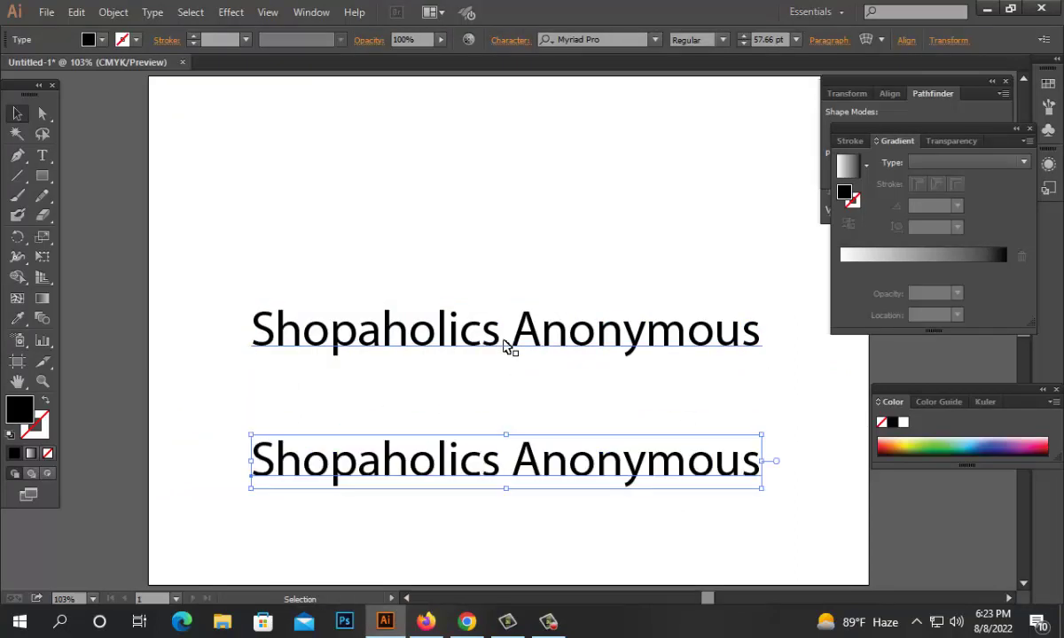
- Cut the upper text line down to Shopaholics and enlarge it across the upper middle of the artboard
double_click(503, 342)
drag(500, 338, 777, 339)
key(BackSpace)
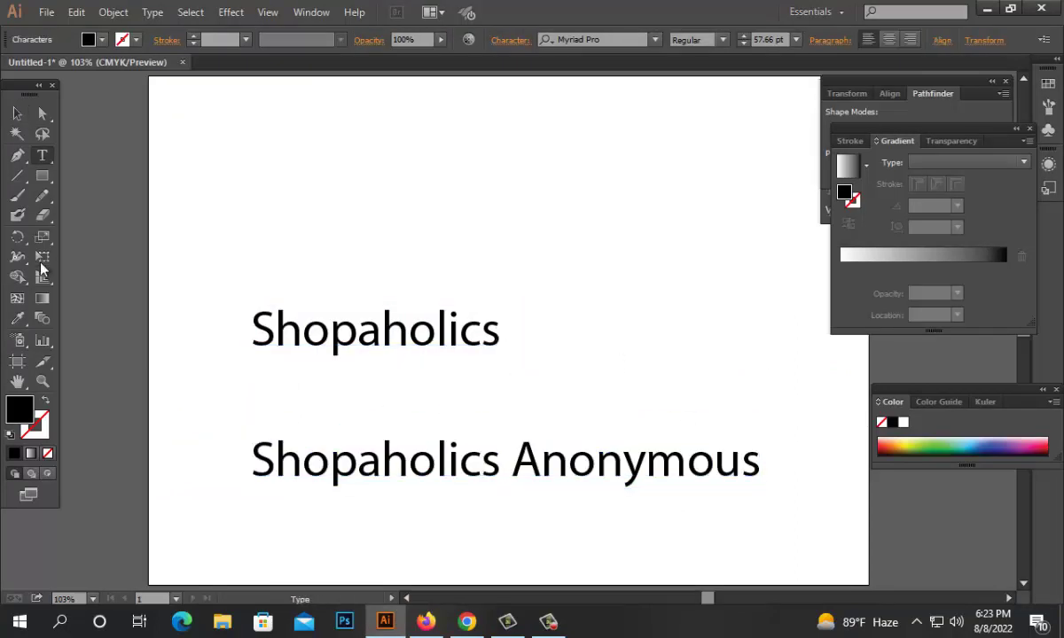
key(Escape)
drag(501, 335, 729, 289)
- Cut the other text line down to Anonymous and place it beneath the right part of Shopaholics
drag(526, 468, 204, 416)
key(t)
key(BackSpace)
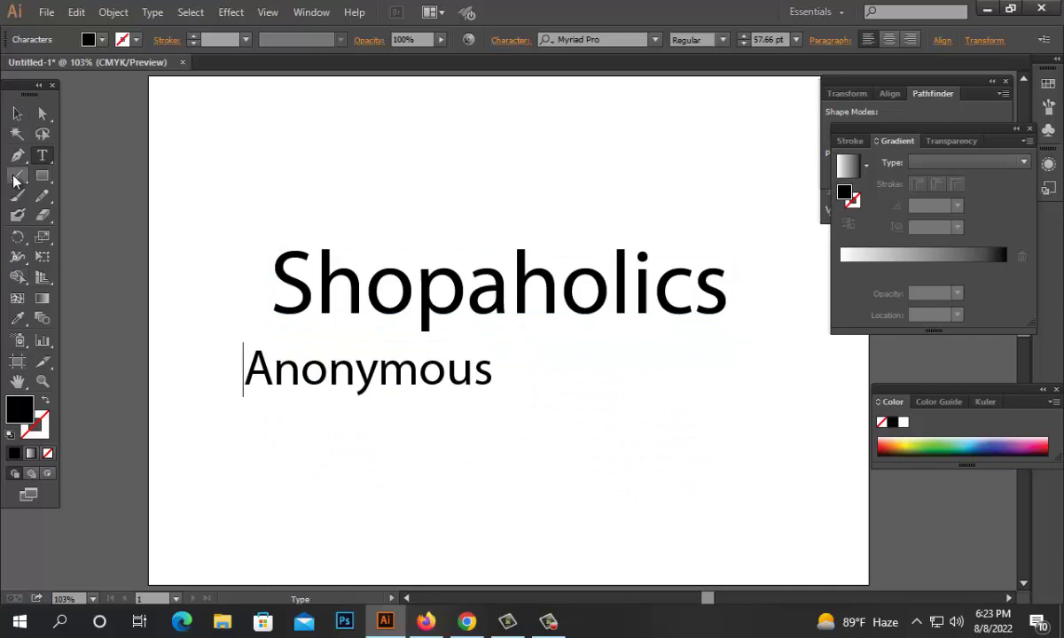
click(17, 114)
drag(390, 374, 588, 355)
click(686, 460)
drag(680, 457, 356, 238)
click(420, 414)
- Switch to Chrome, copy the green colour specification from the brief and search Google Images for "green CMYK 90 0 41"
click(468, 626)
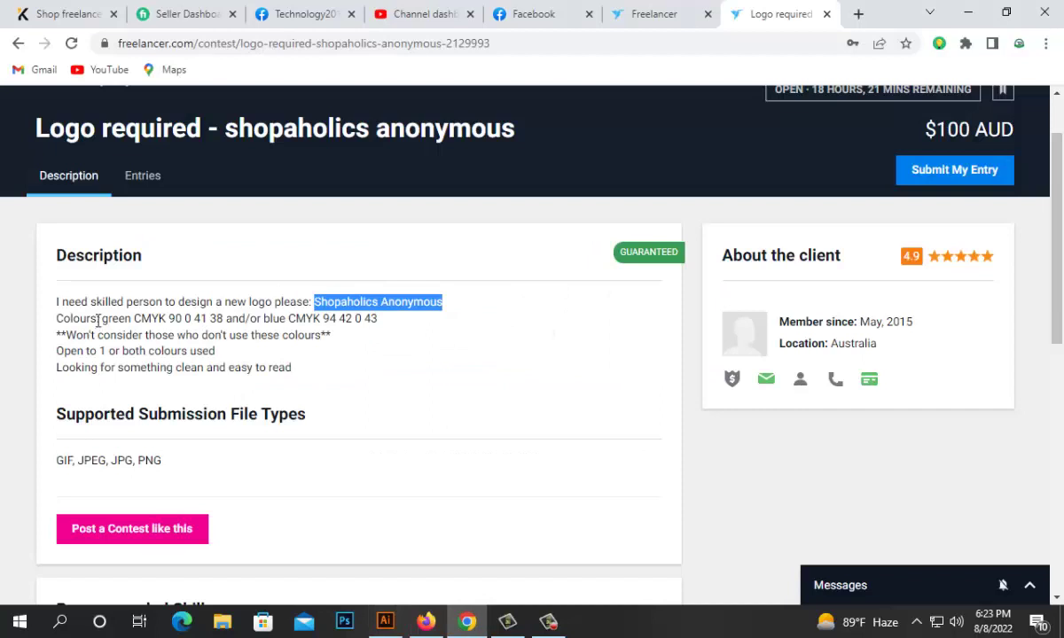
drag(103, 321, 209, 324)
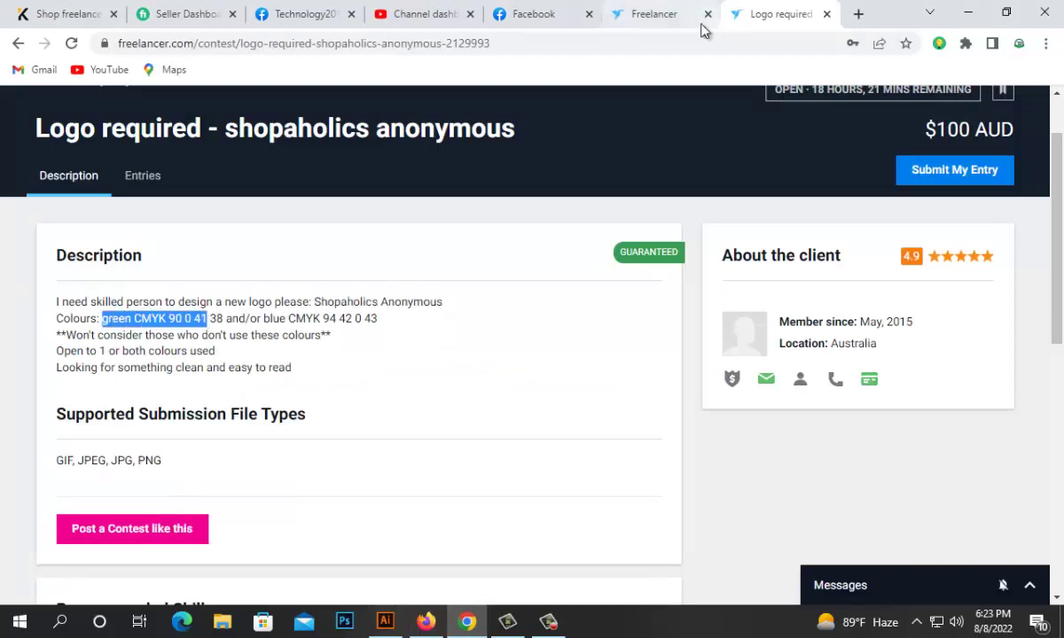
click(860, 13)
key(ctrl+v)
key(Return)
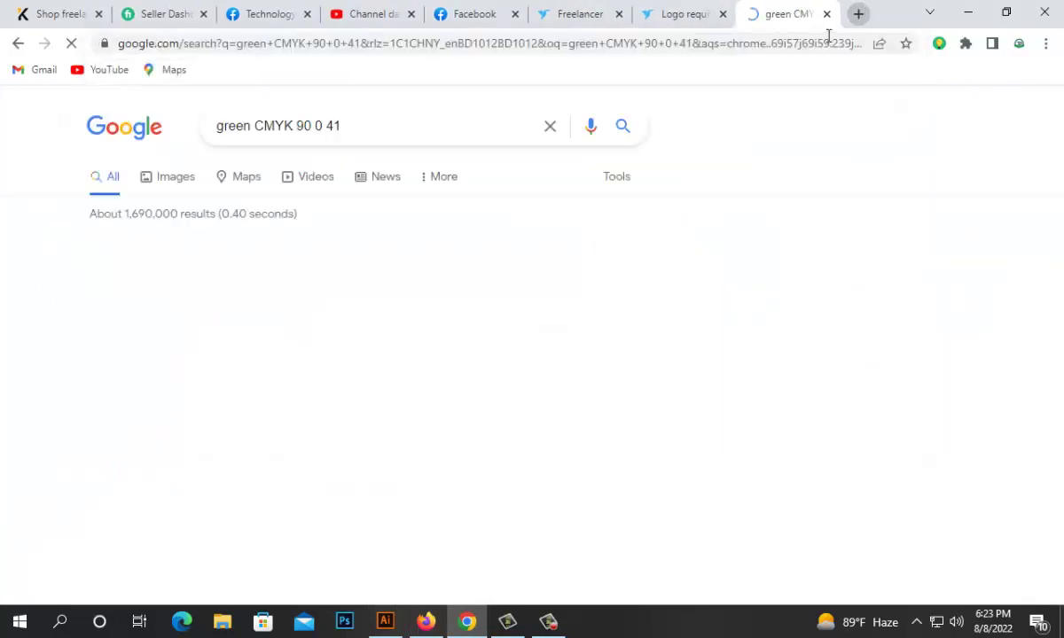
click(194, 184)
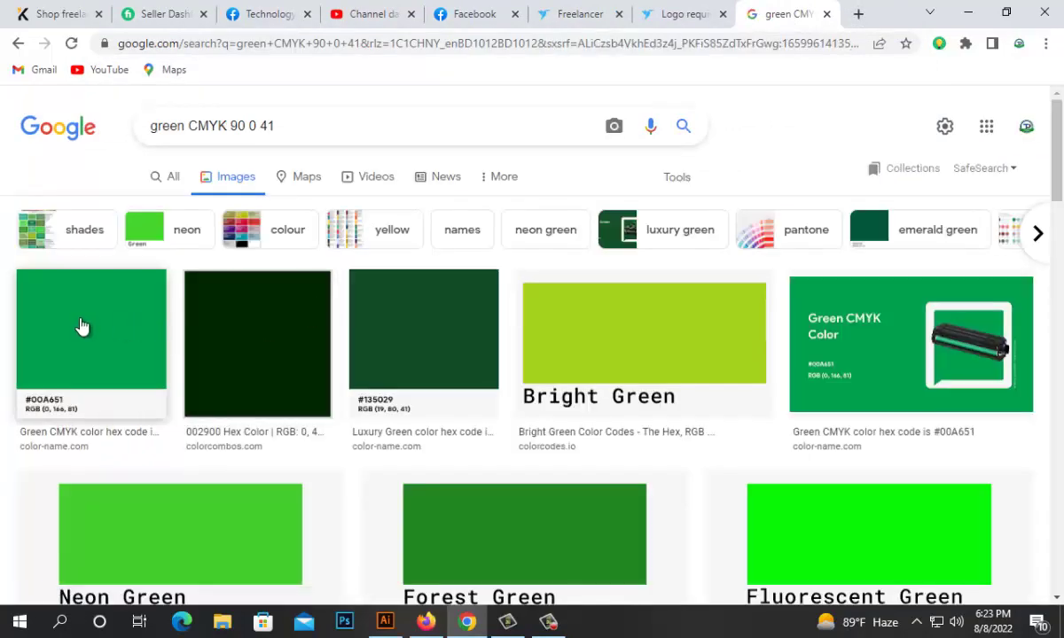
- Examine the green image results for a swatch that suits the colour requested in the brief
scroll(81, 327, down, 3)
scroll(81, 327, up, 3)
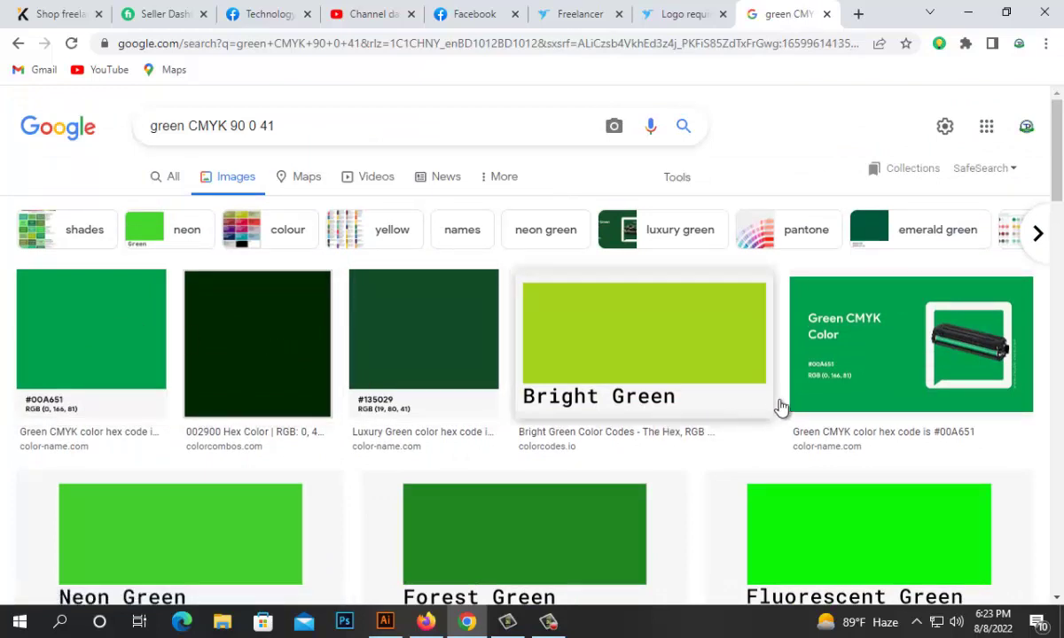
scroll(732, 379, down, 3)
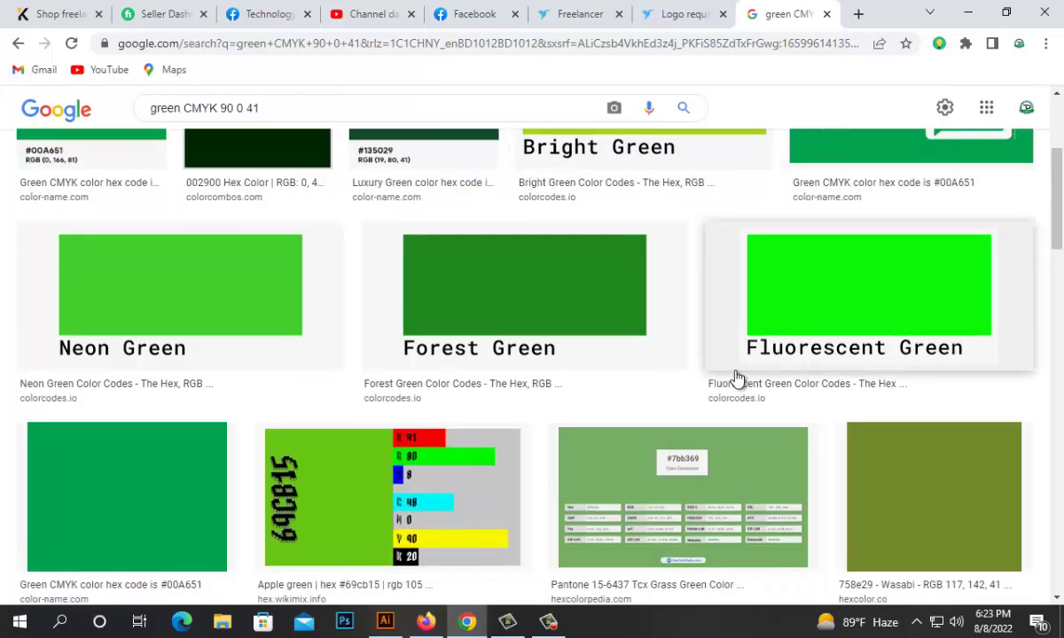
scroll(349, 387, down, 3)
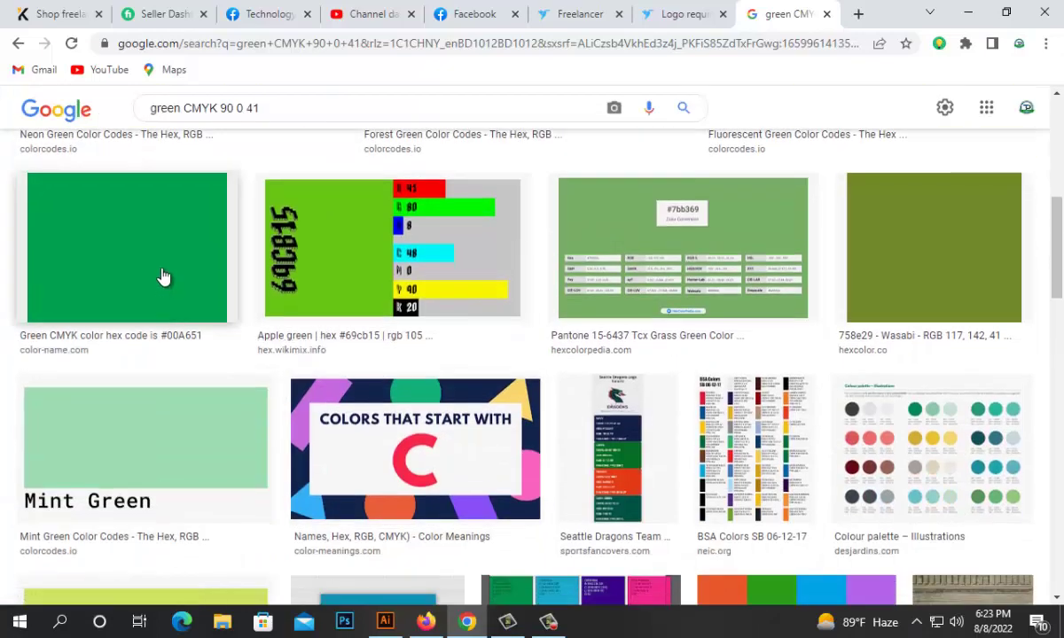
scroll(266, 288, up, 3)
scroll(280, 341, down, 4)
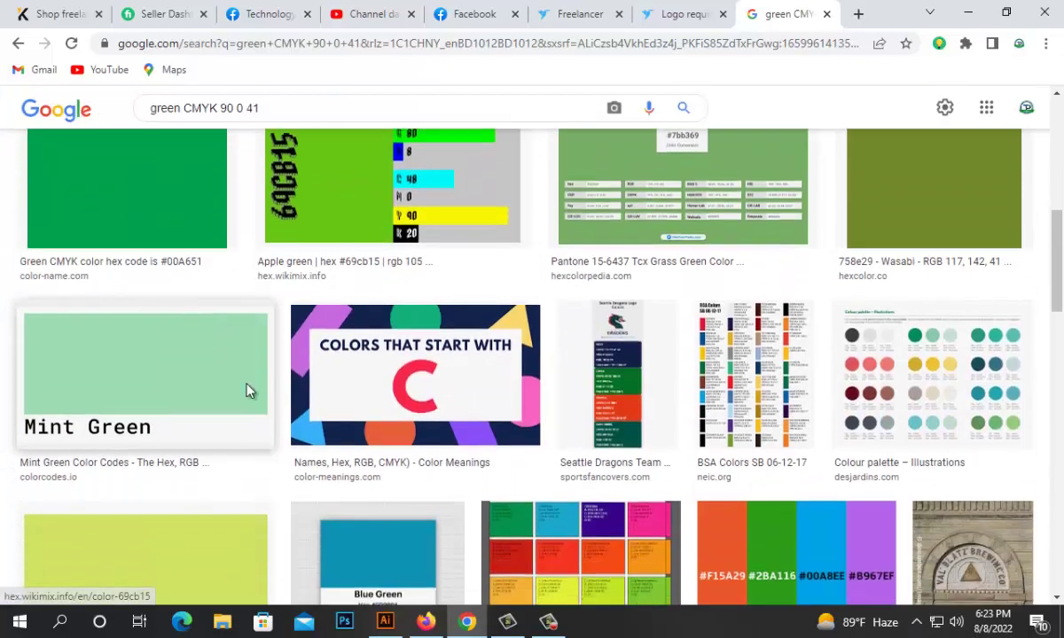
scroll(496, 375, down, 3)
scroll(620, 380, down, 2)
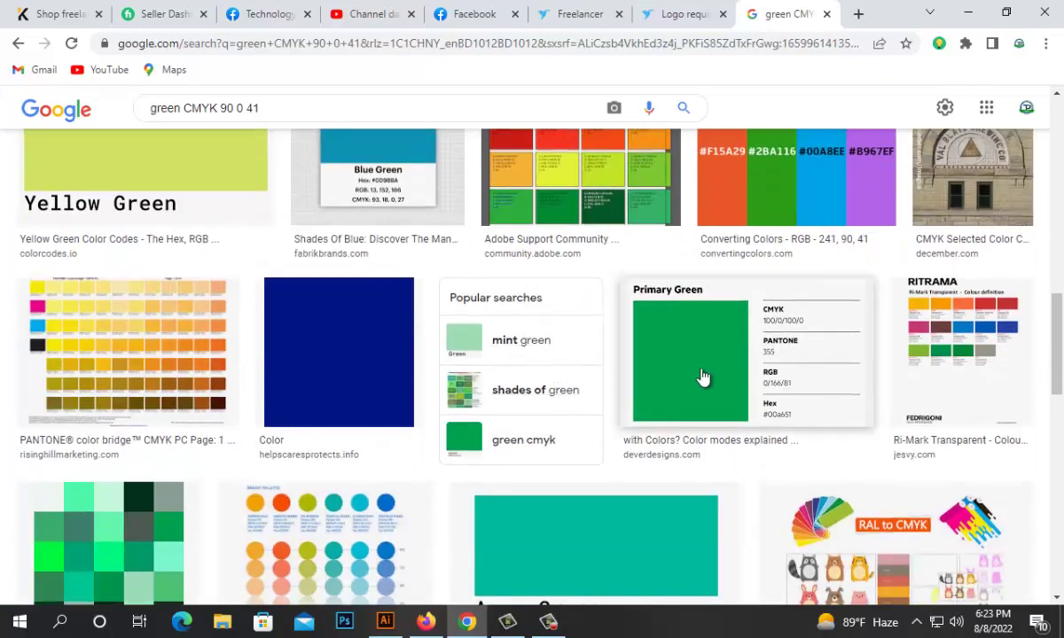
scroll(408, 356, up, 5)
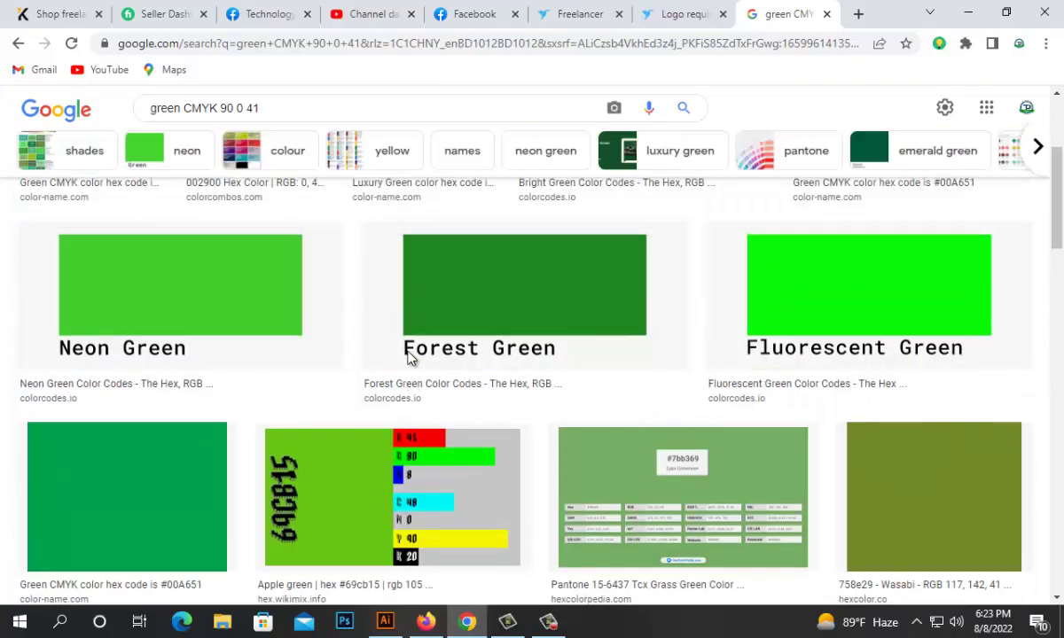
scroll(356, 361, up, 2)
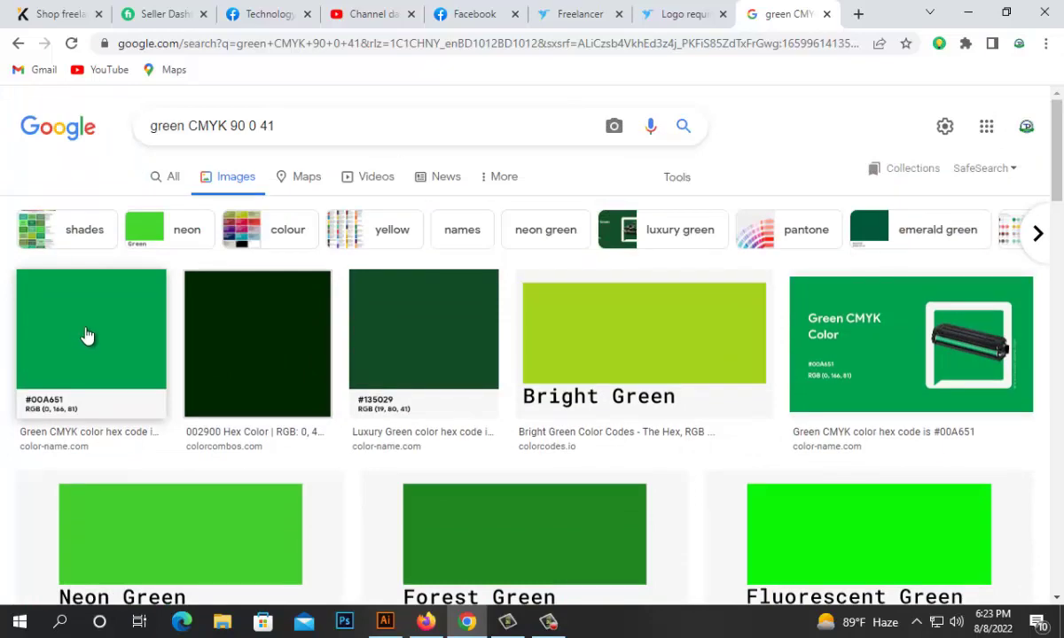
- Open the preview of the green #00A651 swatch and capture a screen snip of its solid green area
click(87, 336)
right_click(825, 282)
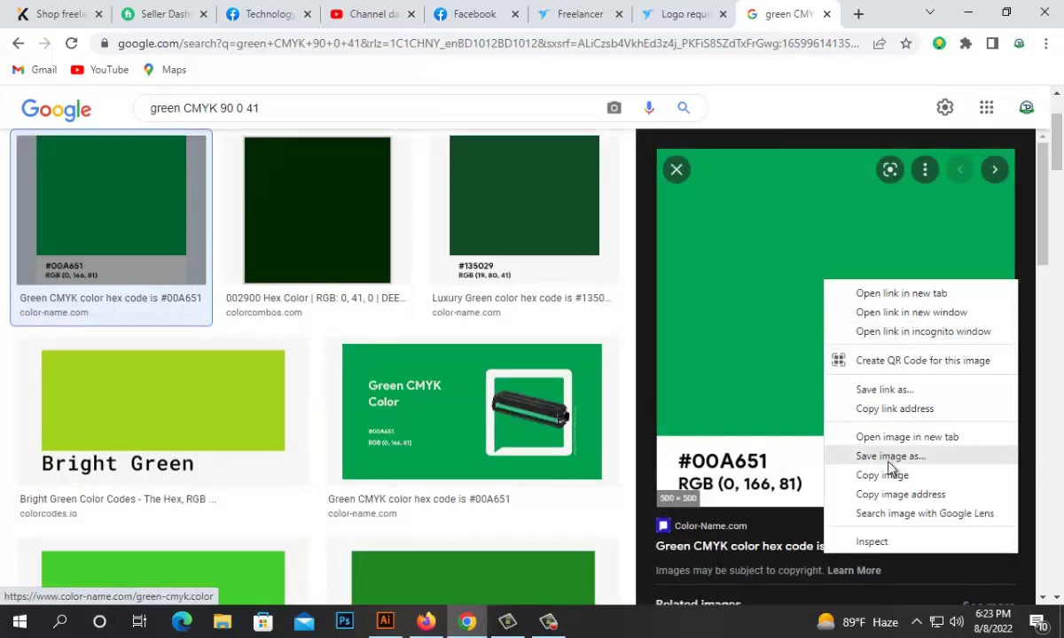
click(791, 332)
click(693, 9)
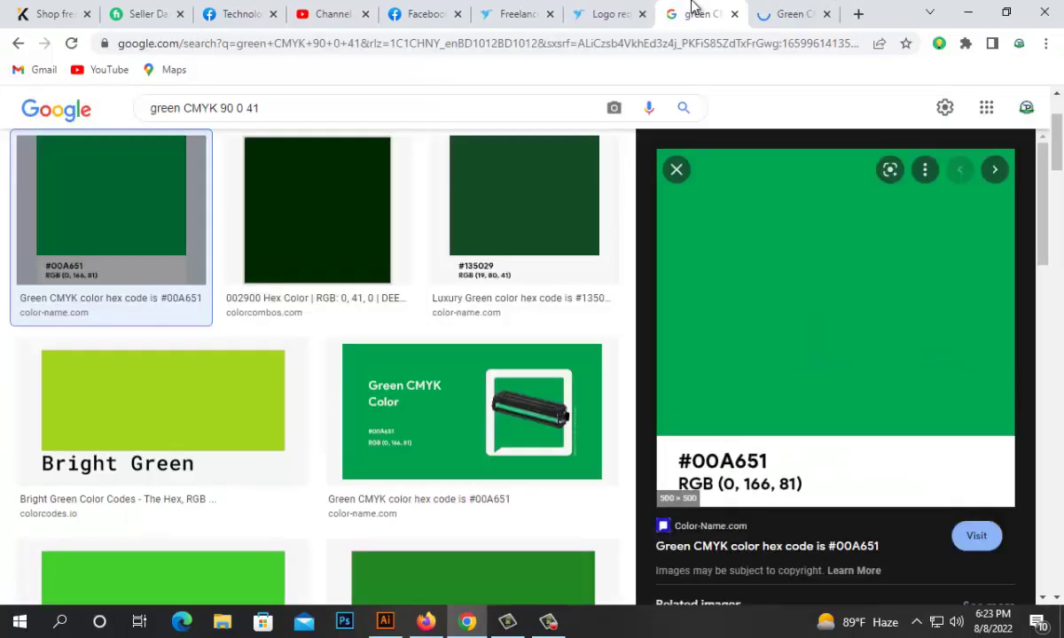
key(super+shift+s)
drag(720, 207, 938, 364)
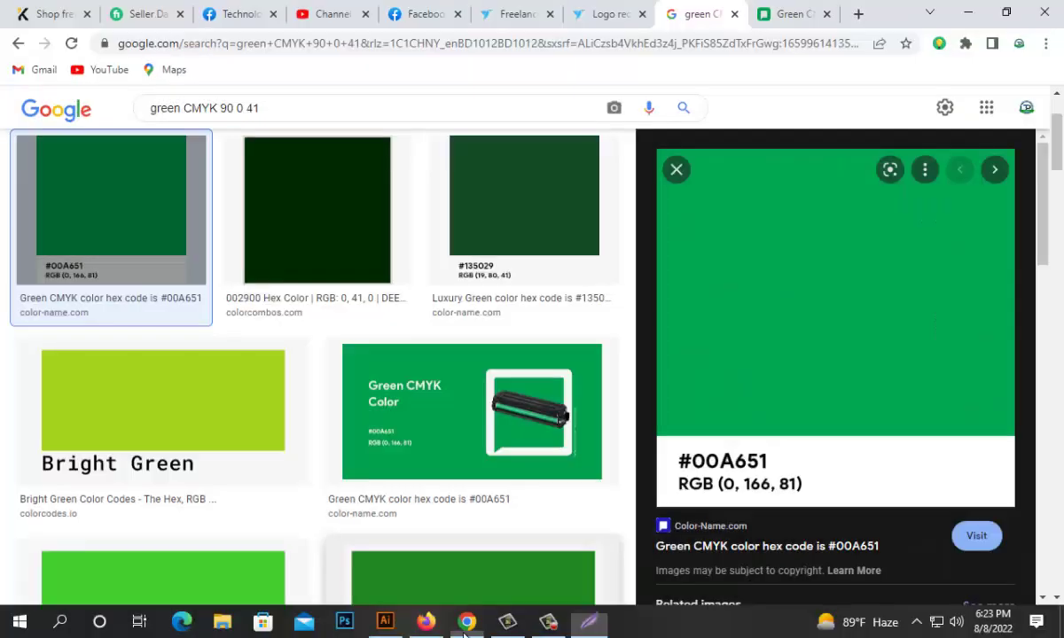
- Switch to Illustrator, paste the captured green sample and move it to the far left of the artboard
click(384, 625)
key(ctrl+v)
drag(545, 347, 171, 275)
- Return to Chrome, copy the blue colour specification from the brief and search Google Images for "blue CMYK 94 42 0 43"
click(466, 621)
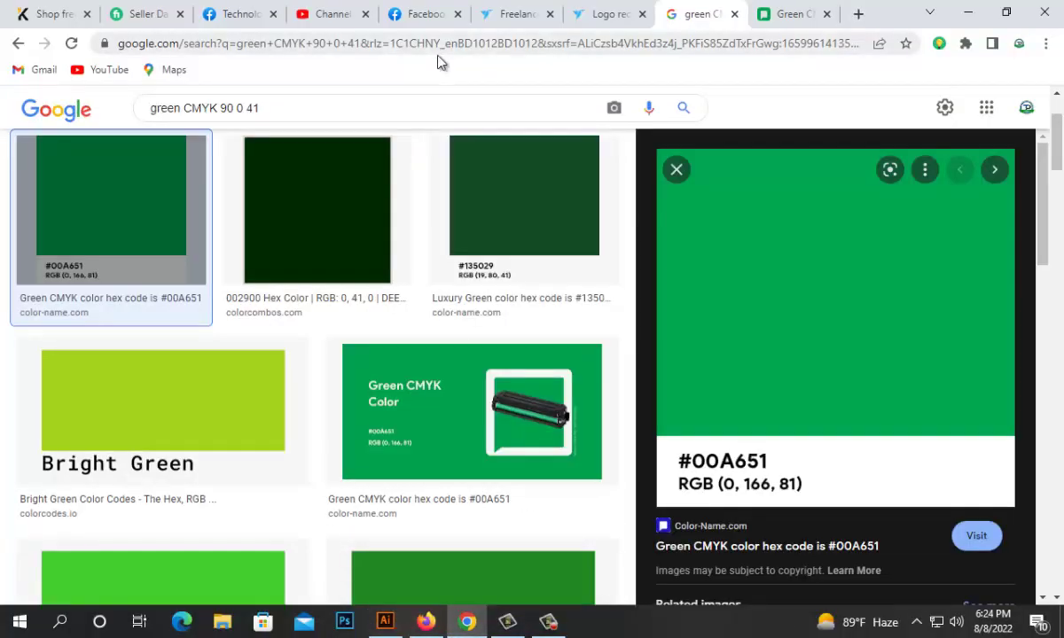
click(612, 14)
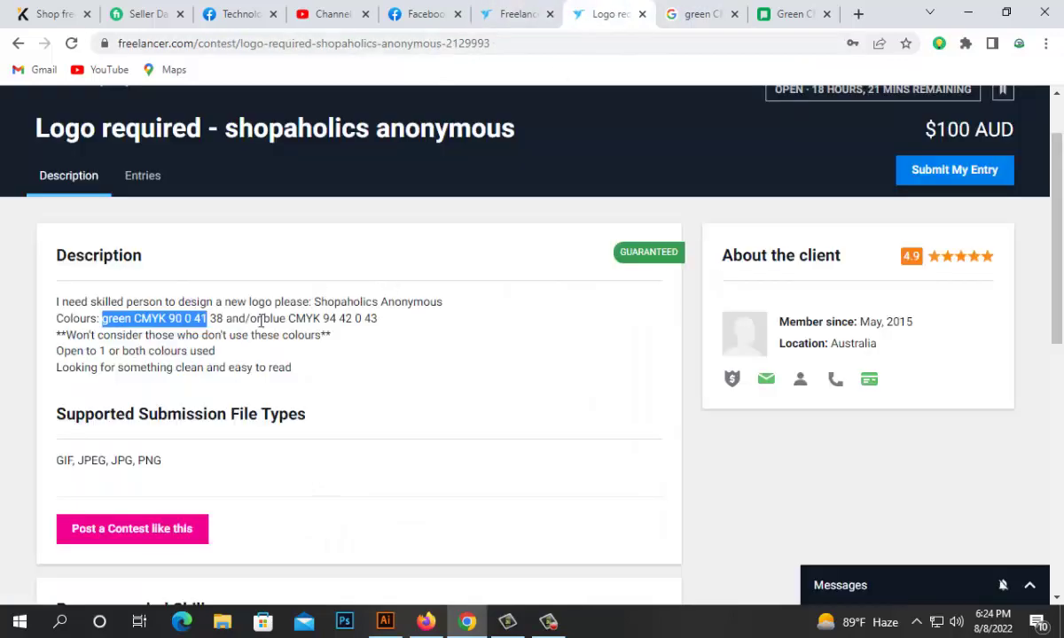
drag(264, 318, 378, 319)
key(ctrl+c)
click(700, 13)
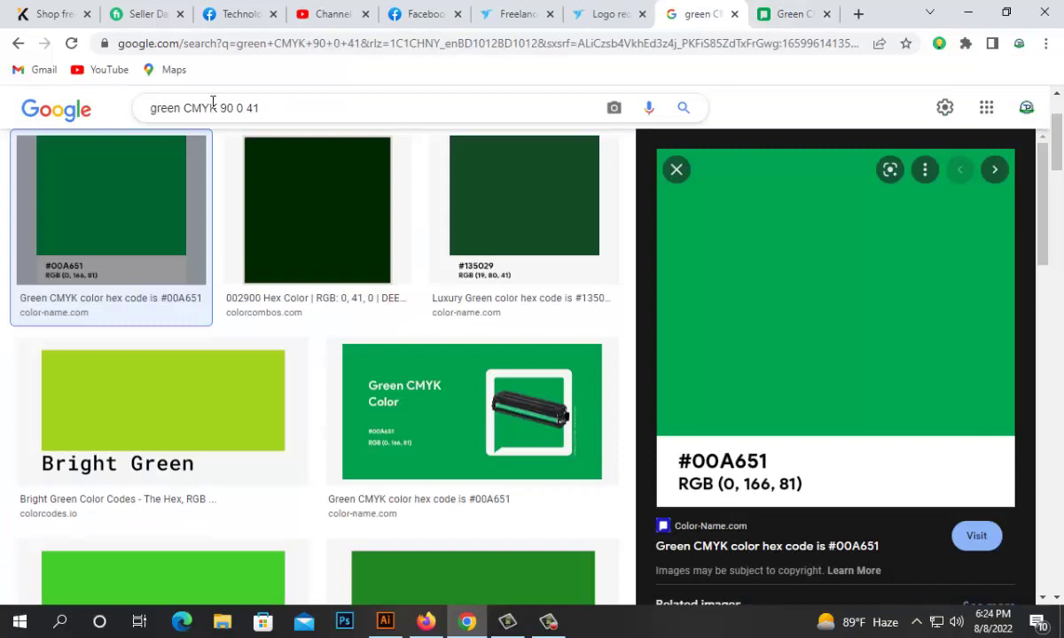
click(213, 100)
key(ctrl+a)
key(ctrl+v)
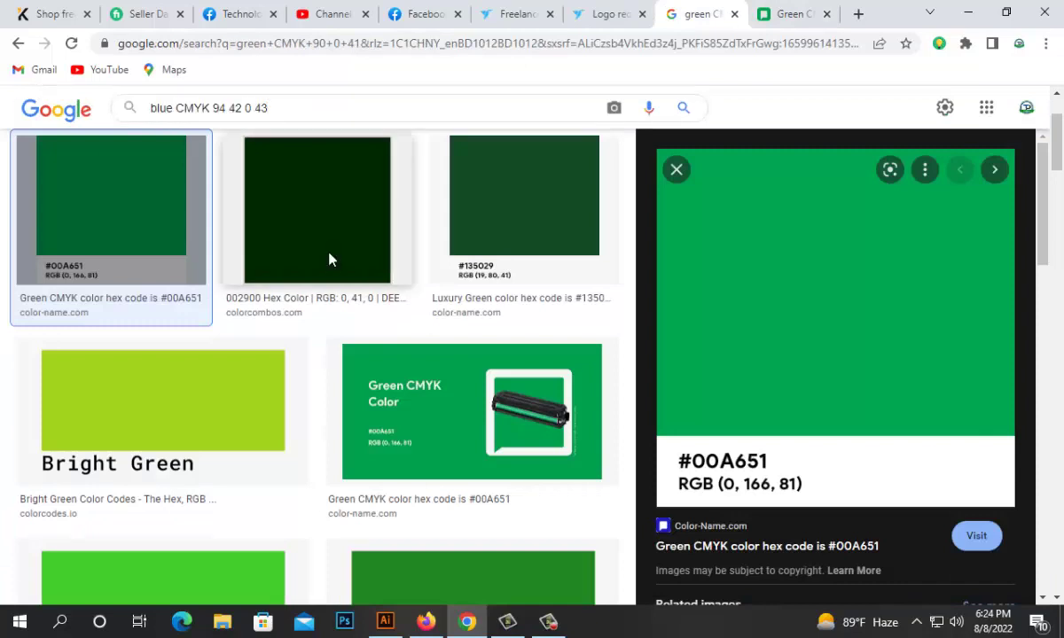
key(Return)
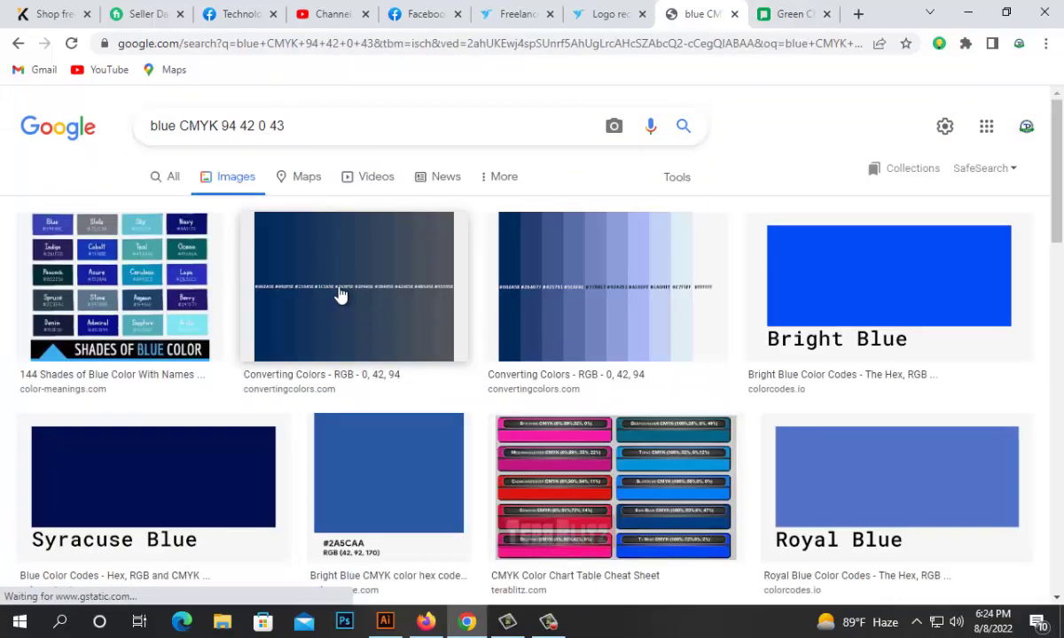
- Browse the blue image results, open the Bright Blue swatch preview and capture a screen snip of its solid blue area
scroll(341, 301, down, 3)
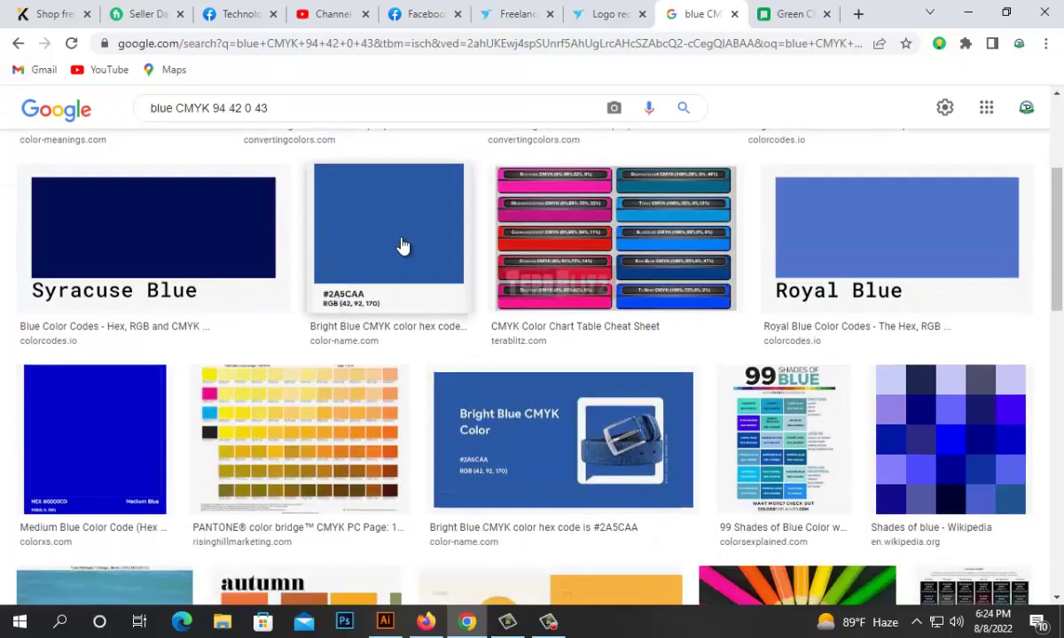
scroll(478, 259, up, 3)
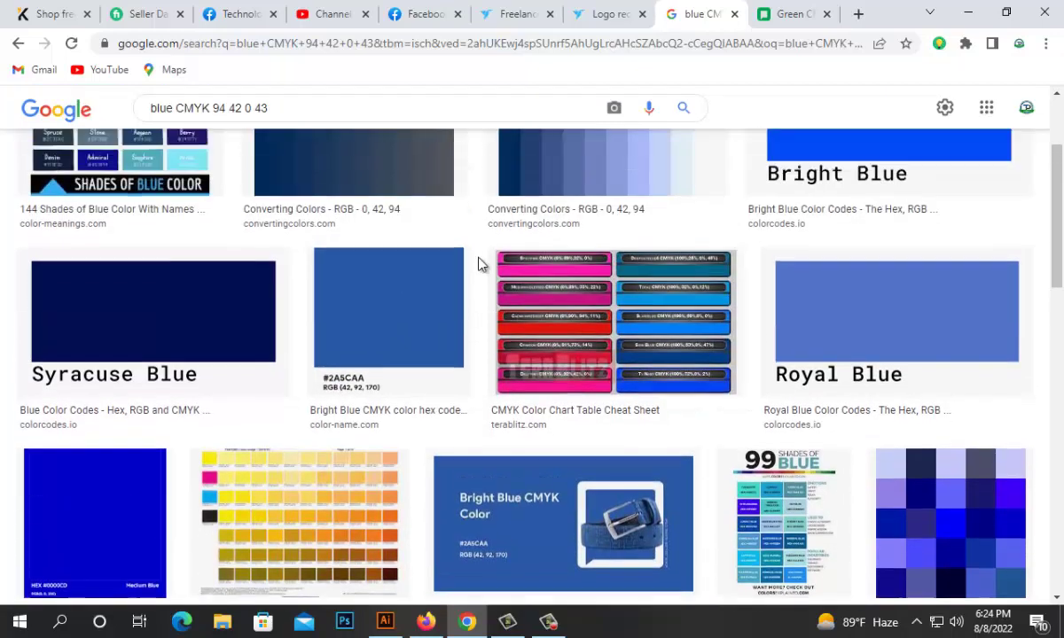
scroll(451, 287, down, 2)
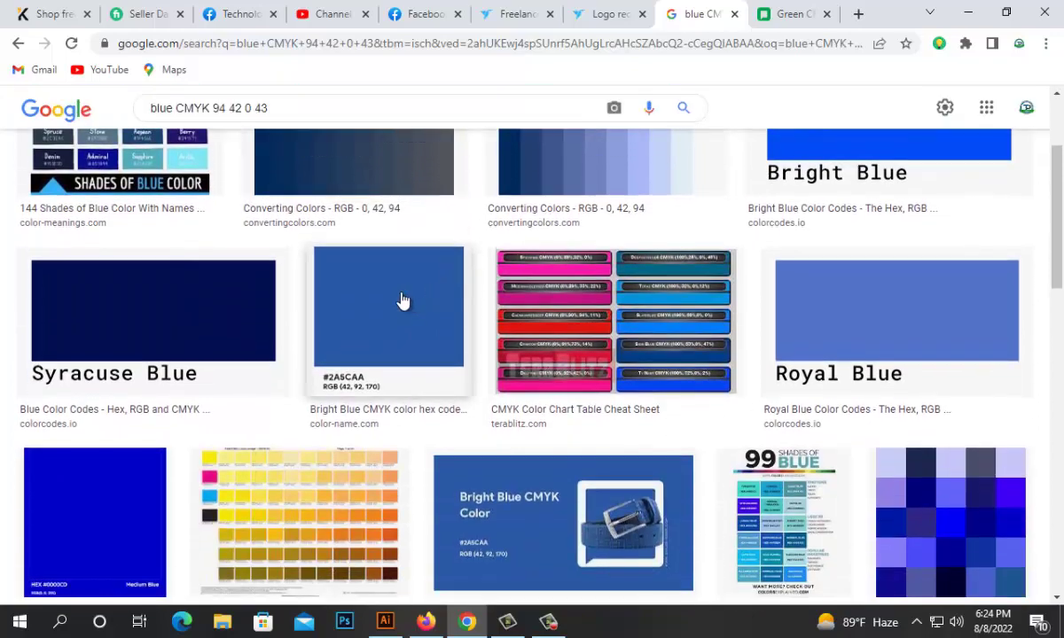
scroll(404, 301, down, 5)
scroll(404, 301, up, 7)
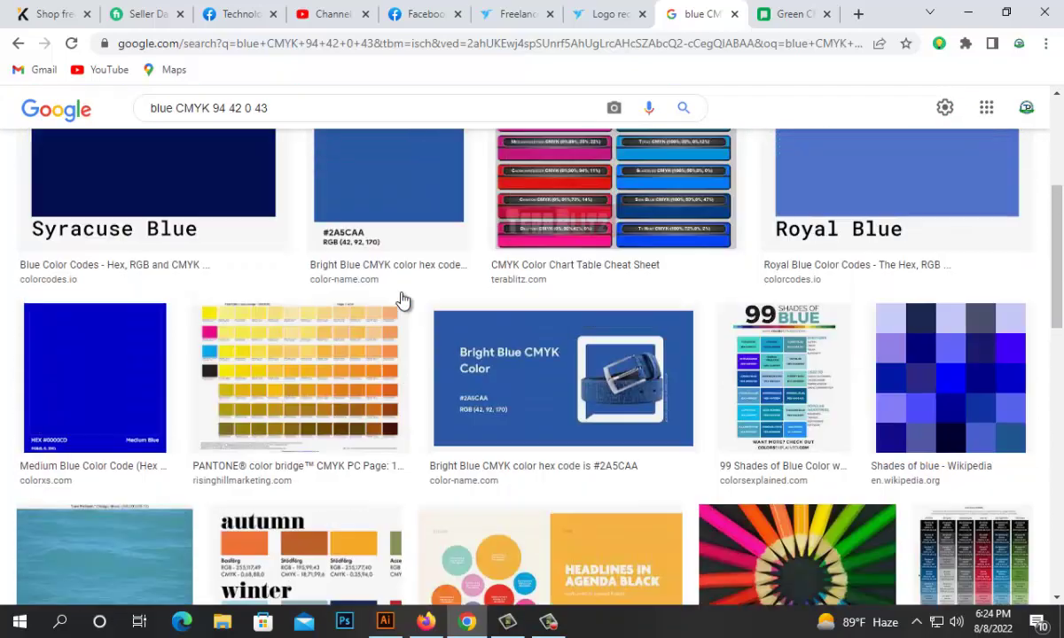
click(860, 301)
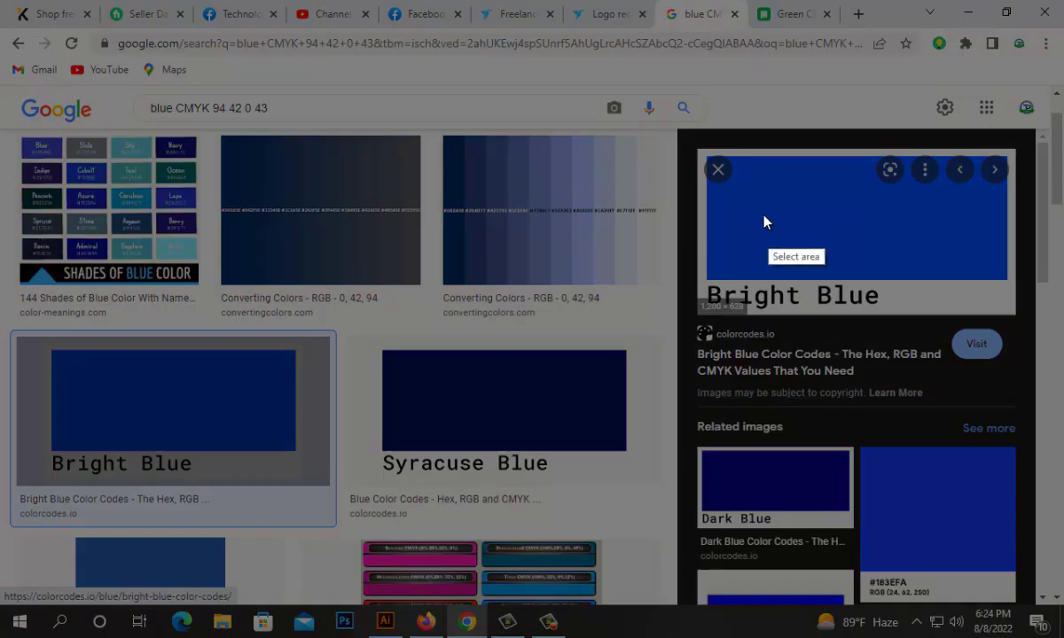
drag(765, 221, 921, 266)
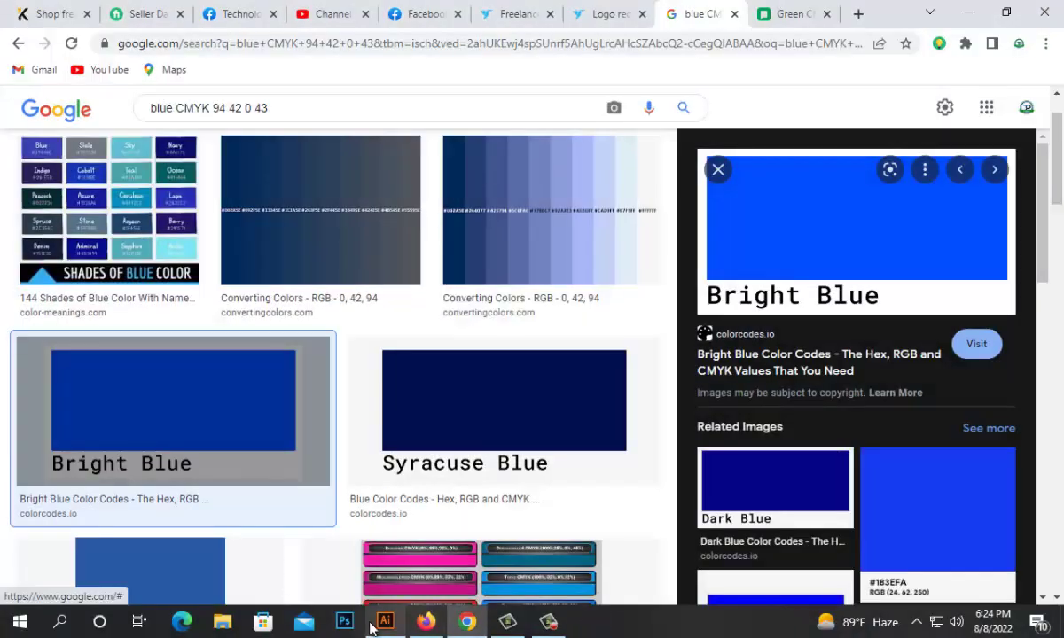
- Switch to Illustrator, paste the captured blue sample and move it above the Shopaholics text near the artboard's upper edge
click(385, 621)
key(ctrl+v)
drag(542, 332, 410, 139)
click(423, 546)
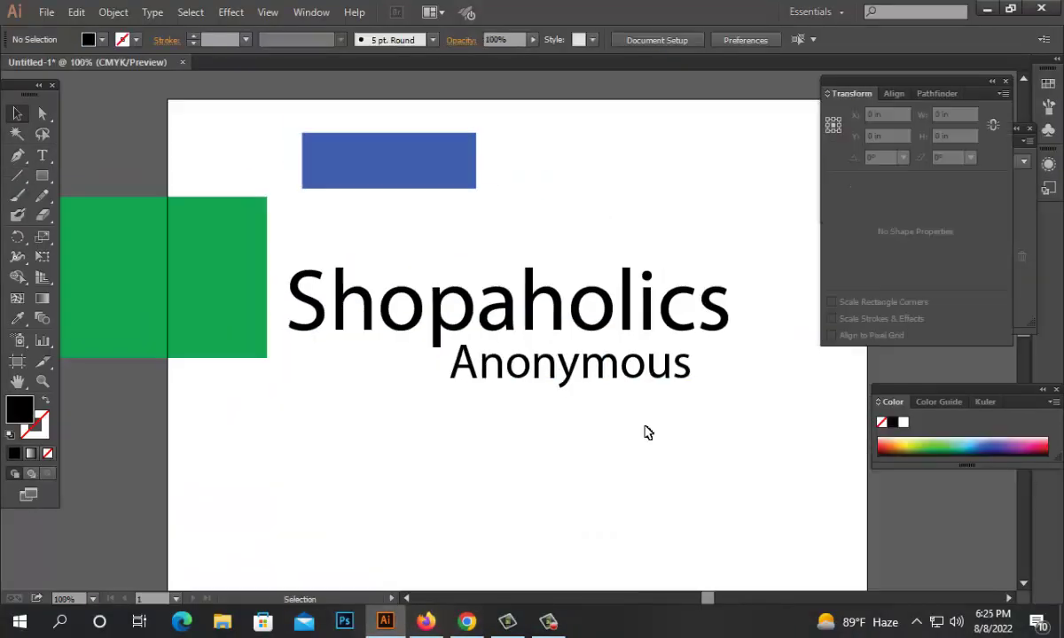
drag(607, 234, 416, 413)
- Switch to Chrome, copy the client's location "Australia" from the contest page and paste it into the Illustrator artwork
click(466, 621)
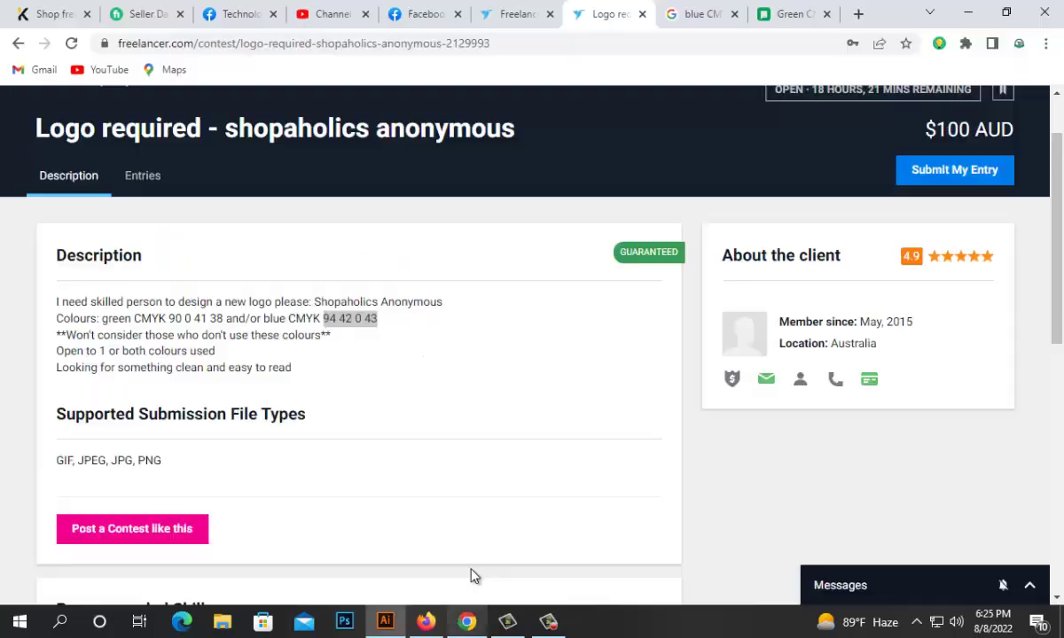
click(172, 367)
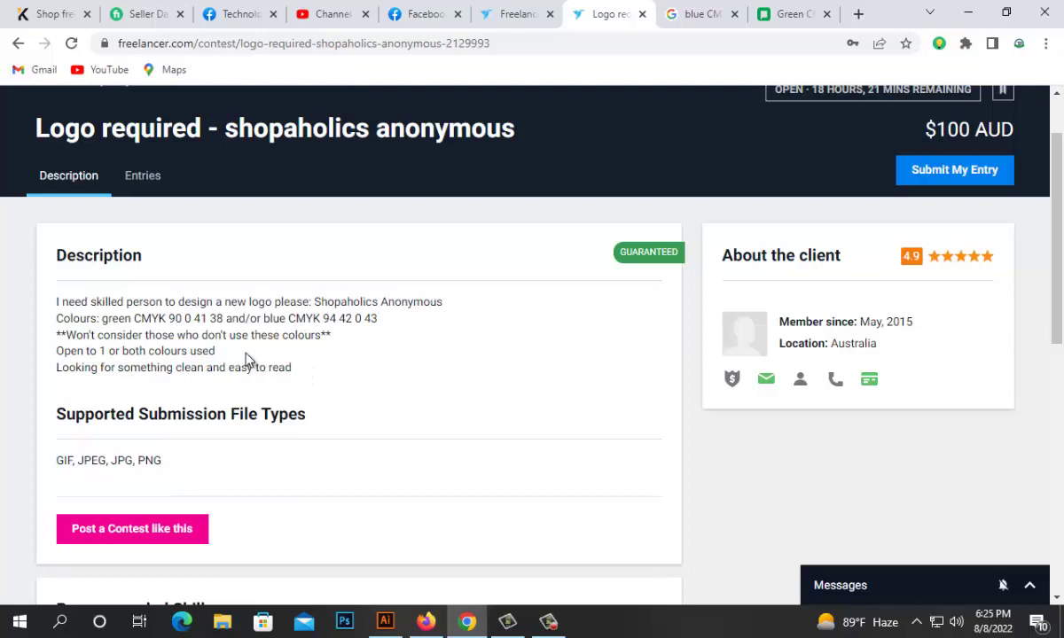
double_click(842, 344)
key(ctrl+c)
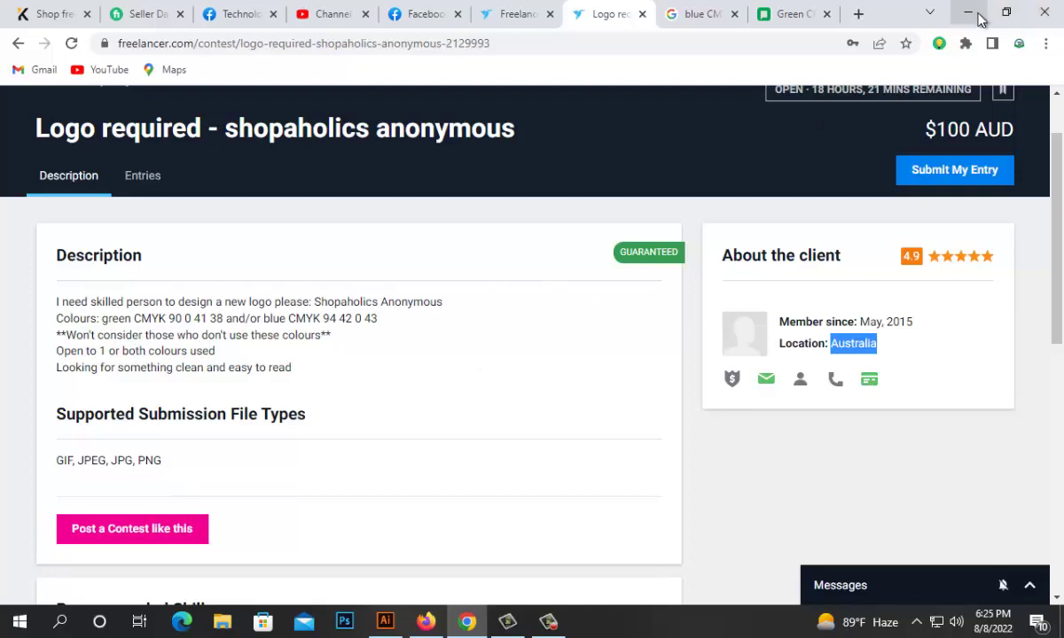
click(968, 12)
key(ctrl+v)
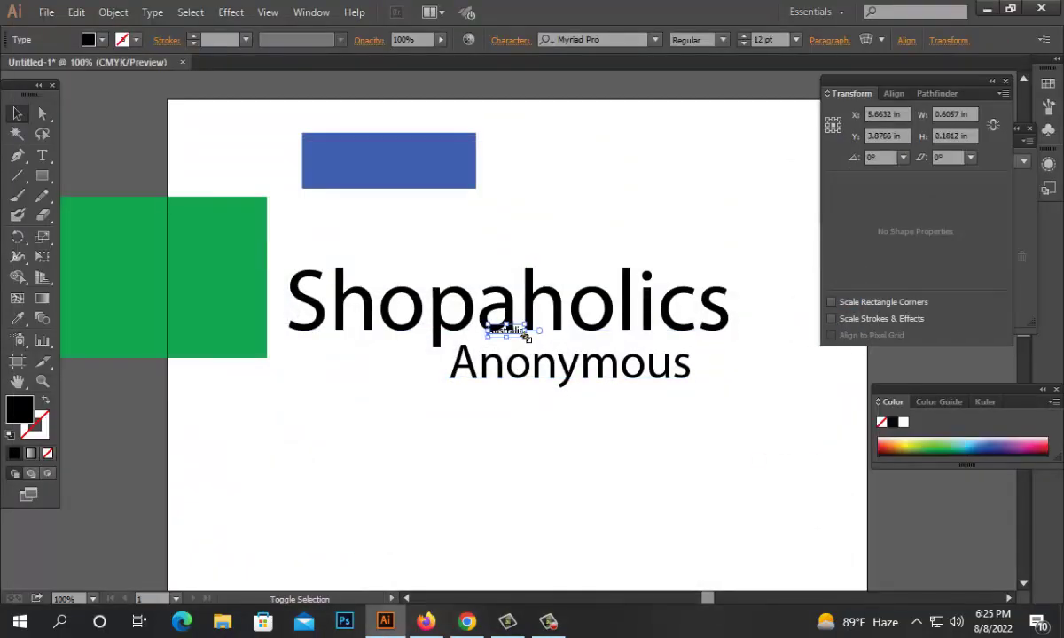
- Enlarge the Australia text and place it just below the word Anonymous
drag(526, 331, 651, 331)
drag(613, 328, 581, 422)
click(636, 433)
- Move the green and blue colour samples off the artboard, beyond its upper-left corner
ctrl+alt+click(574, 388)
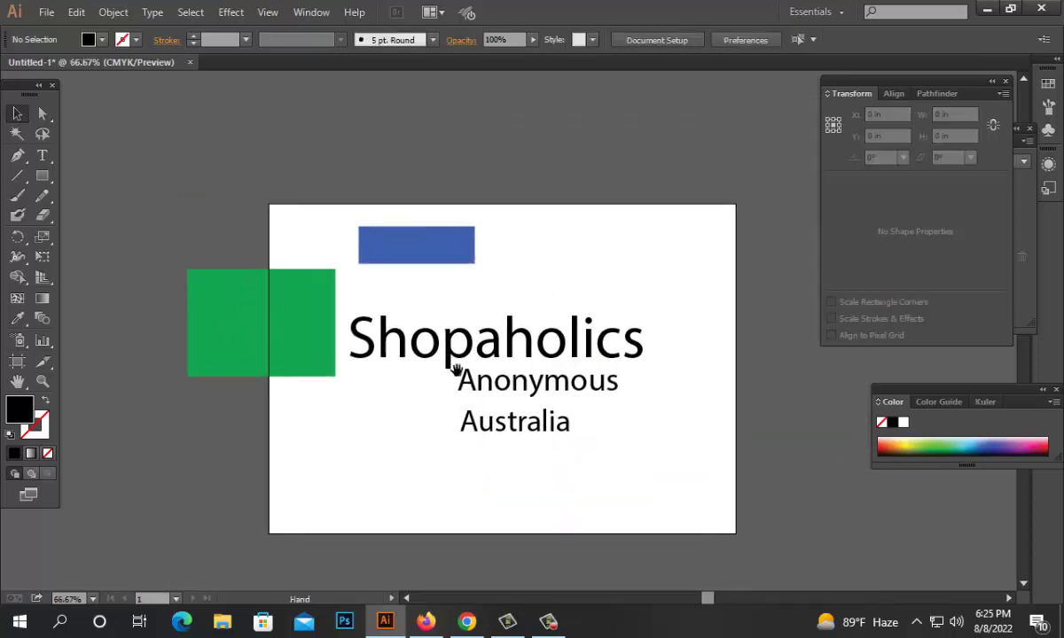
drag(224, 294, 150, 206)
drag(436, 249, 297, 165)
- Change the font of the Shopaholics text to Janelotus-Demo
drag(403, 278, 451, 409)
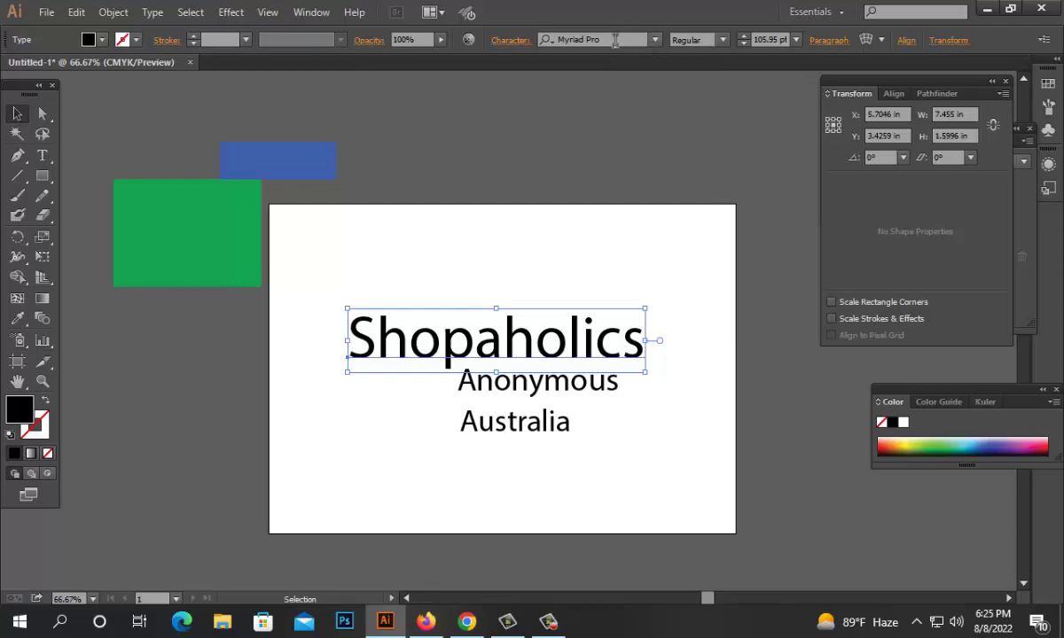
click(614, 40)
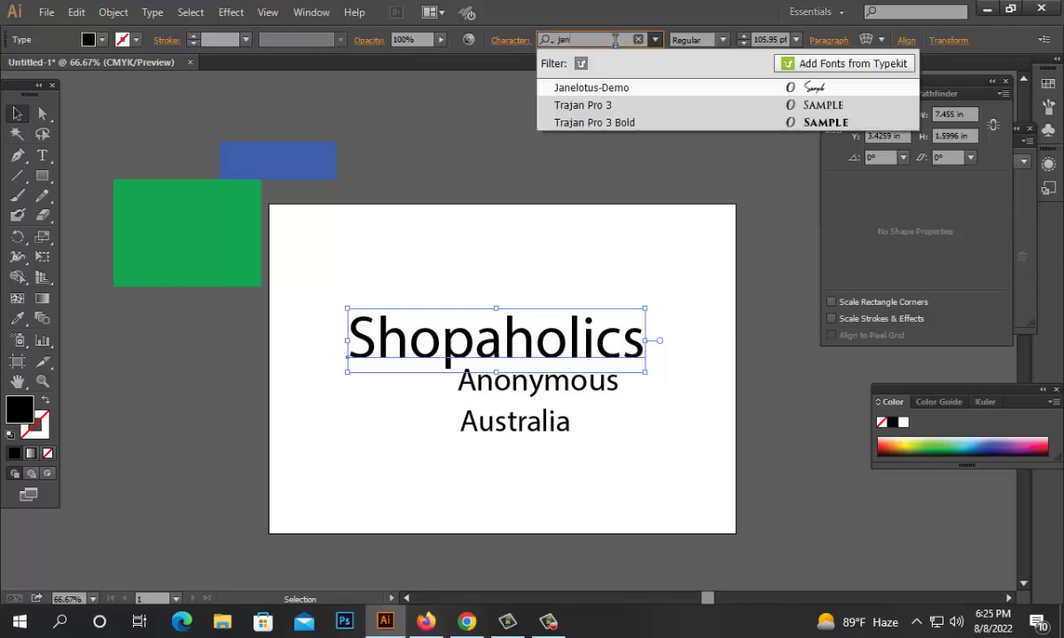
key(BackSpace)
text(jan)
key(Return)
click(582, 293)
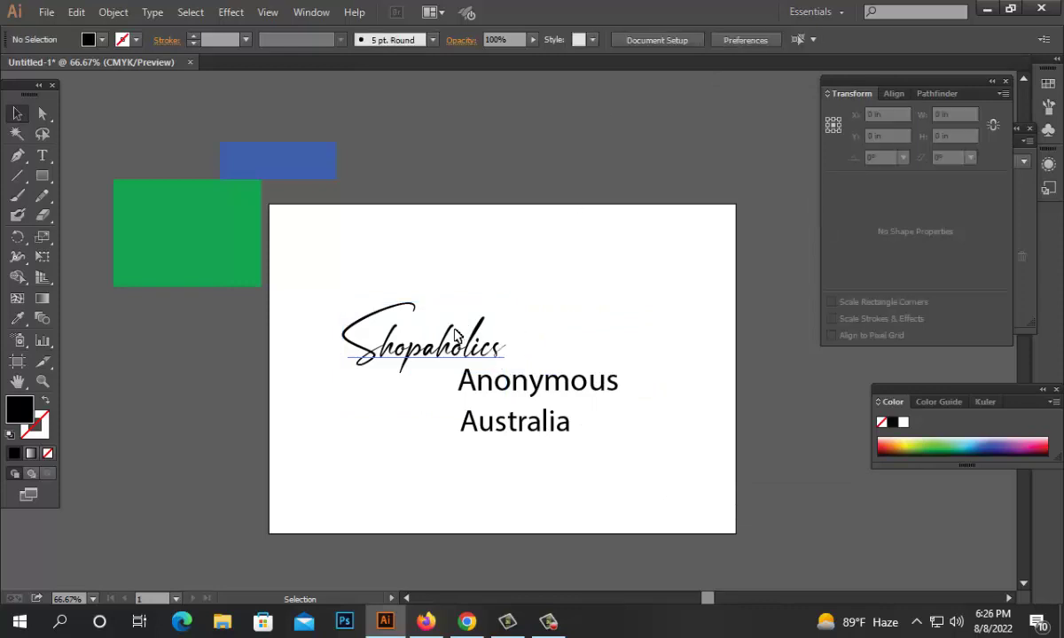
- Enlarge the Shopaholics text to about 184 pt, and move Australia down to the artboard's bottom edge
drag(459, 346, 748, 354)
drag(680, 351, 574, 351)
click(547, 460)
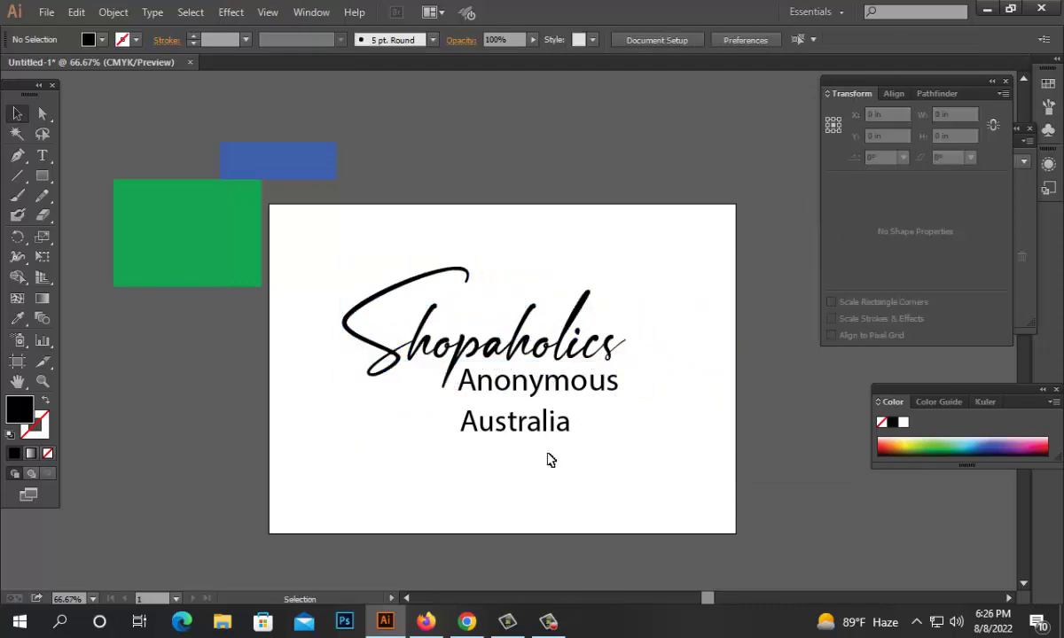
drag(518, 422, 484, 520)
drag(521, 390, 513, 391)
key(t)
click(607, 341)
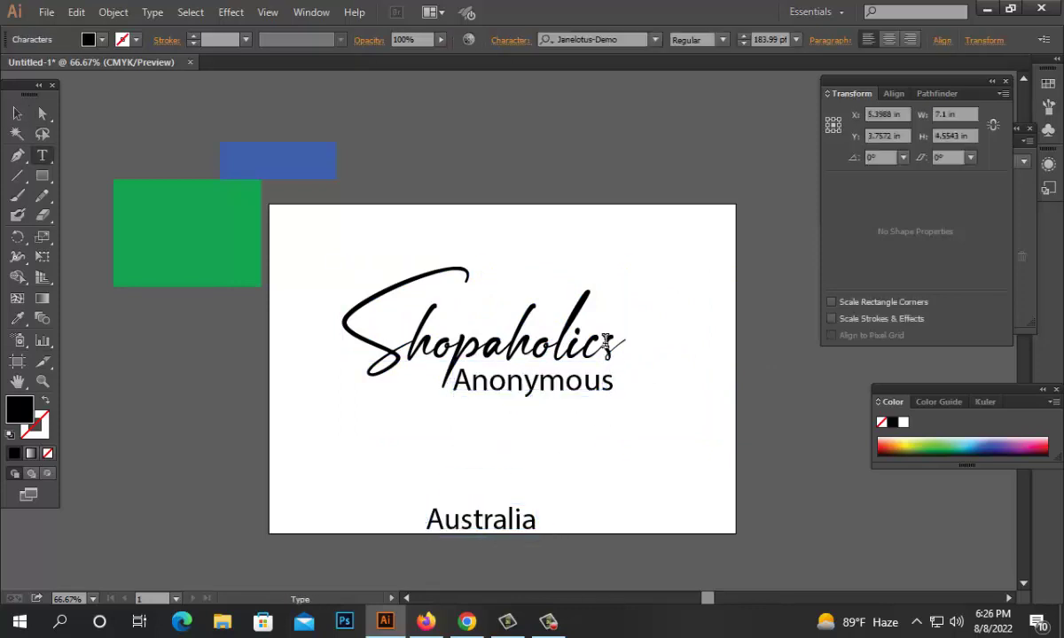
drag(608, 342, 644, 341)
click(17, 113)
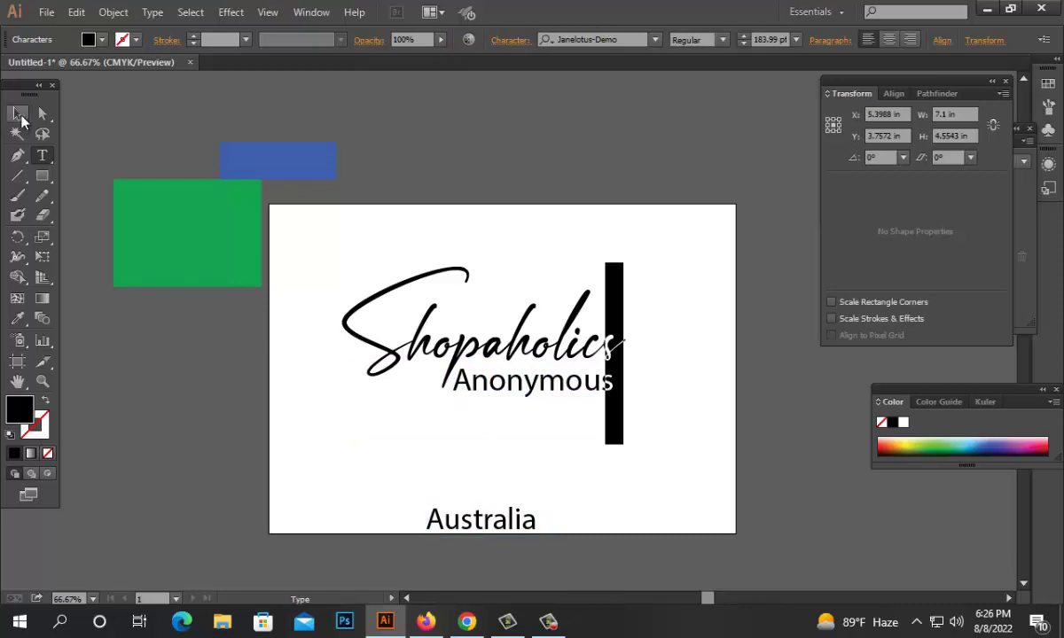
click(646, 186)
- Move the Shopaholics text up slightly and convert it to outlines
drag(578, 335, 578, 316)
click(720, 353)
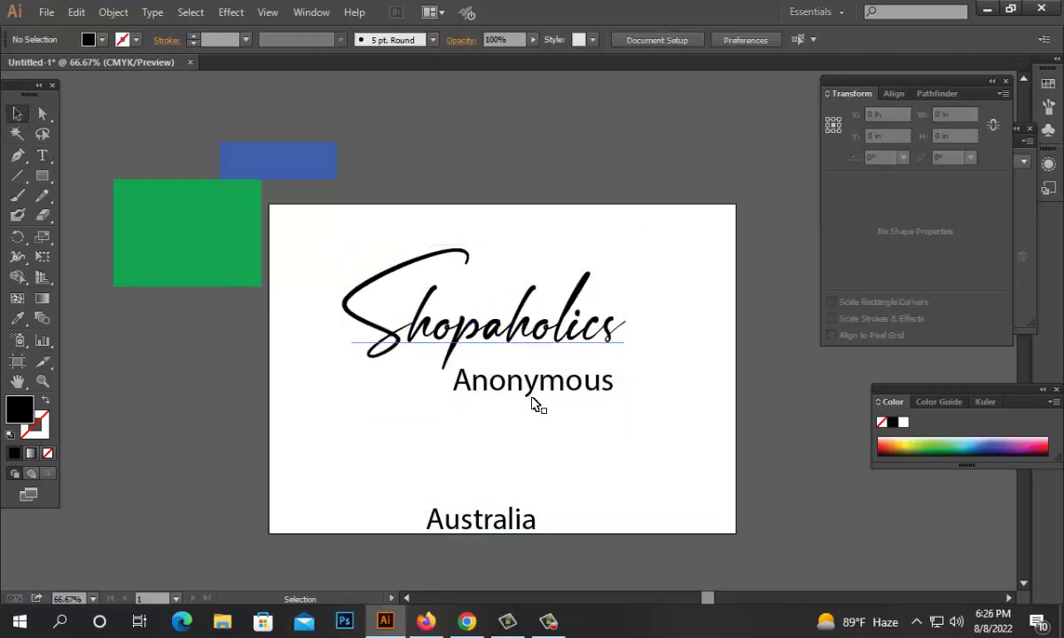
right_click(509, 334)
click(521, 448)
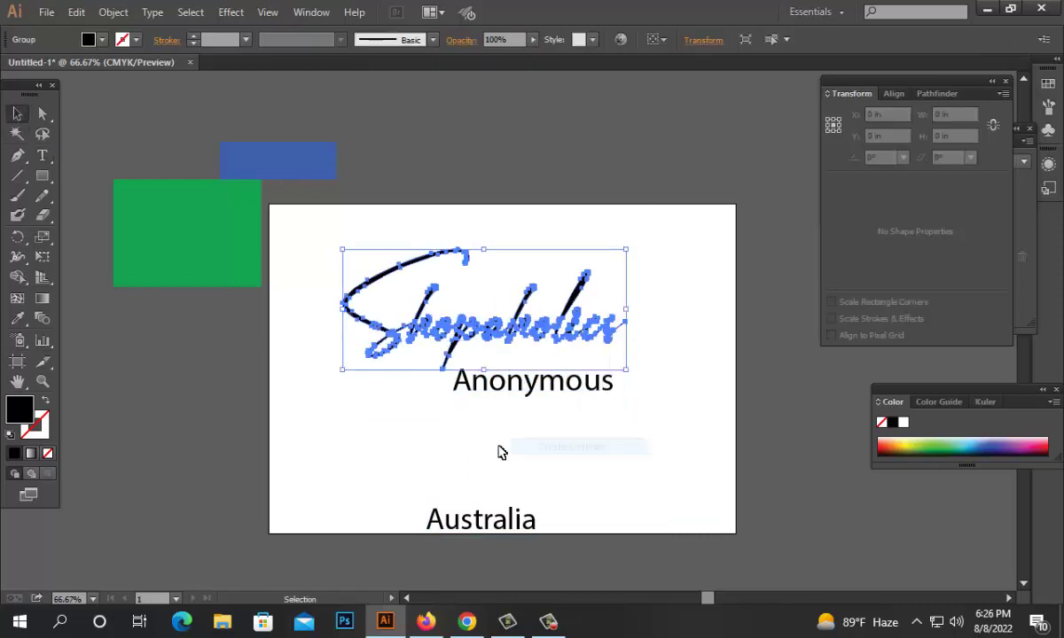
click(544, 445)
- Move Anonymous down, set its font to Loneliness Regular and enlarge it to about 198 pt
drag(542, 392, 536, 417)
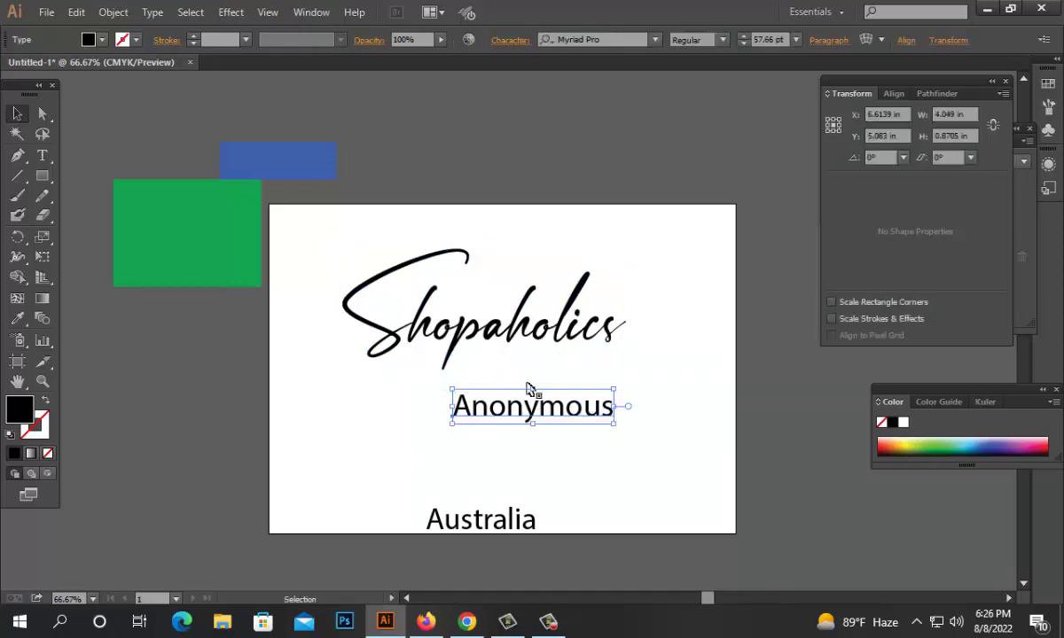
click(611, 36)
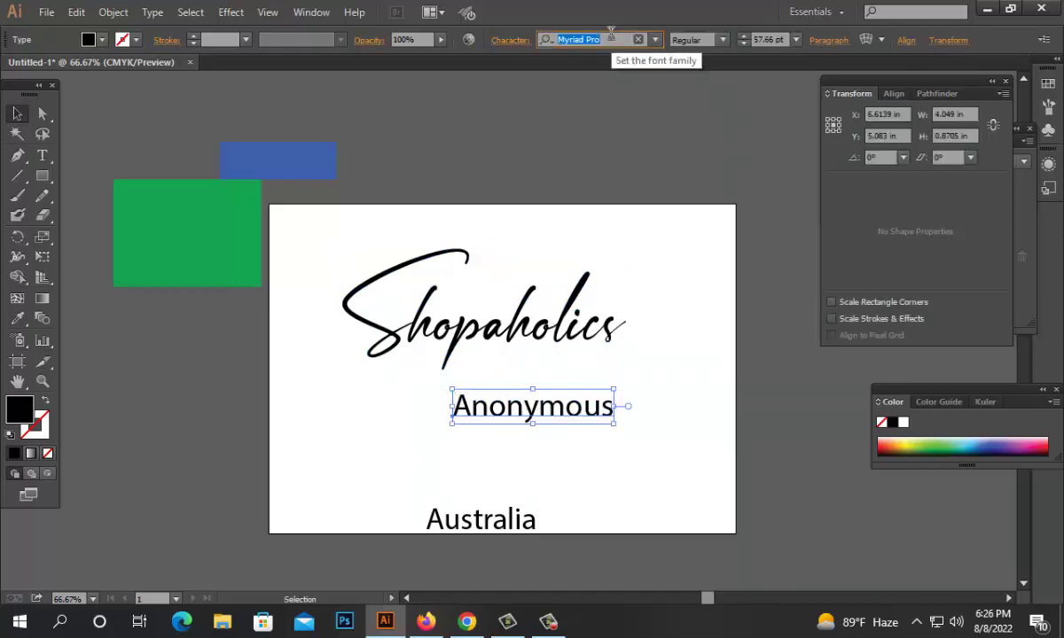
text(lon)
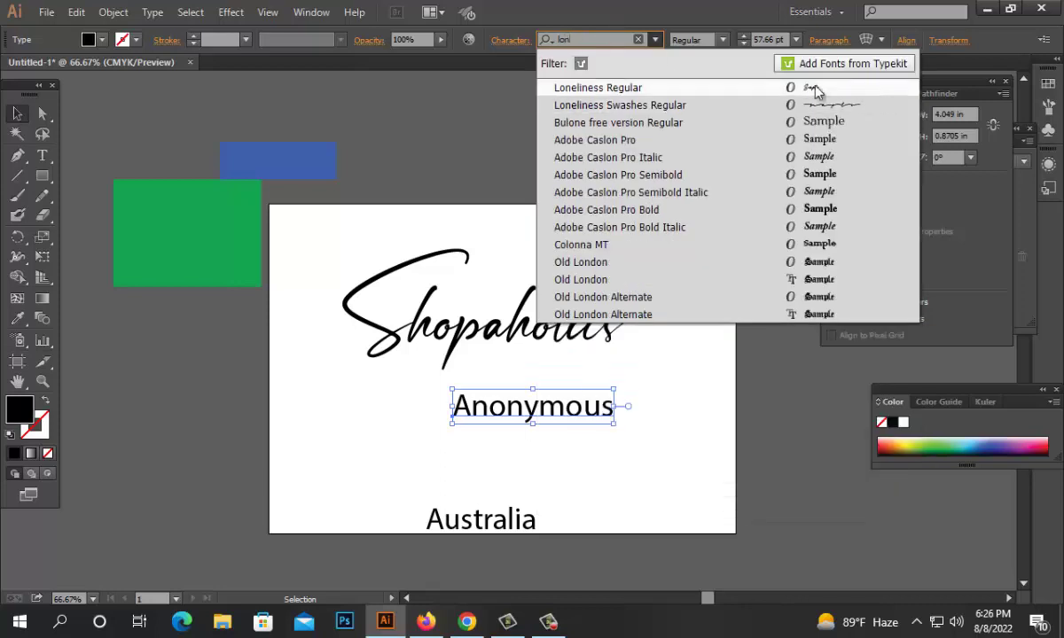
click(814, 89)
drag(519, 408, 652, 383)
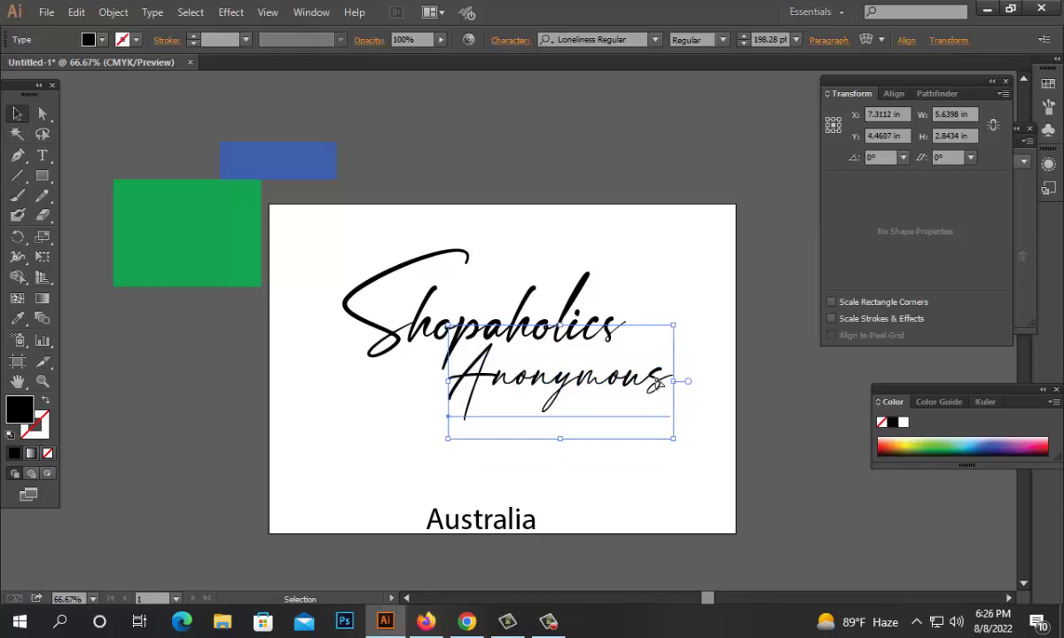
- Change the font of only the final "s" in Anonymous to Loneliness Swashes Regular
double_click(652, 383)
key(ctrl+a)
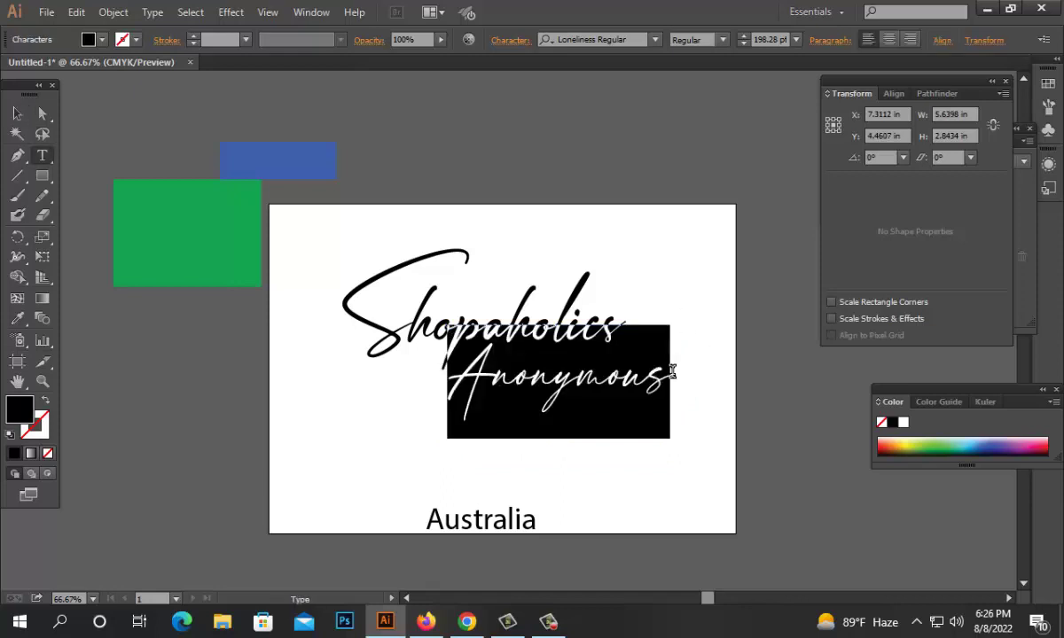
drag(672, 373, 651, 379)
click(603, 39)
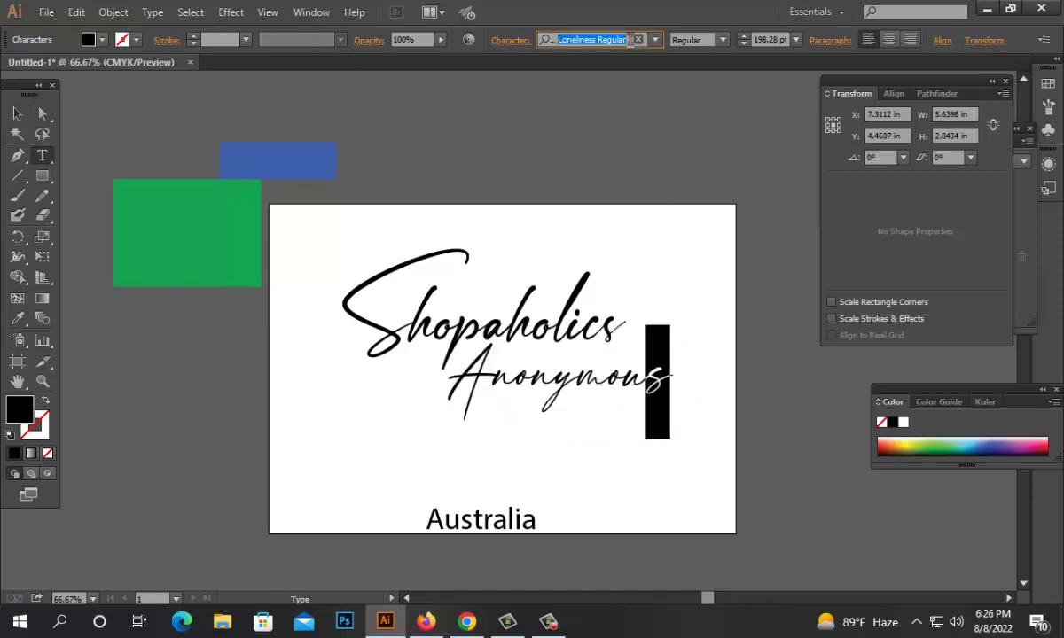
text(lo)
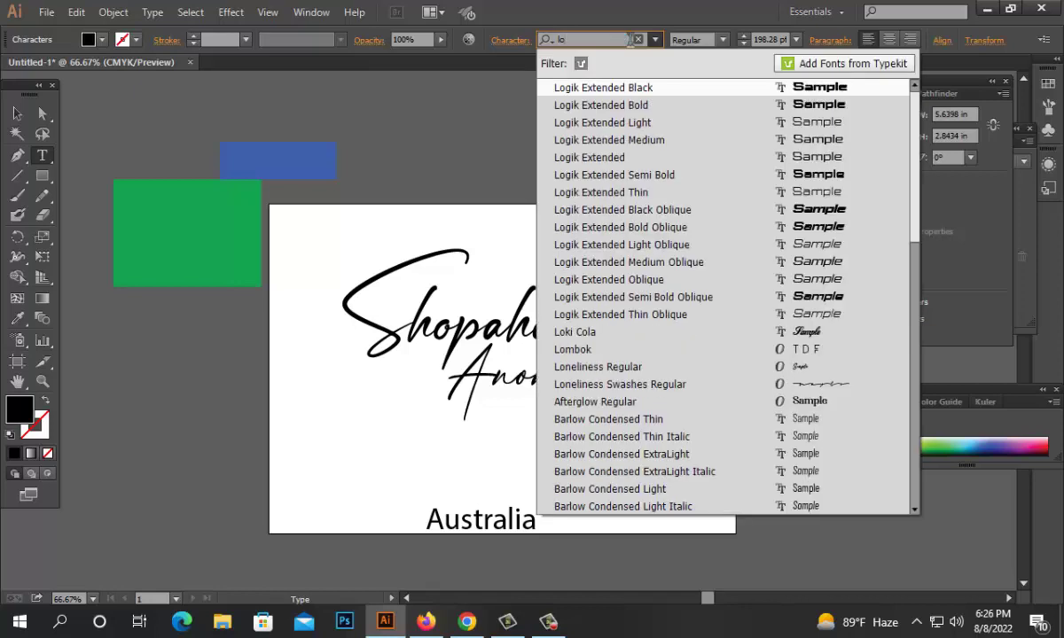
click(851, 384)
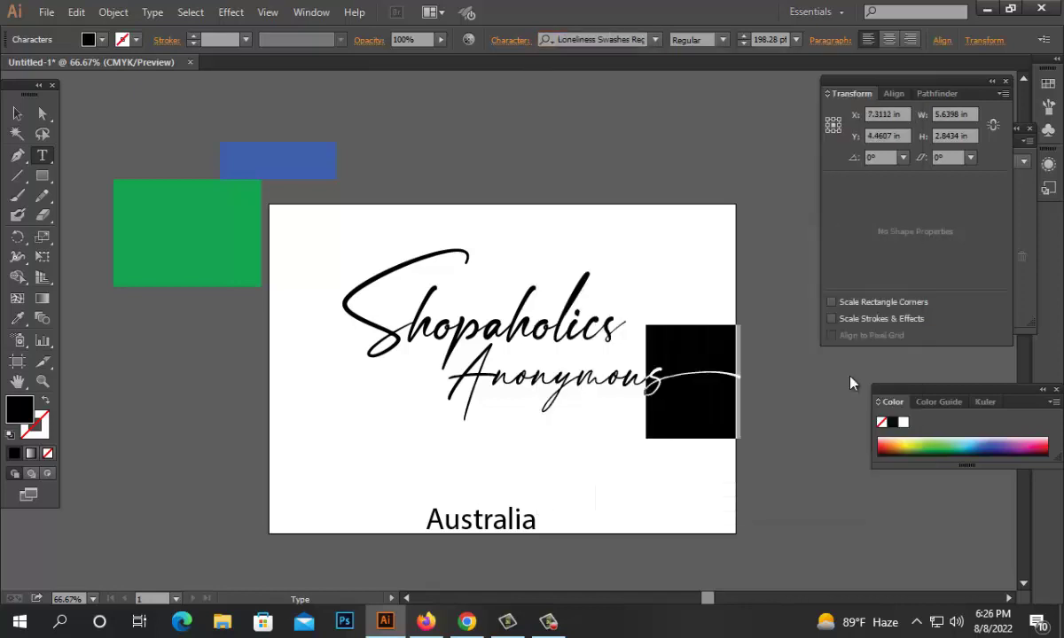
- Scale the Anonymous text down to about 124 pt and place it clear below Shopaholics
click(18, 115)
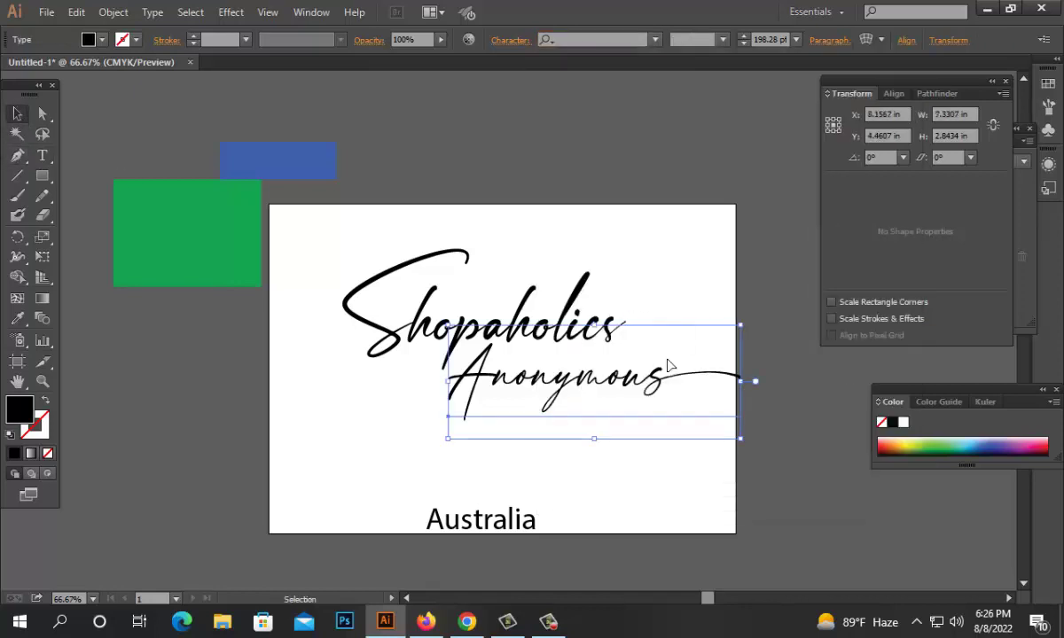
drag(741, 382, 633, 365)
click(722, 384)
click(561, 364)
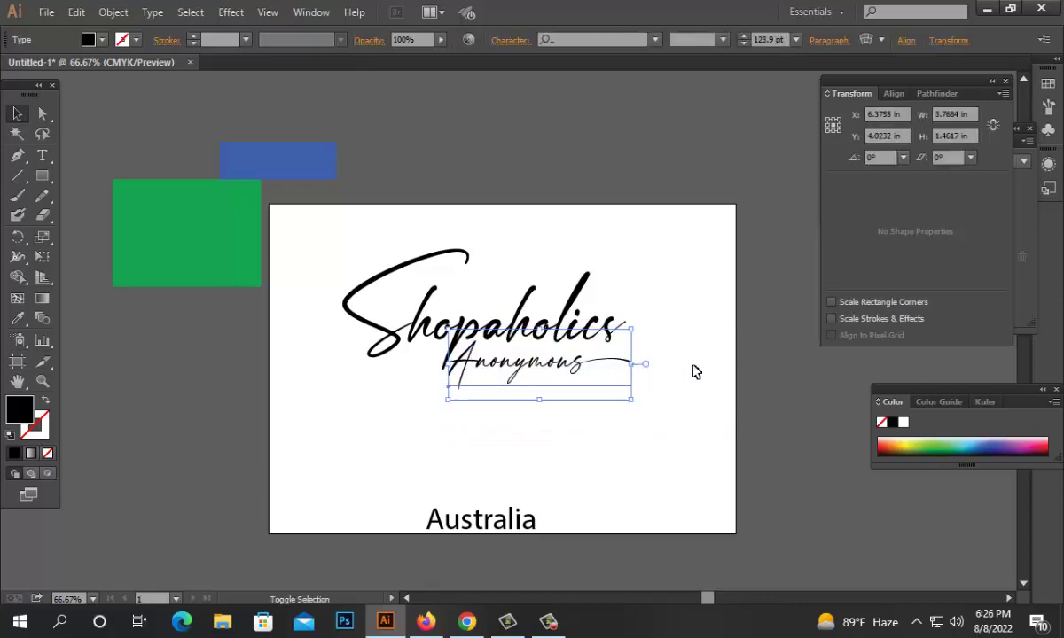
click(694, 371)
drag(544, 369, 545, 407)
click(634, 392)
- Undo the script styling of Anonymous and the outlining and move of Shopaholics, back to the live text
key(ctrl+z)
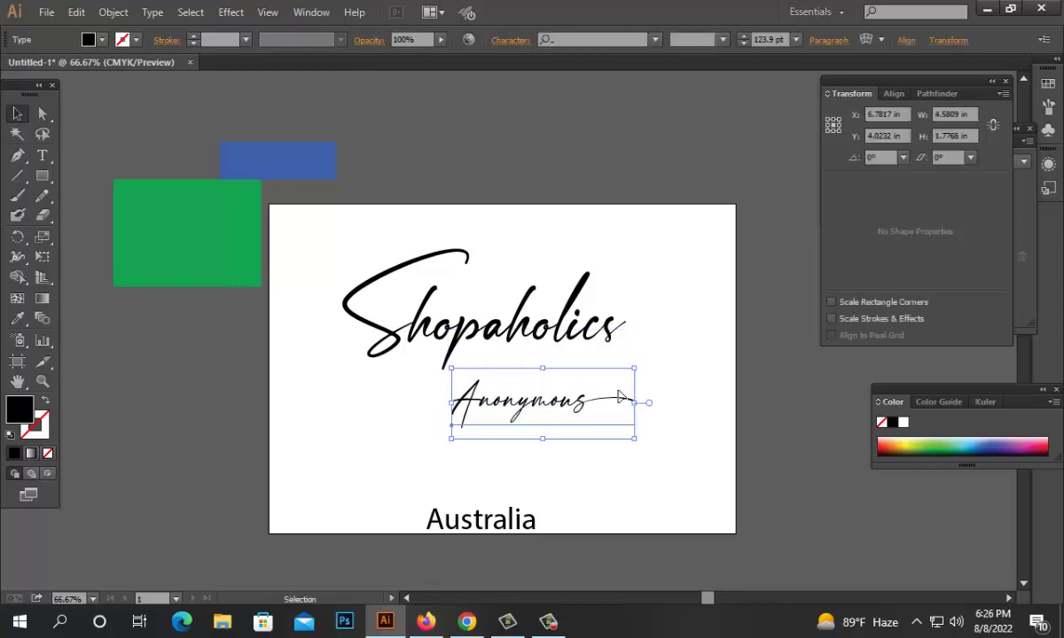
click(670, 365)
key(ctrl+z)
key(ctrl+z)
click(666, 366)
key(ctrl+z)
key(ctrl+z)
key(ctrl+z)
key(ctrl+z)
key(ctrl+z)
key(ctrl+z)
key(ctrl+z)
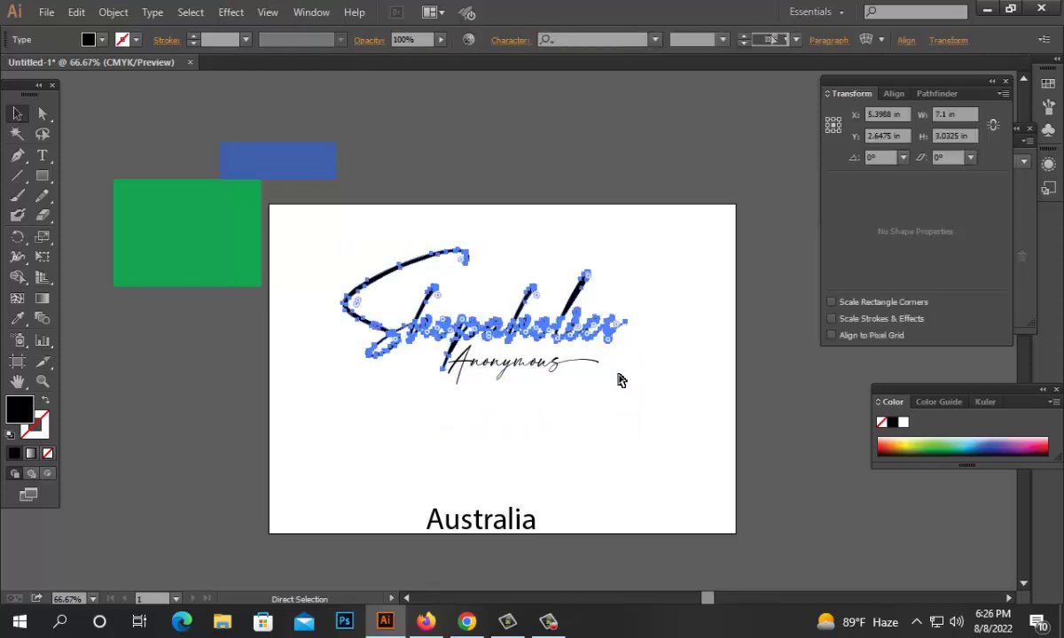
key(ctrl+z)
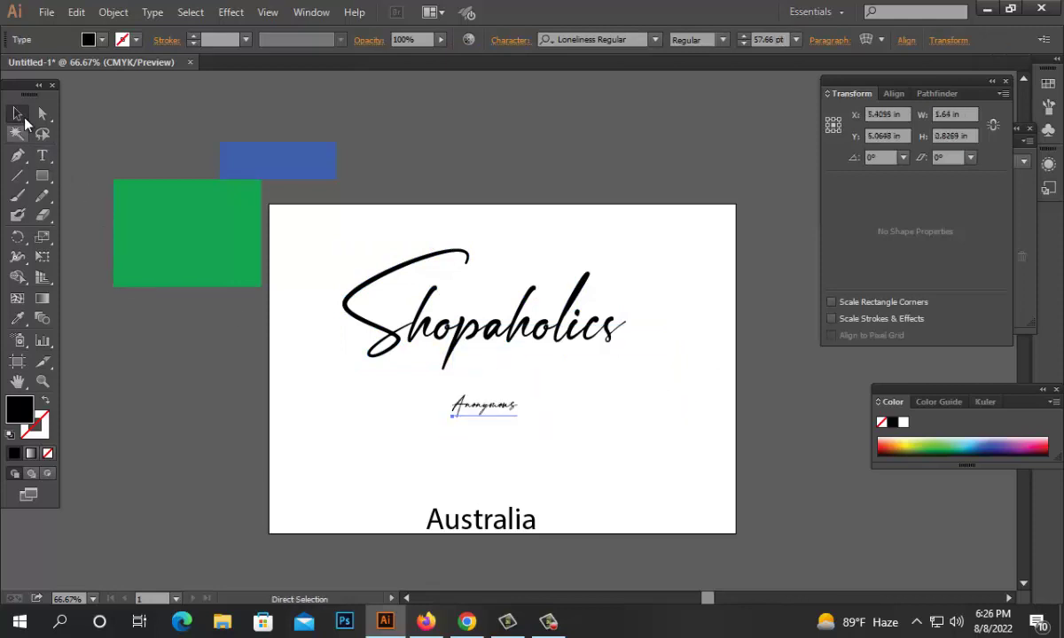
key(ctrl+z)
drag(517, 408, 663, 407)
key(ctrl+z)
key(ctrl+z)
key(ctrl+z)
key(ctrl+z)
key(ctrl+z)
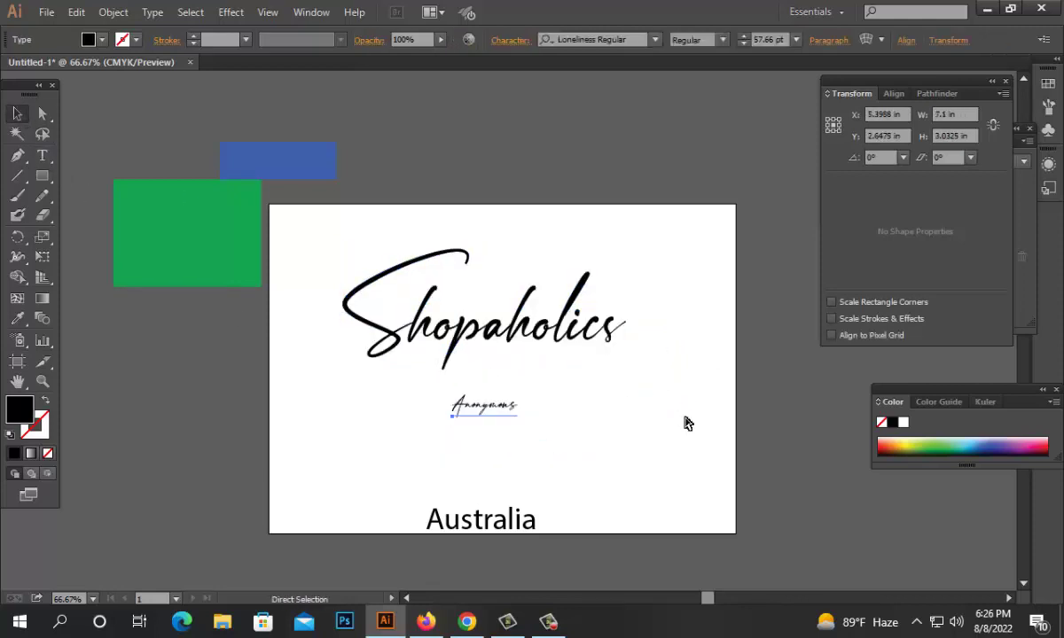
- Move the Anonymous text down to just above Australia and select the Shopaholics text
drag(554, 385, 511, 477)
click(675, 441)
click(660, 411)
click(590, 356)
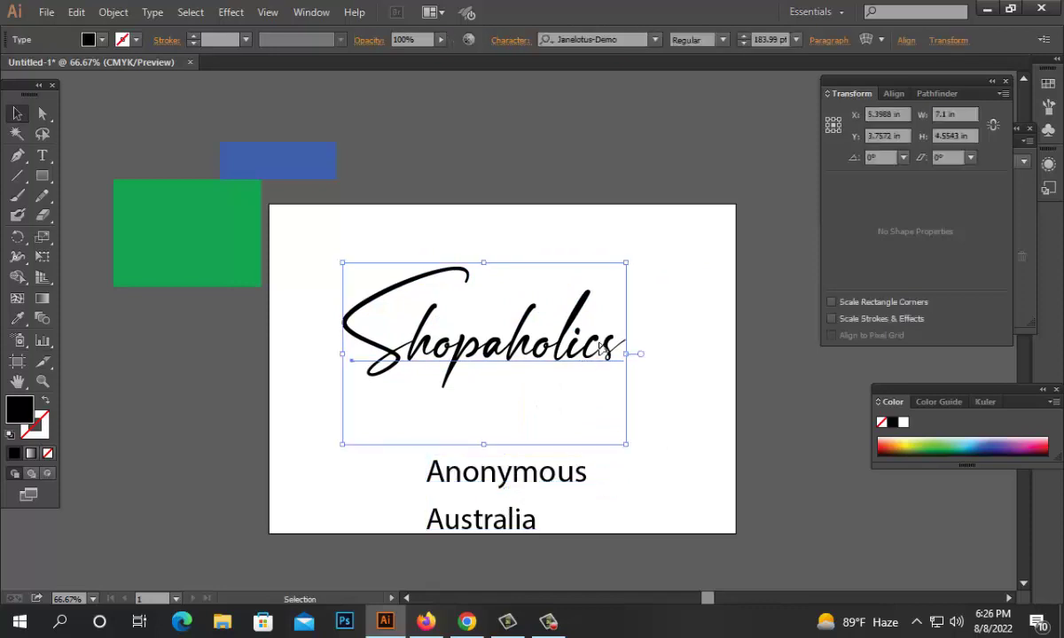
- Change the font of only the final "s" in Shopaholics to Loneliness Swashes Regular
double_click(601, 344)
drag(607, 342, 656, 343)
click(620, 39)
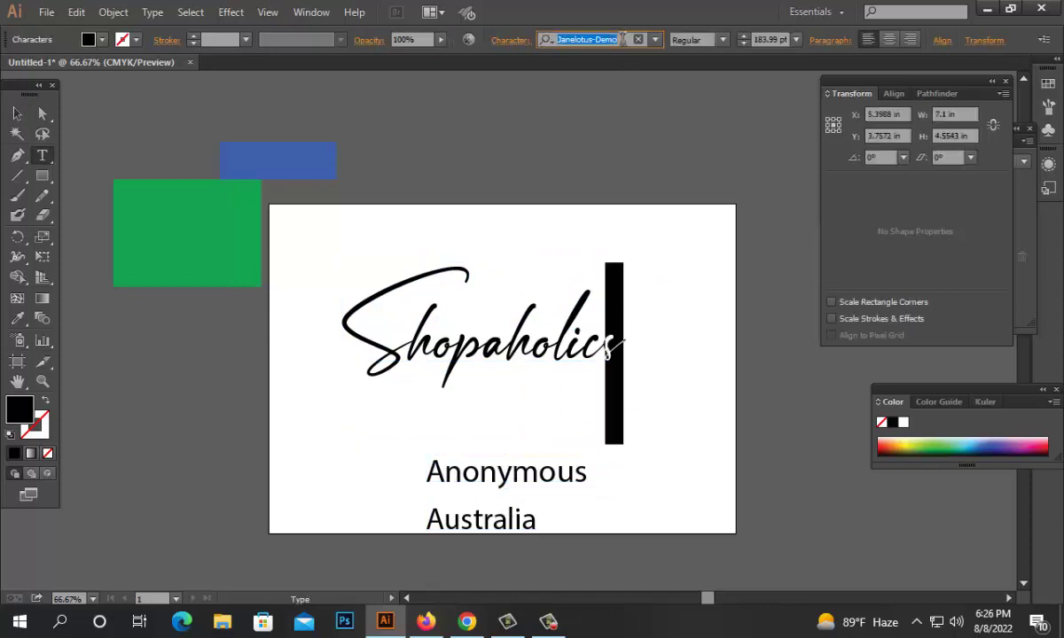
text(loki)
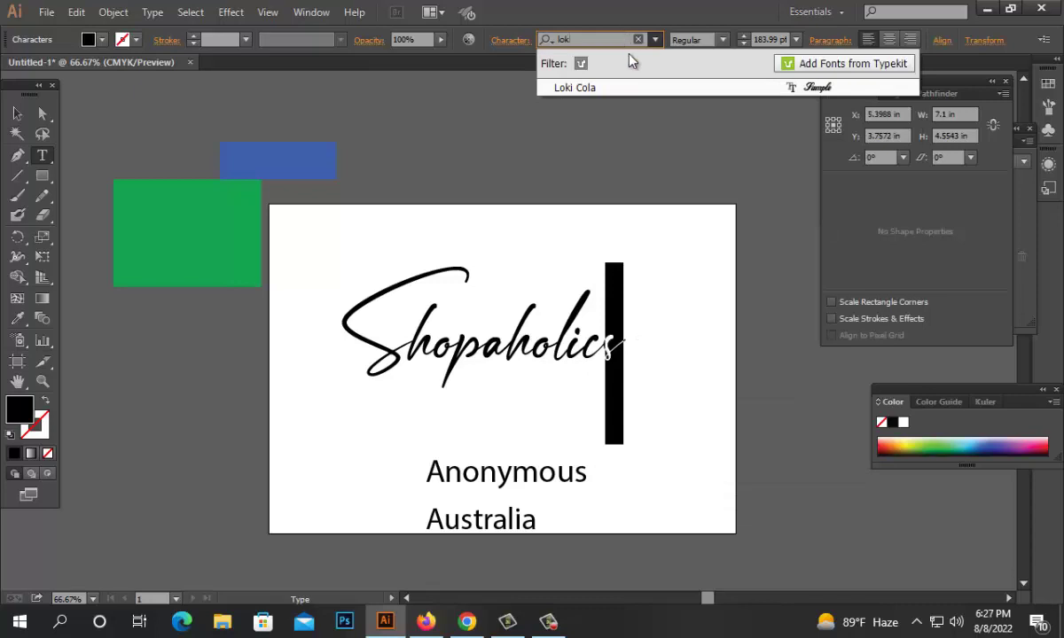
key(BackSpace)
key(BackSpace)
click(802, 387)
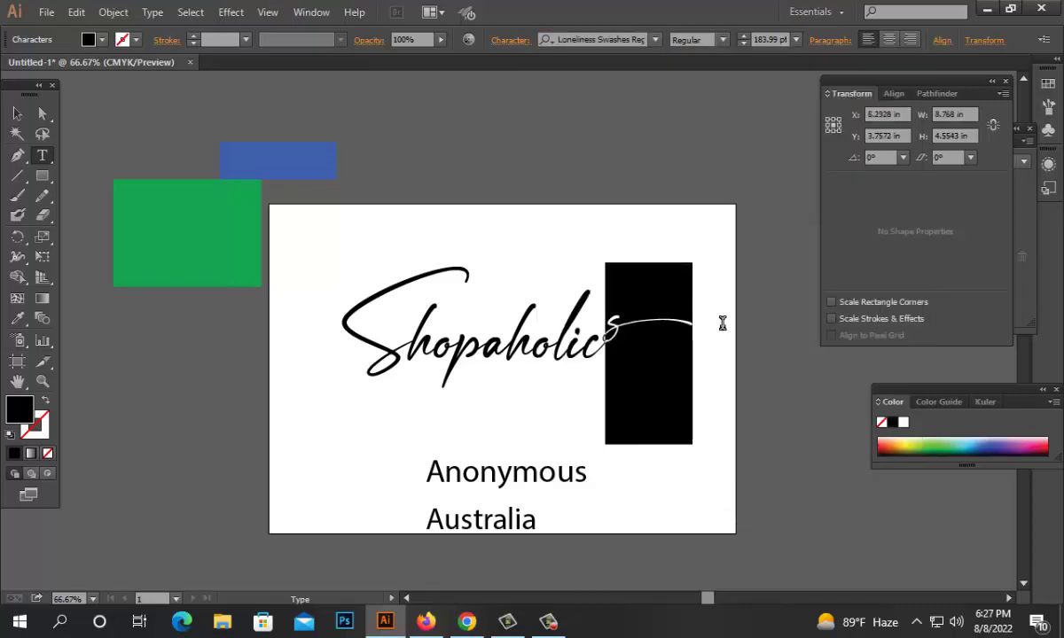
click(17, 113)
click(610, 370)
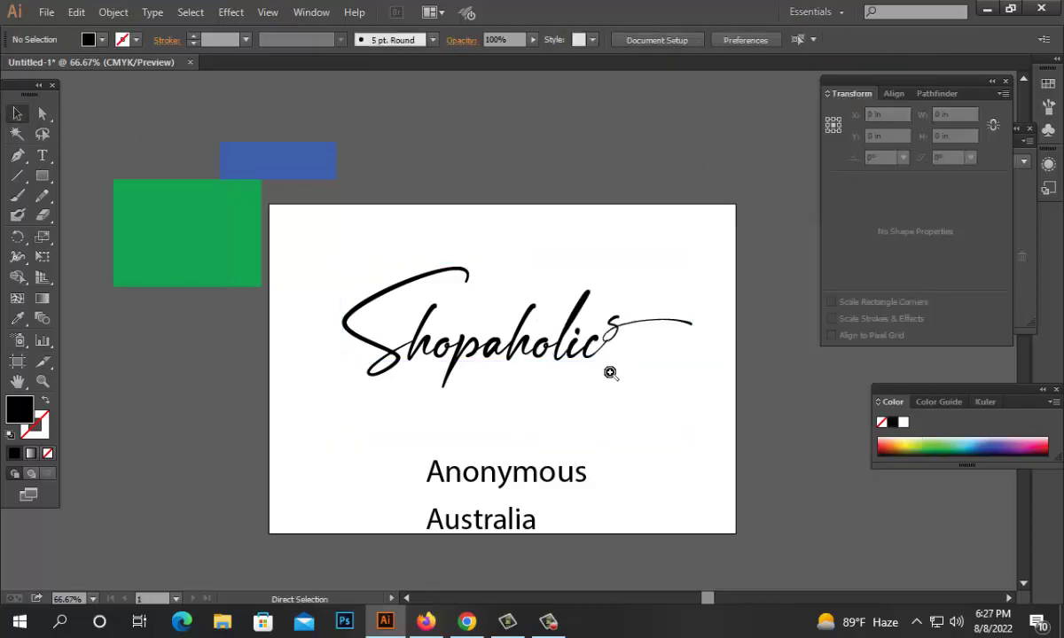
- Convert the Shopaholics text to outlines and ungroup its letters
key(ctrl+1)
right_click(454, 251)
click(518, 358)
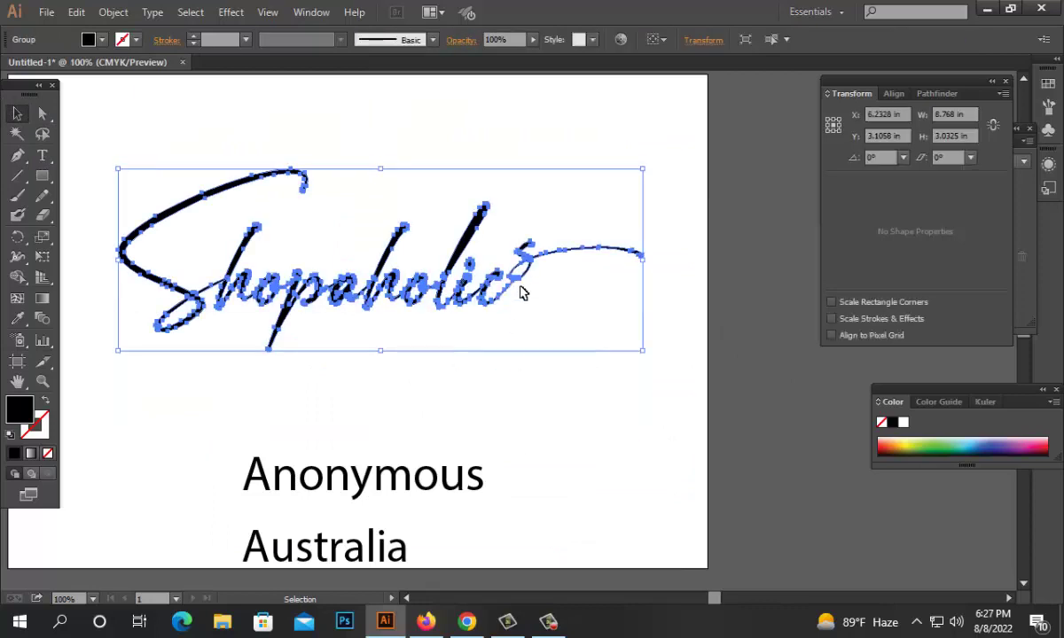
right_click(522, 290)
click(581, 381)
click(568, 288)
- Move the swash "s" down and slightly left to join the "c", and group all the Shopaholics letters
drag(537, 273, 532, 301)
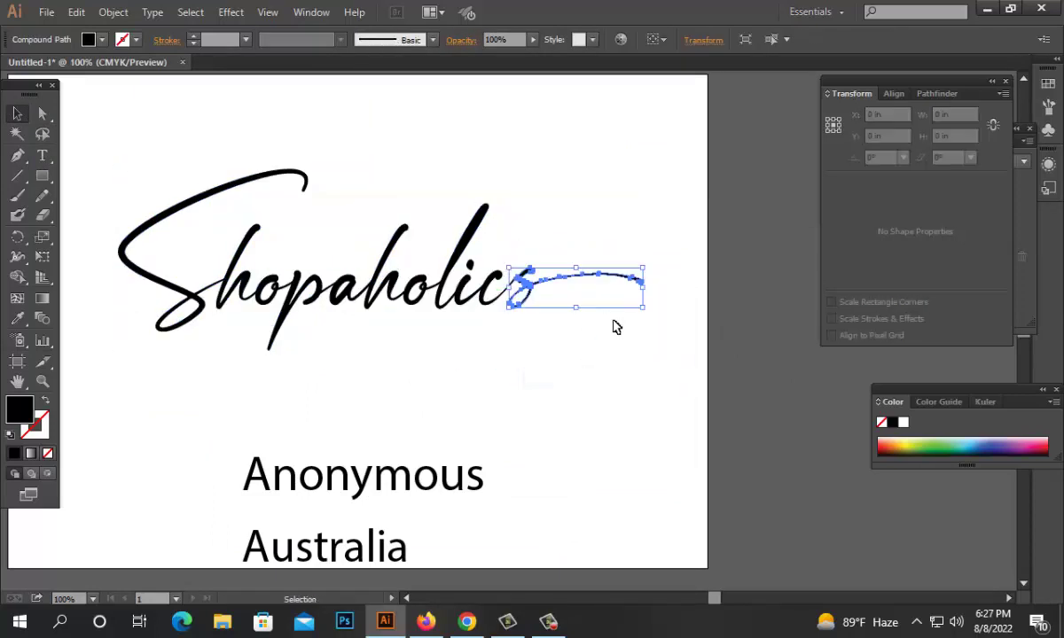
mouse_move(641, 344)
mouse_down()
mouse_move(563, 235)
mouse_move(602, 308)
mouse_move(589, 368)
mouse_up()
click(588, 368)
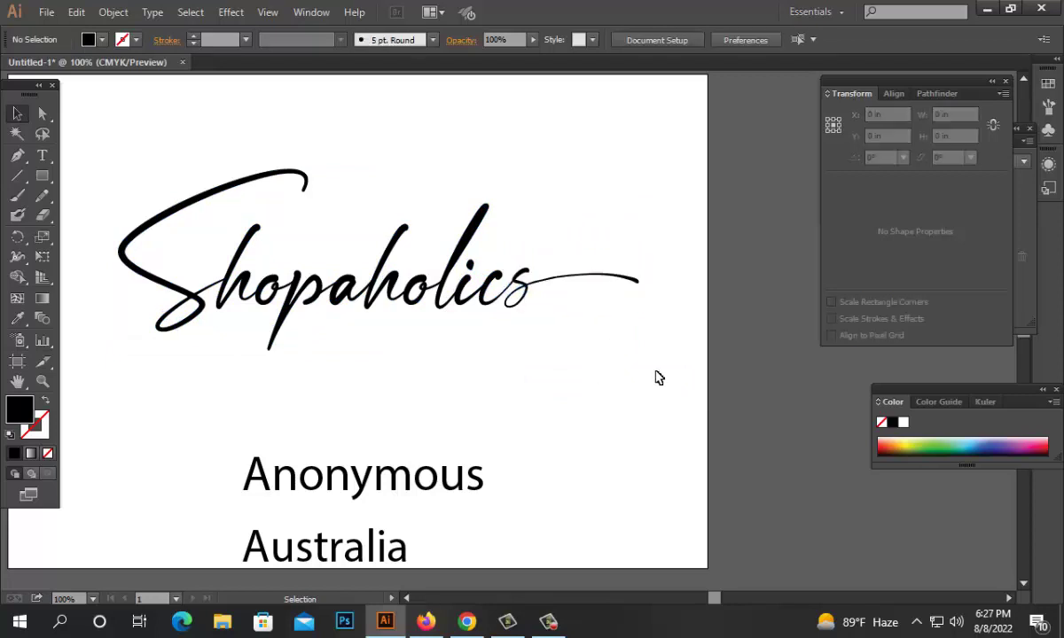
drag(656, 372, 233, 169)
key(ctrl+g)
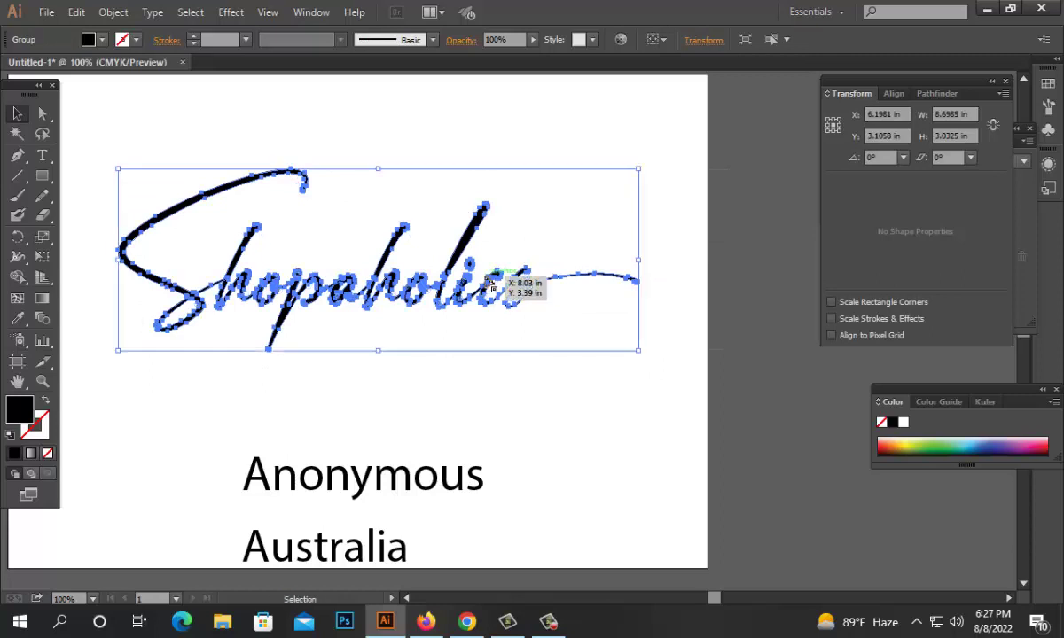
key(ctrl+minus)
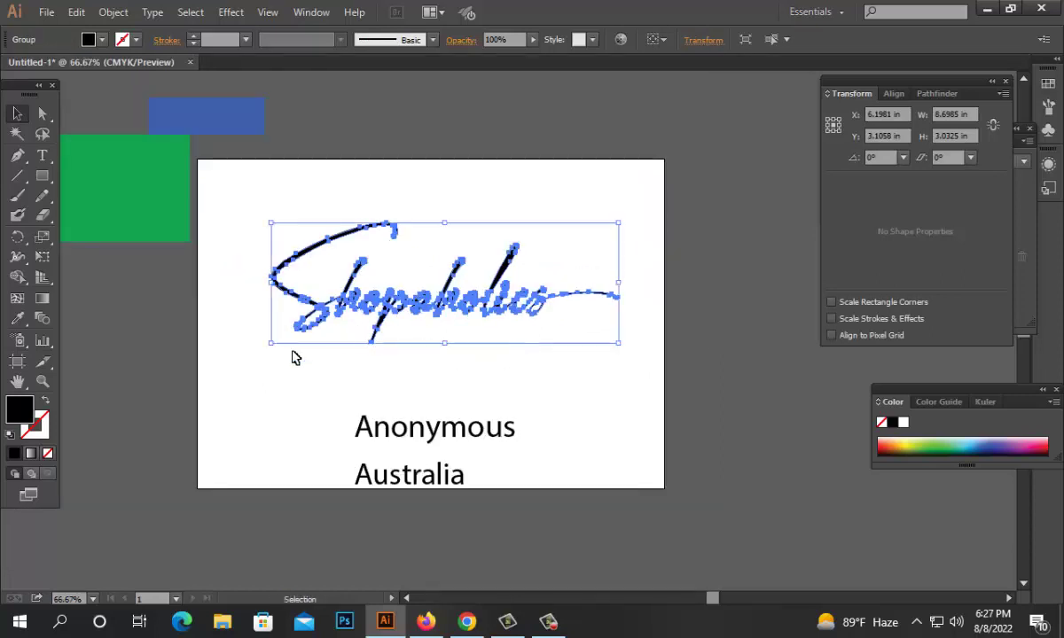
click(301, 355)
- Move the Anonymous text directly beneath Shopaholics and set its font to Nexa-Bold
drag(464, 433, 499, 339)
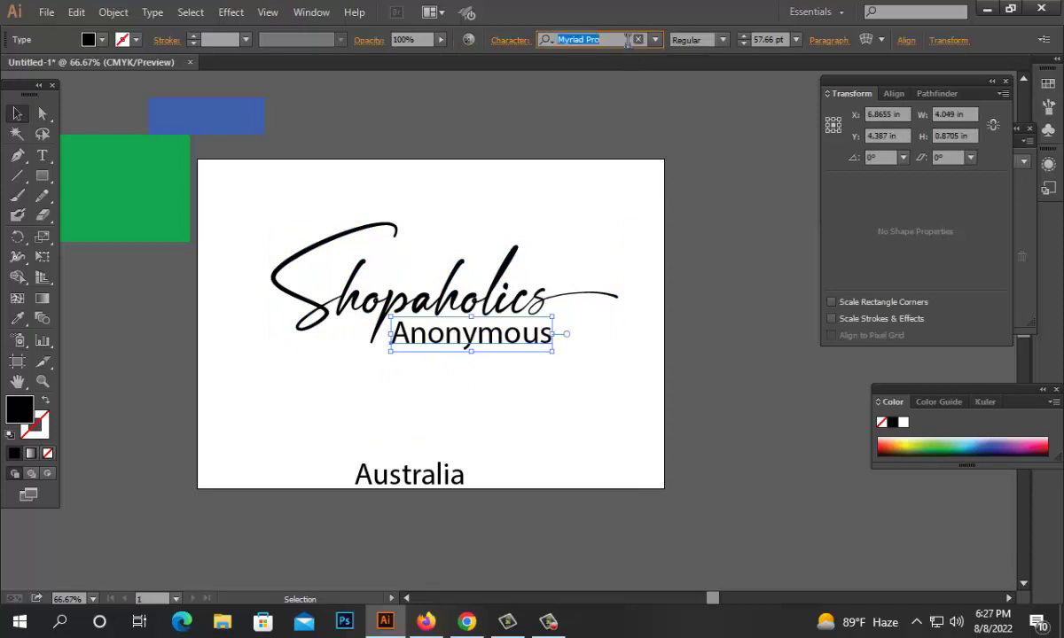
text(nexa)
key(Return)
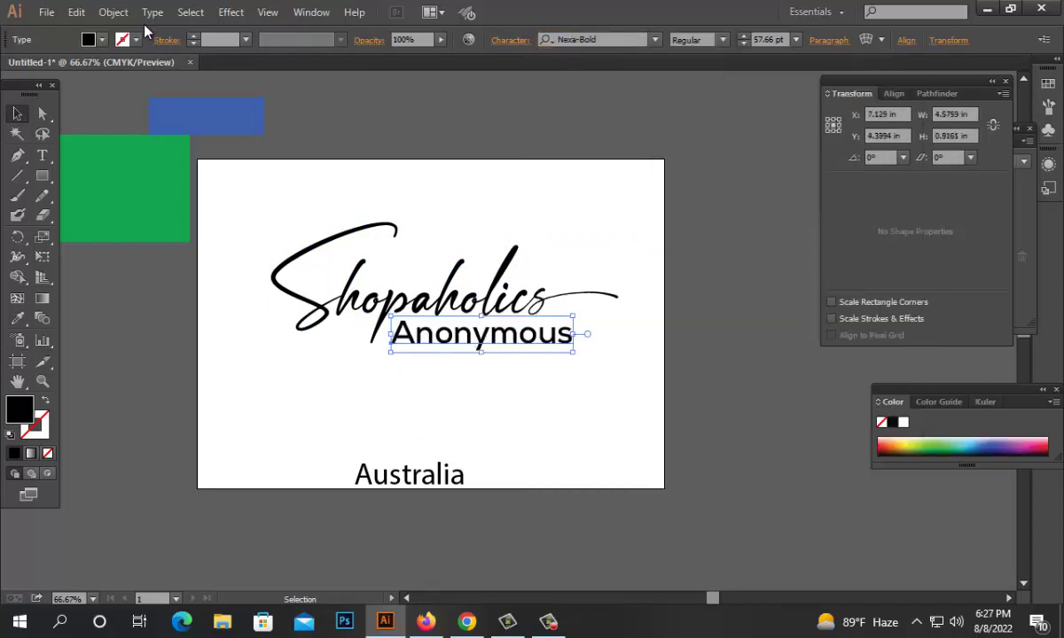
- Change the Anonymous text to uppercase and set its tracking to 500
click(152, 12)
mouse_move(221, 250)
click(480, 252)
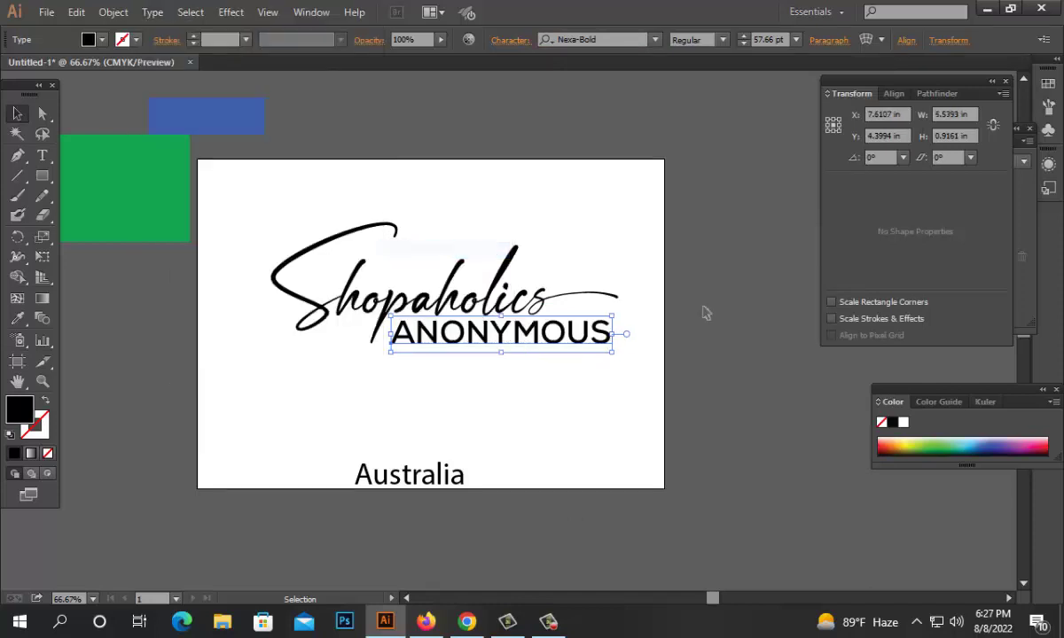
key(ctrl+t)
text(500)
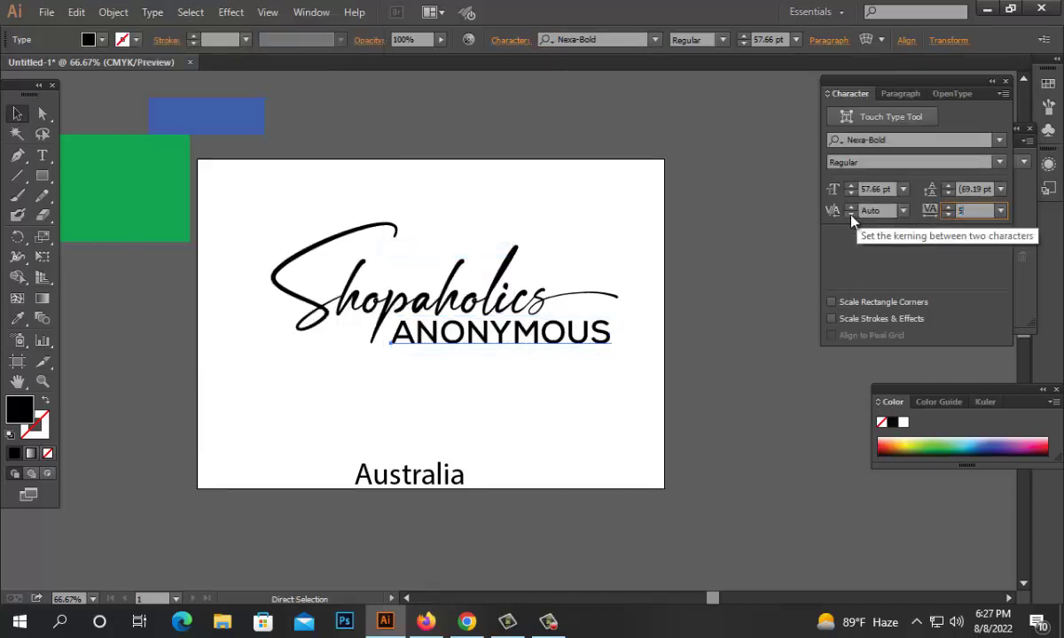
key(Return)
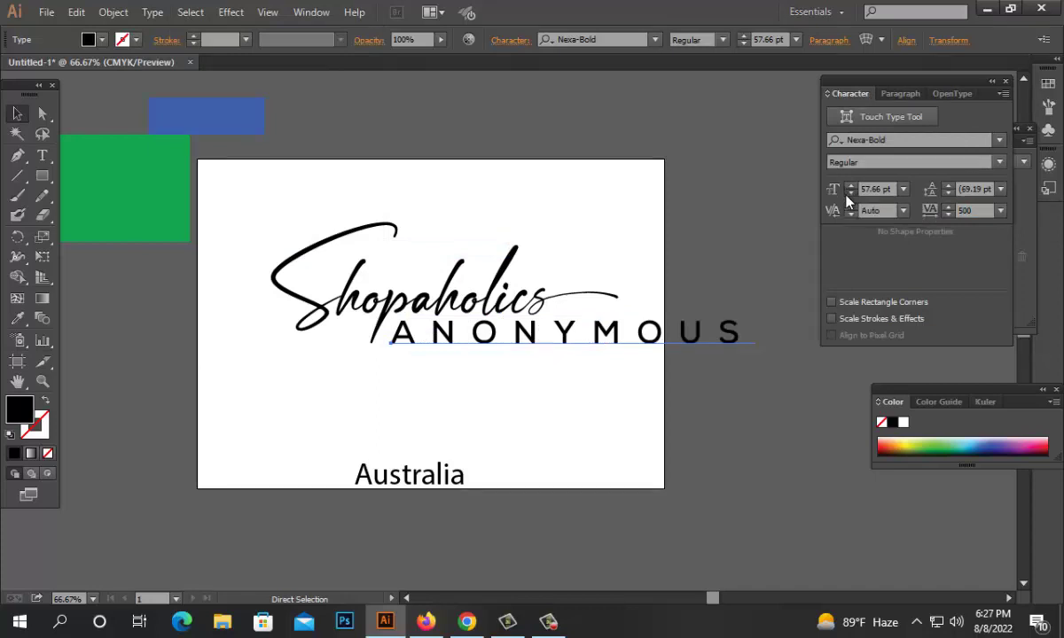
- Reduce ANONYMOUS to 32 pt and nudge it up closer to Shopaholics
click(848, 194)
click(848, 194)
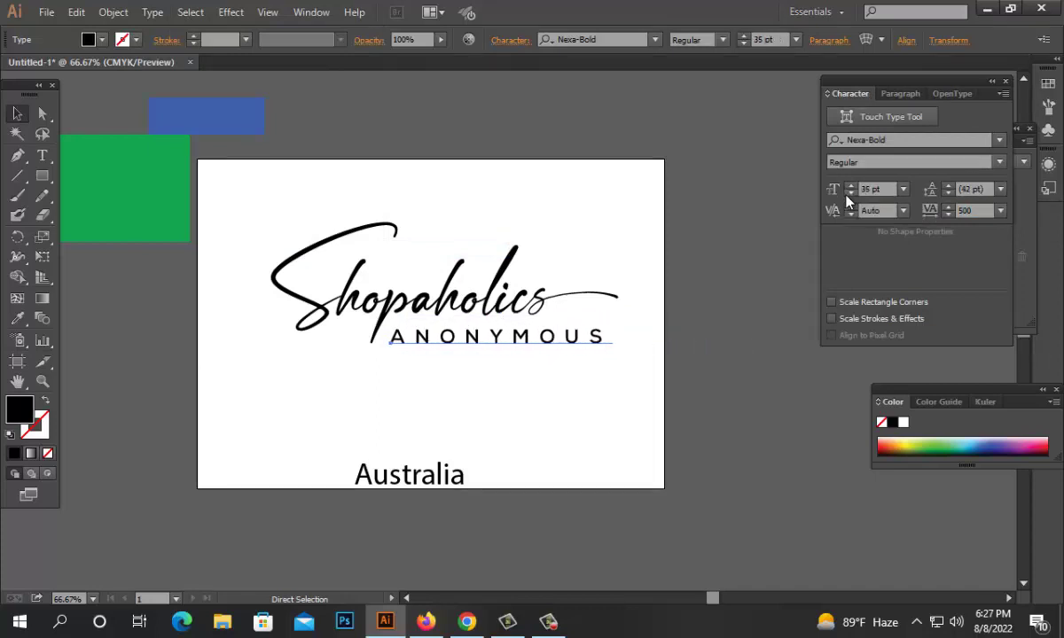
click(847, 194)
key(Up)
key(Up)
key(Up)
key(Up)
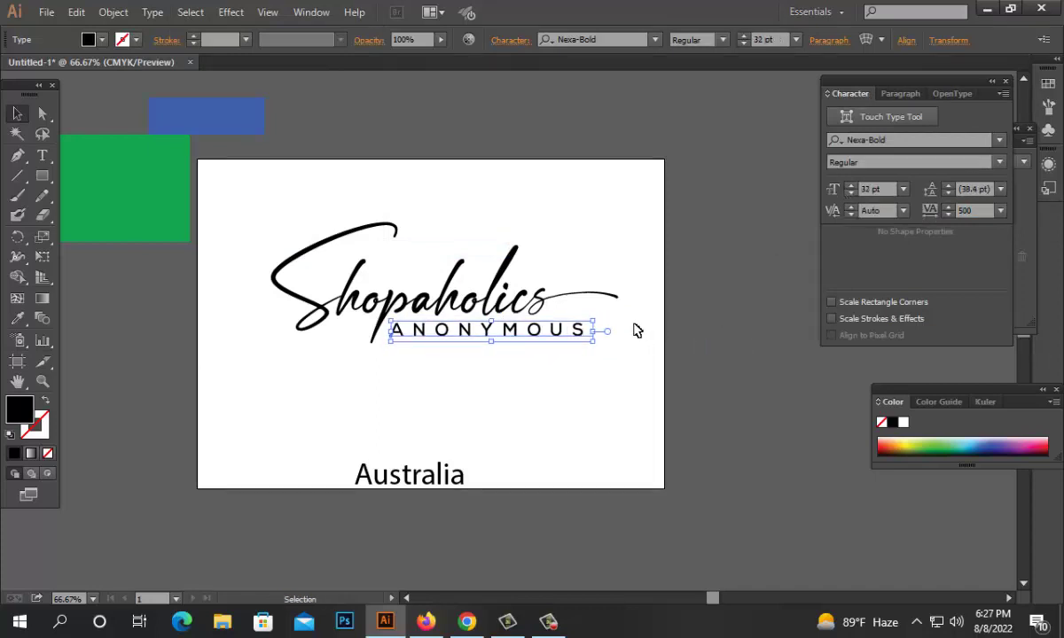
click(647, 369)
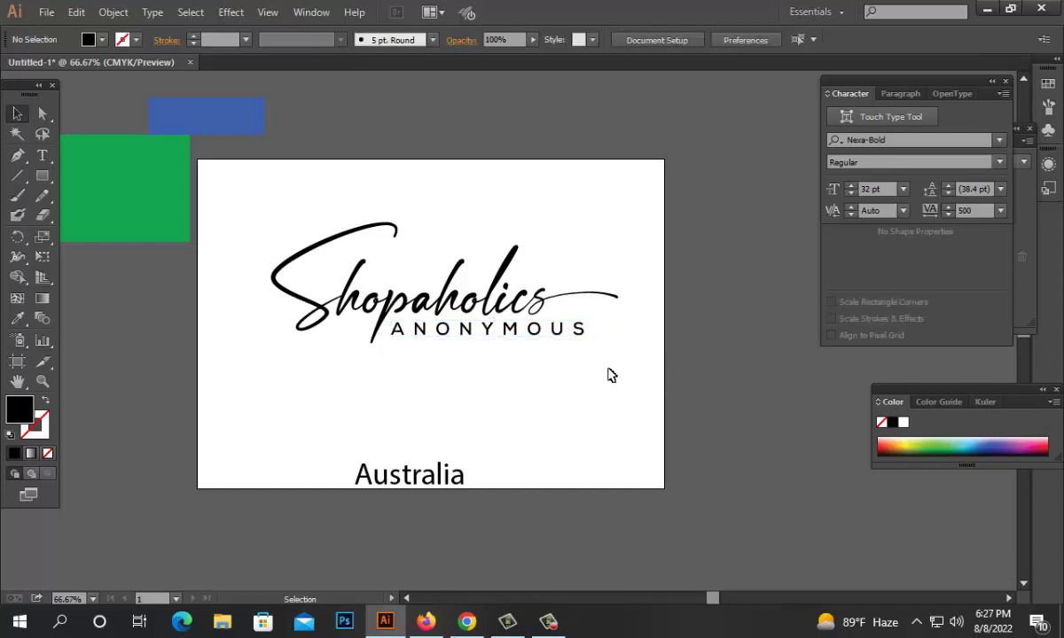
- Copy the type style of ANONYMOUS to the Australia text with the Eyedropper
click(437, 493)
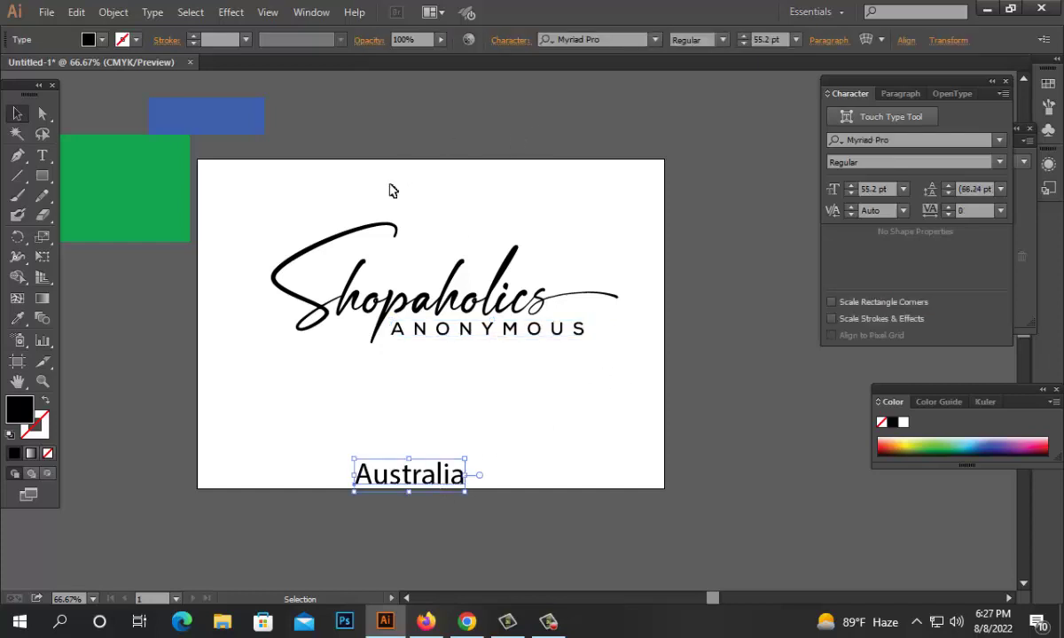
click(457, 329)
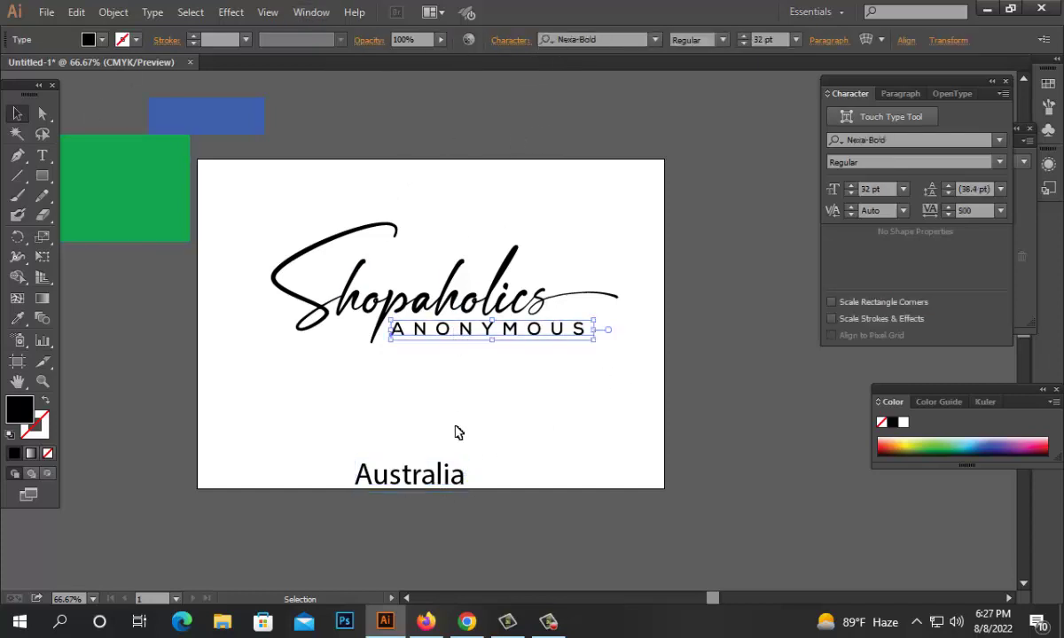
click(407, 466)
click(15, 321)
click(435, 326)
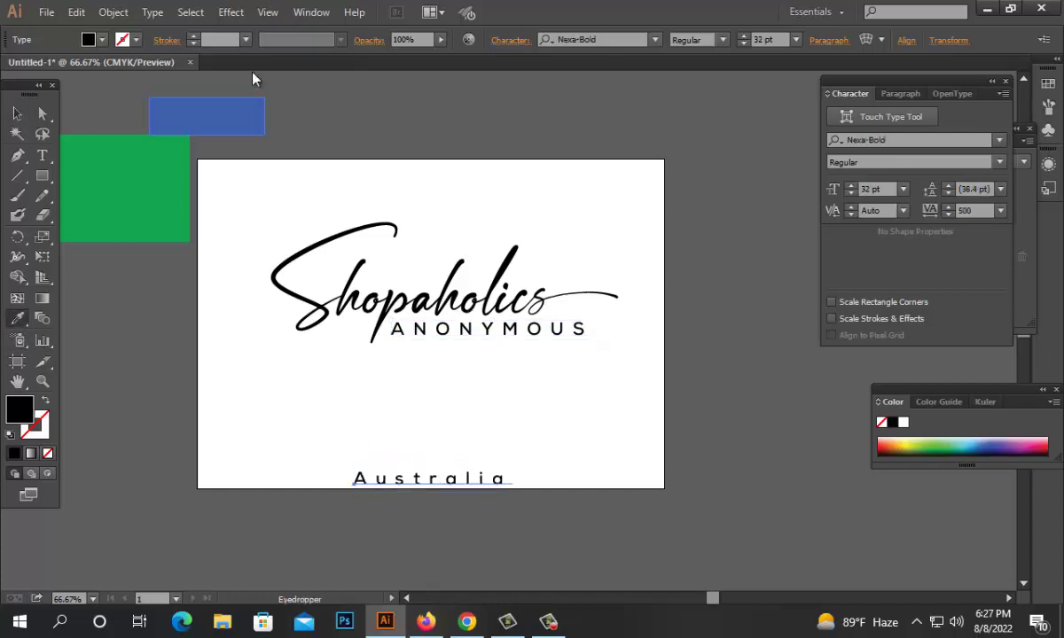
- Convert the Australia text to uppercase
click(153, 12)
mouse_move(297, 251)
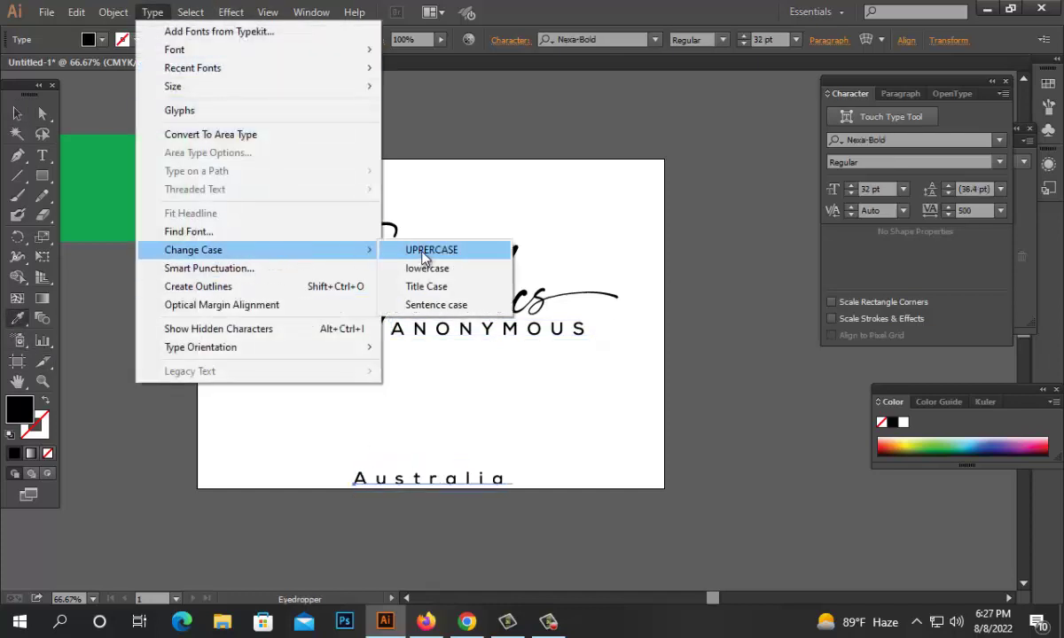
click(430, 244)
click(18, 115)
click(617, 487)
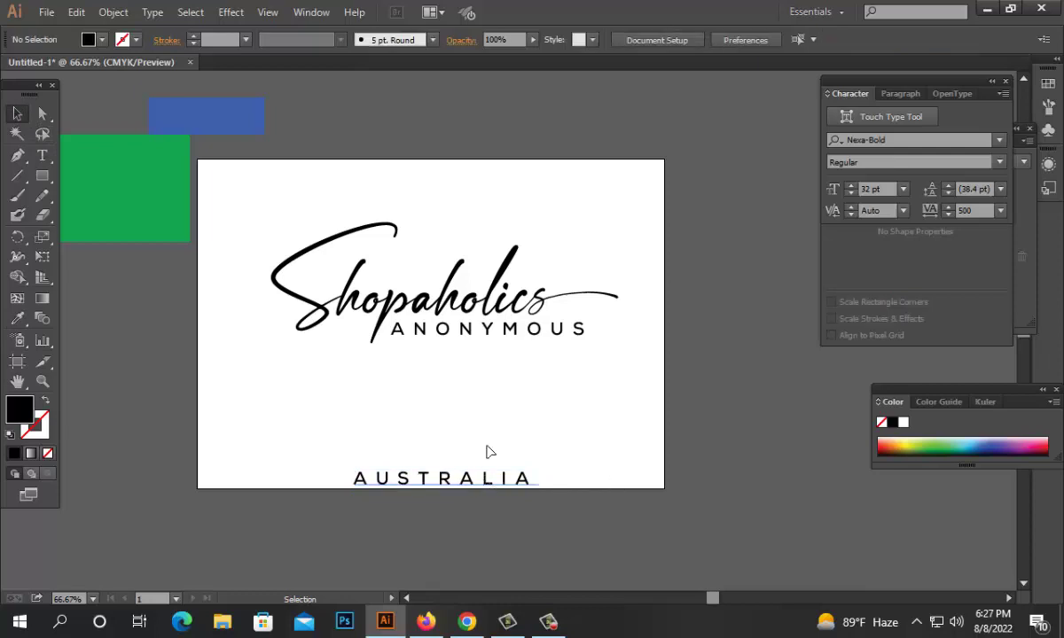
- Try AUSTRALIA directly below ANONYMOUS, and undo both that move and its uppercase change
drag(480, 480, 520, 366)
click(493, 456)
ctrl+click(512, 356)
click(506, 362)
click(493, 249)
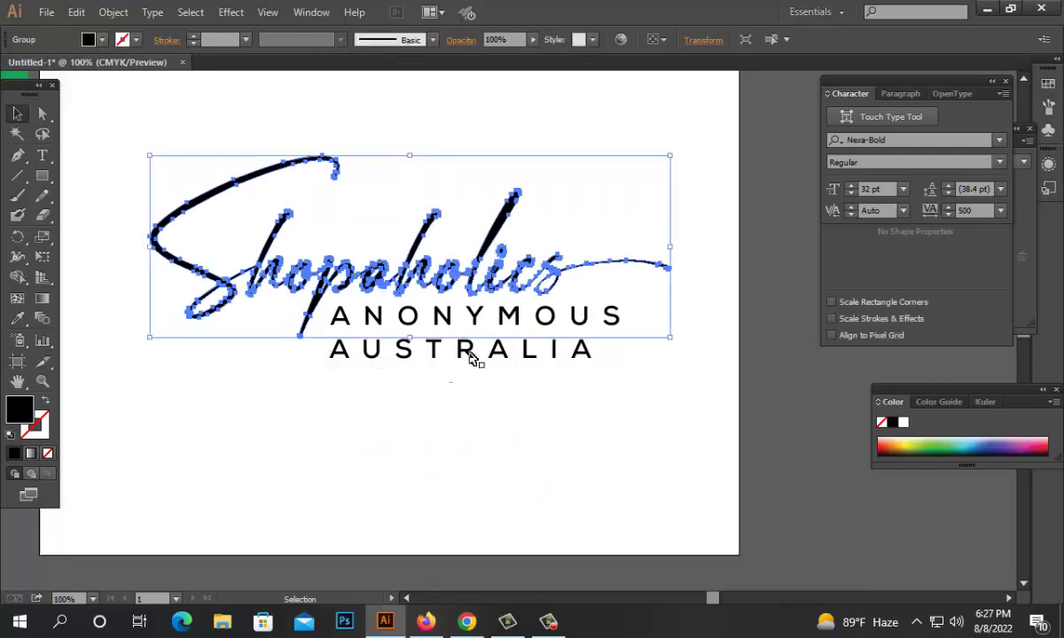
click(455, 381)
click(478, 345)
key(ctrl+z)
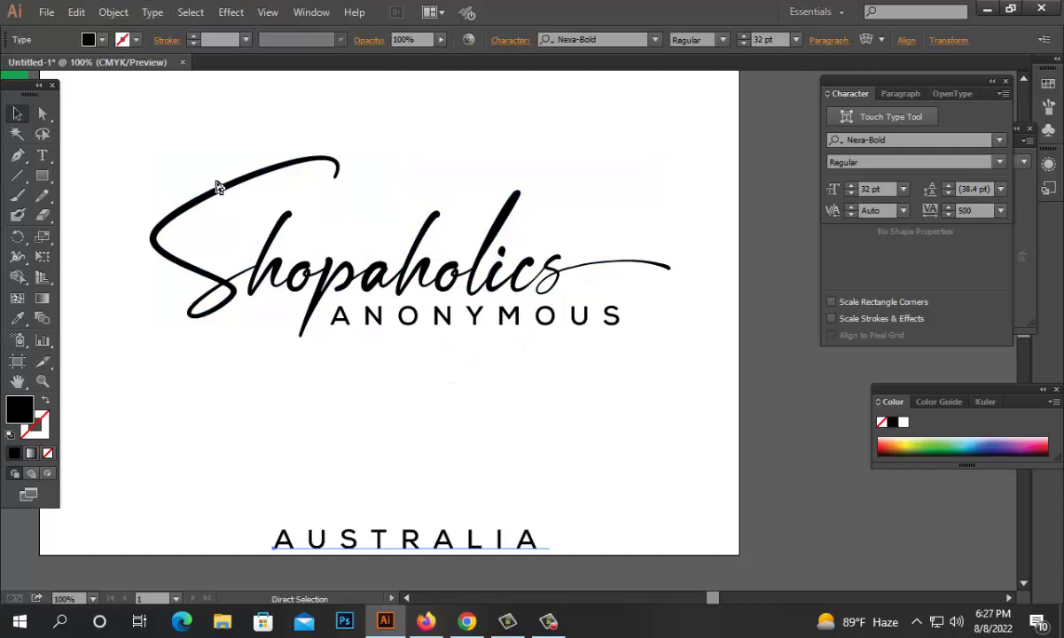
key(ctrl+z)
- Move the Australia text just below ANONYMOUS and set its font to Loneliness Regular
drag(420, 543, 515, 342)
text(lon)
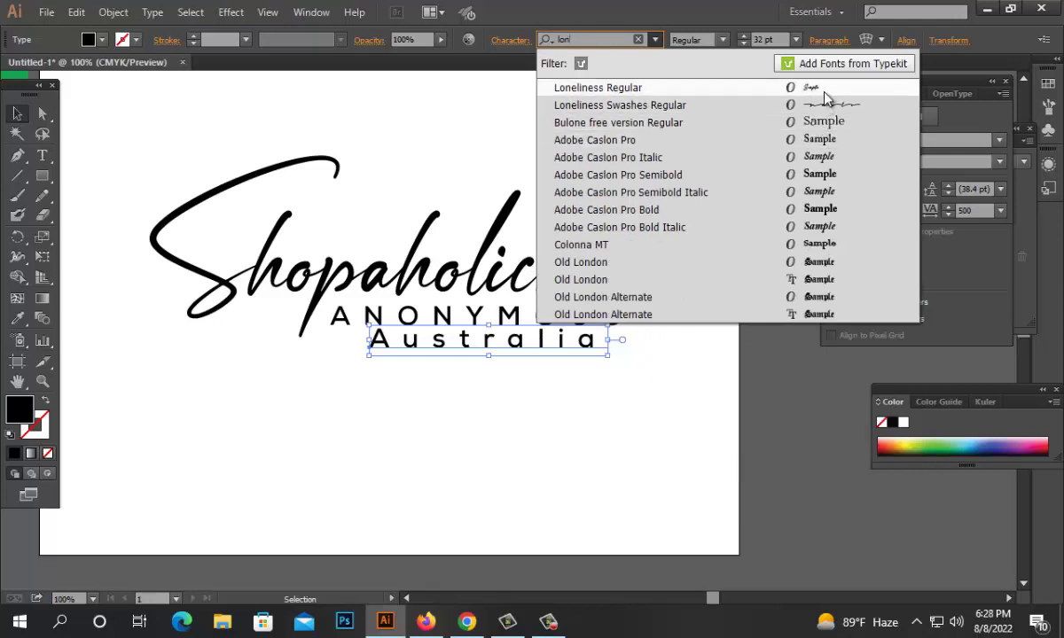
click(772, 86)
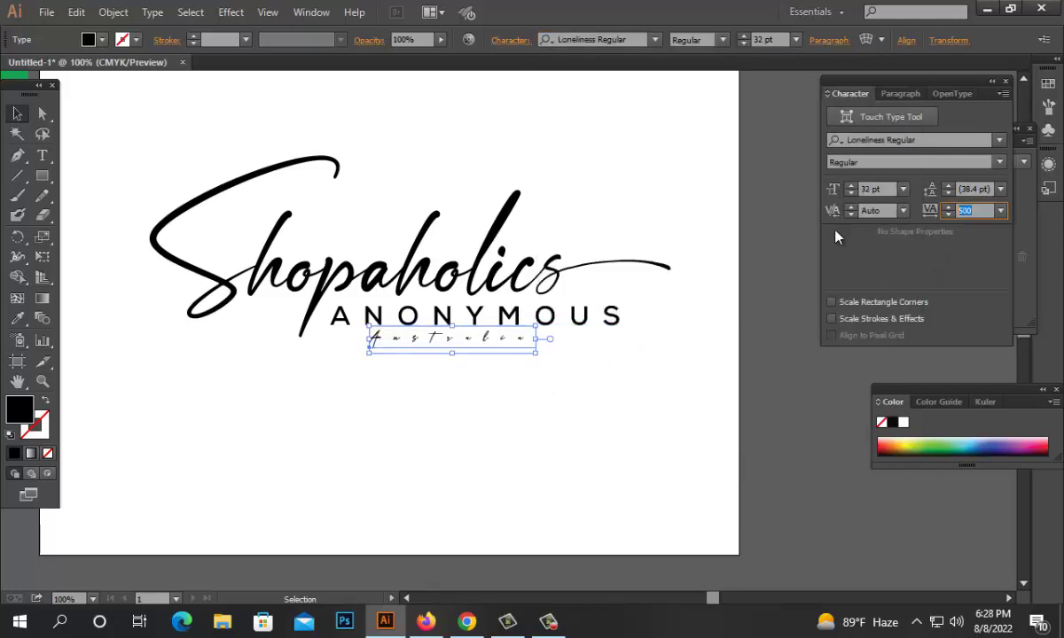
- Set Australia's tracking to 0, scale it up to about 141 pt and position it against the underside of ANONYMOUS
text(0)
key(Return)
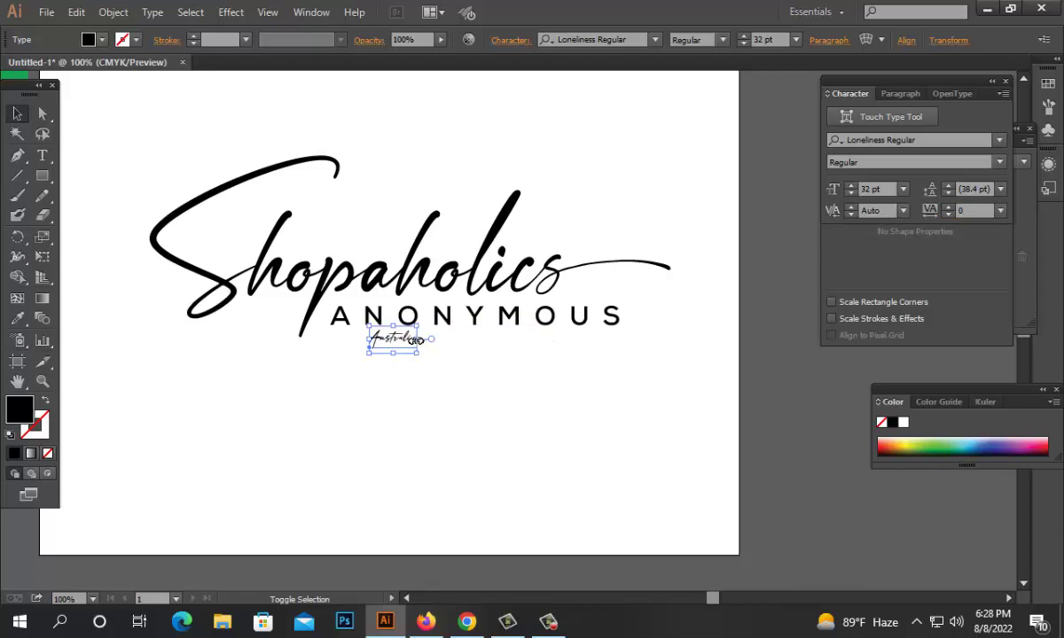
drag(416, 340, 549, 376)
drag(472, 406, 390, 340)
- Shift ANONYMOUS right so it ends beneath the swash of the "s", and move Australia down clear of it
click(623, 339)
double_click(551, 321)
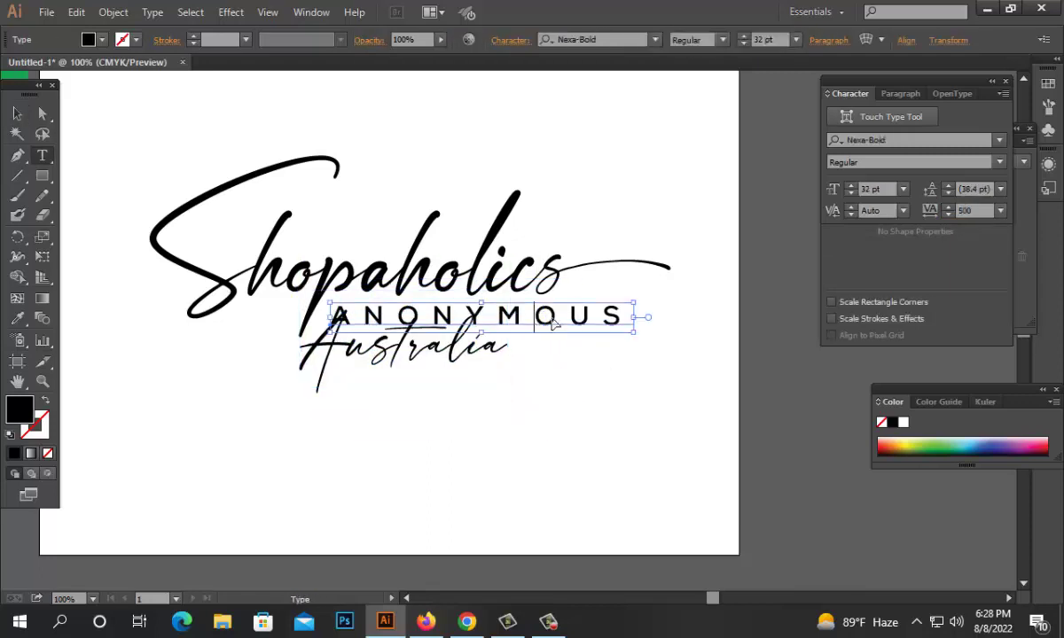
click(599, 317)
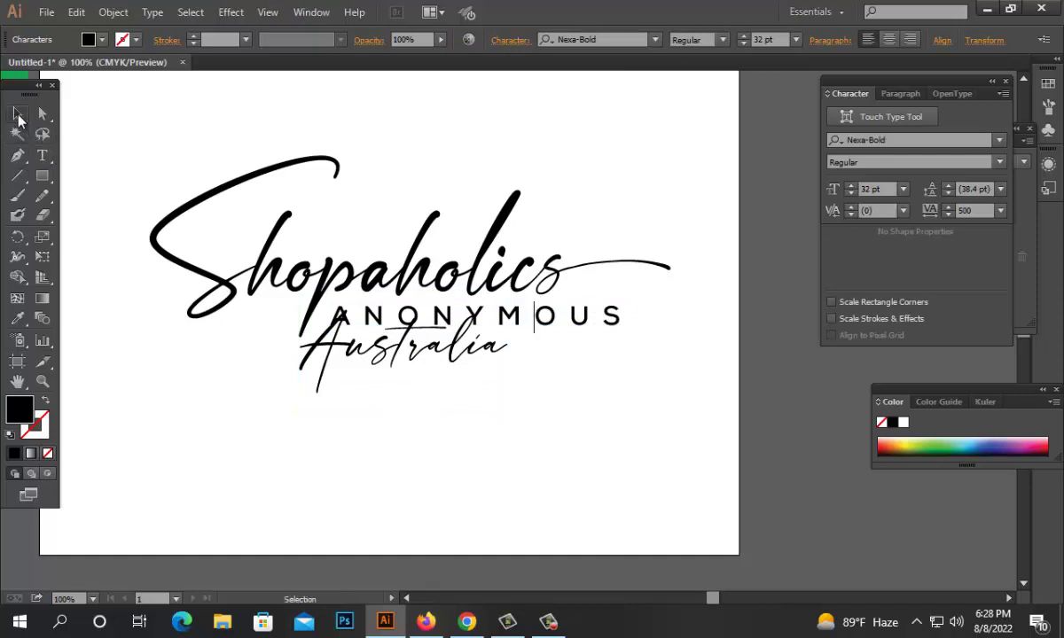
click(18, 115)
drag(585, 316, 617, 316)
drag(403, 368, 409, 406)
click(307, 494)
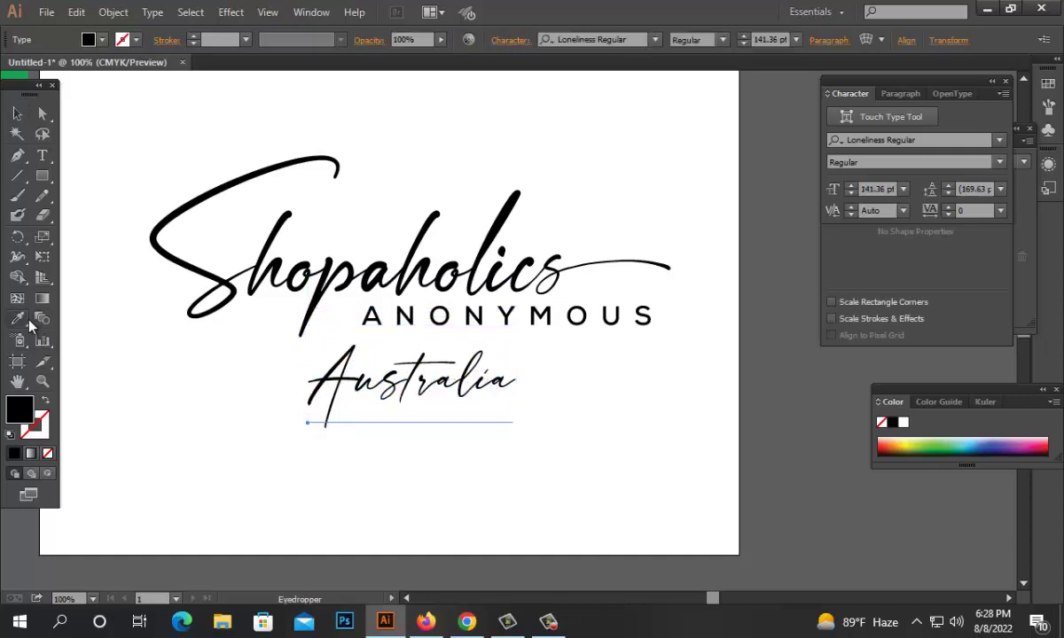
- Match Australia to the ANONYMOUS type style with the Eyedropper and move it directly below ANONYMOUS
click(21, 321)
click(563, 310)
click(18, 115)
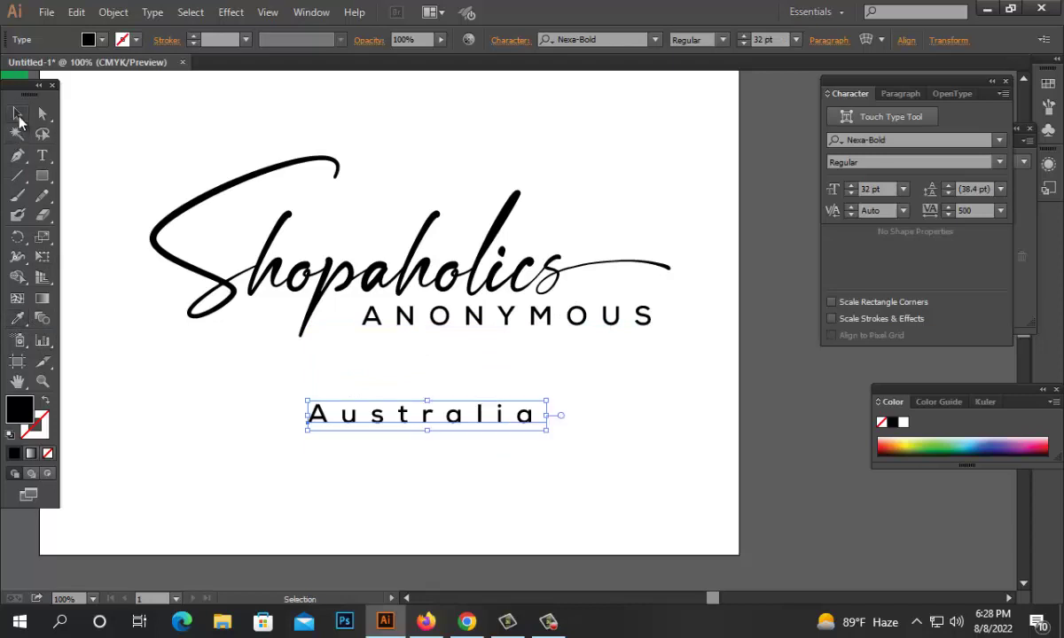
drag(432, 422, 464, 350)
click(640, 419)
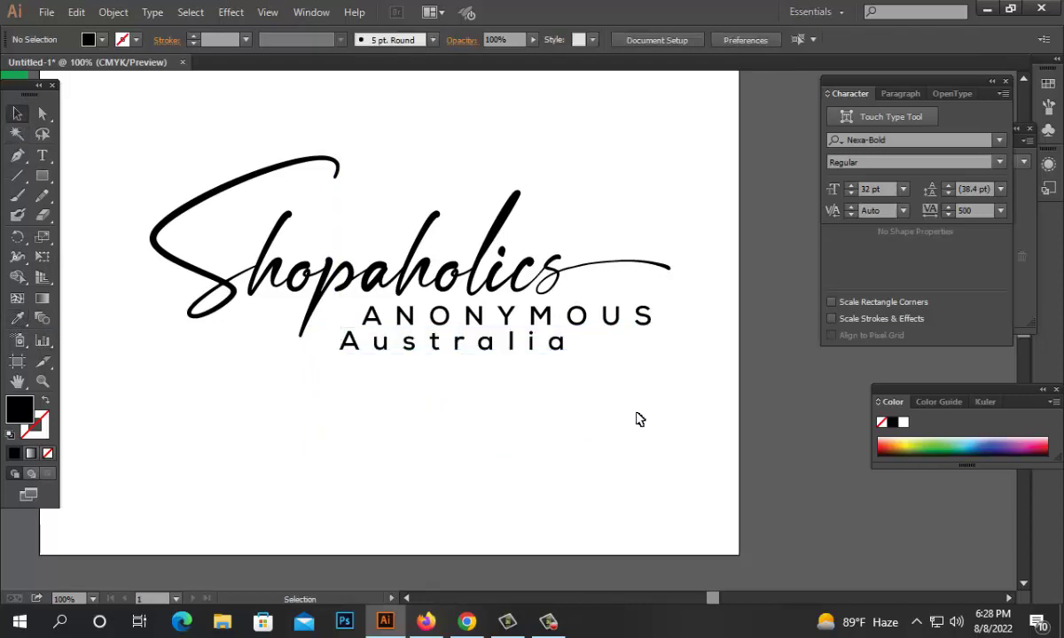
drag(565, 353, 476, 330)
click(657, 196)
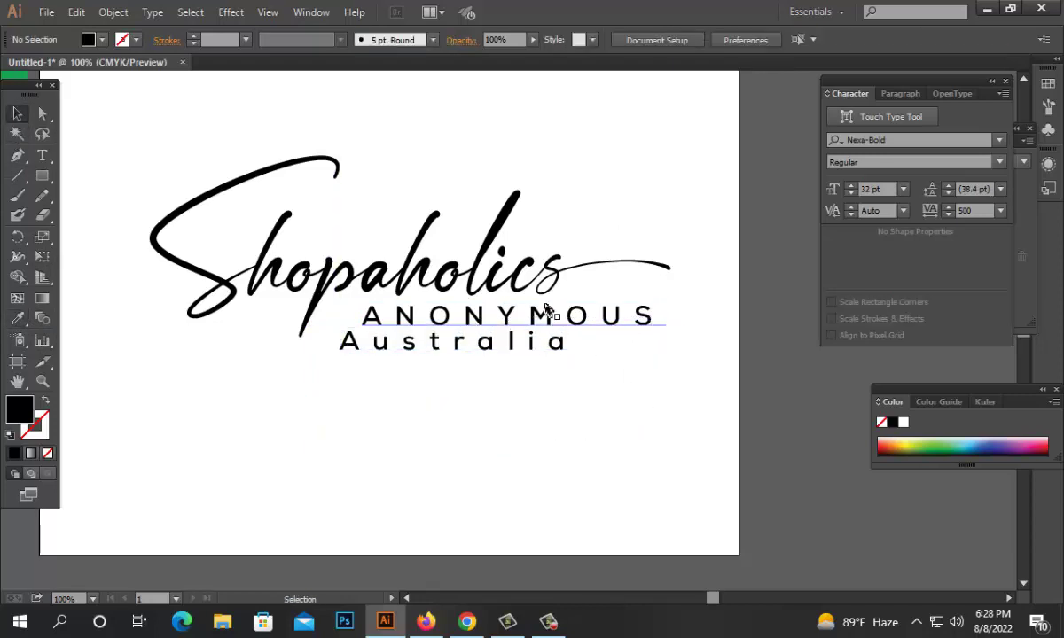
- Change the case of the Australia text below ANONYMOUS to uppercase
click(514, 329)
click(462, 360)
click(456, 344)
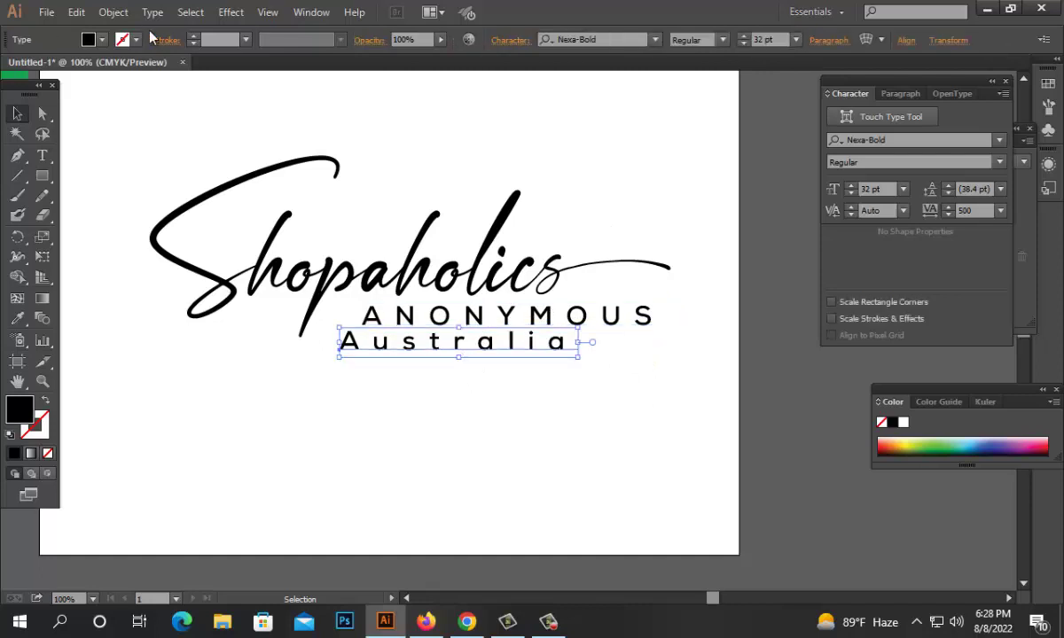
click(153, 12)
mouse_move(337, 250)
click(435, 263)
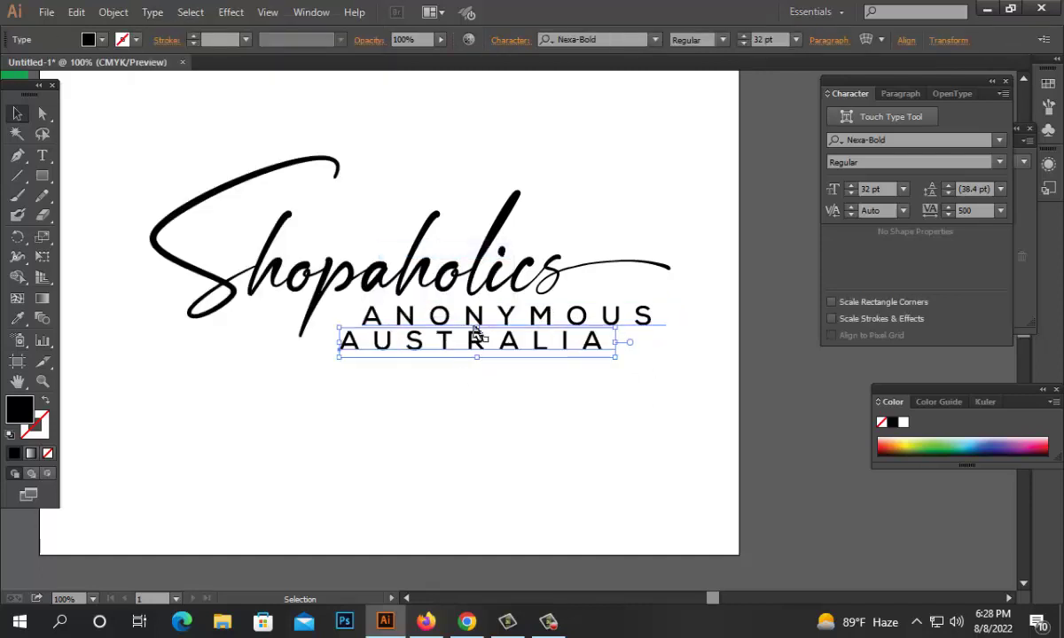
- Centre ANONYMOUS and AUSTRALIA horizontally on each other
right_click(472, 336)
key(Escape)
drag(532, 383, 498, 294)
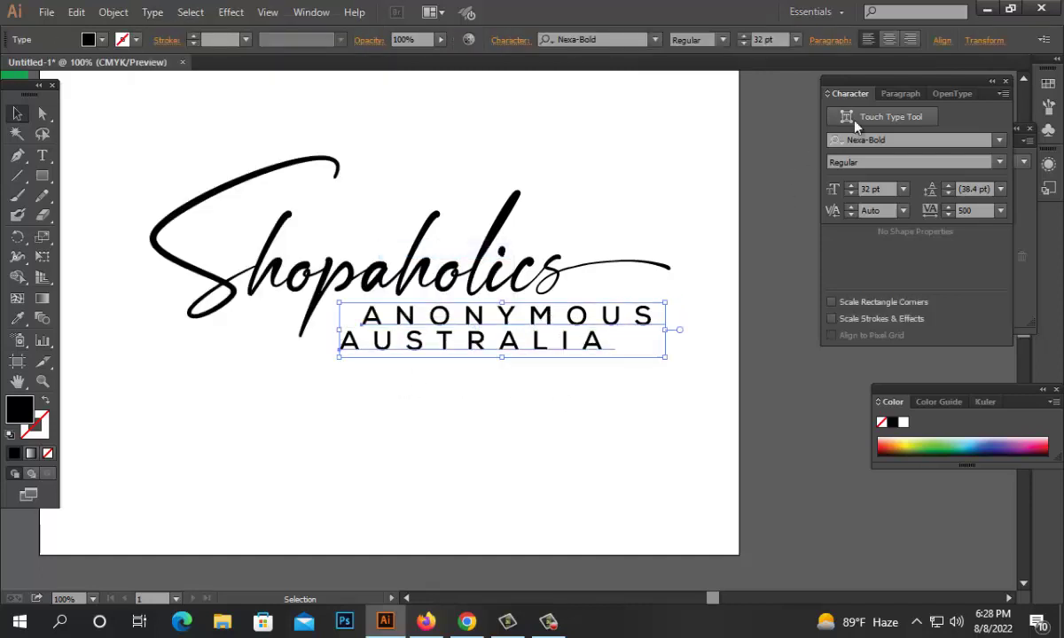
click(941, 41)
click(809, 89)
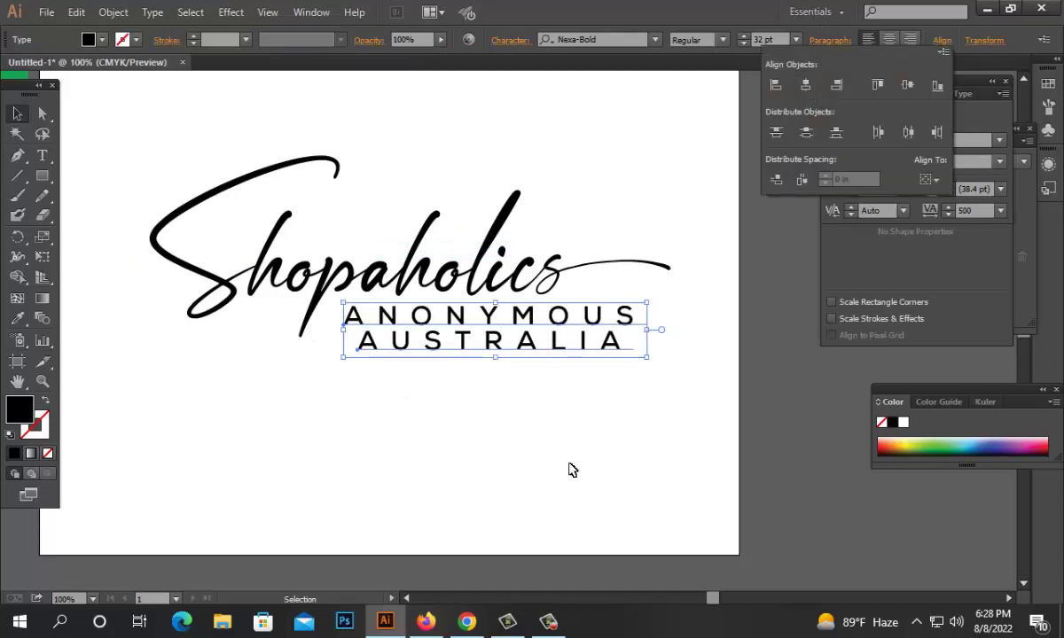
click(561, 399)
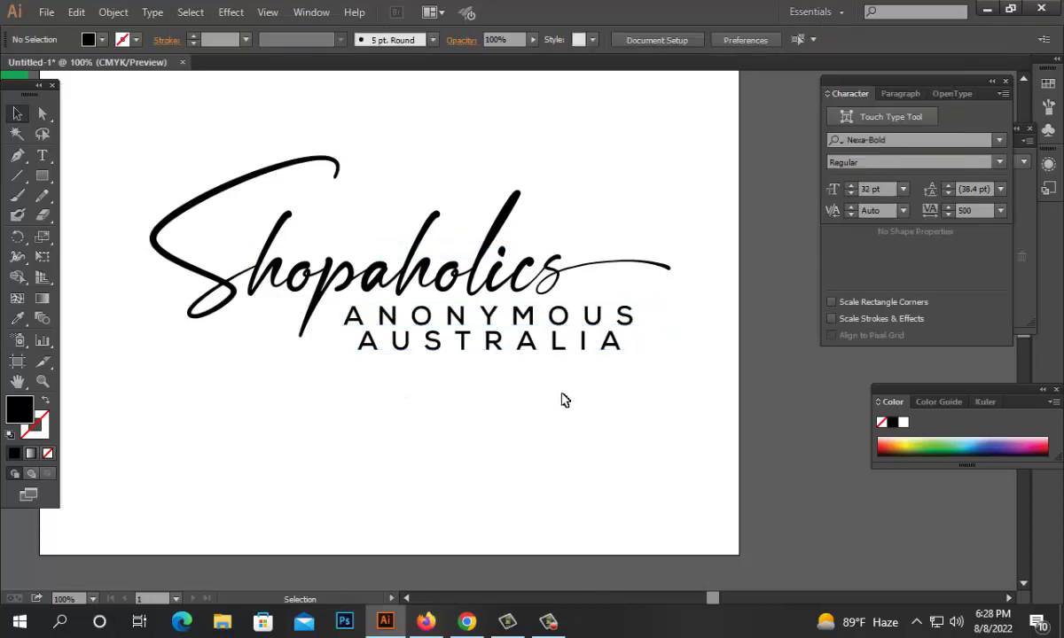
- Convert the ANONYMOUS and AUSTRALIA text to outlines
drag(606, 324, 601, 317)
right_click(601, 316)
click(648, 430)
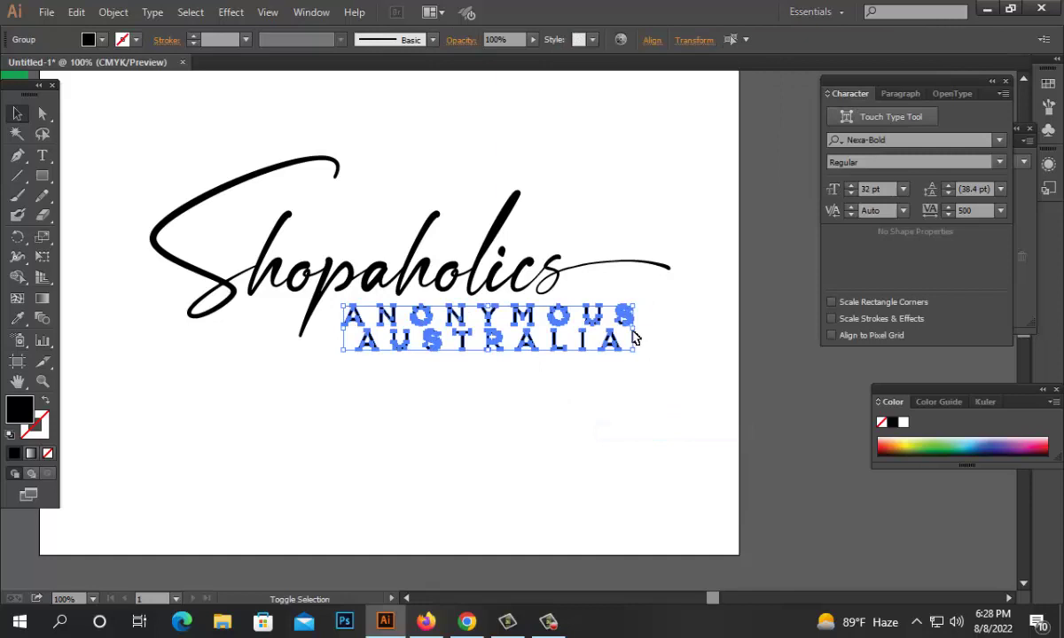
- Scale the outlined ANONYMOUS and AUSTRALIA lines together to slightly narrower than before, keeping them beneath Shopaholics
drag(635, 331, 517, 335)
drag(542, 385, 377, 310)
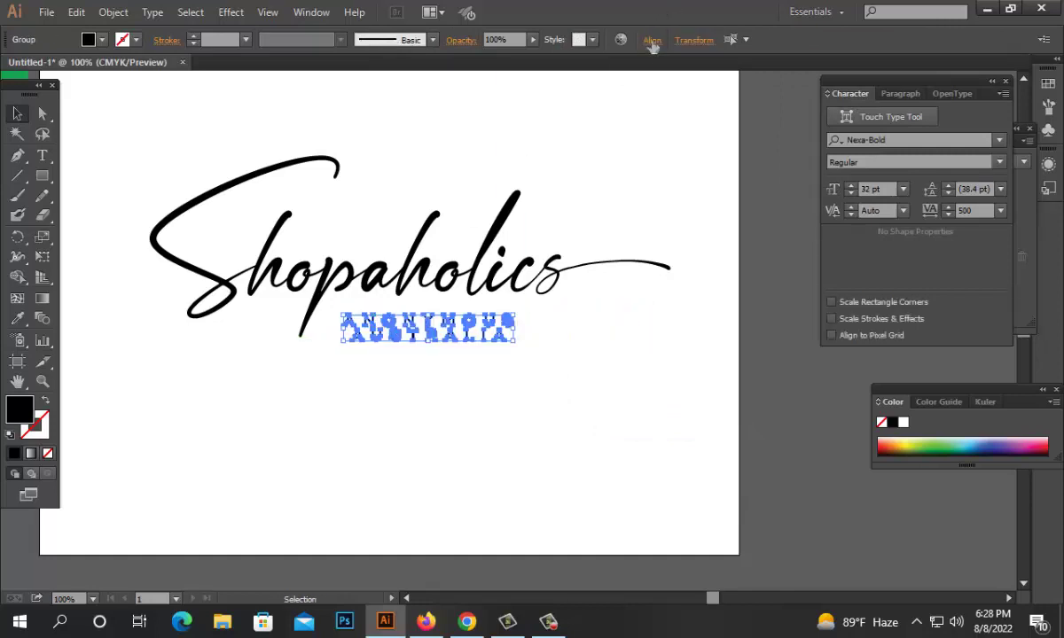
click(652, 41)
drag(517, 332, 629, 330)
click(563, 399)
key(ctrl+plus)
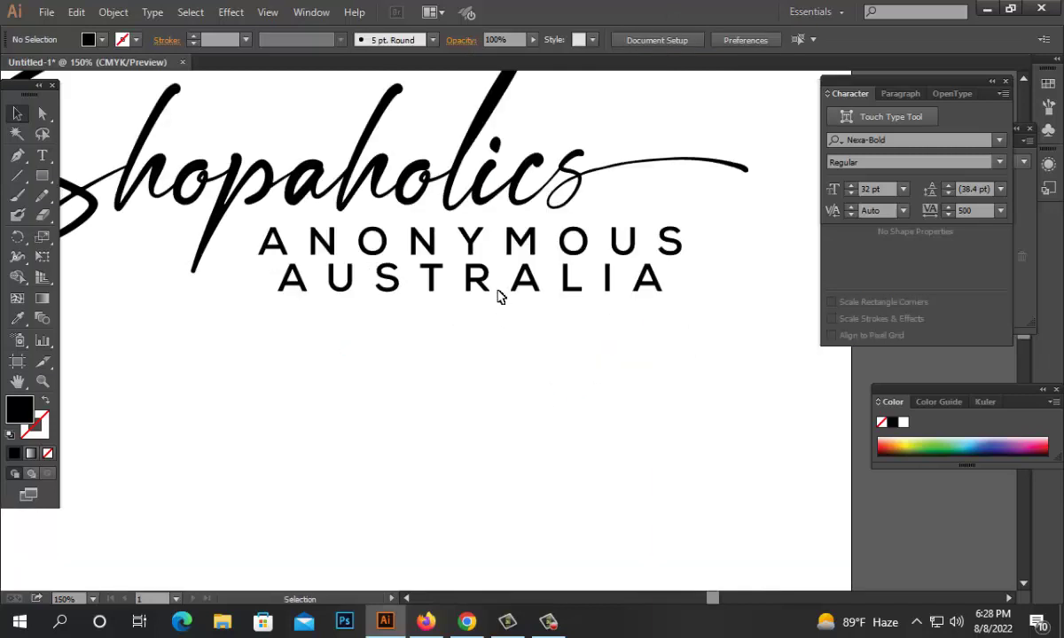
- Scale AUSTRALIA down to about three quarters of ANONYMOUS's width and centre both words horizontally
click(498, 297)
drag(670, 280, 610, 280)
click(672, 354)
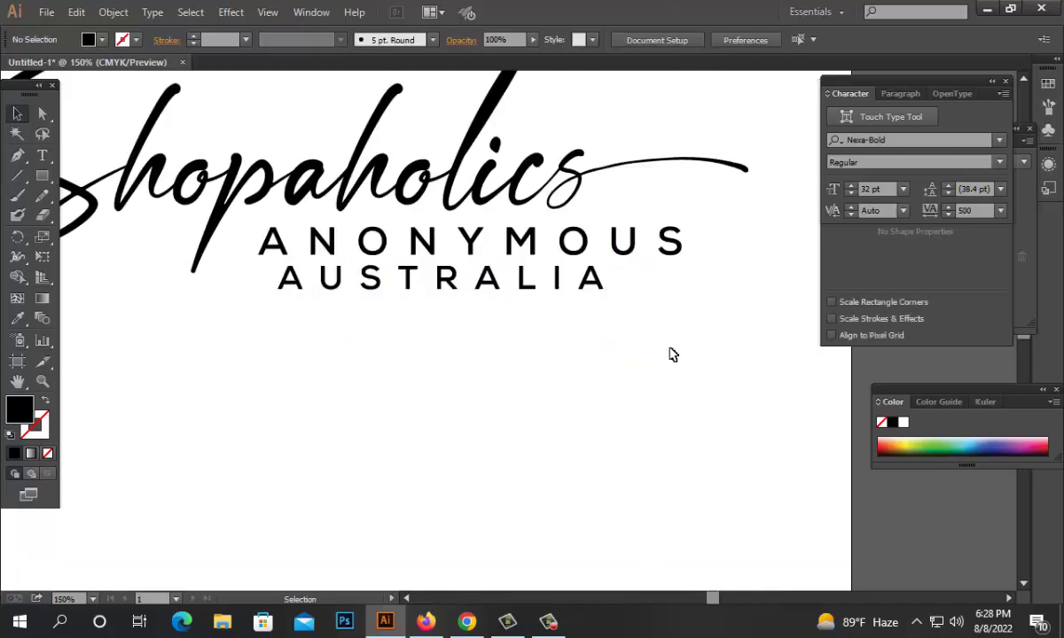
drag(671, 353, 443, 215)
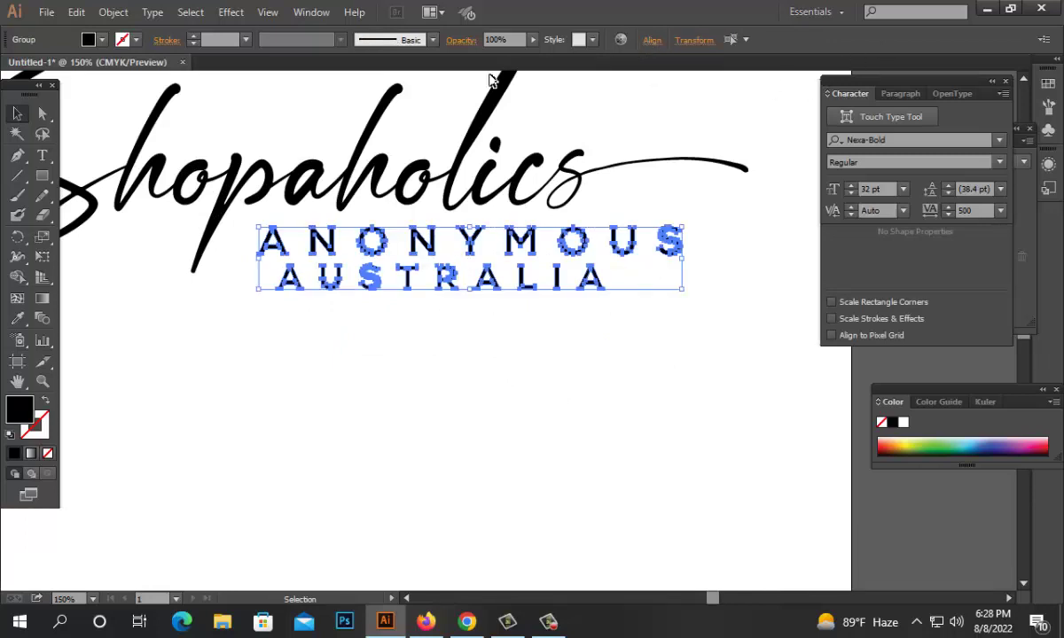
click(651, 40)
click(485, 83)
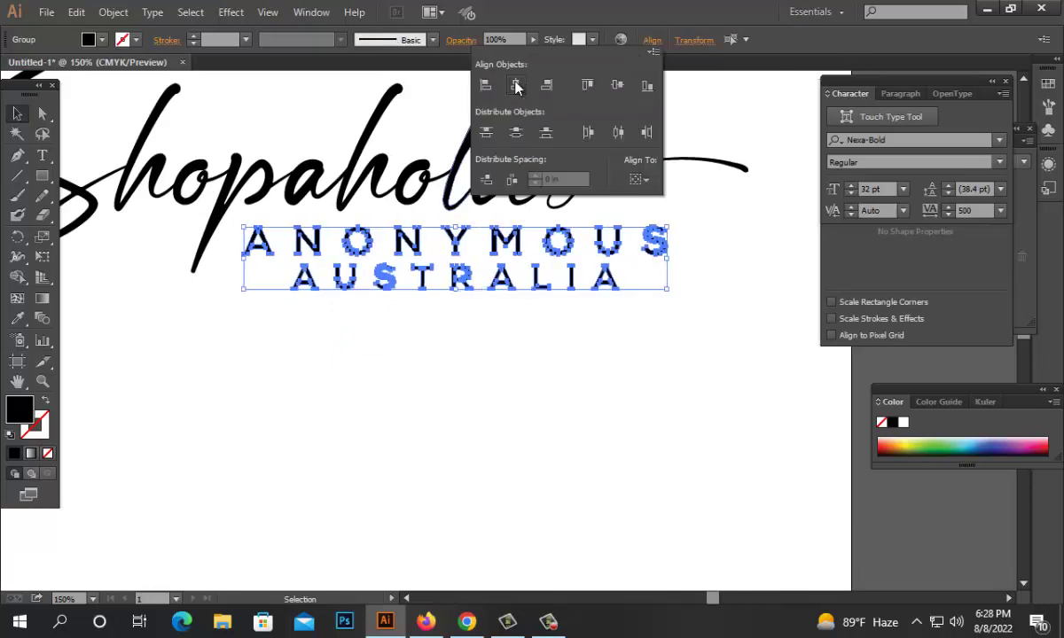
click(486, 336)
- Move AUSTRALIA down slightly to widen the gap below ANONYMOUS
drag(382, 284, 382, 290)
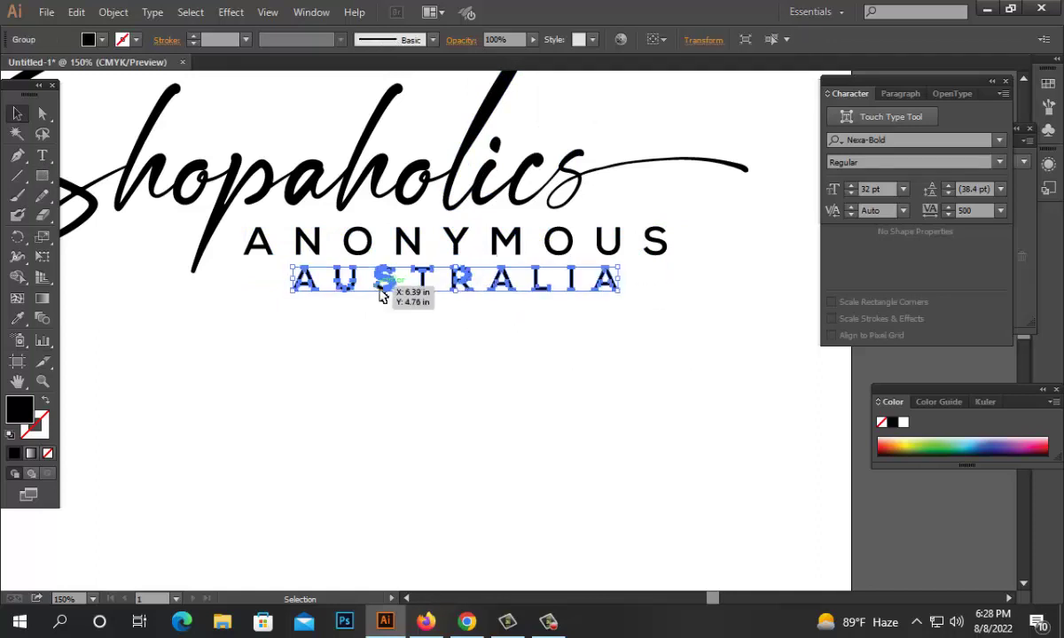
click(430, 361)
click(18, 157)
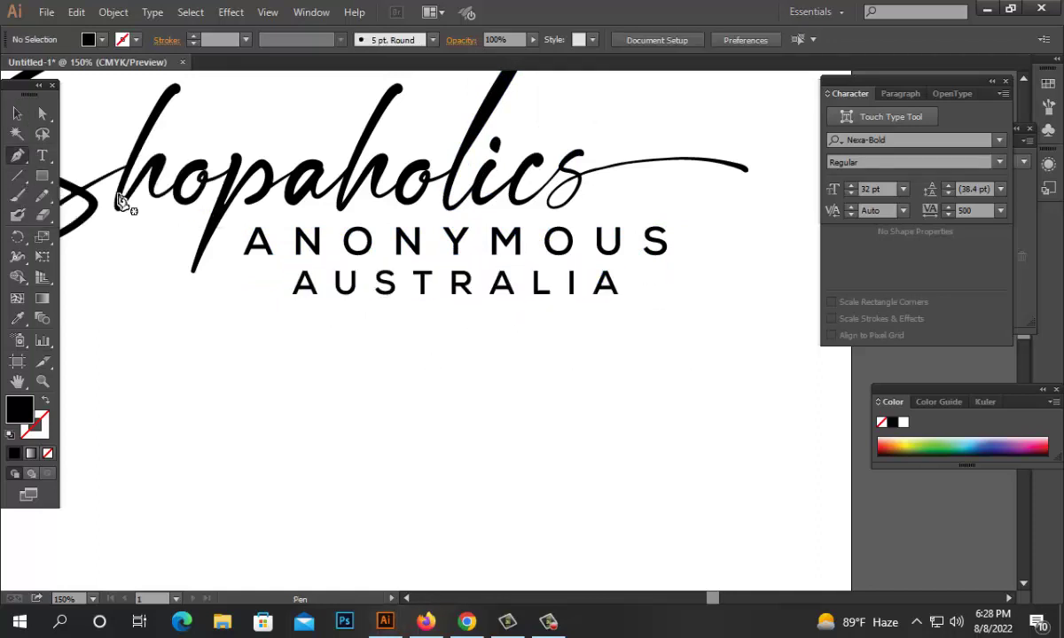
- Shrink AUSTRALIA to about two thirds of ANONYMOUS's width and re-centre both words horizontally
click(618, 284)
drag(622, 282, 567, 282)
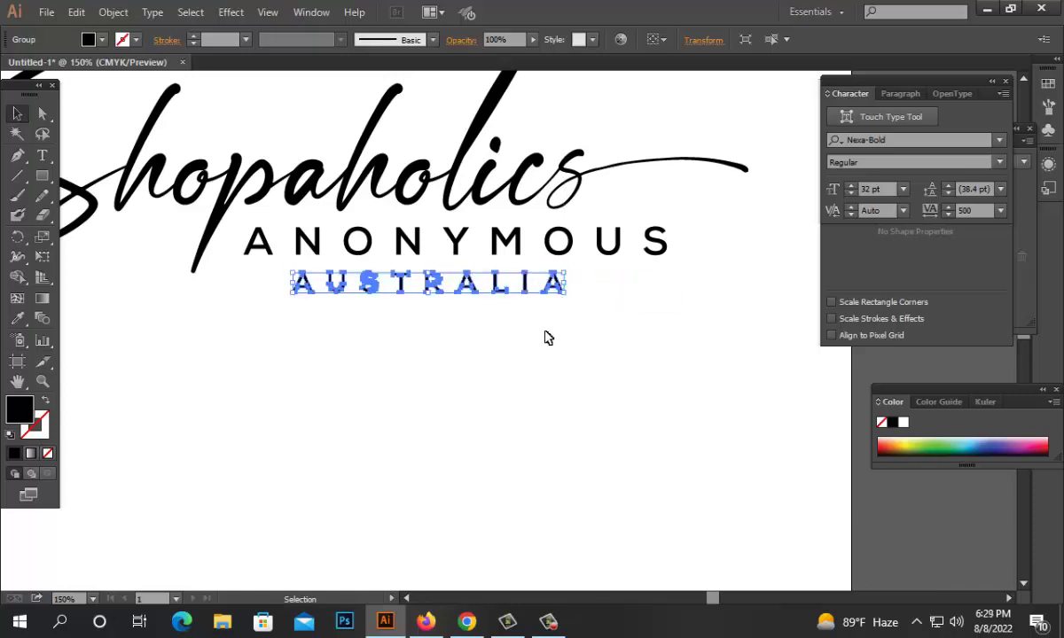
shift+click(505, 239)
click(652, 40)
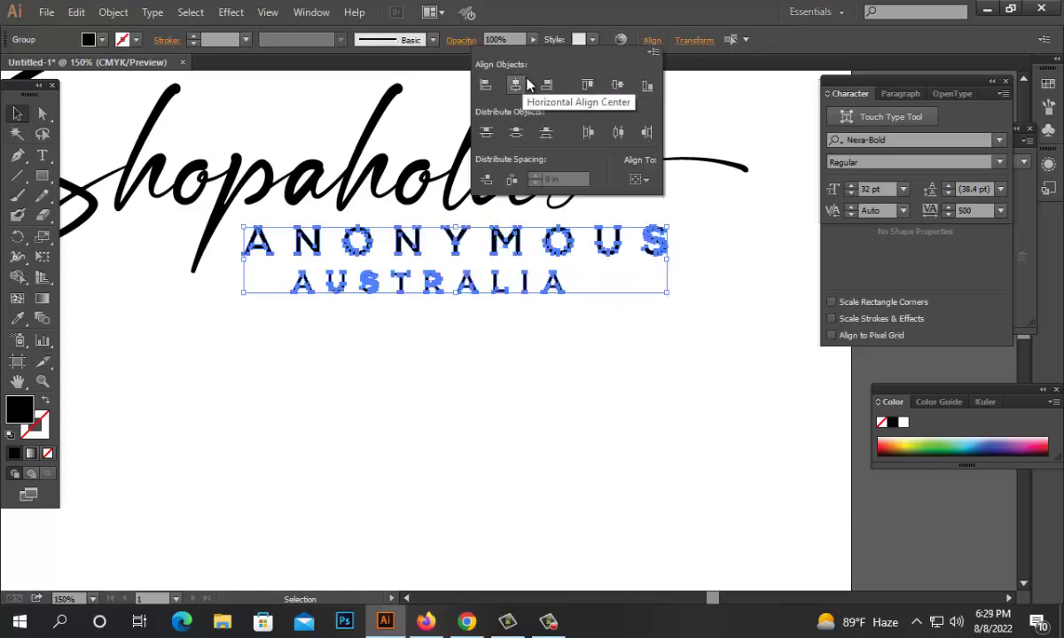
click(512, 84)
click(355, 372)
- Draw a straight horizontal line about 0.8 in long with the Pen tool, from AUSTRALIA's first letter out to ANONYMOUS's left edge
click(18, 156)
drag(18, 156, 103, 149)
click(301, 283)
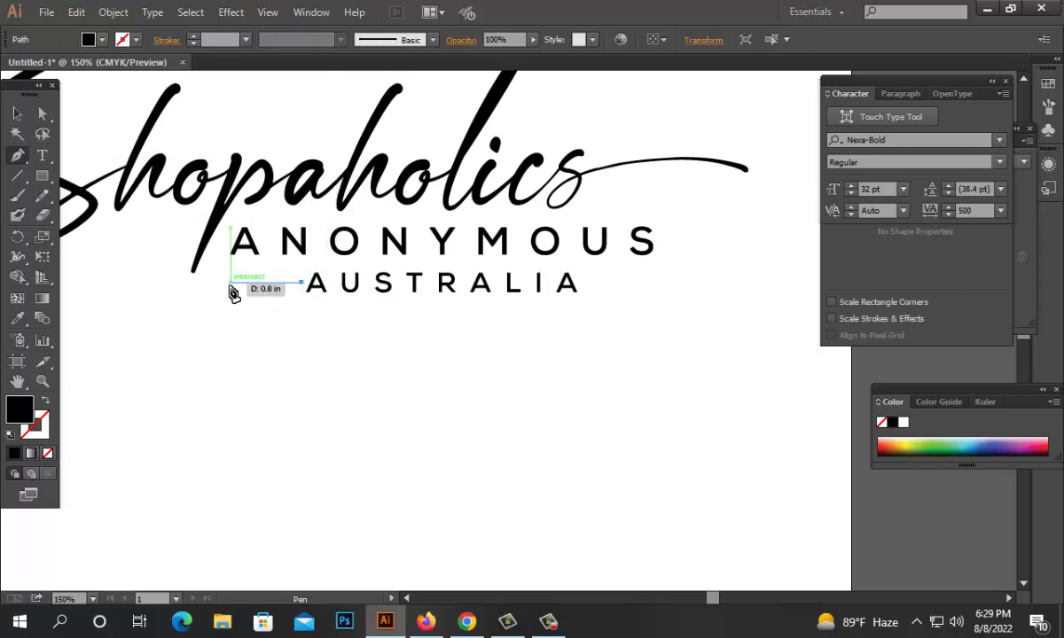
click(230, 282)
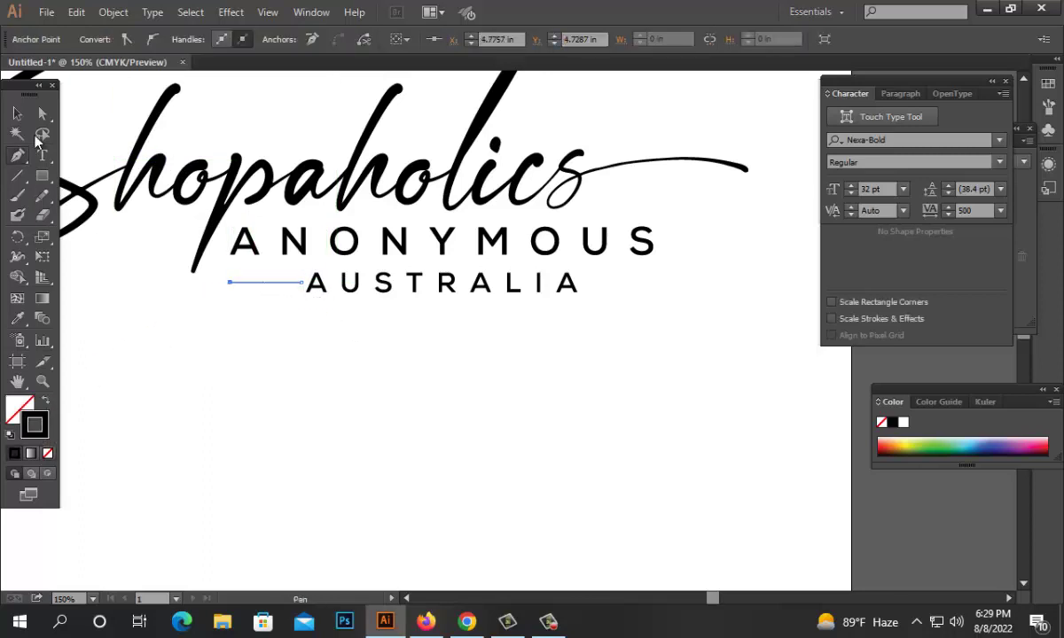
click(21, 121)
click(297, 419)
- Set the stroke of the line beside AUSTRALIA to 2 pt and expand it into a filled shape
click(265, 283)
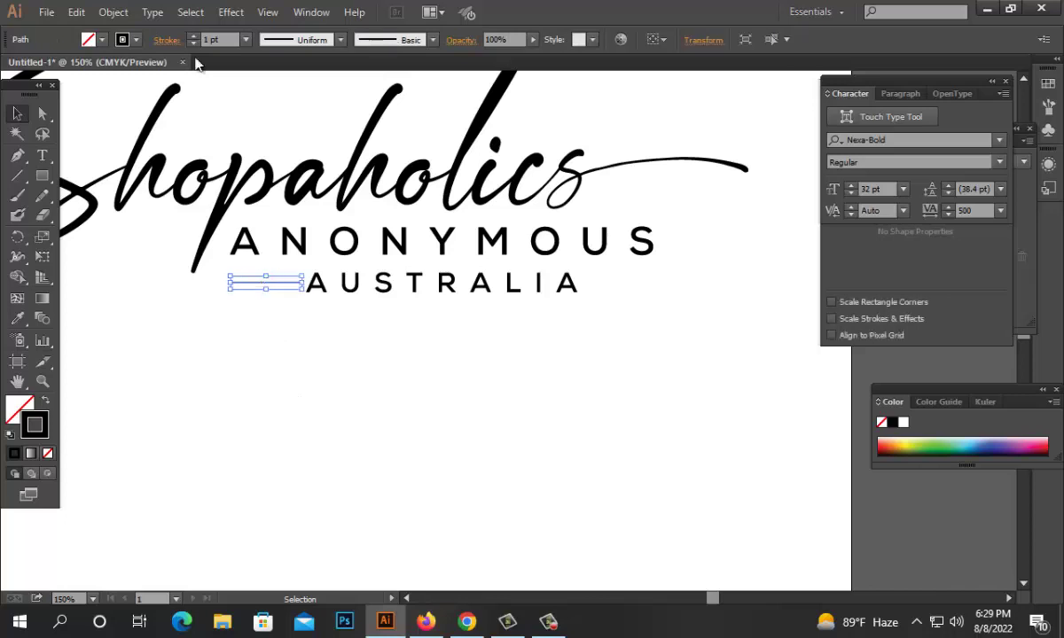
click(248, 358)
click(250, 283)
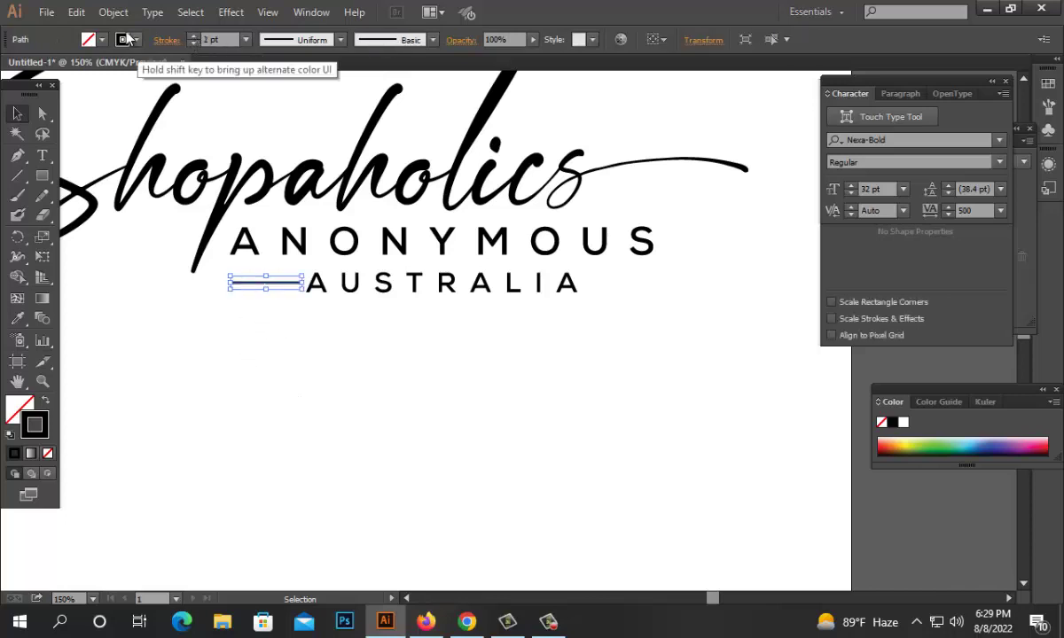
click(114, 12)
click(162, 190)
click(523, 407)
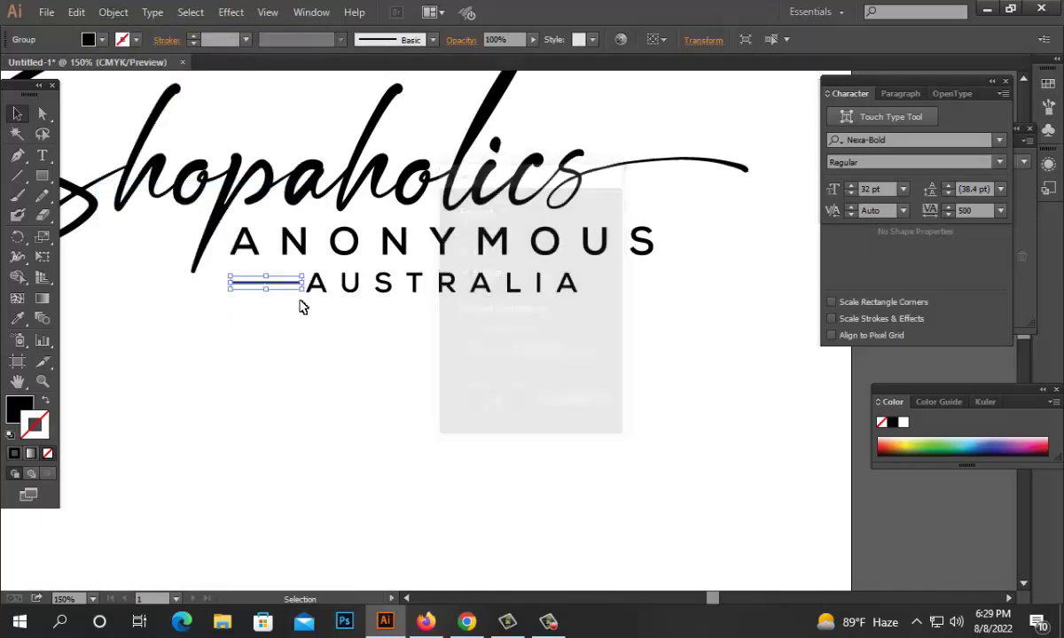
- Duplicate the line to the other side of AUSTRALIA and align its outer end with ANONYMOUS's right edge
drag(277, 283, 608, 290)
click(700, 352)
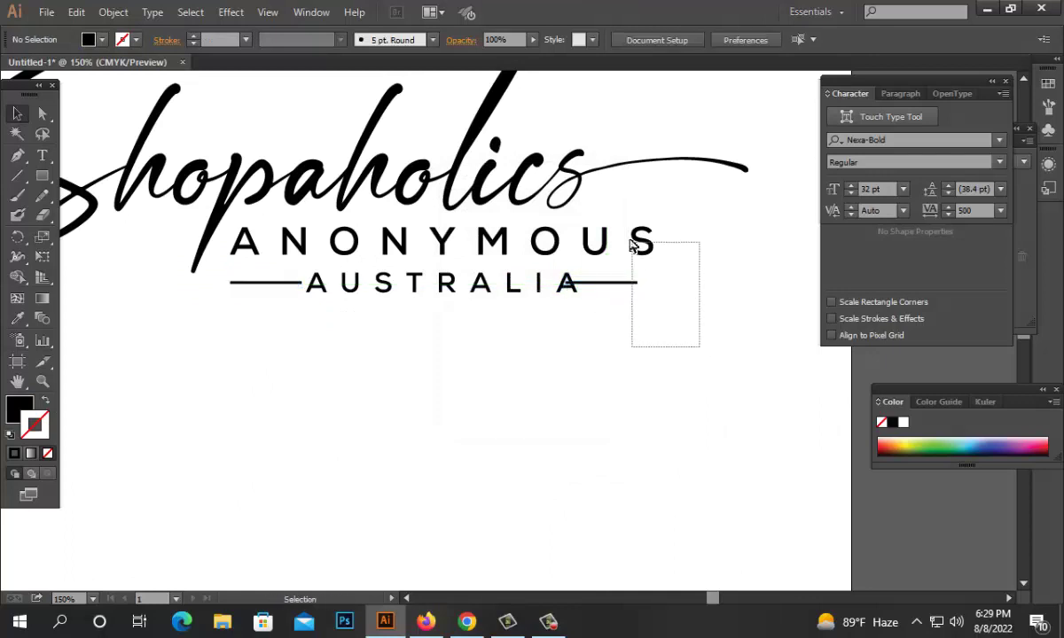
drag(631, 245, 629, 243)
click(656, 43)
click(547, 87)
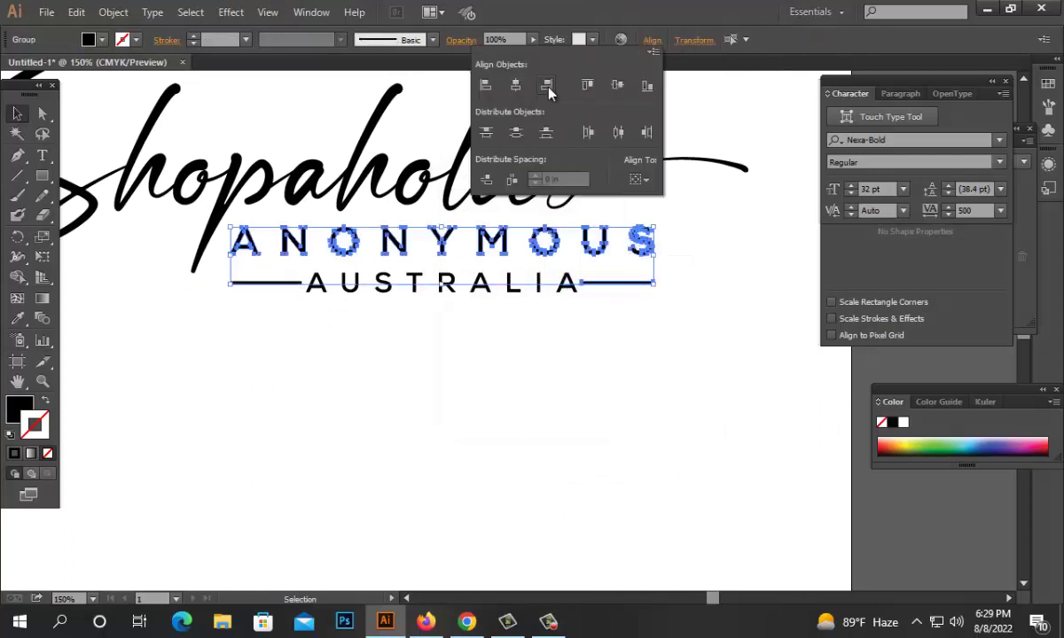
click(603, 355)
- Group AUSTRALIA with its two flanking lines
drag(667, 330, 377, 276)
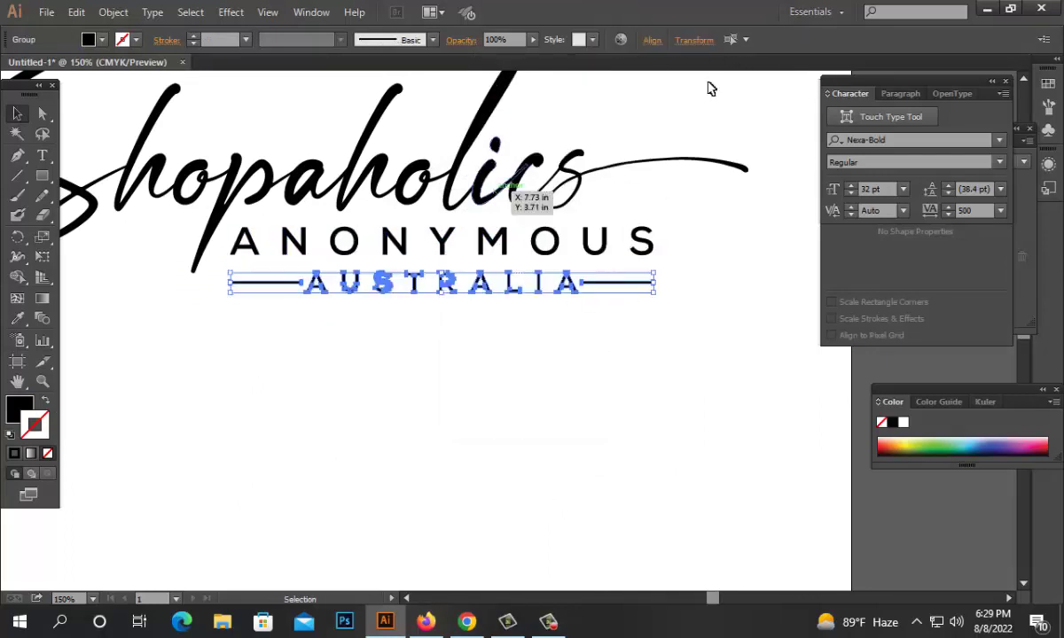
click(652, 40)
click(660, 5)
key(ctrl+g)
drag(713, 336, 308, 202)
click(410, 372)
ctrl+alt+click(503, 314)
ctrl+alt+click(503, 314)
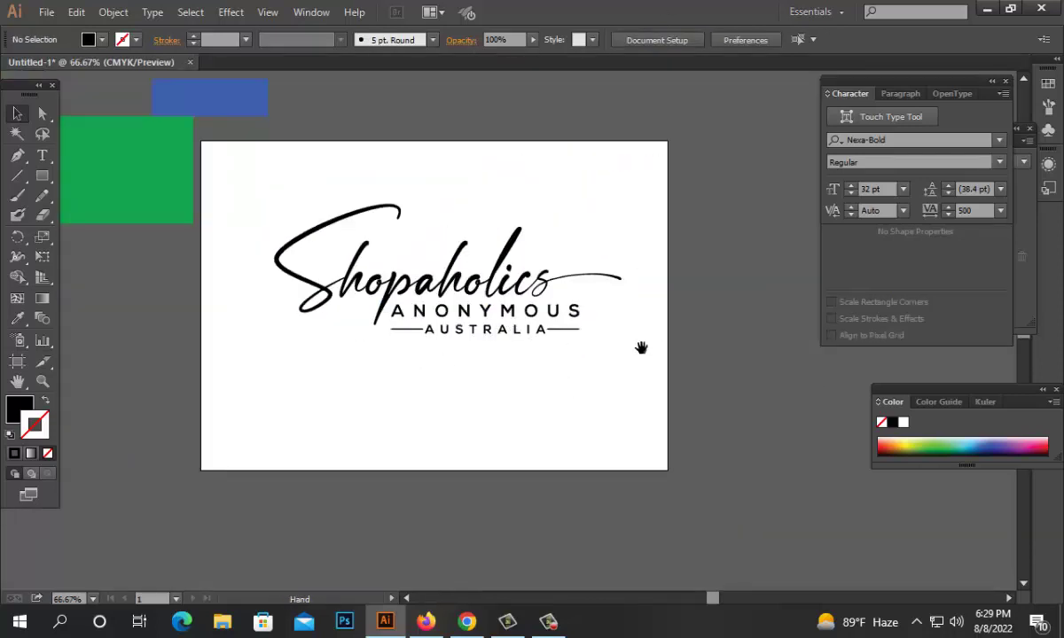
drag(644, 365, 286, 201)
click(449, 153)
drag(627, 200, 239, 412)
click(618, 297)
drag(625, 356, 135, 190)
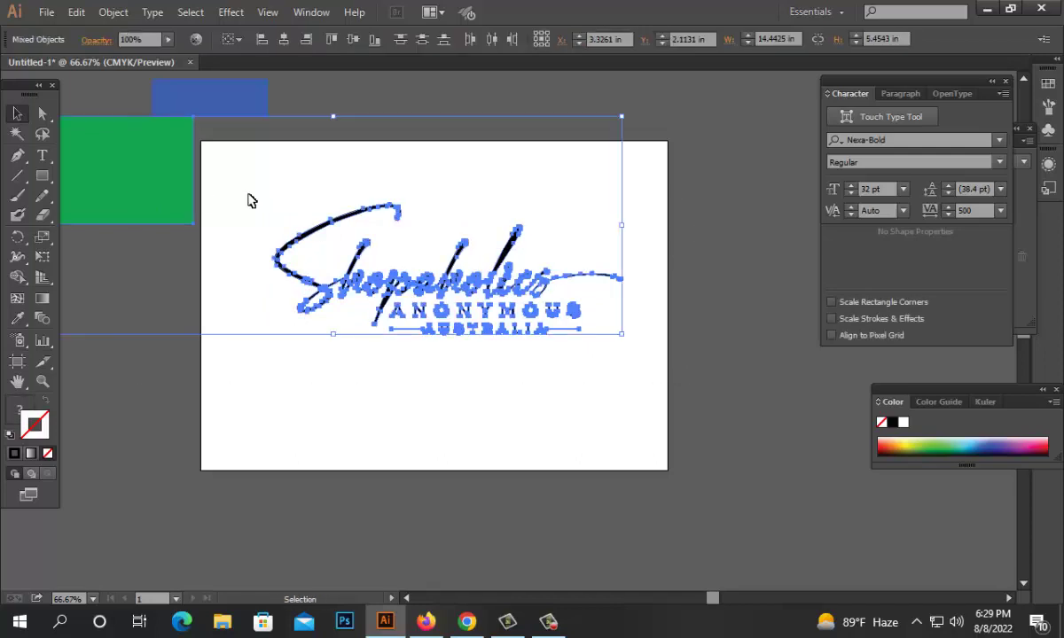
click(273, 232)
- Fill the Shopaholics lettering with the blue of the swatch rectangle using the Eyedropper
drag(273, 204, 621, 283)
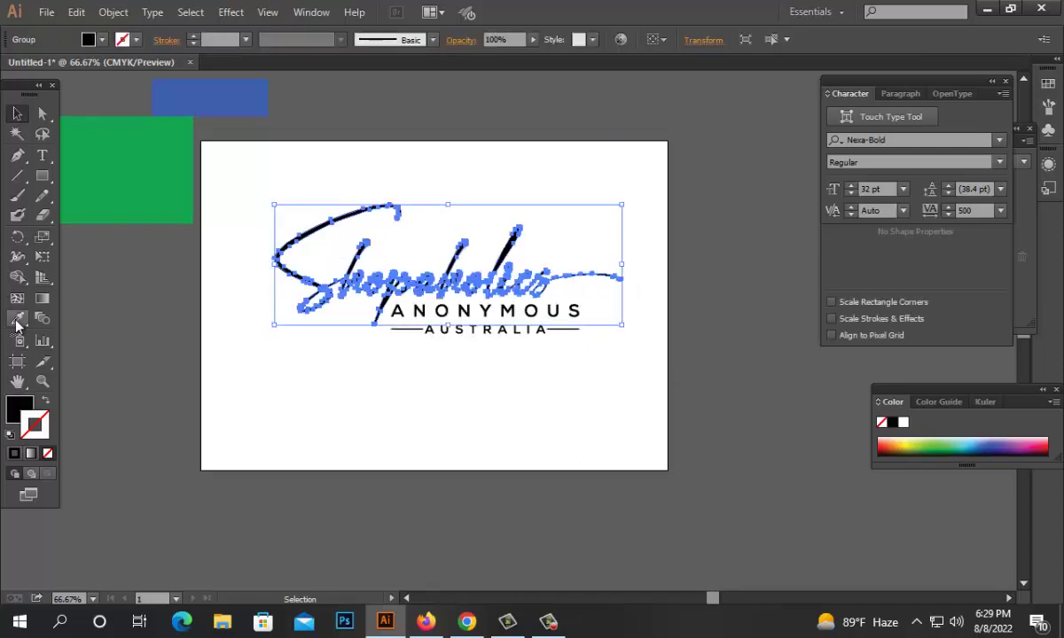
click(17, 320)
click(209, 103)
click(17, 113)
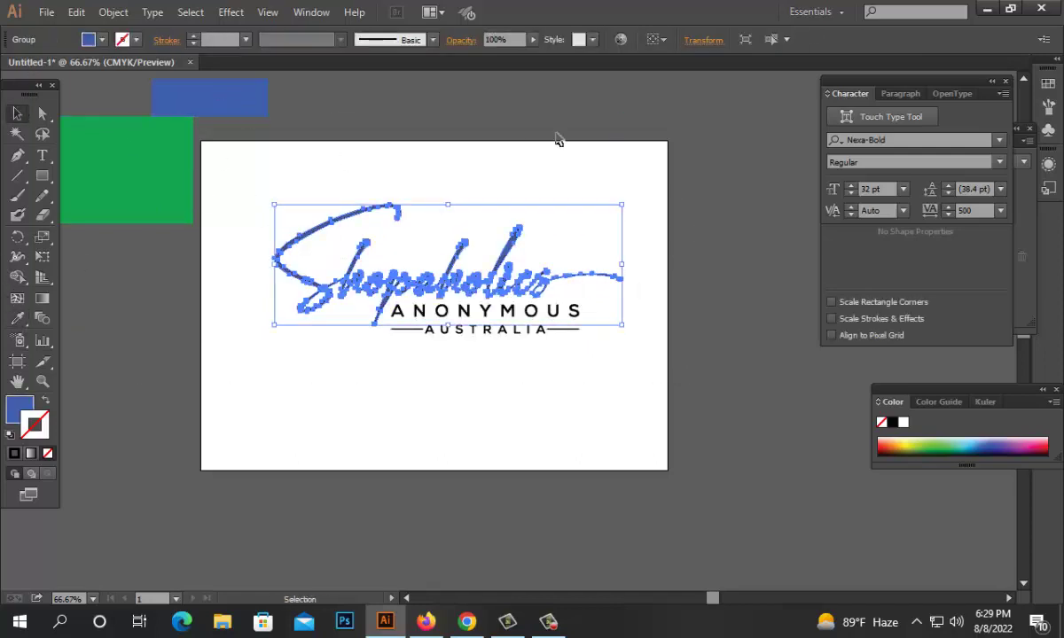
click(556, 354)
- Fill ANONYMOUS, AUSTRALIA and its side lines with the green of the swatch rectangle using the Eyedropper
drag(655, 385, 443, 303)
click(16, 320)
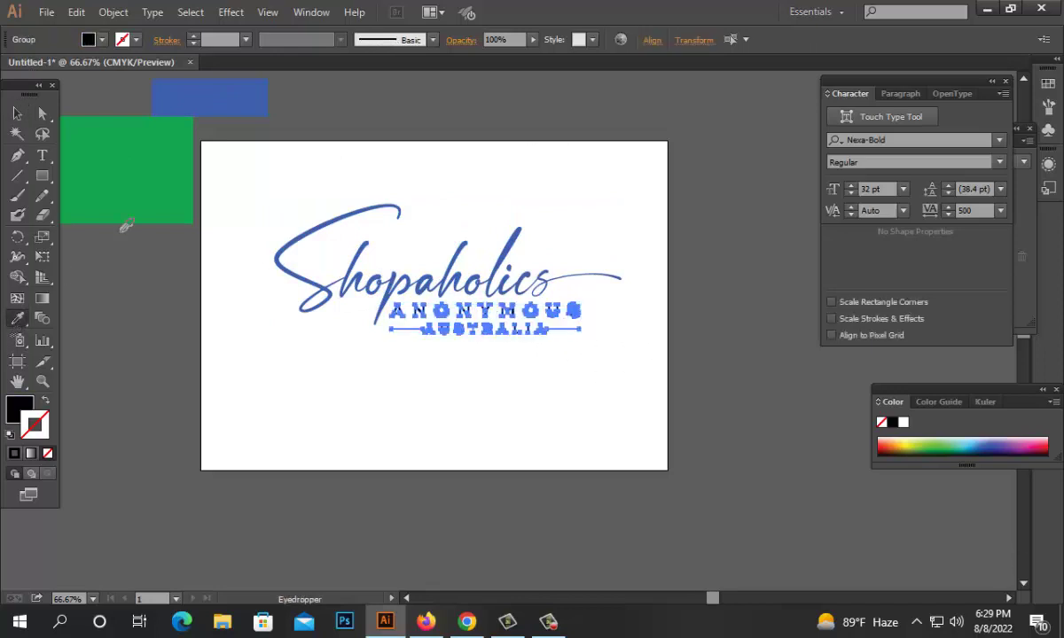
click(18, 118)
click(677, 314)
drag(619, 288, 629, 337)
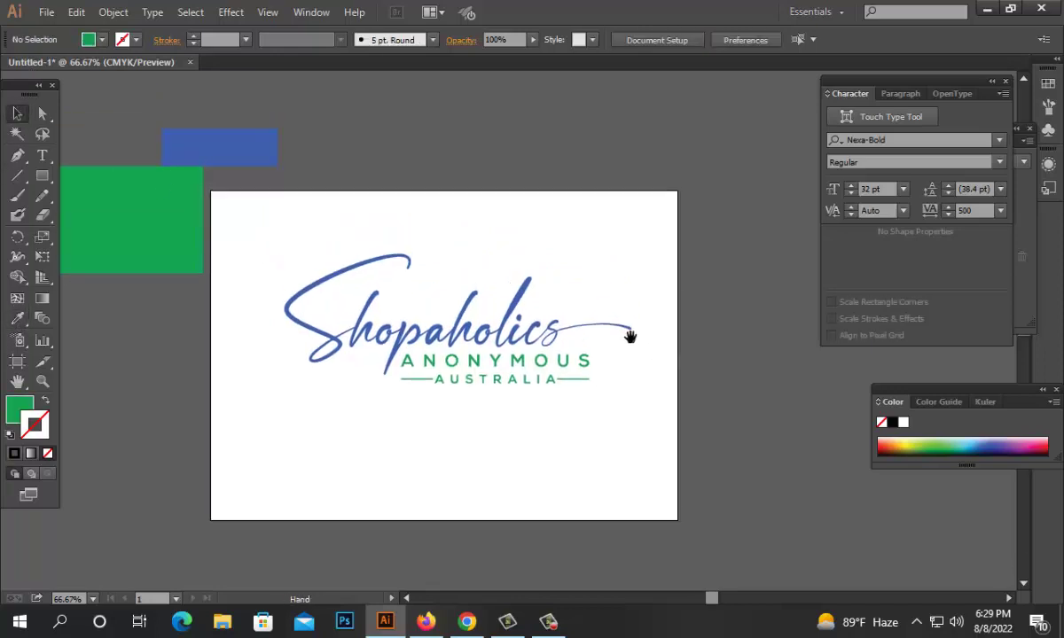
ctrl+click(565, 333)
drag(568, 314, 635, 297)
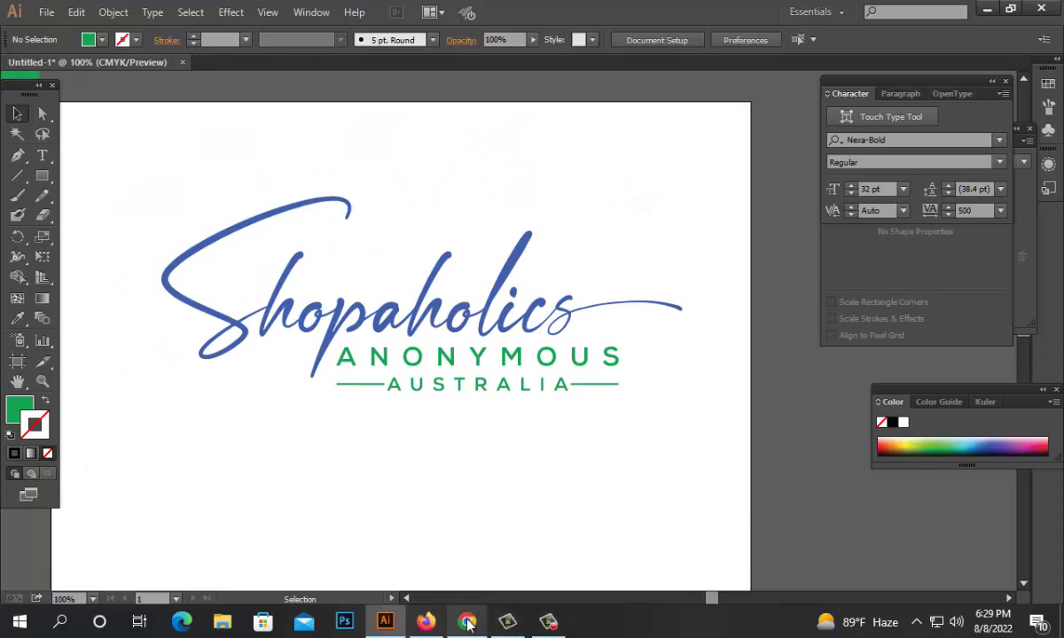
- Switch to Chrome and search Google for "Price tag" in place of the green CMYK colour page
click(466, 622)
click(798, 14)
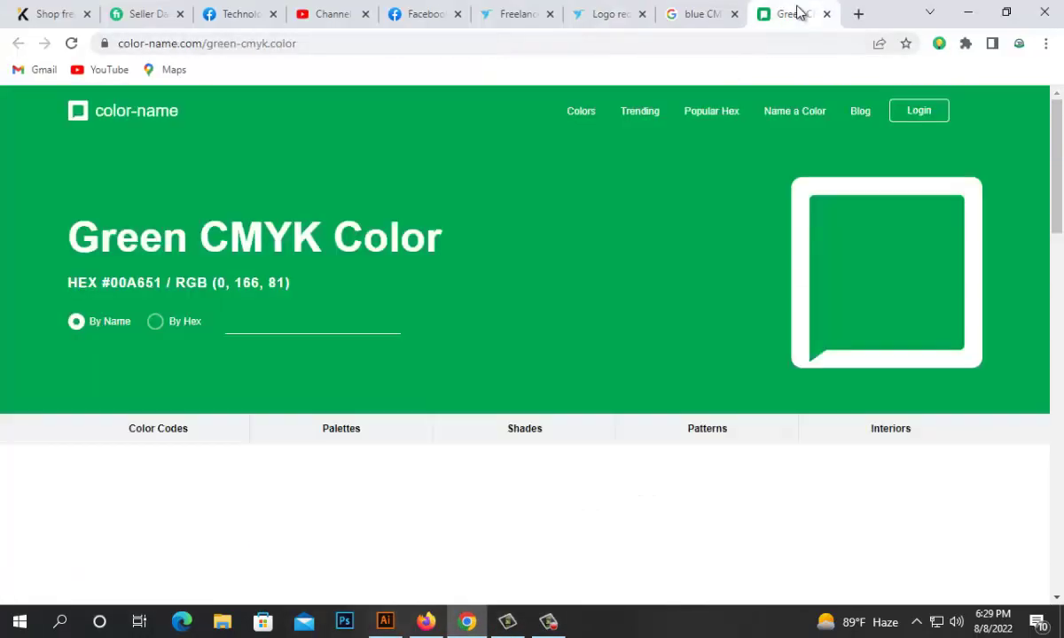
click(625, 36)
text(Price tag)
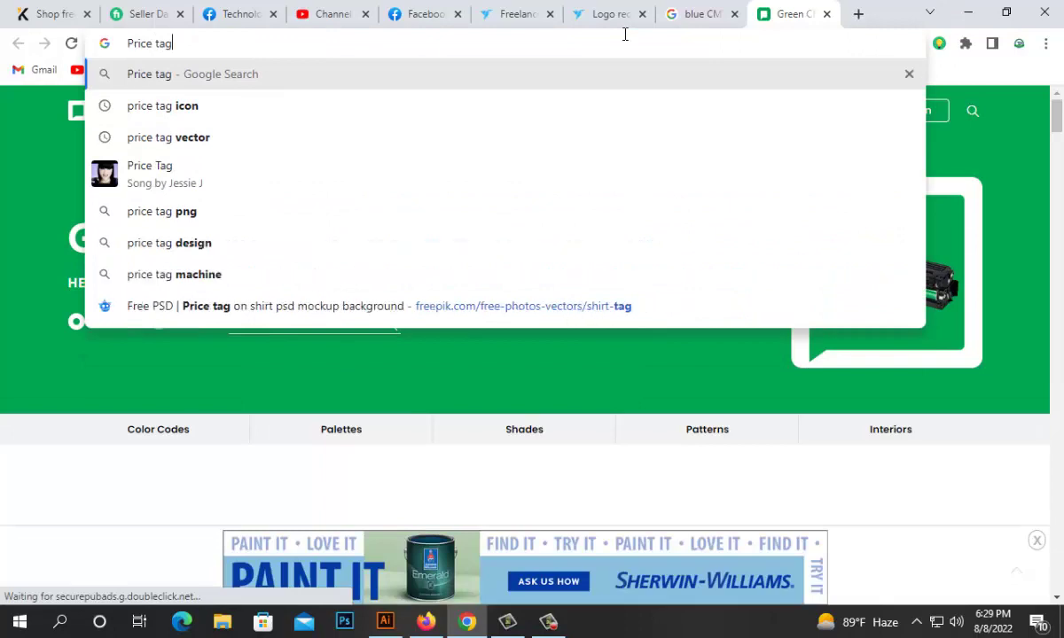
key(Return)
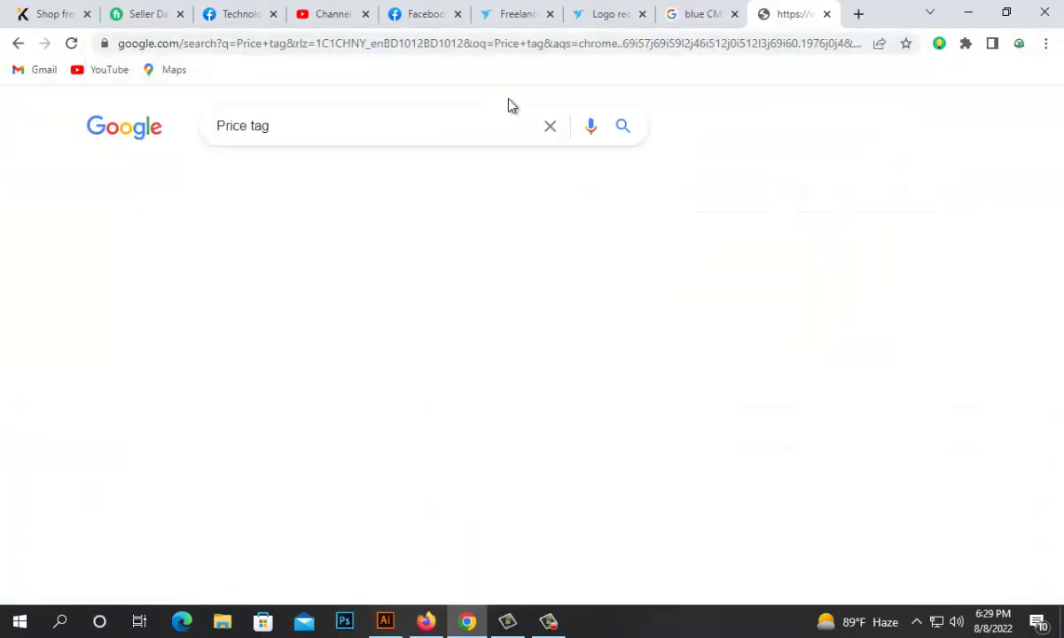
- Refine the search to "Price tag icon", show the image results and open the preview of a dollar price tag icon
click(303, 124)
text(icon)
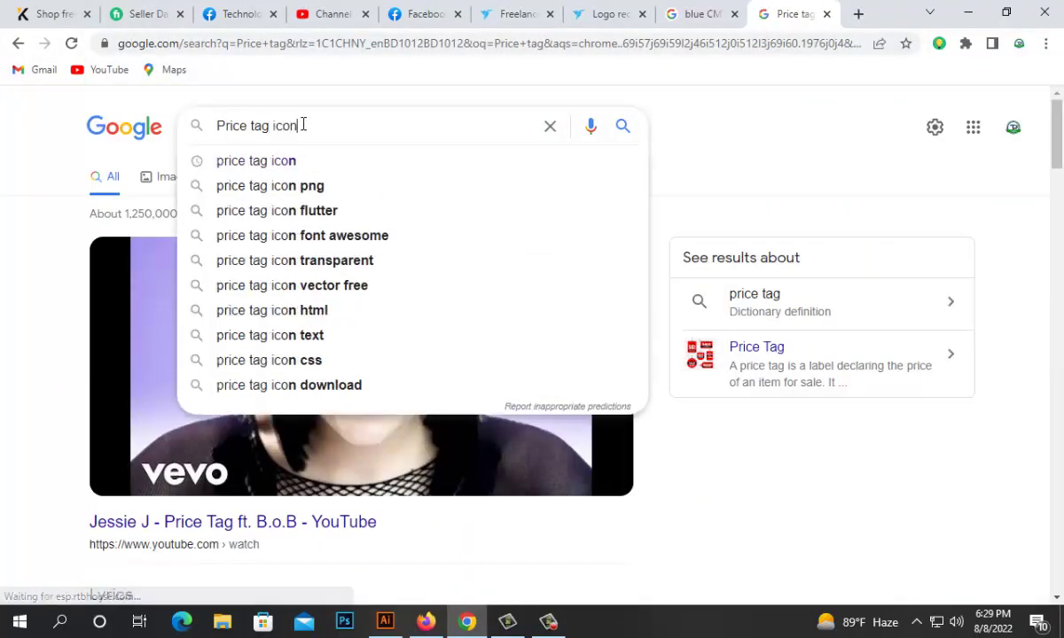
key(Return)
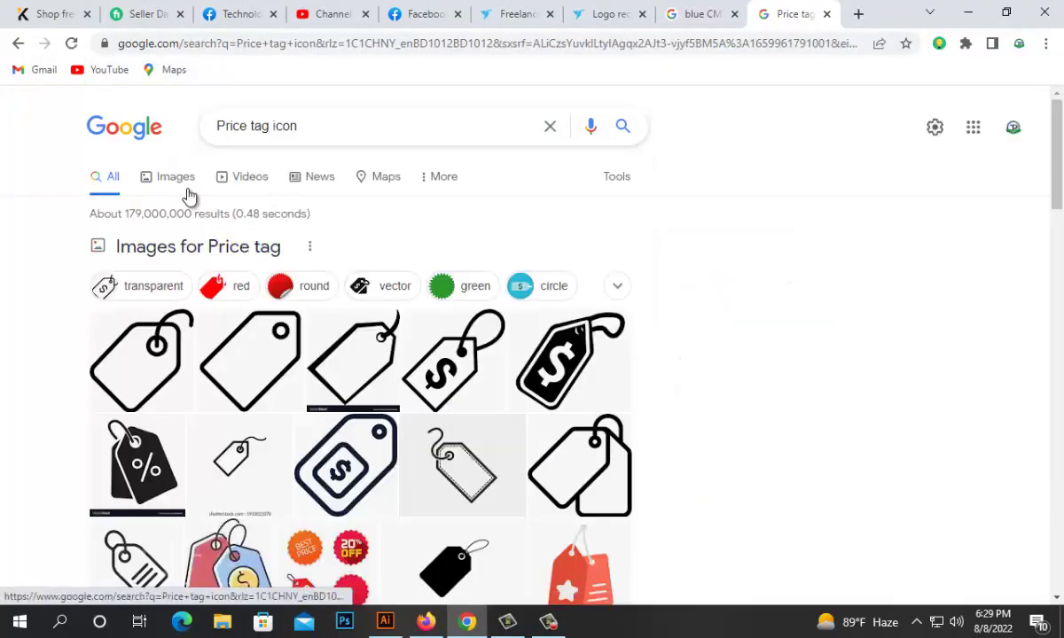
click(181, 175)
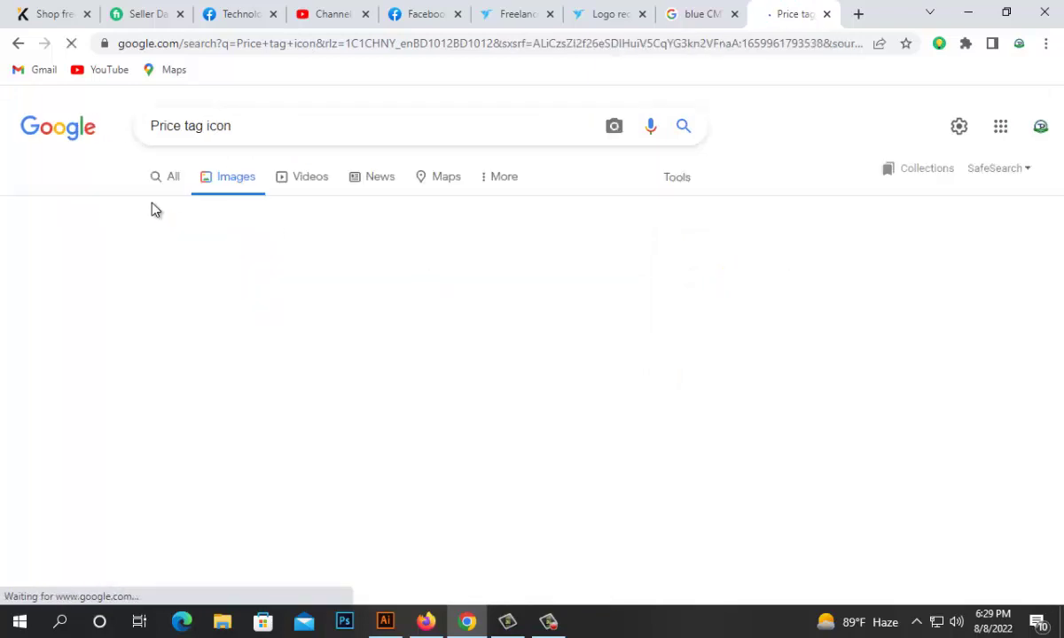
click(800, 361)
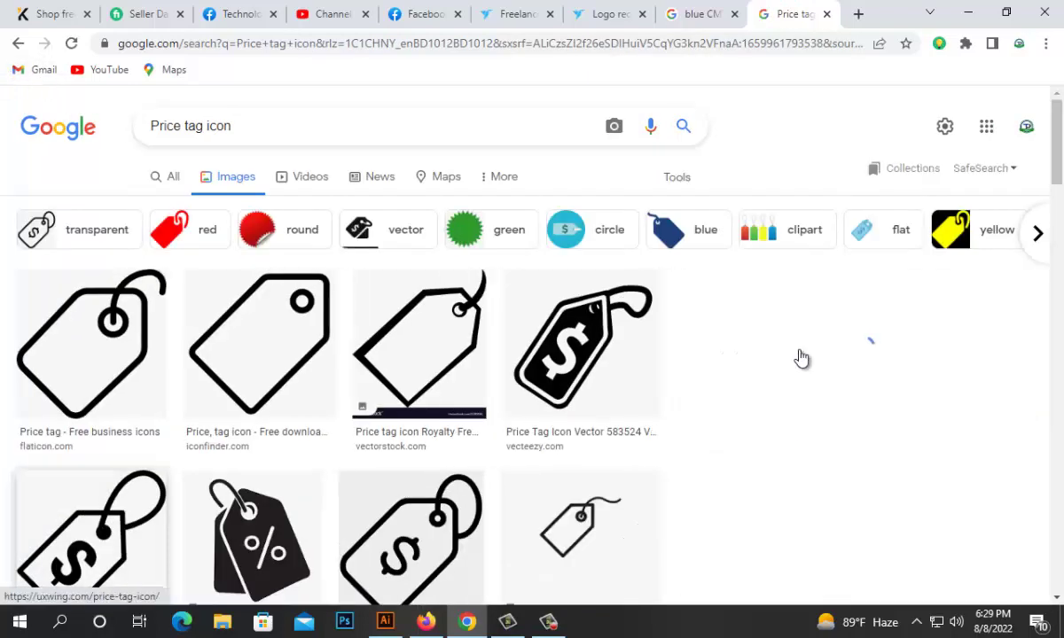
- Save the previewed dollar price tag icon to the Desktop as price-tag-icon and open the saved WEBP file
right_click(867, 298)
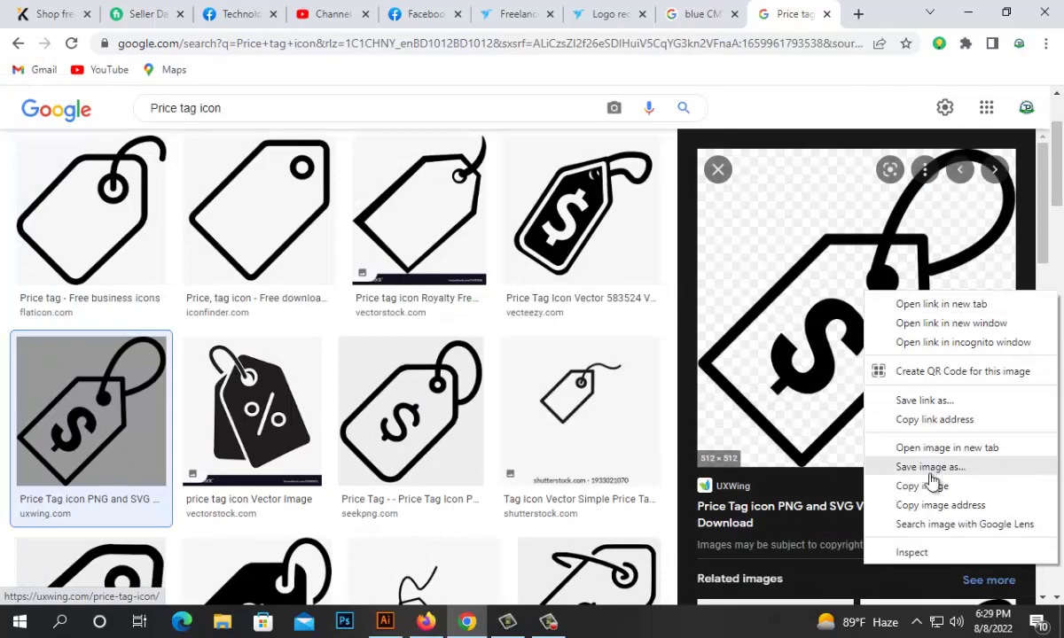
click(934, 470)
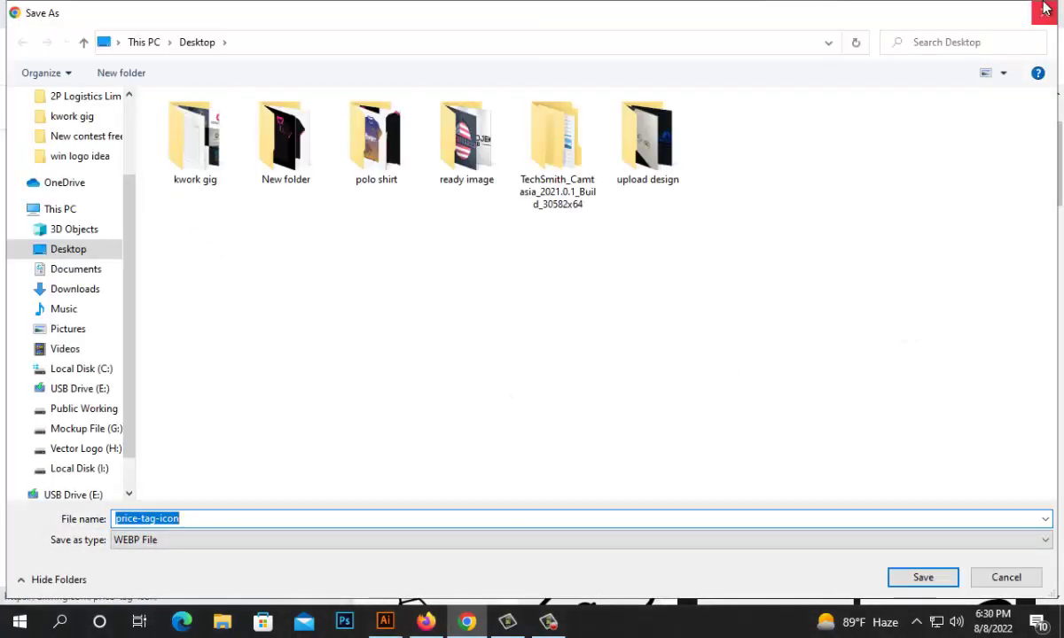
click(923, 577)
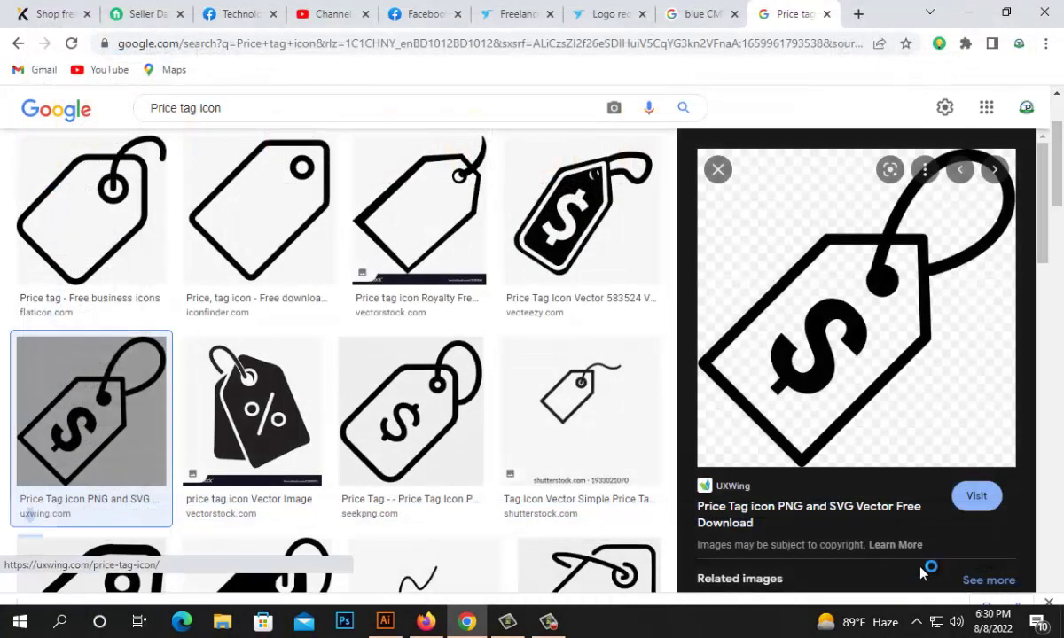
click(80, 582)
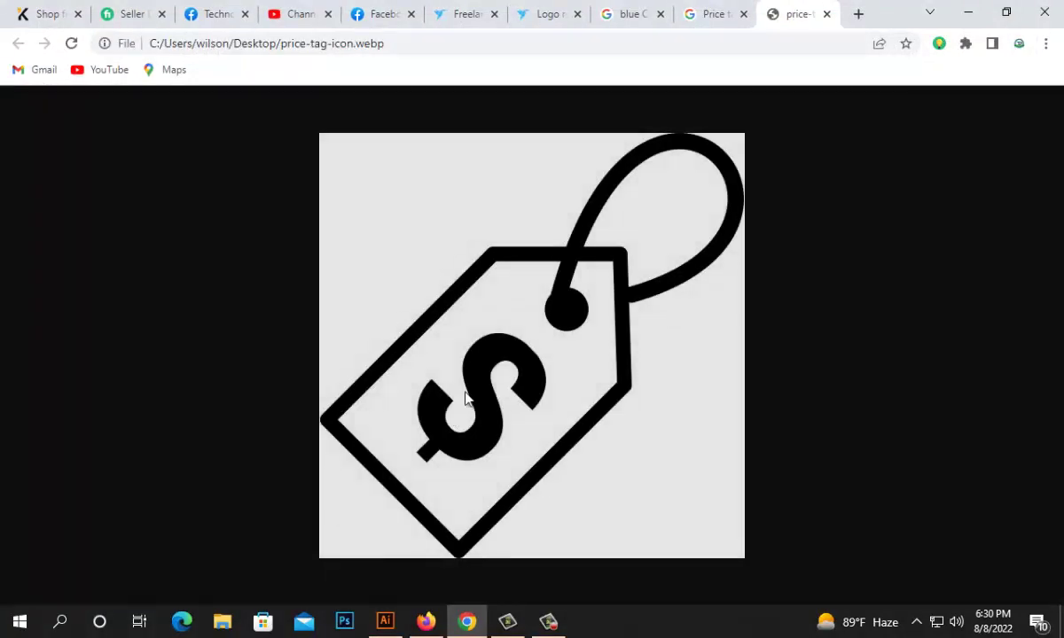
- Try to bring the opened price tag image into the Illustrator logo document by copying and pasting it
right_click(506, 304)
click(553, 357)
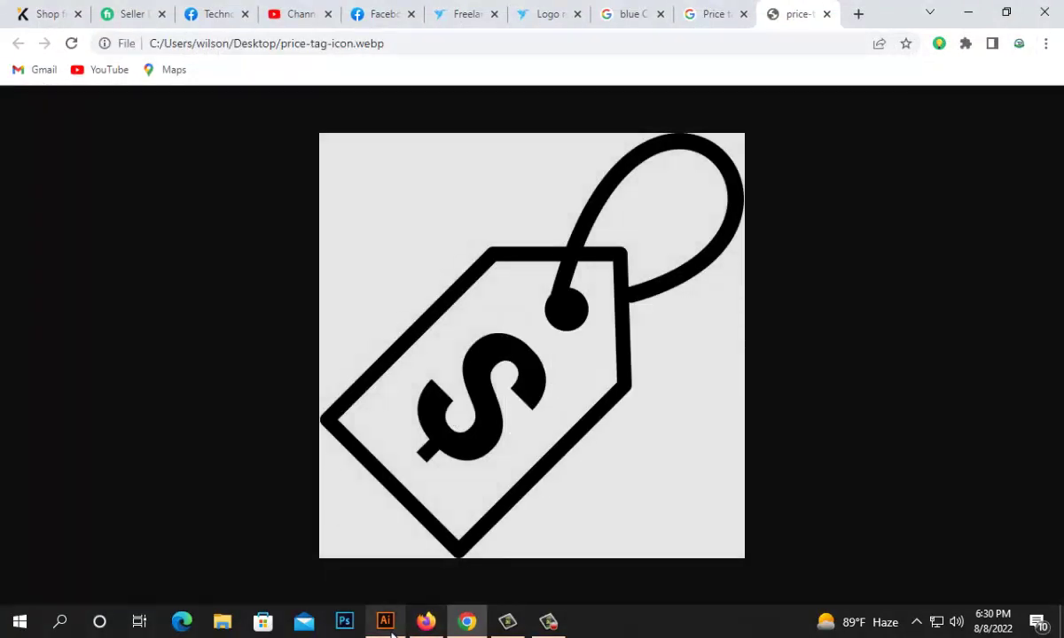
click(388, 626)
key(ctrl+v)
key(Delete)
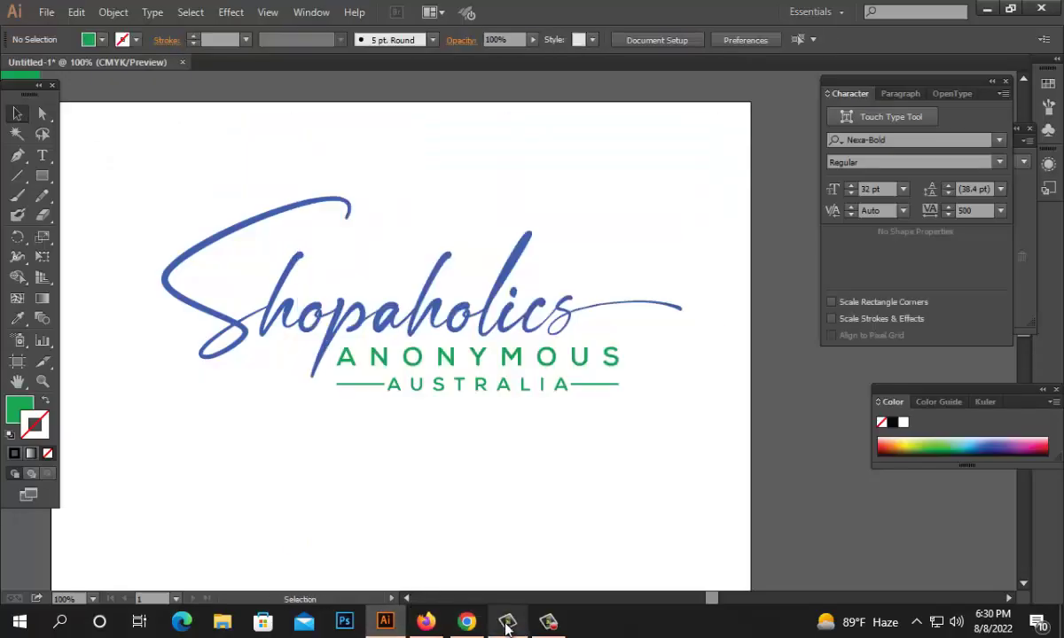
key(alt+Tab)
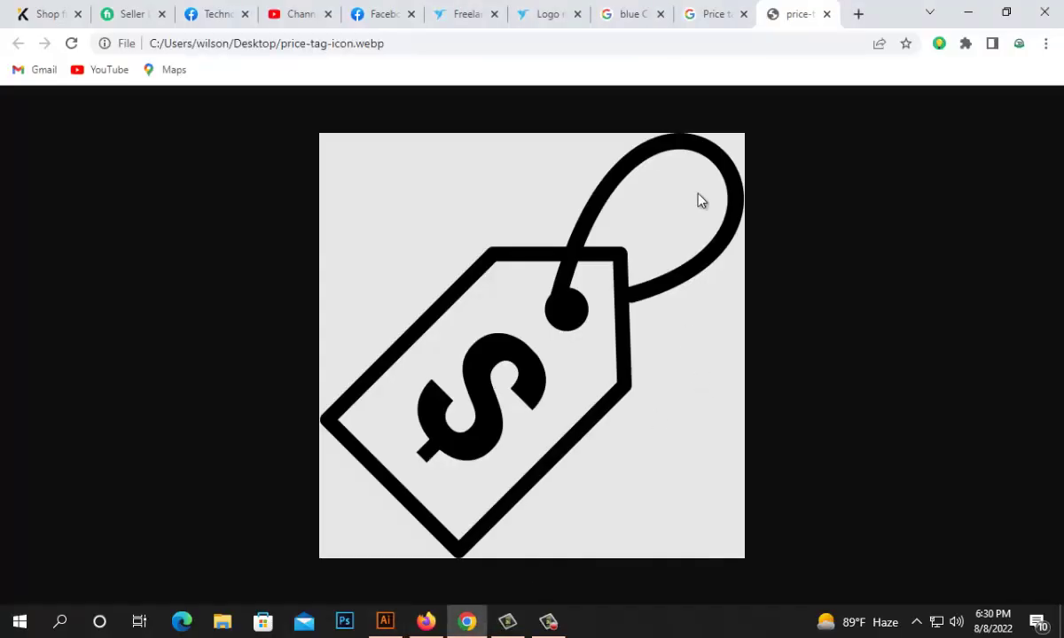
- Look through the "Price tag icon" image results in Chrome and the related images for another tag design
click(754, 11)
scroll(883, 415, down, 5)
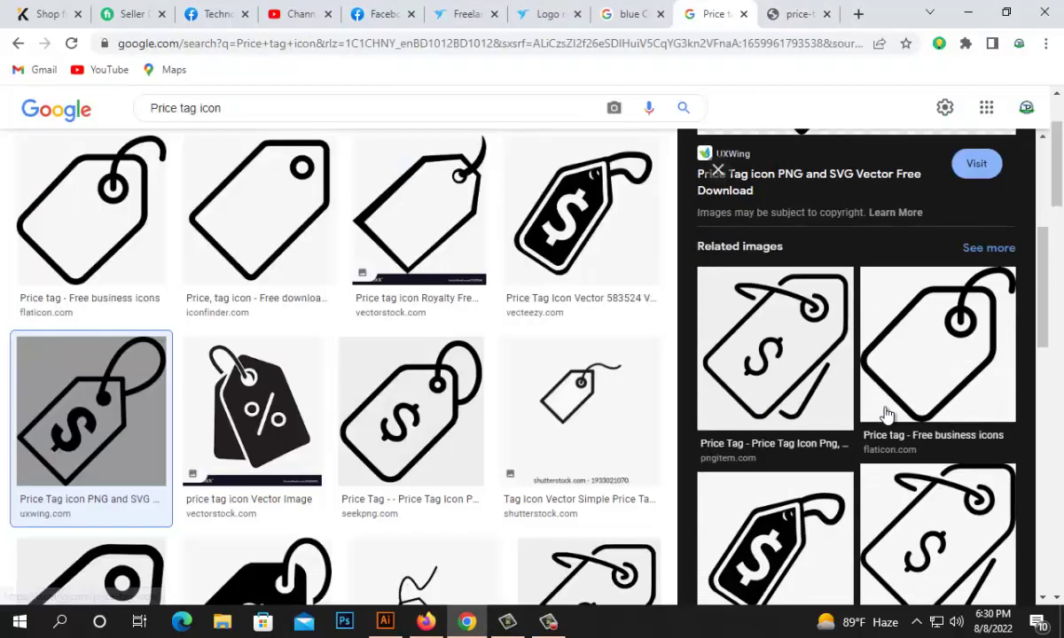
scroll(883, 415, down, 2)
scroll(470, 403, down, 4)
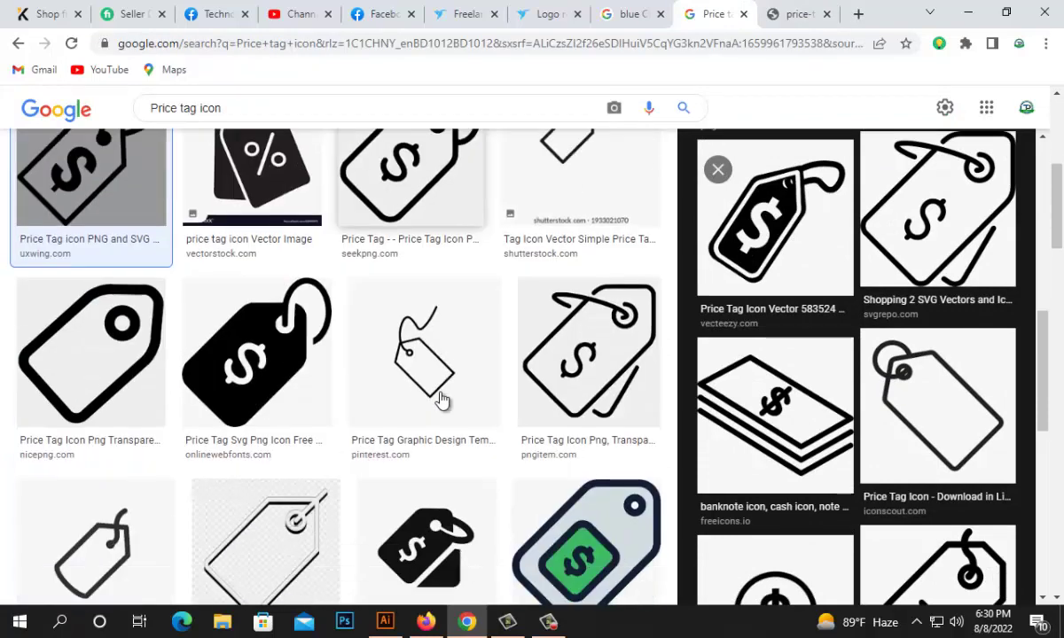
scroll(443, 399, down, 3)
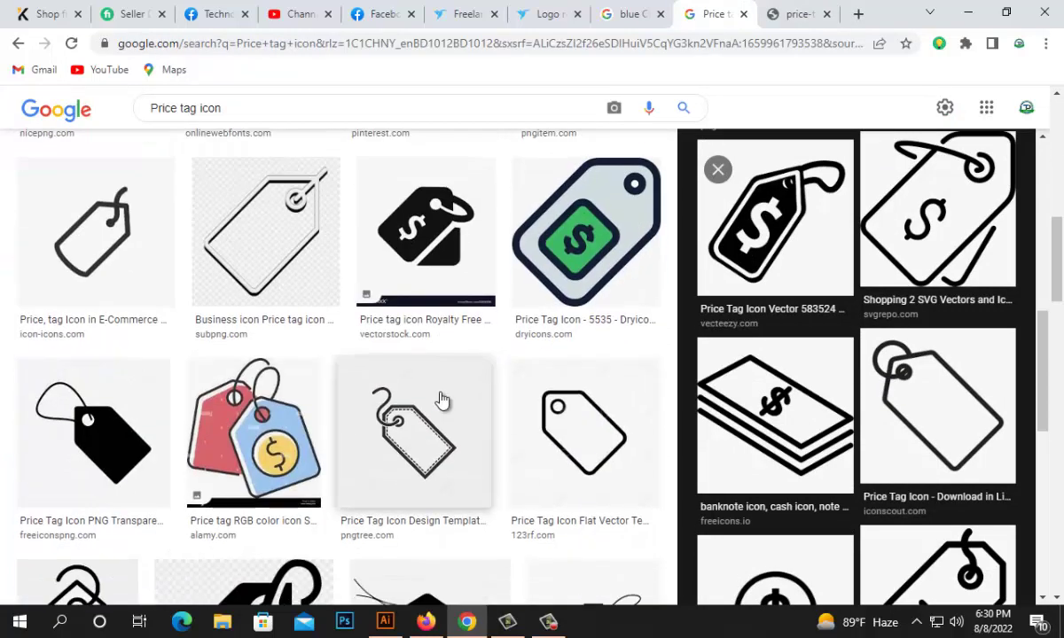
scroll(441, 400, down, 3)
scroll(442, 400, down, 3)
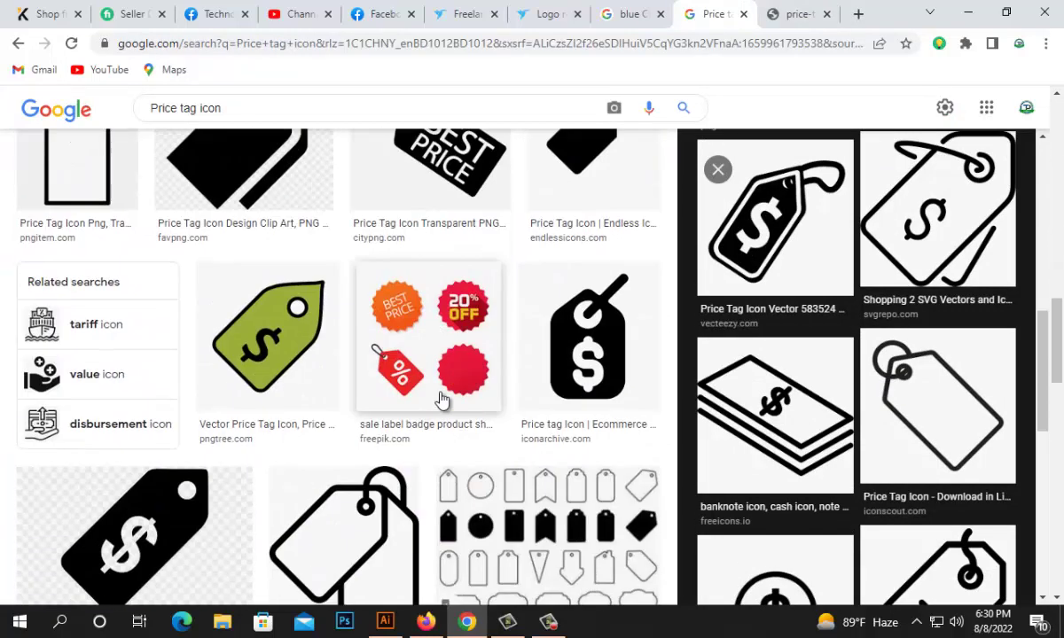
scroll(442, 401, down, 4)
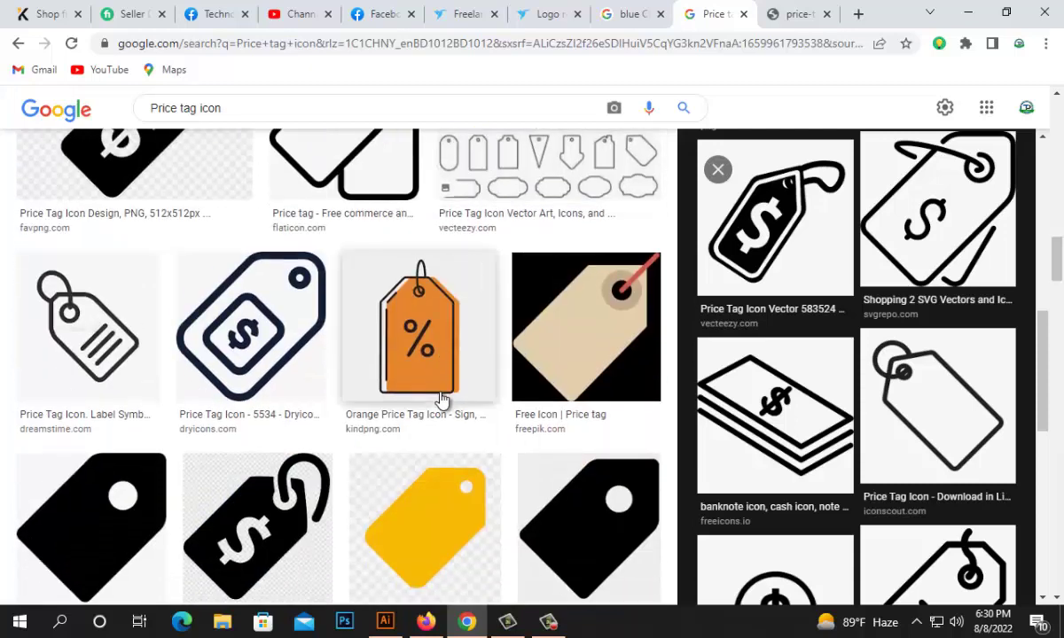
scroll(442, 390, down, 5)
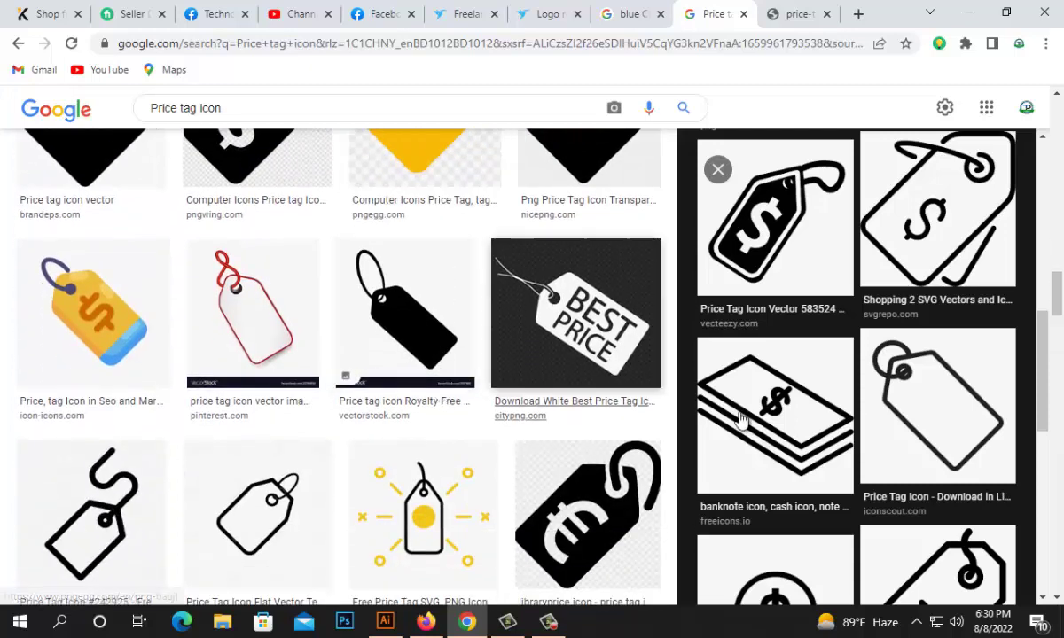
scroll(822, 434, down, 3)
scroll(822, 434, down, 4)
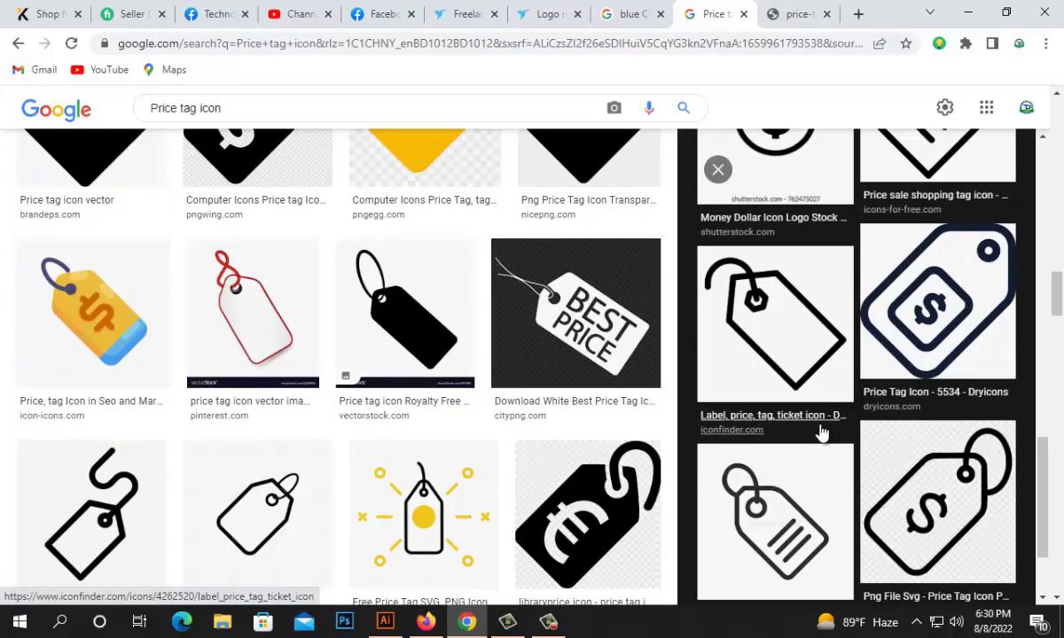
scroll(513, 432, down, 3)
scroll(391, 386, down, 5)
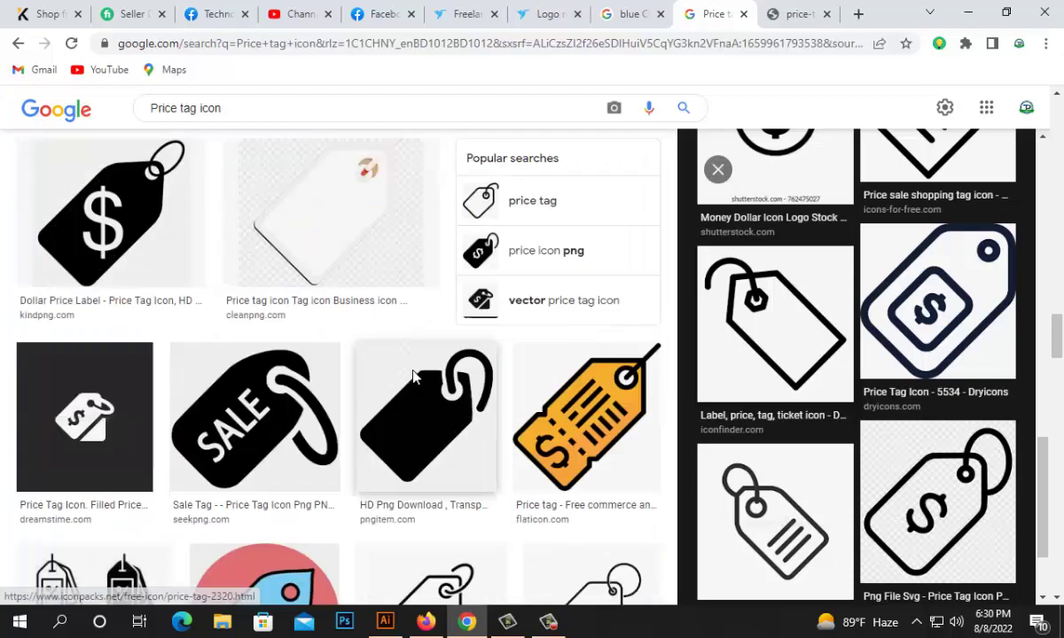
scroll(414, 377, down, 4)
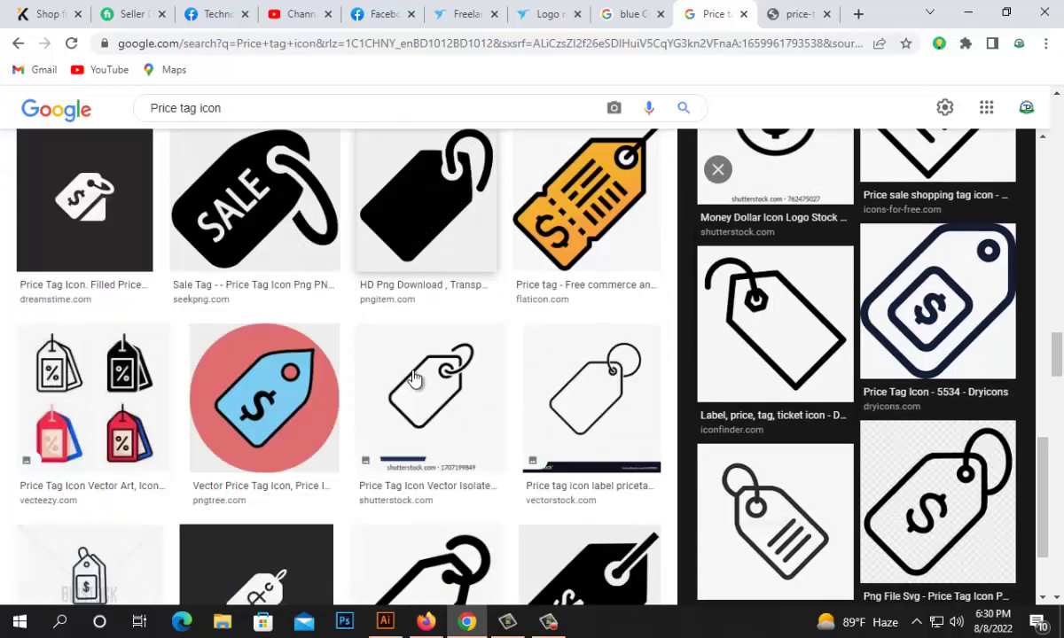
scroll(413, 379, down, 3)
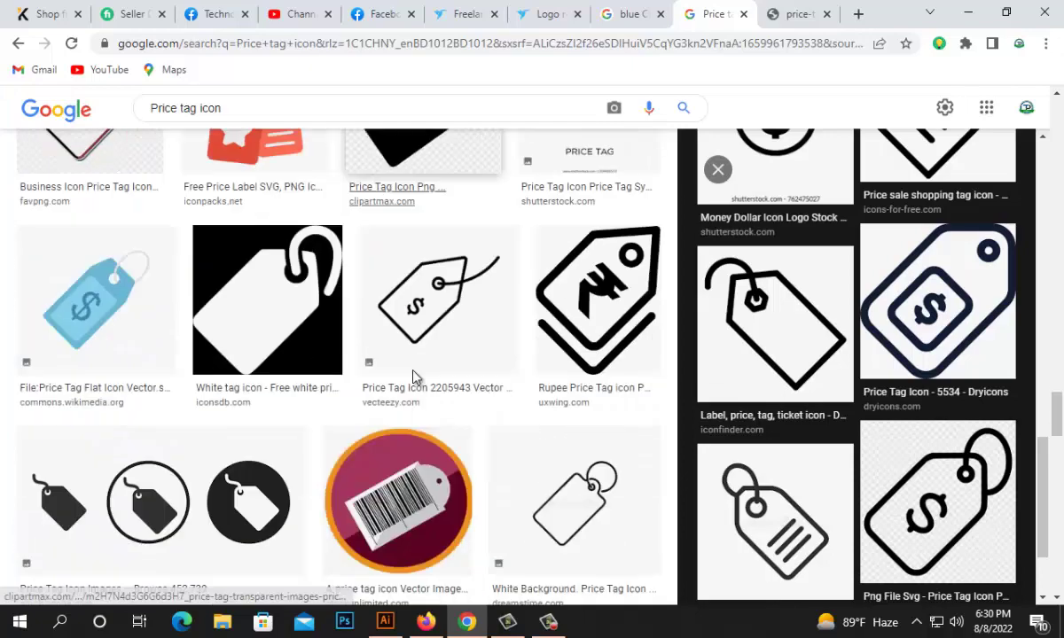
scroll(914, 403, down, 2)
scroll(496, 426, down, 3)
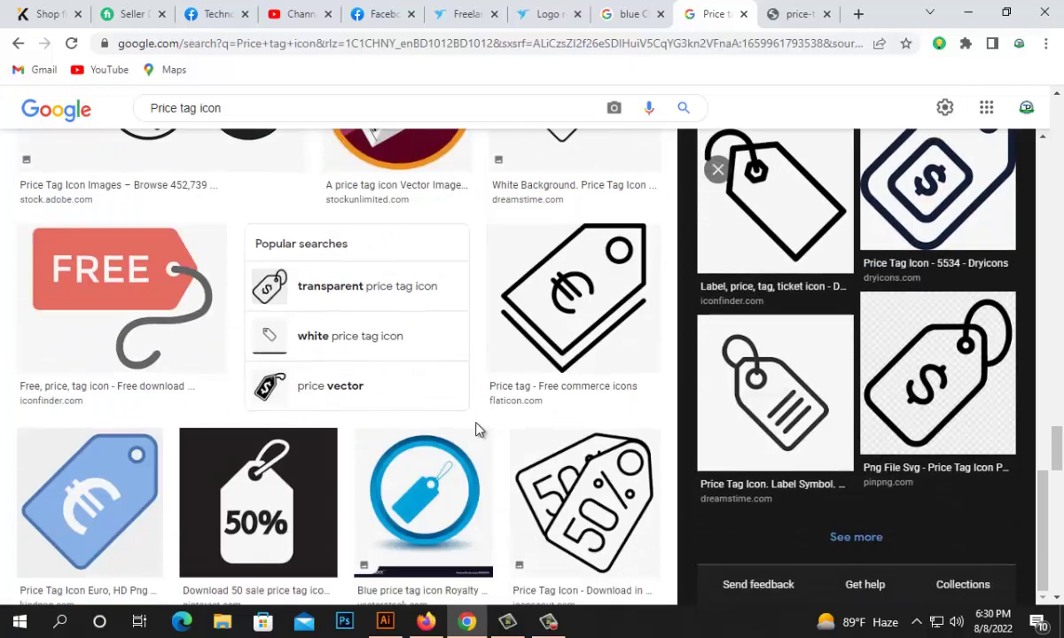
scroll(404, 424, down, 3)
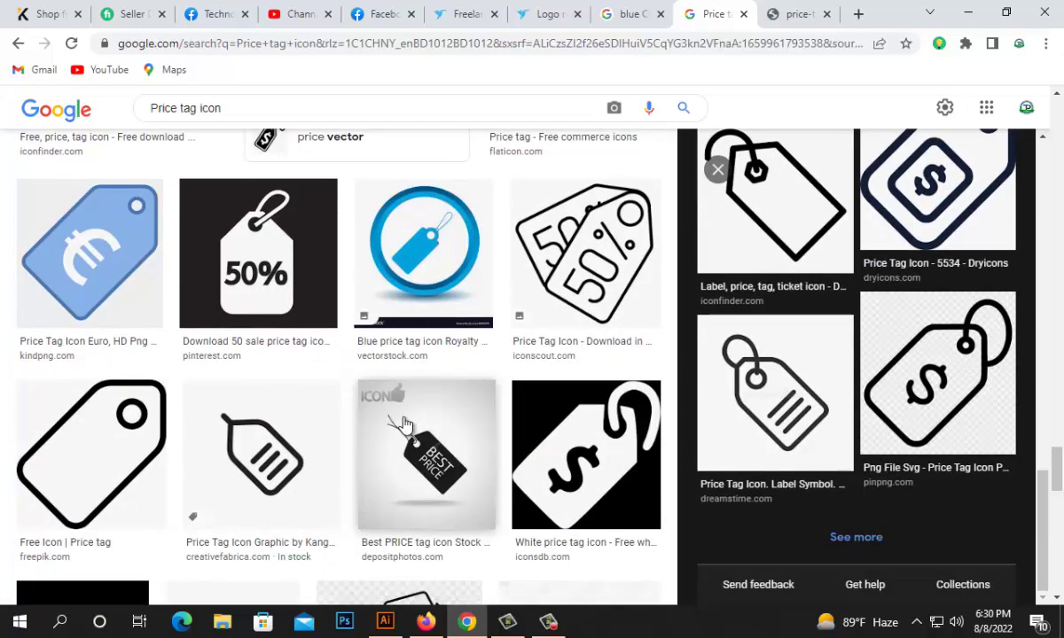
scroll(404, 424, down, 5)
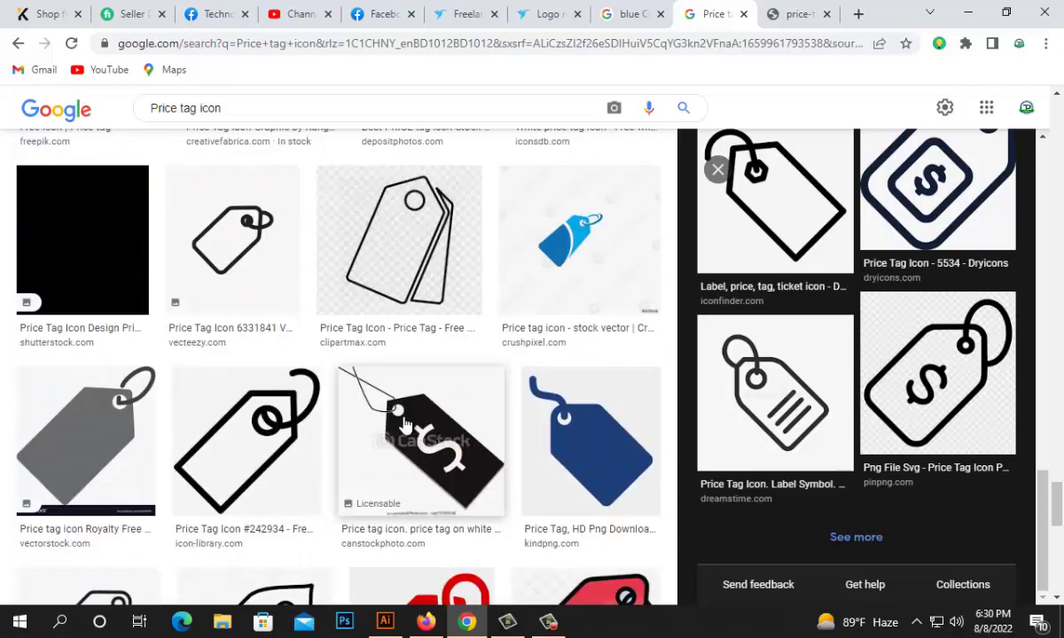
scroll(403, 424, down, 4)
scroll(403, 423, up, 7)
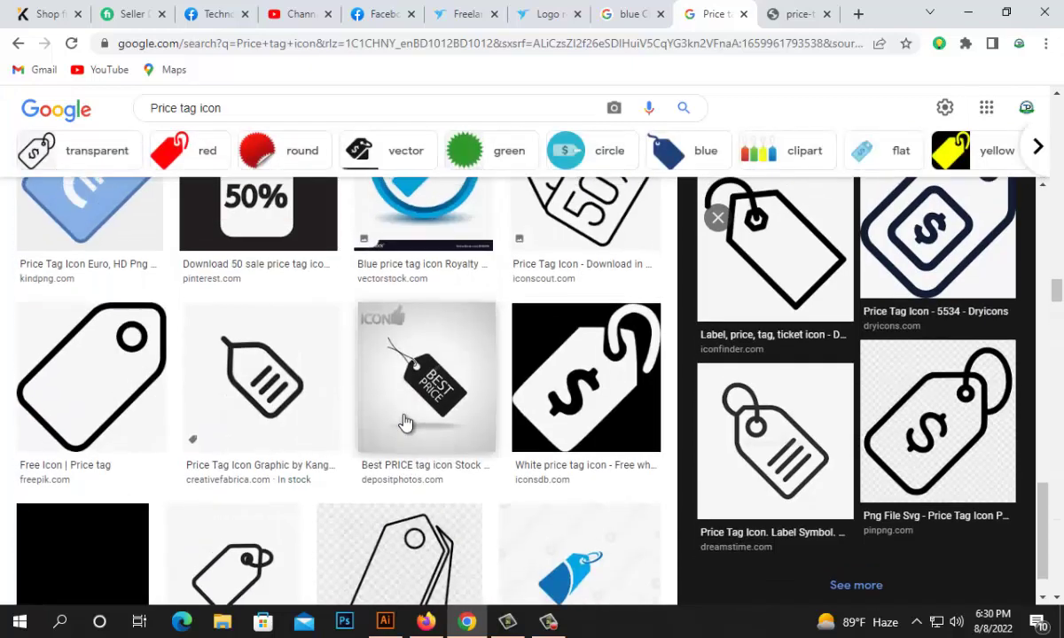
scroll(408, 424, up, 10)
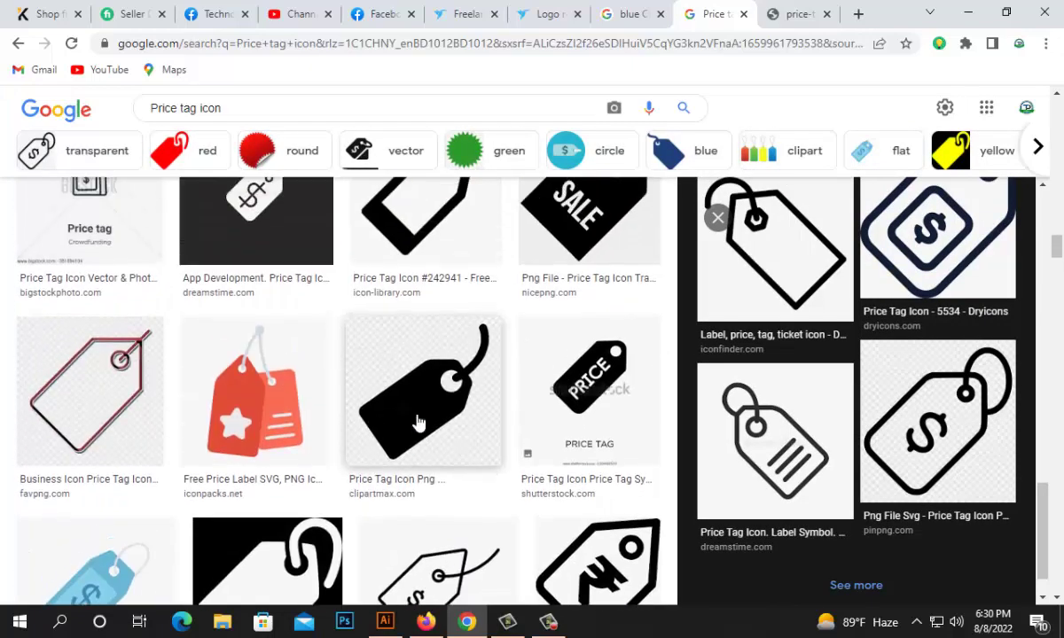
scroll(419, 422, up, 8)
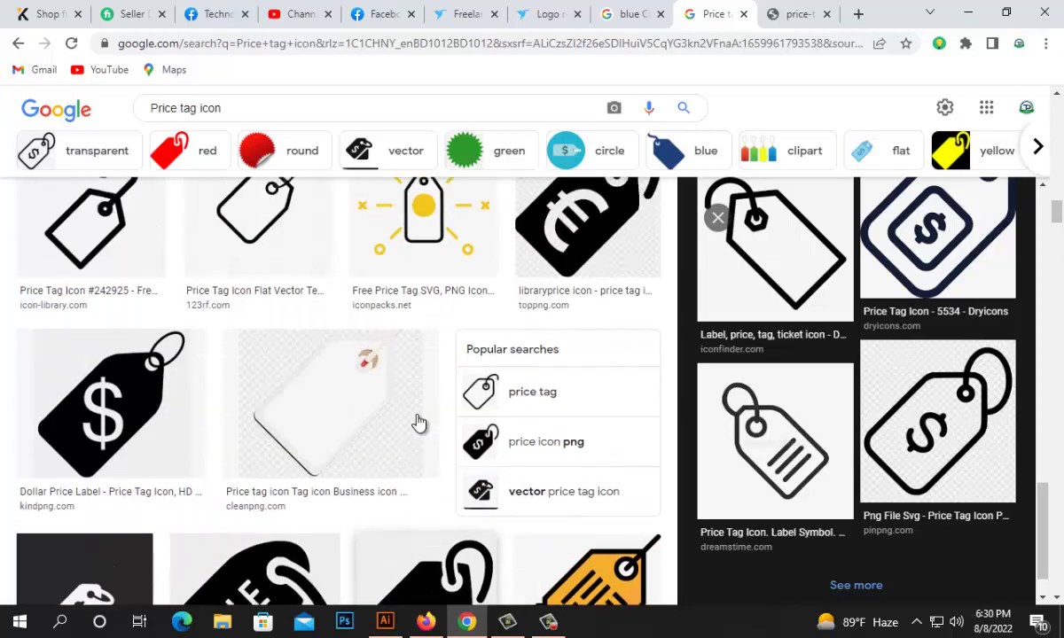
scroll(419, 423, up, 1)
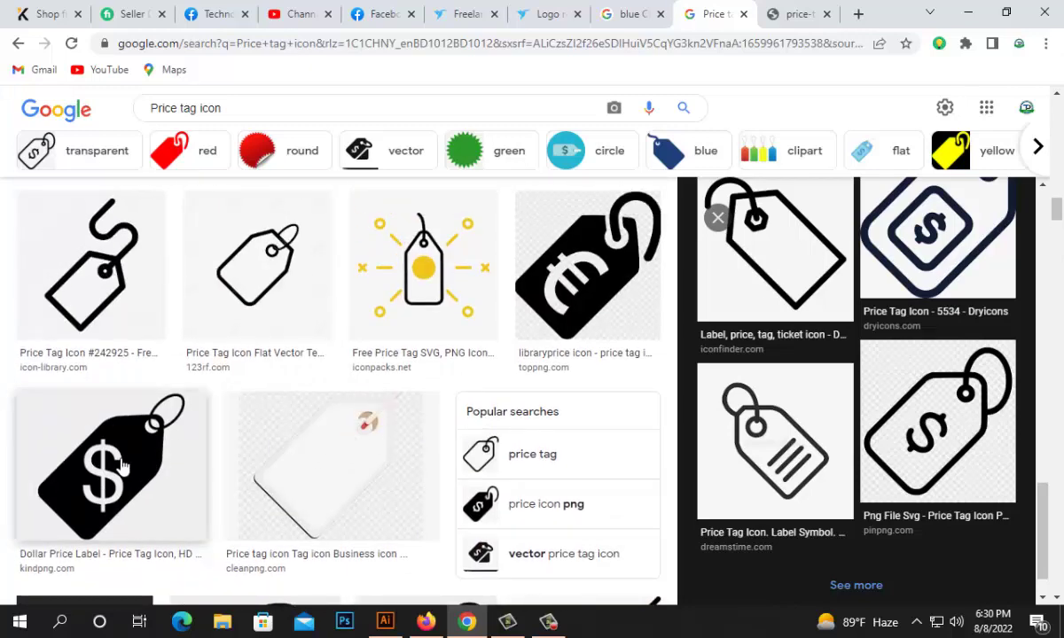
- Copy the black Dollar Price Label image from the kindpng result and paste it beside the artboard in Illustrator
click(106, 466)
right_click(869, 319)
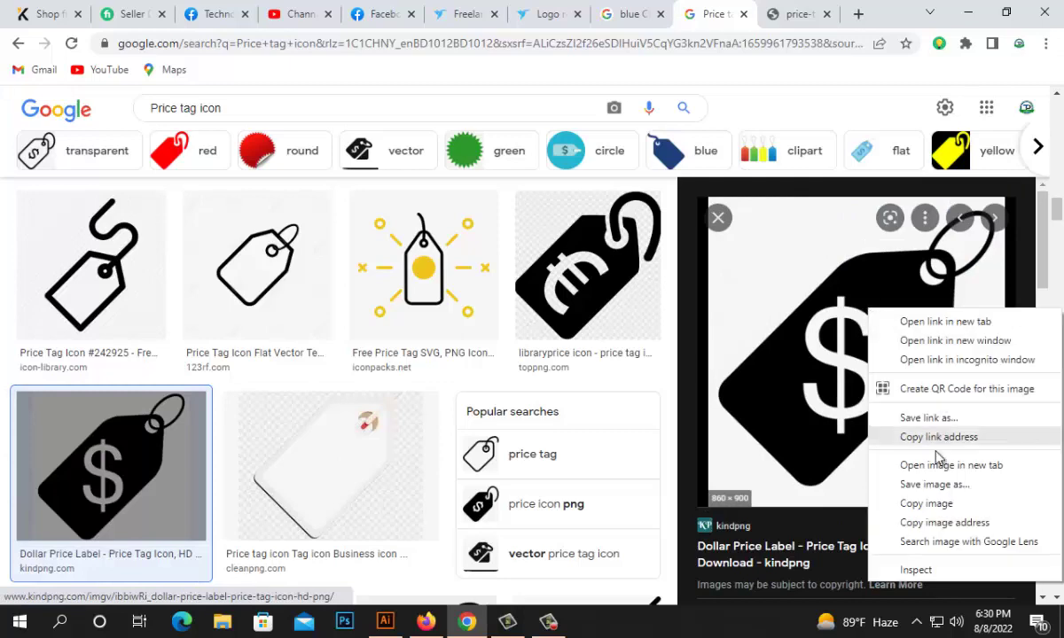
click(931, 502)
click(385, 621)
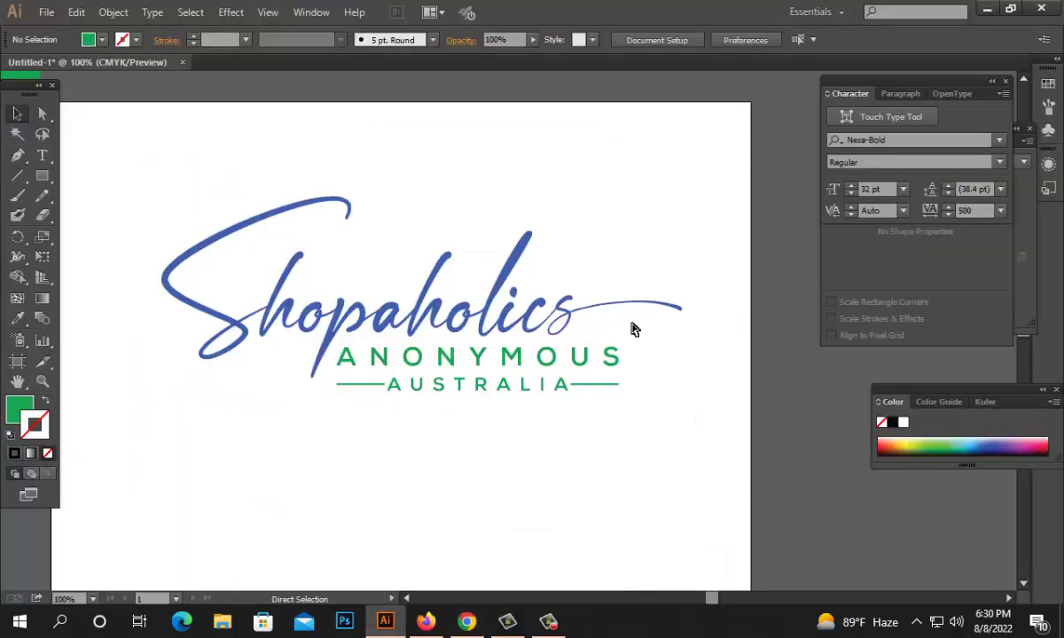
key(ctrl+v)
key(ctrl+minus)
key(ctrl+minus)
drag(563, 344, 726, 362)
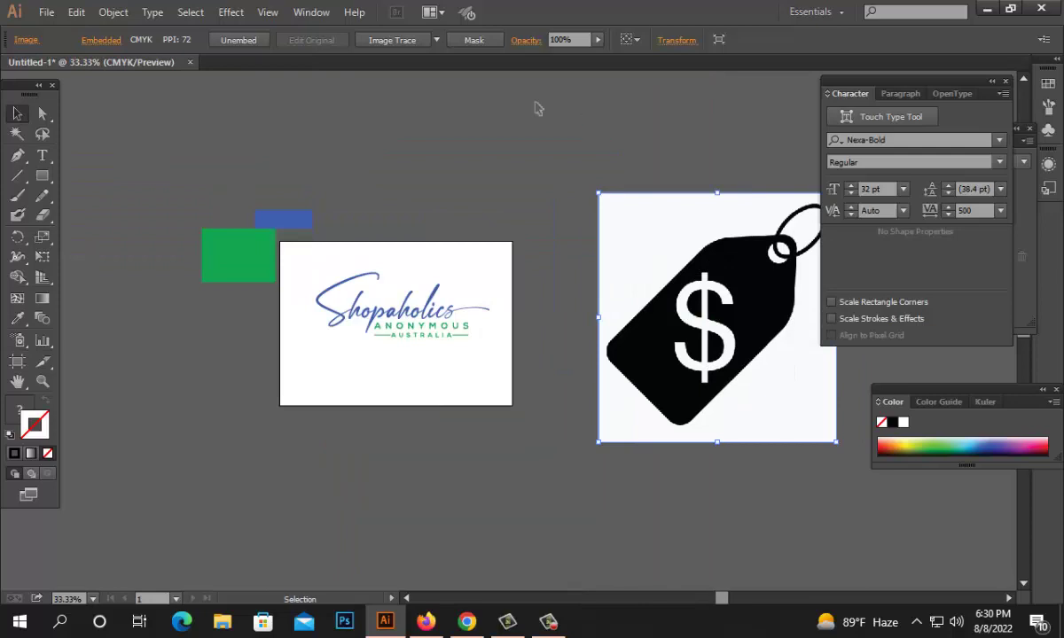
- Image Trace the pasted price tag, ungroup the traced shapes and delete the white background
click(396, 40)
right_click(788, 308)
click(850, 407)
drag(668, 464, 376, 508)
click(379, 510)
click(476, 438)
key(Delete)
- Select the remaining white shapes of the traced tag with the Magic Wand and delete them
click(423, 379)
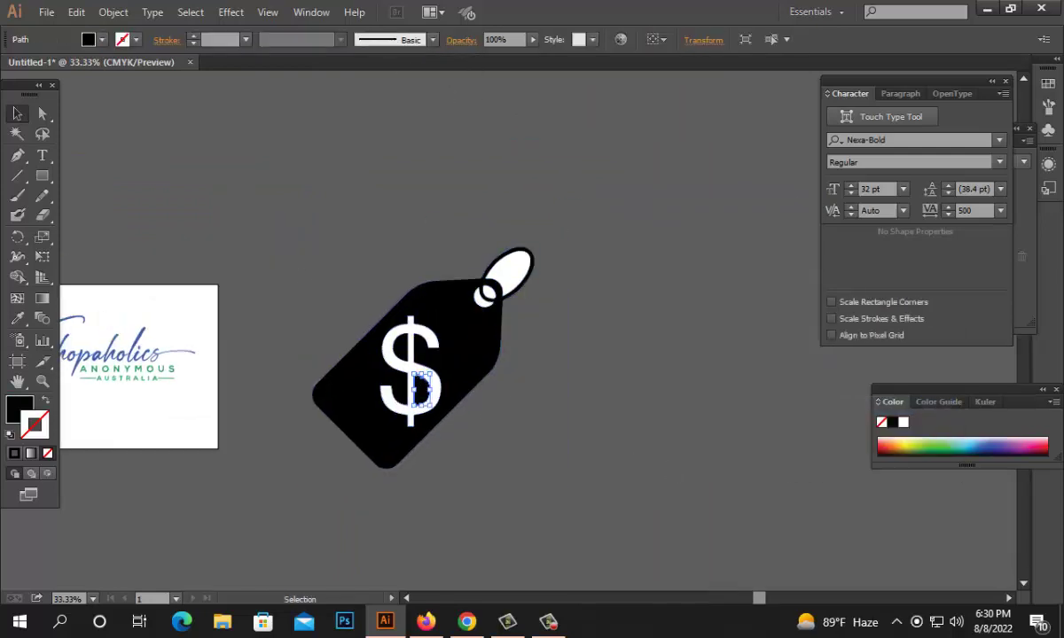
click(17, 133)
click(499, 232)
click(521, 262)
key(Delete)
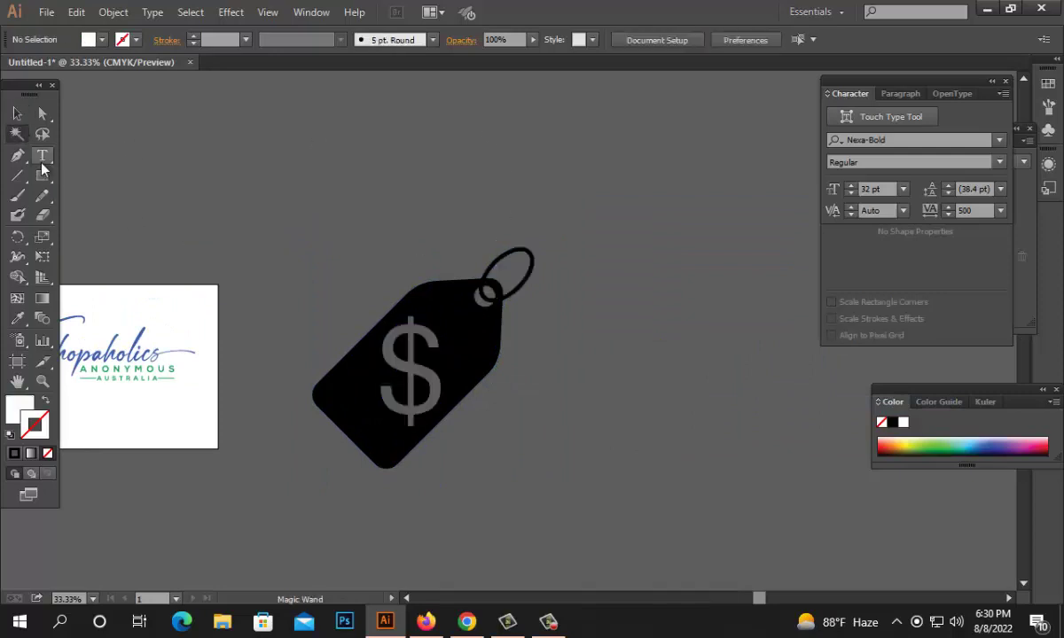
- Scale the whole price tag down to a small icon and transfer it onto the logo artboard
click(18, 114)
drag(650, 194, 350, 503)
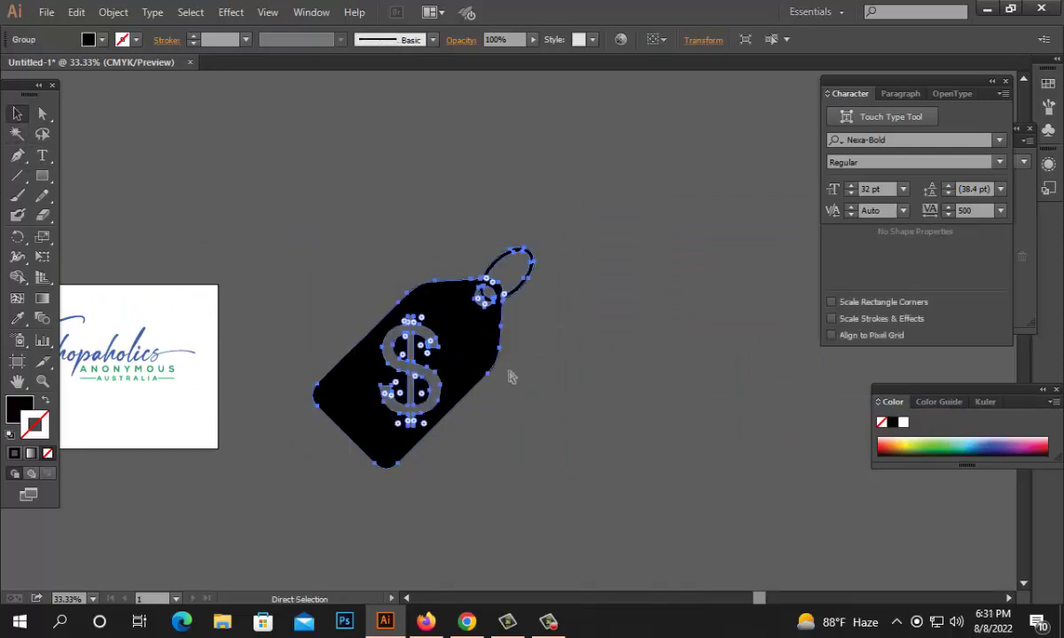
drag(532, 364, 343, 381)
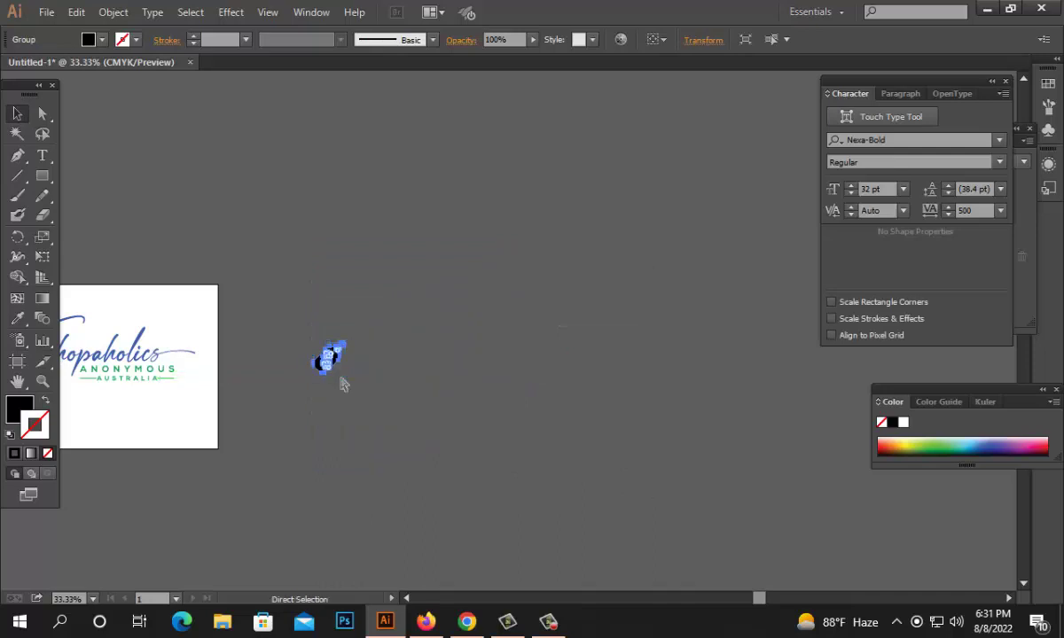
key(ctrl+x)
key(ctrl+0)
key(ctrl+v)
ctrl+click(578, 309)
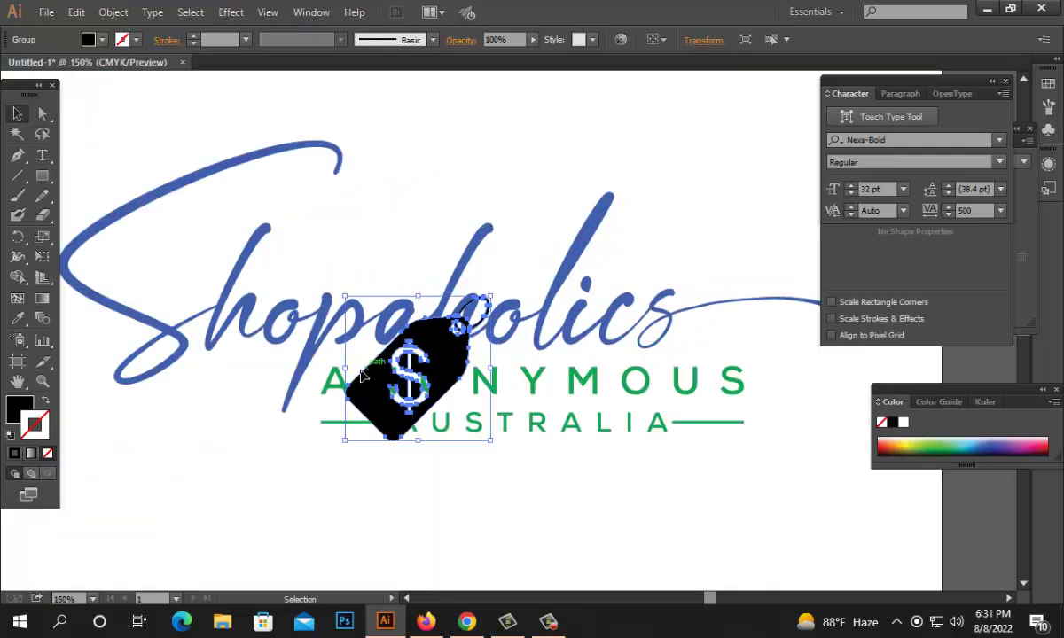
- Position the price tag so its ring hangs from the end of the Shopaholics swash
drag(445, 375, 498, 383)
click(589, 364)
click(514, 368)
drag(456, 290, 454, 317)
click(522, 313)
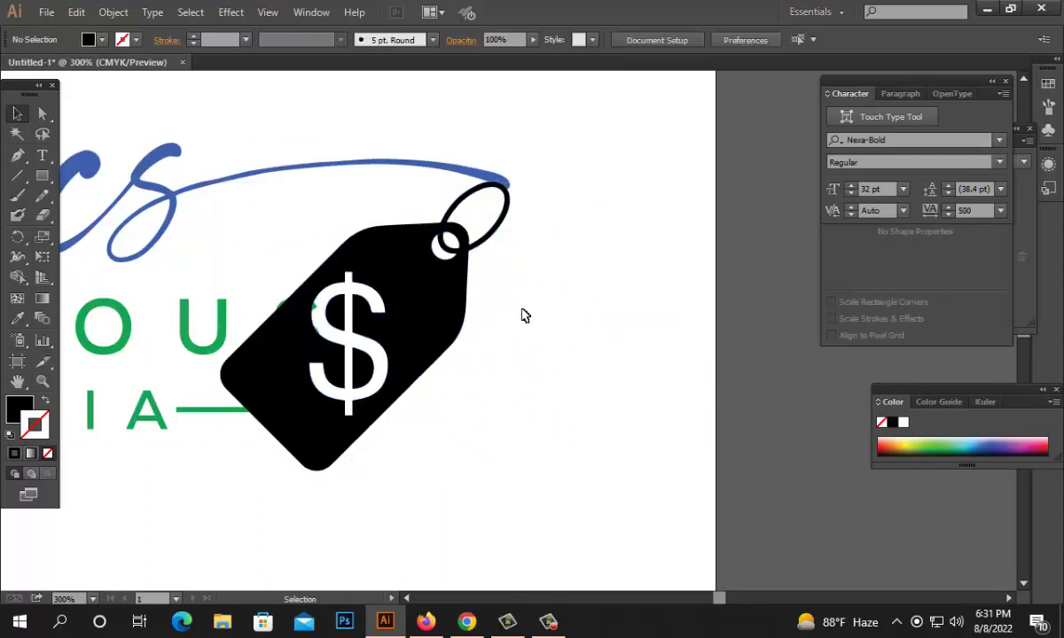
- Fill the price tag with the blue of the Shopaholics lettering using the Eyedropper
click(440, 266)
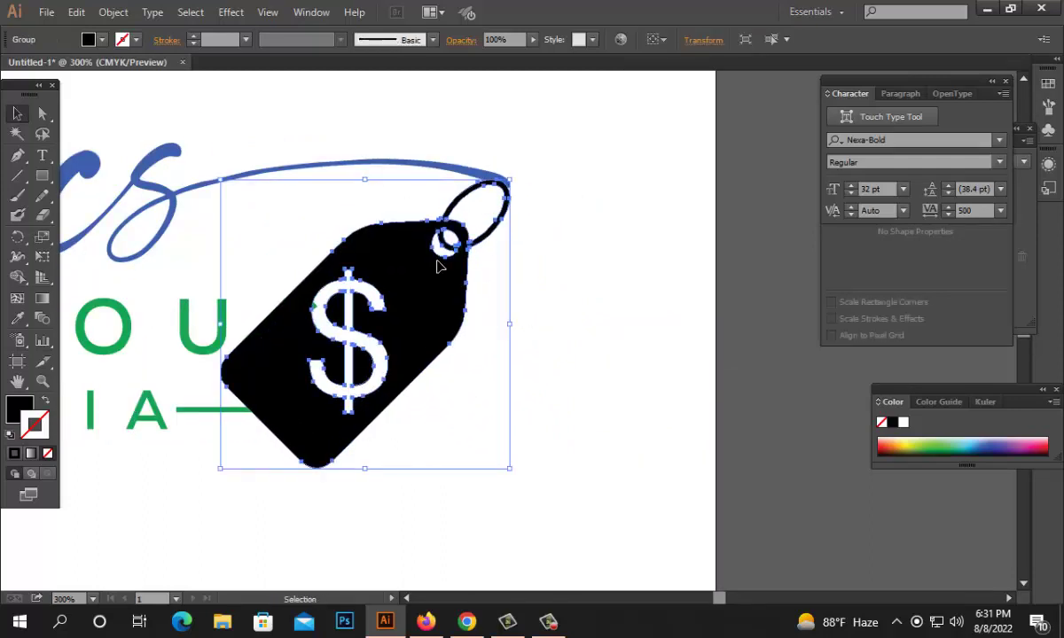
click(17, 319)
click(162, 182)
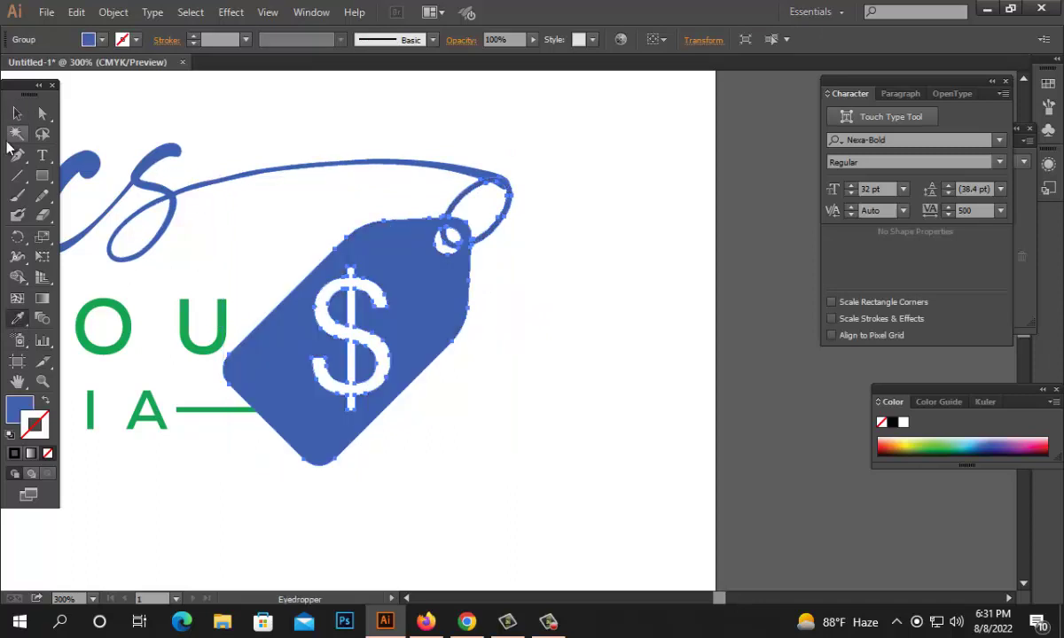
- Scale the price tag down in proportion beside ANONYMOUS, keeping its ring on the end of the swash
click(17, 113)
click(532, 304)
click(463, 282)
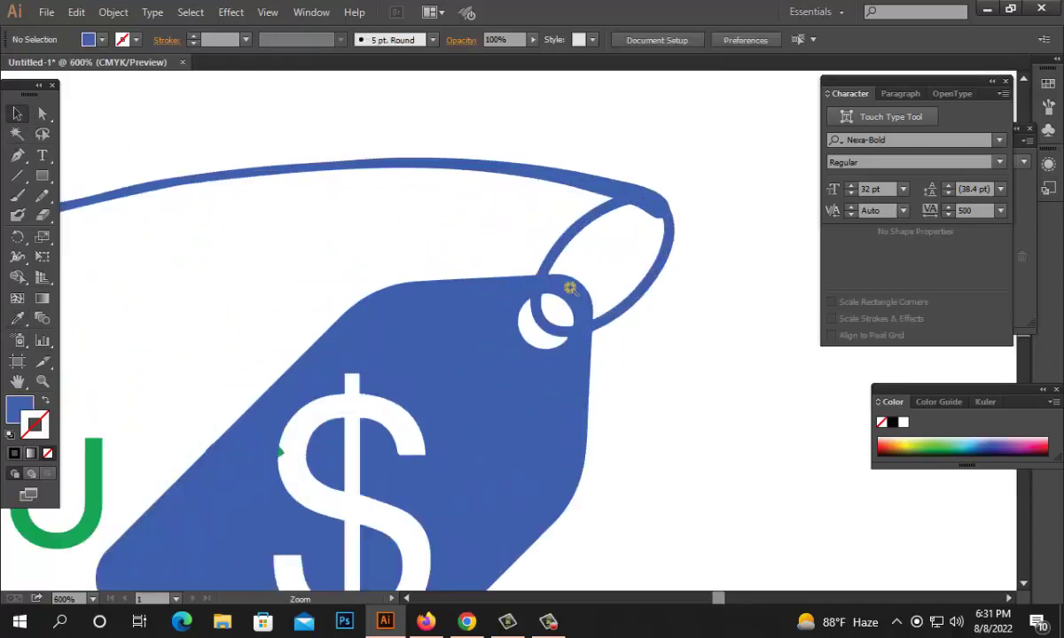
click(570, 287)
click(616, 277)
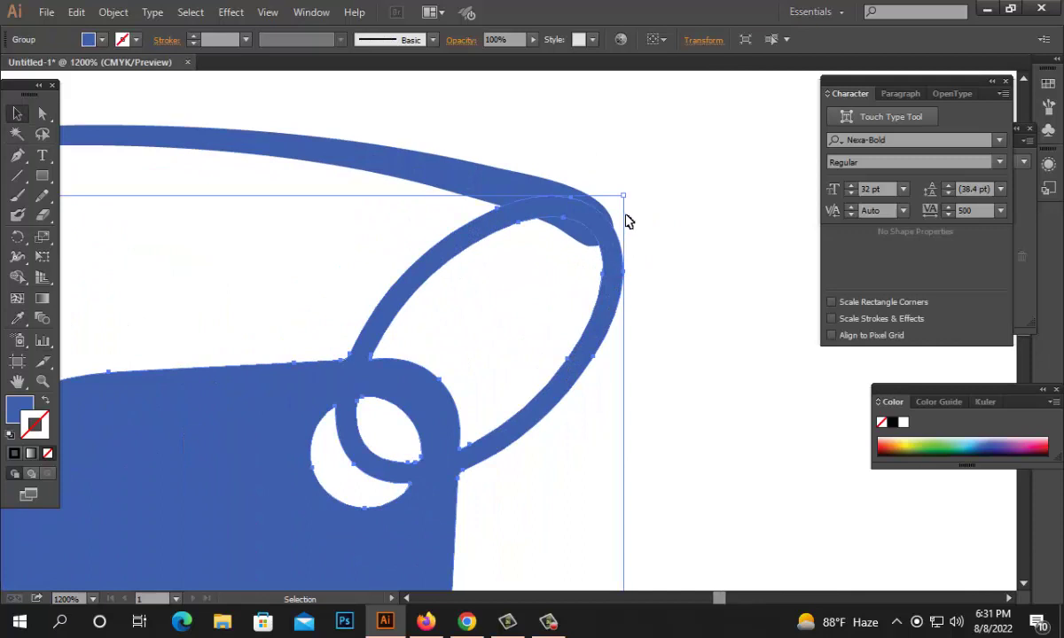
scroll(645, 275, down, 5)
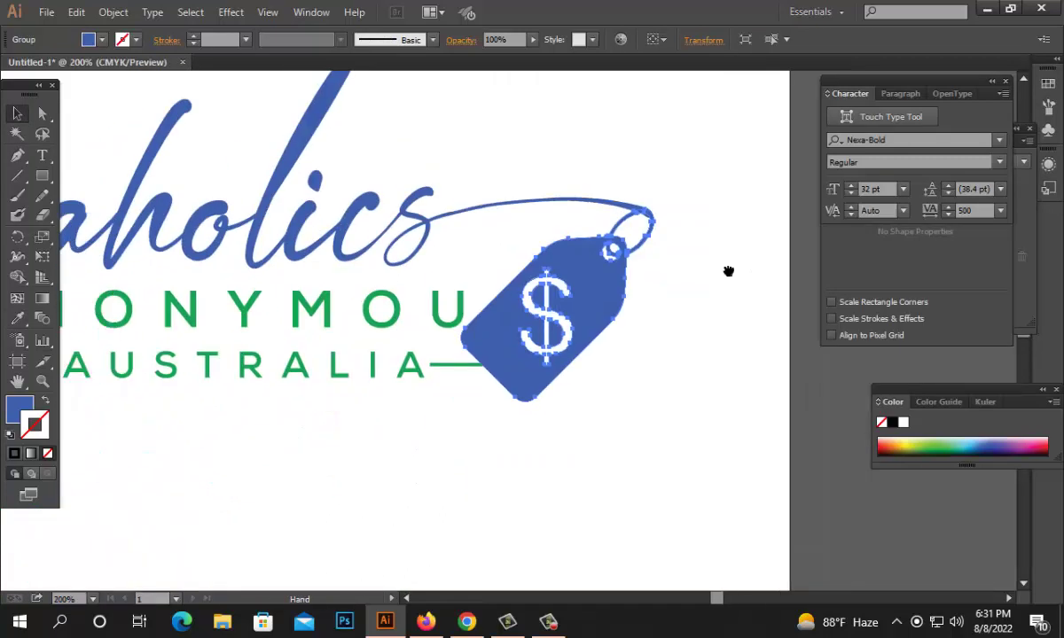
drag(463, 405, 506, 358)
click(665, 349)
click(538, 340)
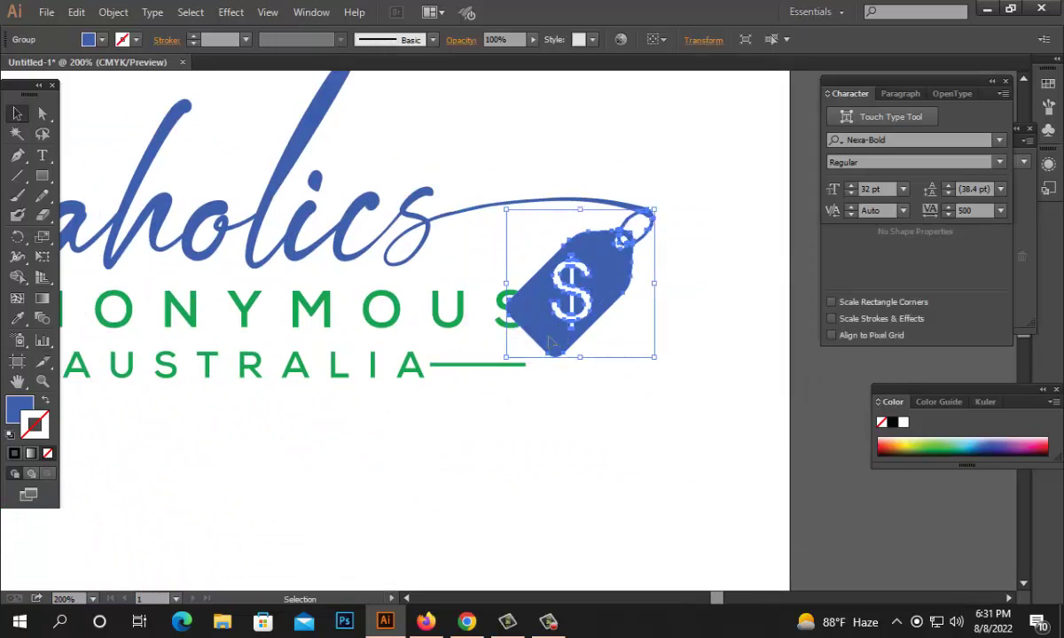
drag(510, 360, 525, 343)
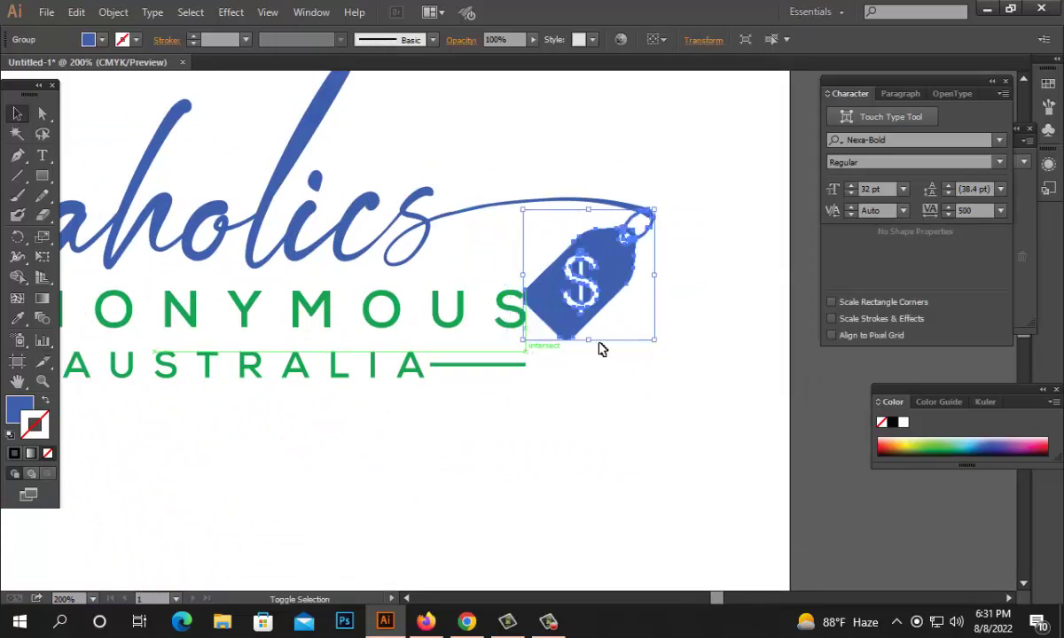
click(595, 349)
- Shift the green ANONYMOUS AUSTRALIA subtext slightly to the left to open a gap before the price tag
ctrl+alt+click(444, 356)
click(452, 312)
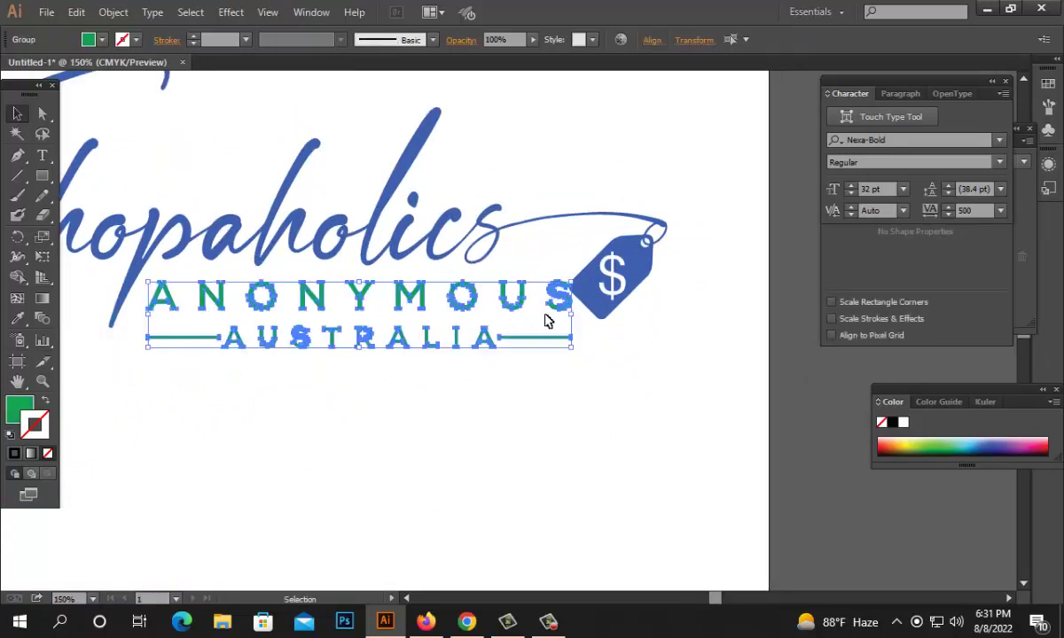
drag(570, 314, 554, 317)
click(637, 368)
ctrl+alt+click(610, 326)
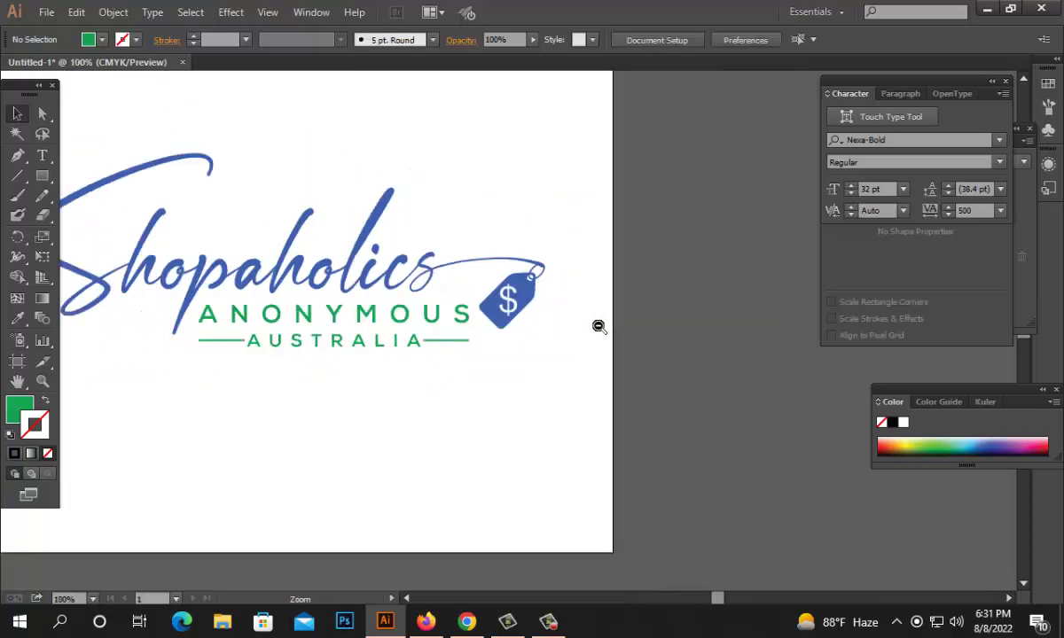
ctrl+alt+click(573, 334)
drag(510, 359, 591, 364)
- Rotate the price tag by a few degrees and nudge it so its ring meets the swash end
ctrl+click(535, 336)
ctrl+click(534, 336)
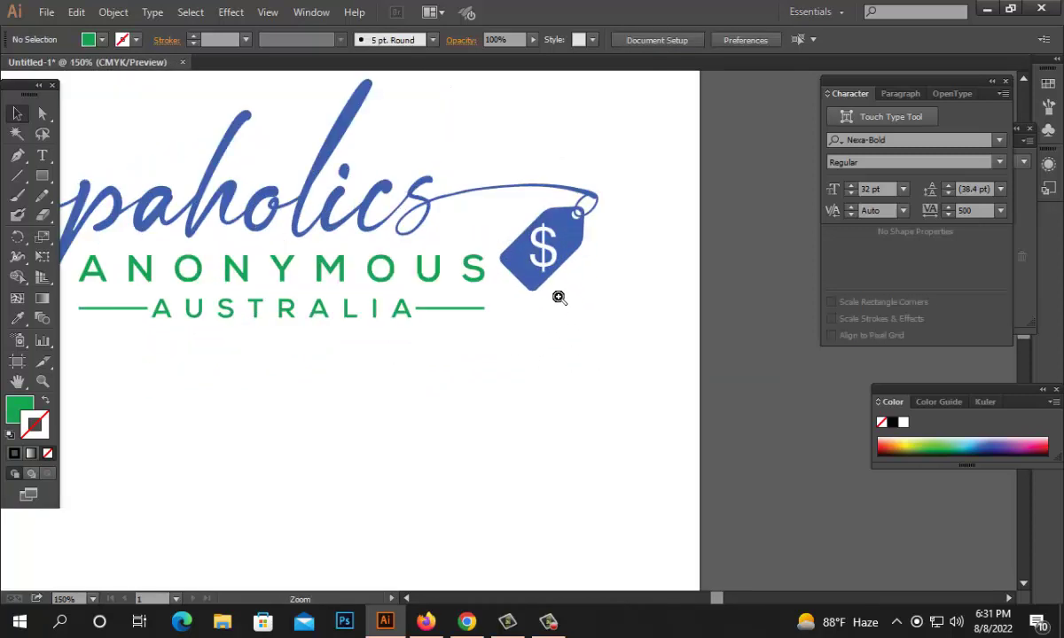
ctrl+click(558, 297)
ctrl+click(558, 297)
click(417, 322)
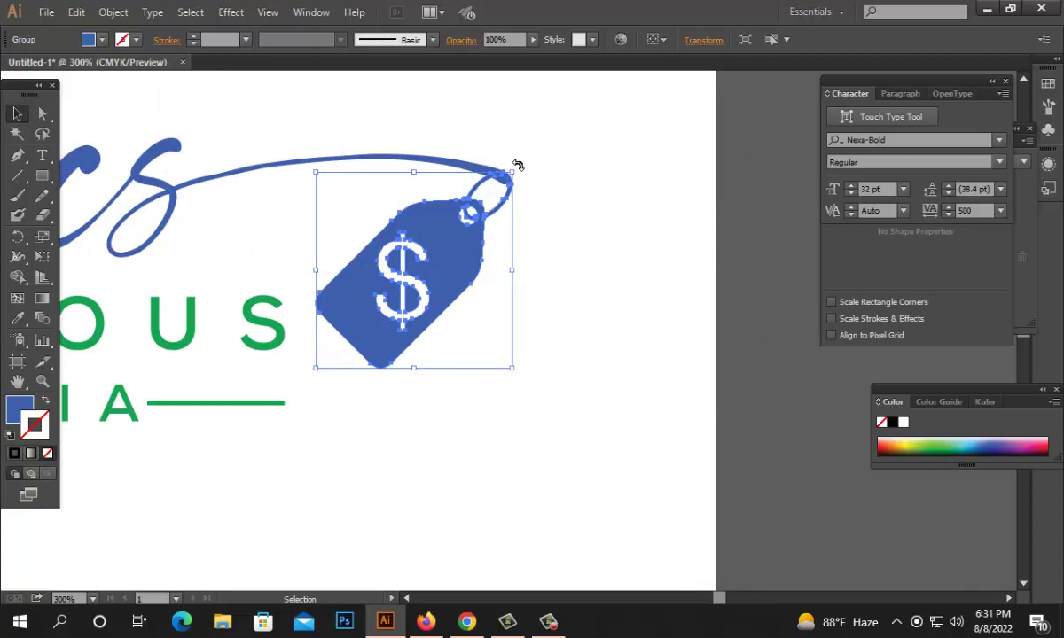
drag(517, 166, 514, 161)
click(599, 225)
drag(439, 277, 439, 282)
click(681, 244)
- Group the price tag with the Shopaholics lettering
ctrl+alt+click(506, 347)
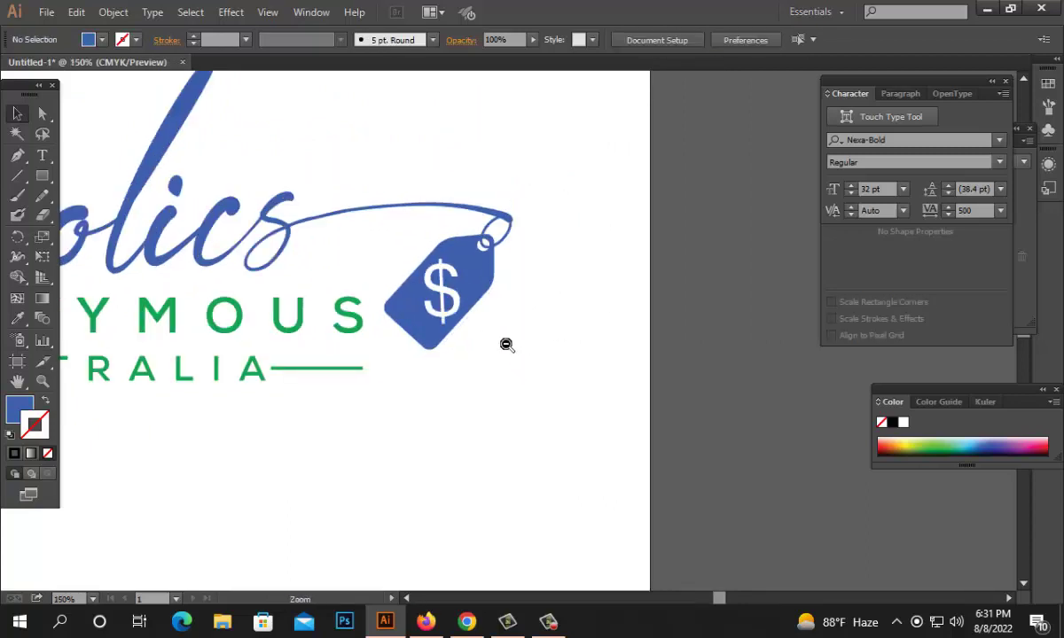
ctrl+alt+click(506, 347)
ctrl+alt+click(506, 347)
ctrl+alt+click(506, 347)
drag(445, 369, 505, 365)
click(546, 318)
right_click(564, 262)
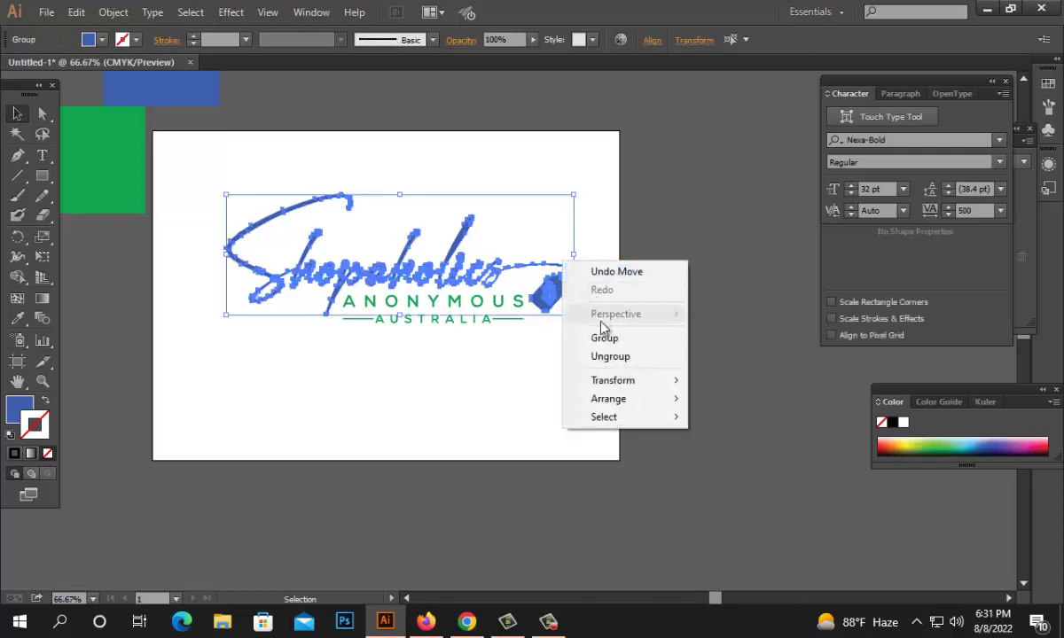
click(608, 342)
click(577, 346)
ctrl+click(487, 323)
ctrl+click(486, 322)
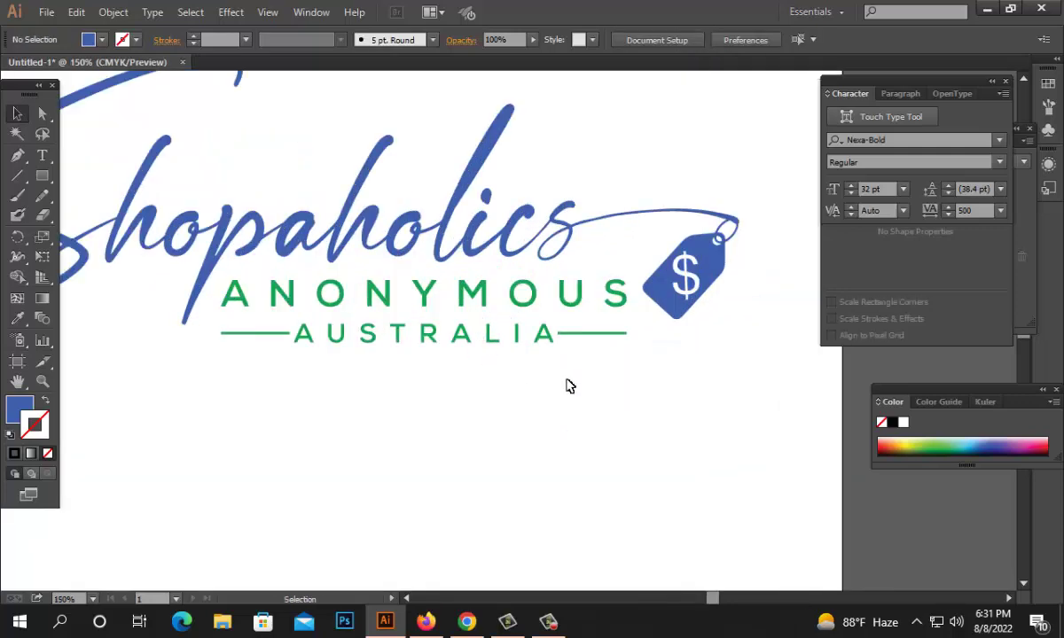
ctrl+alt+click(513, 332)
ctrl+alt+click(514, 332)
click(344, 266)
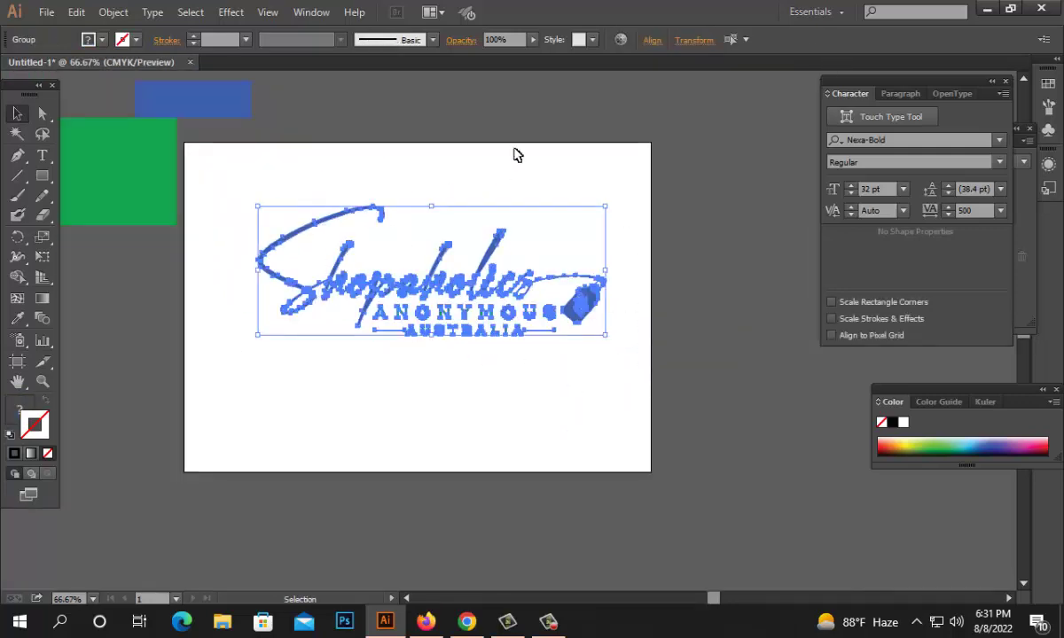
click(541, 140)
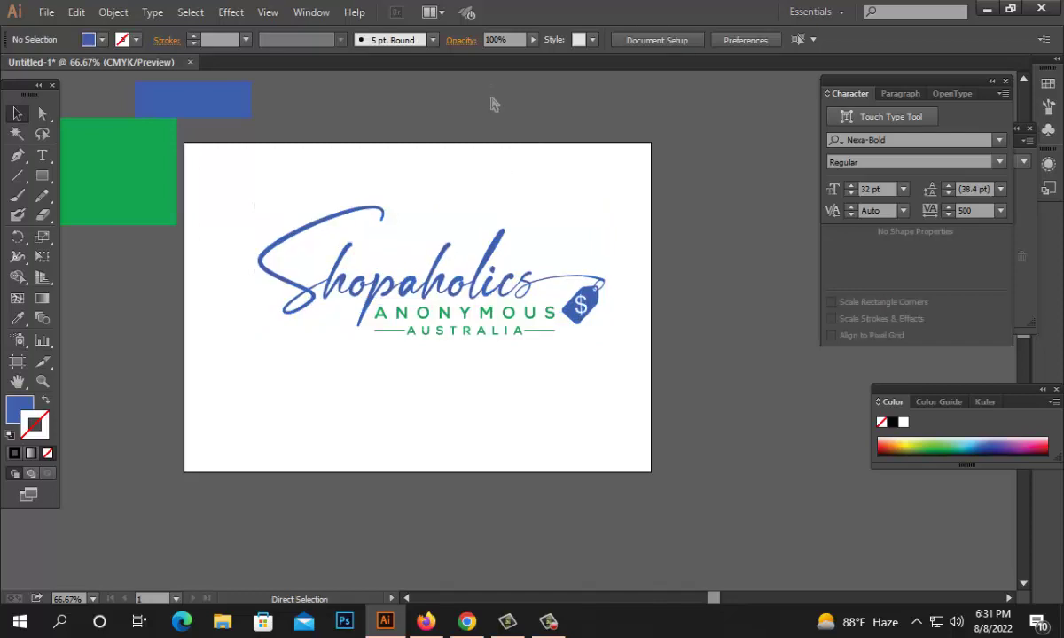
- Show the rulers and place a horizontal guide along the top of the AUSTRALIA line
key(ctrl+r)
drag(498, 78, 362, 328)
click(548, 348)
- Ungroup the price tag from the lettering and enlarge it slightly so its base reaches the guide
ctrl+click(548, 348)
ctrl+click(544, 338)
ctrl+click(536, 279)
ctrl+click(534, 281)
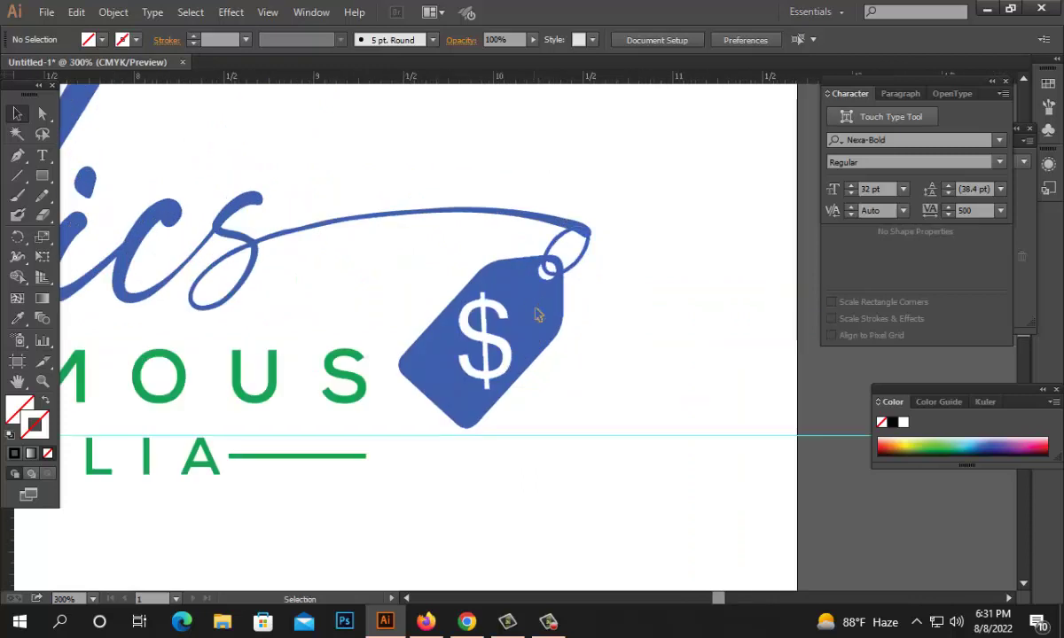
click(537, 314)
right_click(535, 309)
click(592, 404)
click(517, 370)
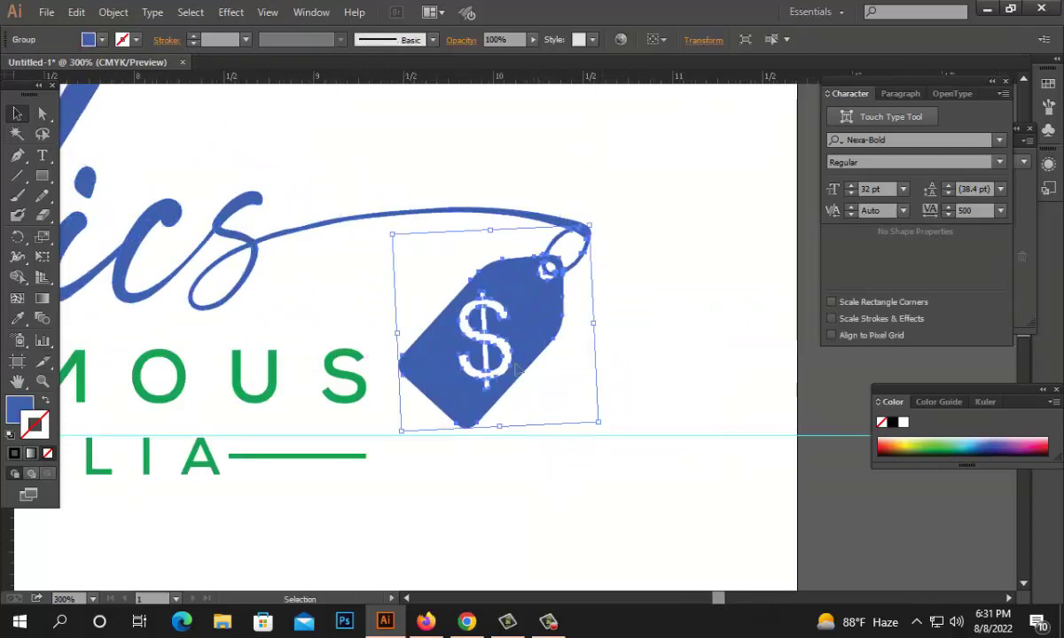
drag(488, 434, 501, 435)
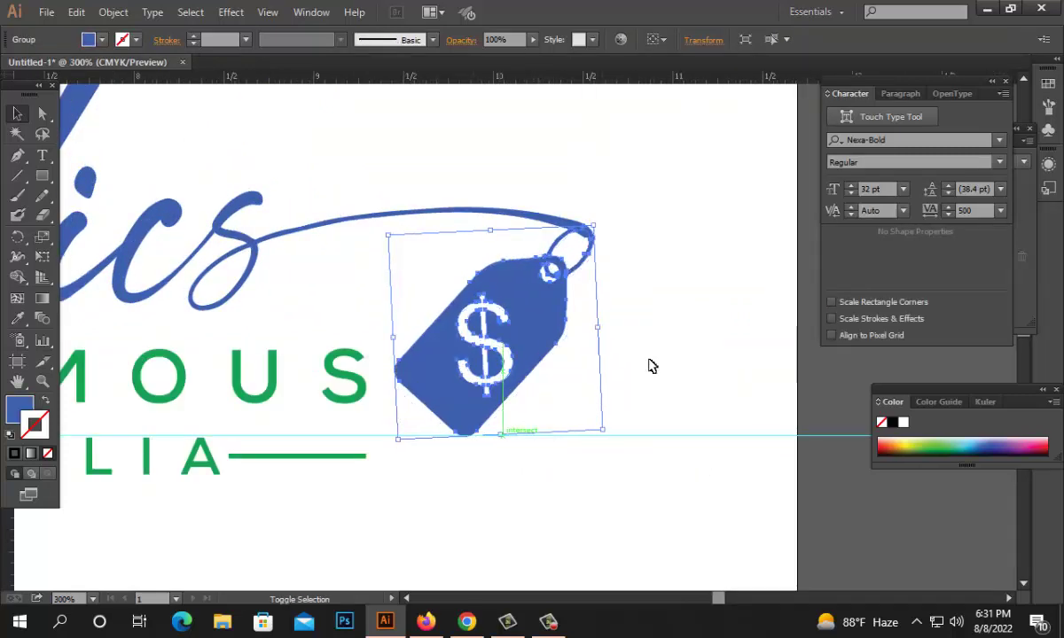
click(673, 308)
- Delete the horizontal guide and group the price tag with the Shopaholics lettering again
key(ctrl+minus)
key(ctrl+minus)
key(ctrl+minus)
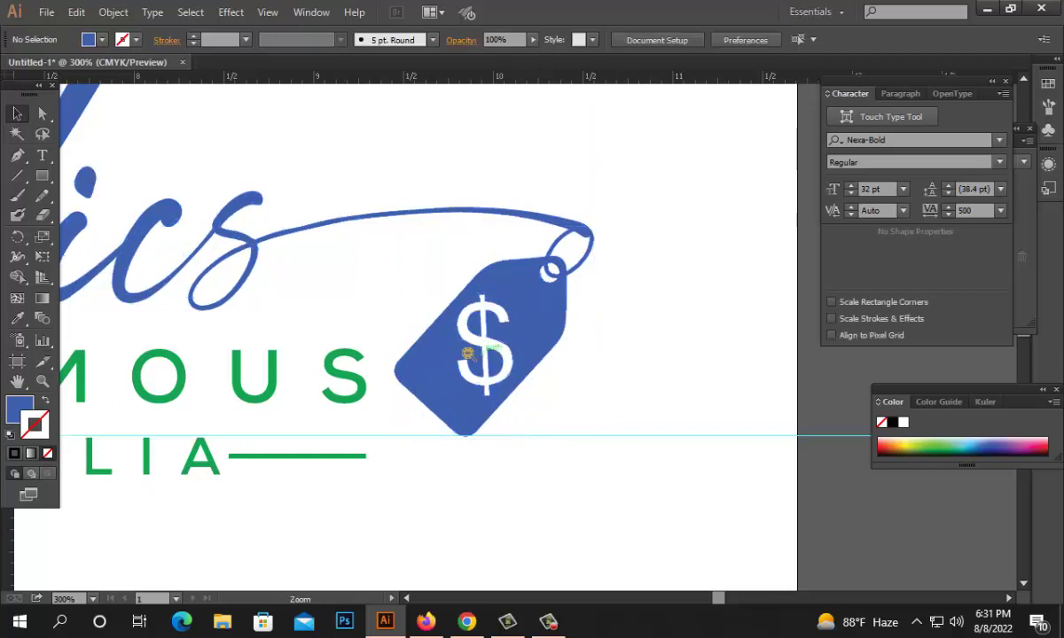
drag(695, 327, 705, 442)
key(Delete)
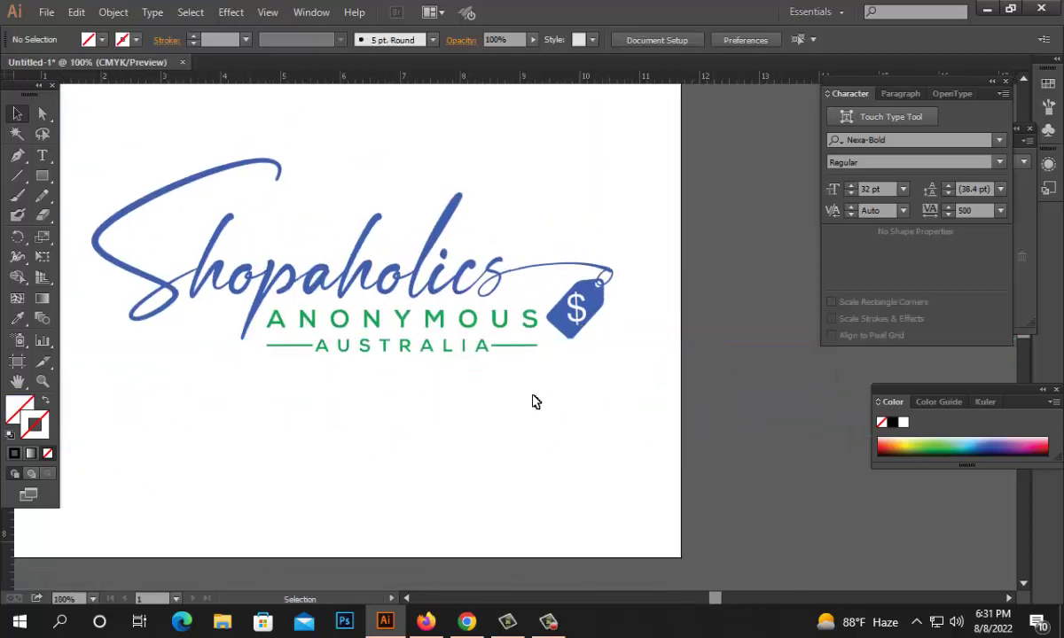
ctrl+alt+click(454, 381)
ctrl+alt+click(453, 381)
drag(431, 373, 431, 392)
ctrl+click(520, 292)
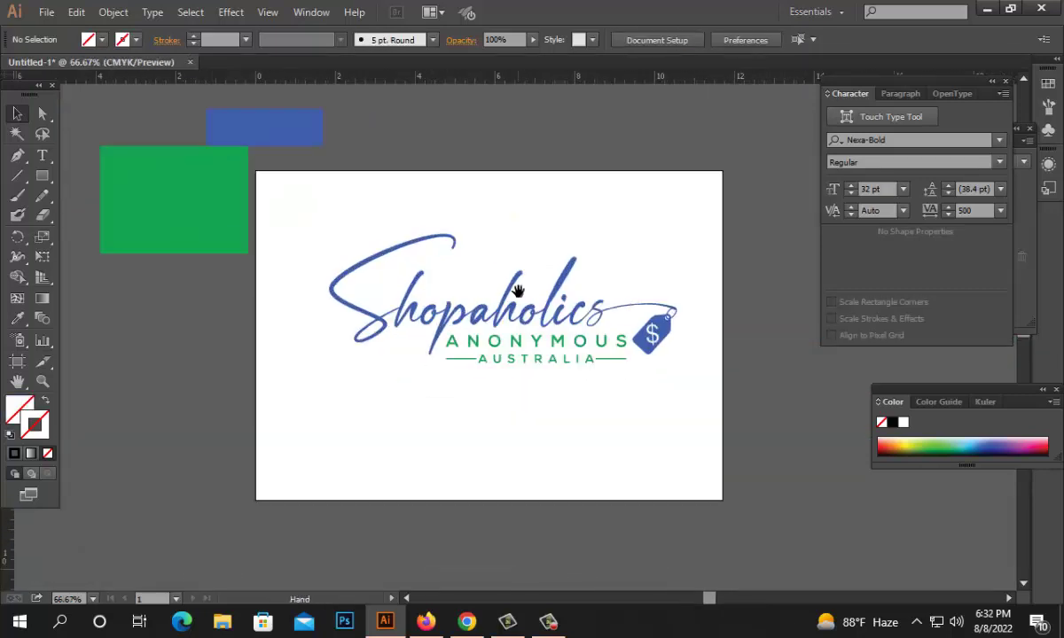
click(390, 257)
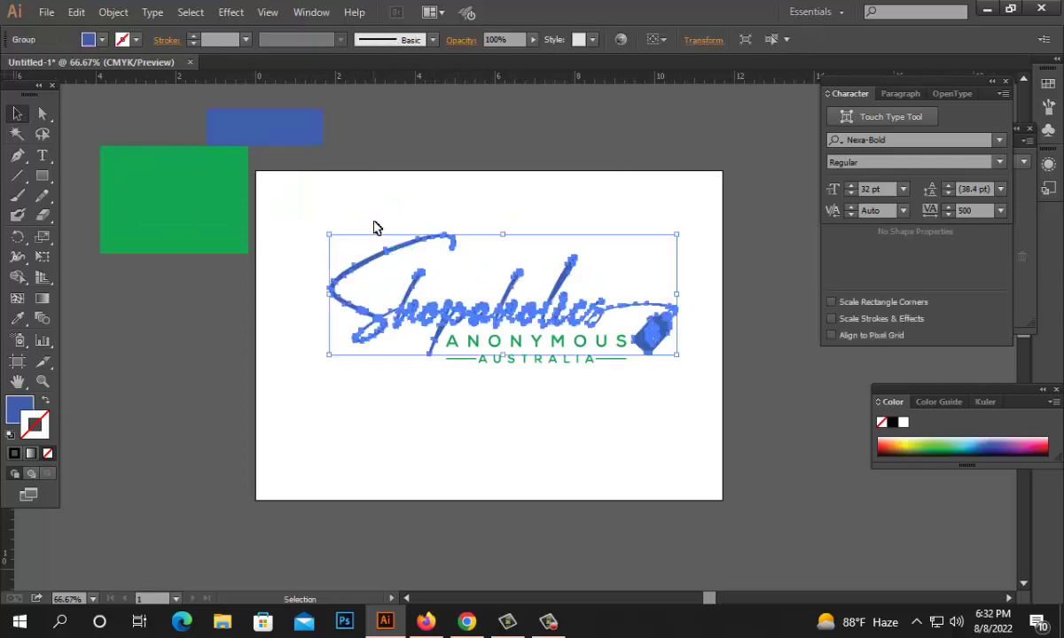
click(547, 542)
- Switch to Chrome and search Google Images for "shop icon"
click(469, 624)
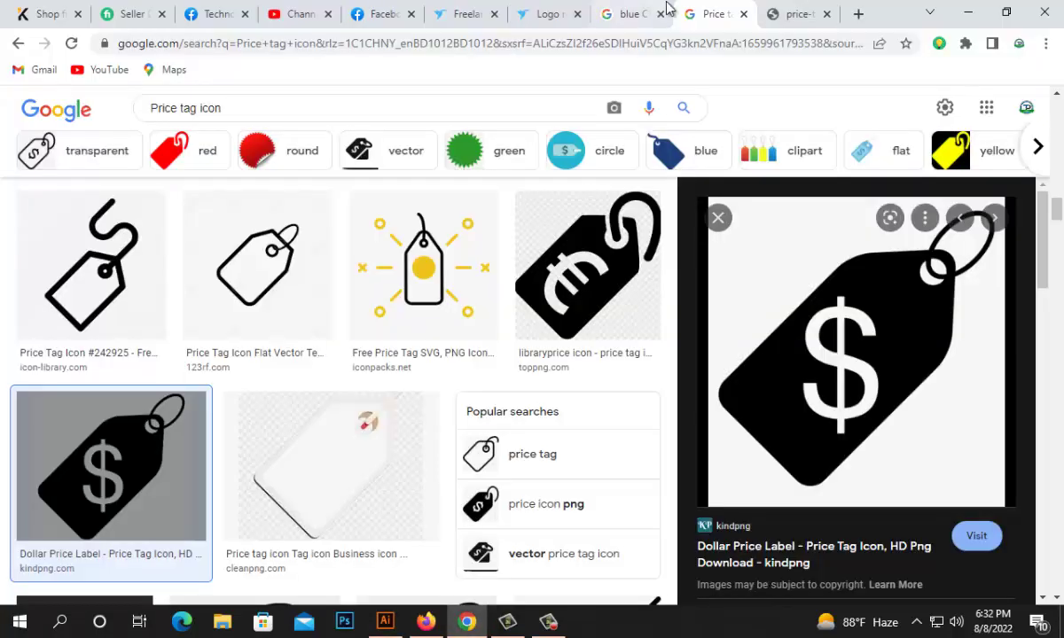
drag(257, 108, 3, 125)
text(shrop)
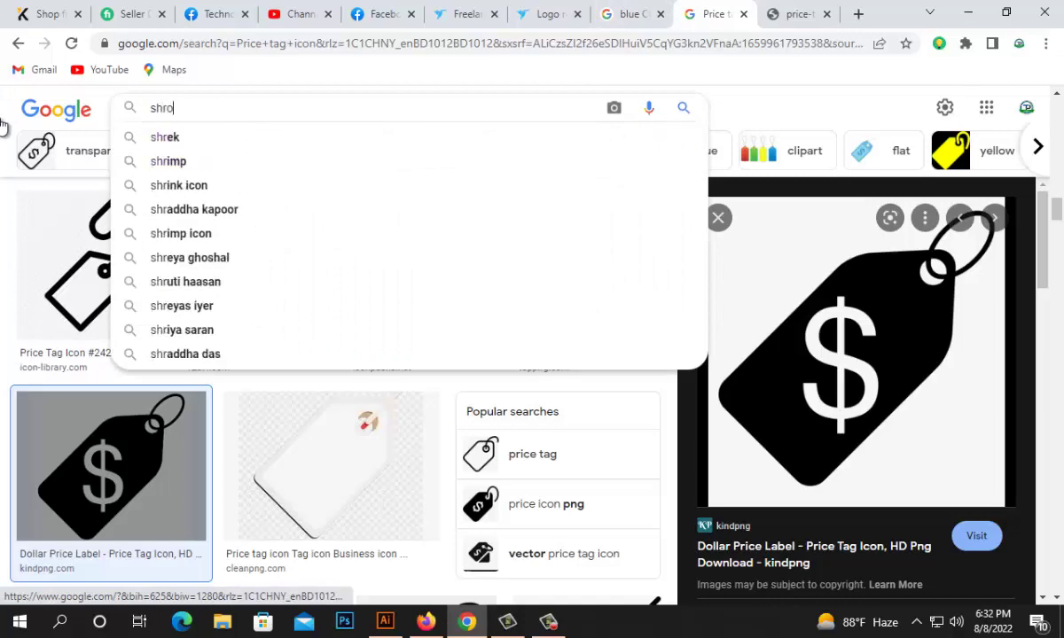
key(BackSpace)
key(BackSpace)
key(BackSpace)
text(op ico)
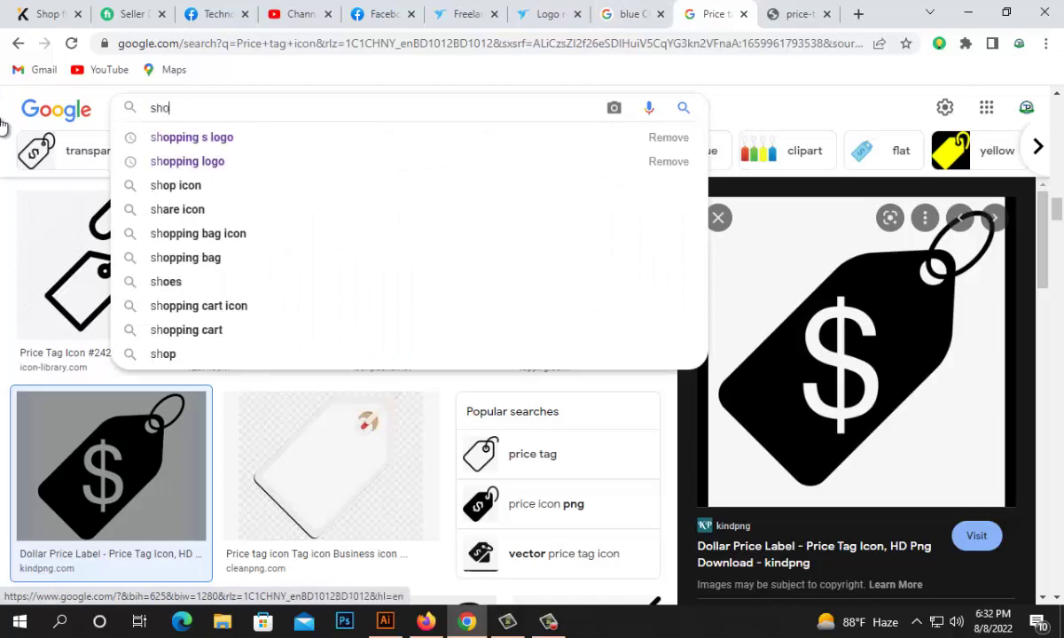
text(n)
key(Return)
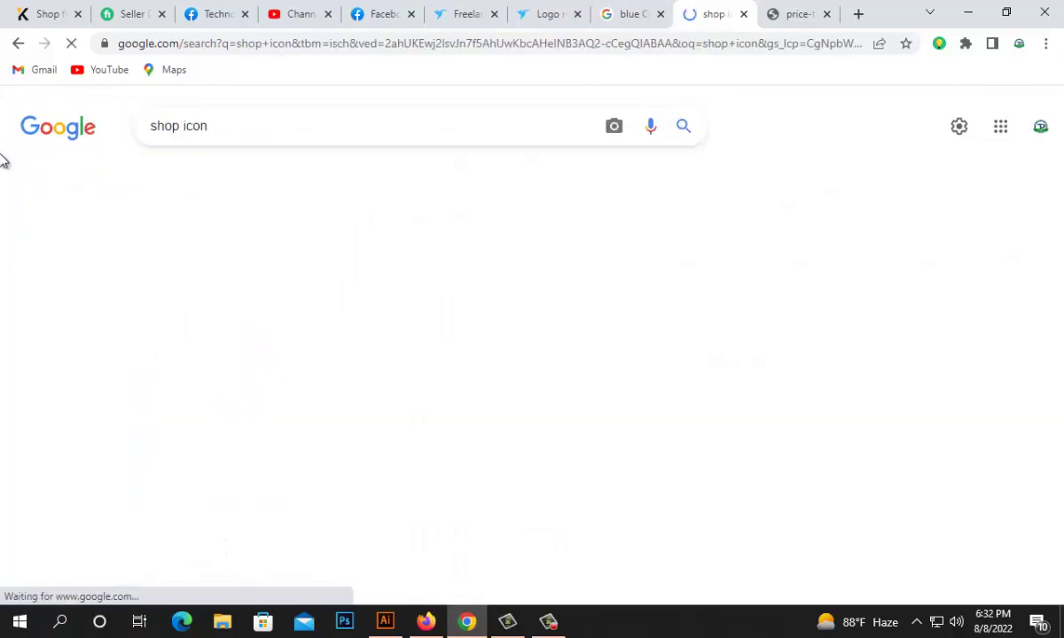
- Change the image search to "shoping icon" and look through the first results
click(182, 129)
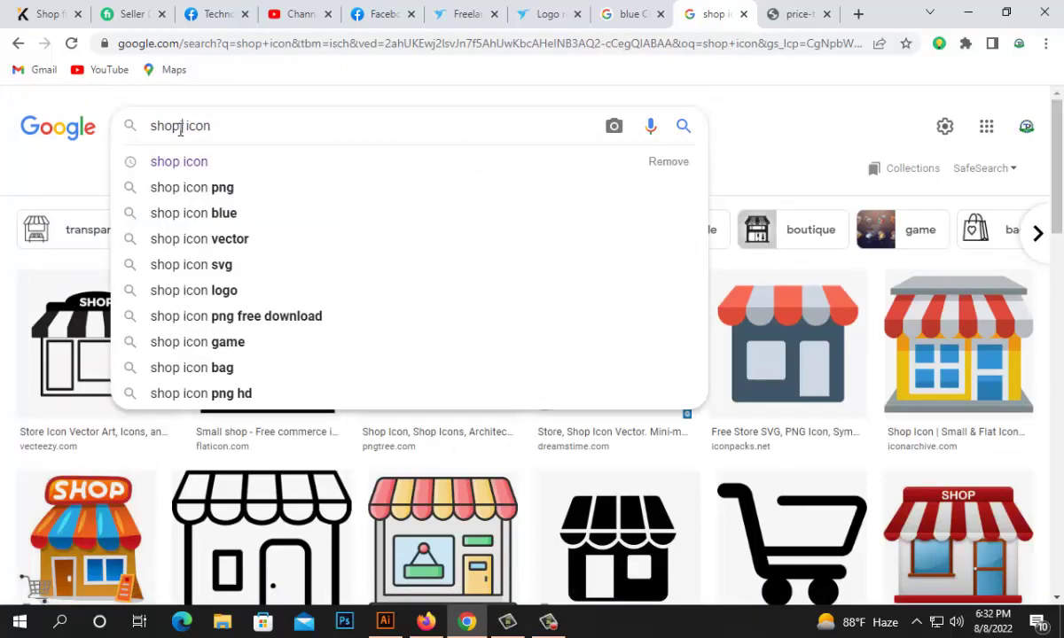
text(ing)
key(Return)
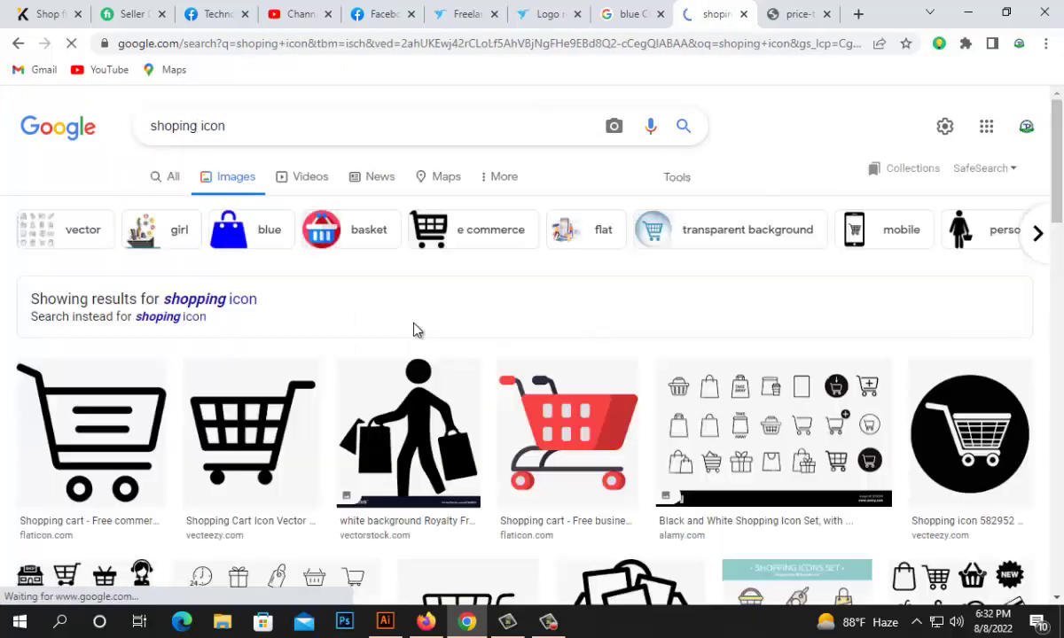
scroll(444, 340, down, 5)
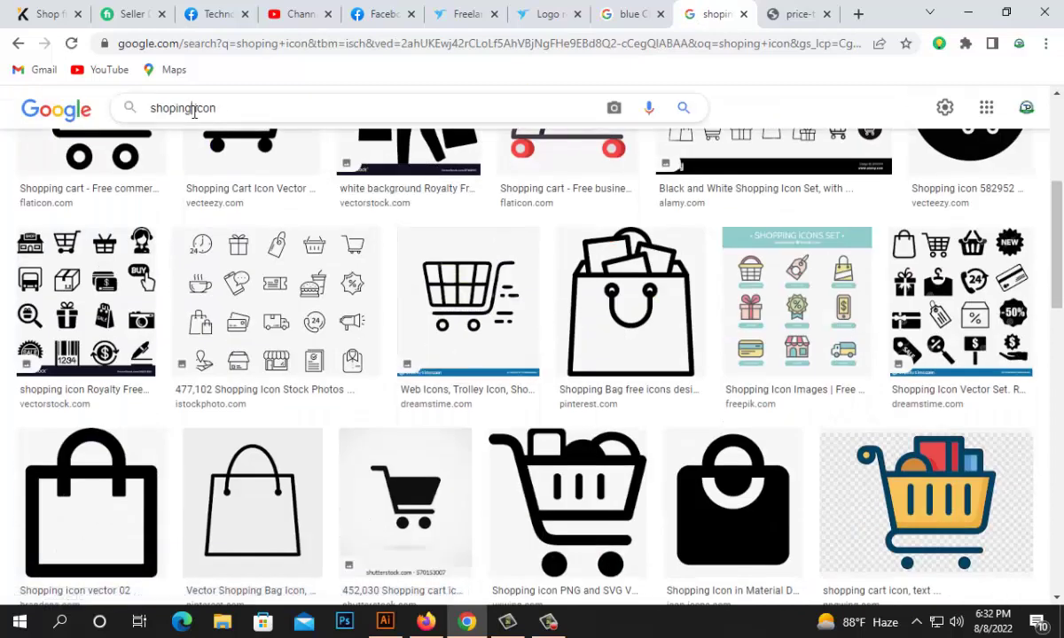
- Search Google Images for "shoping logo" and browse the results for logo design ideas
double_click(197, 110)
text(logo)
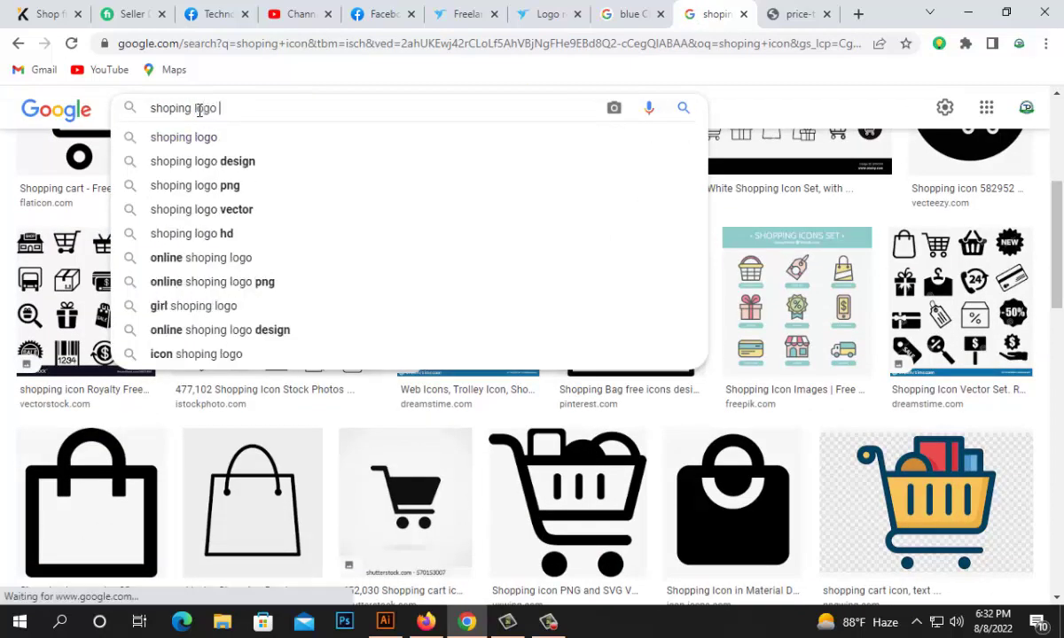
key(Return)
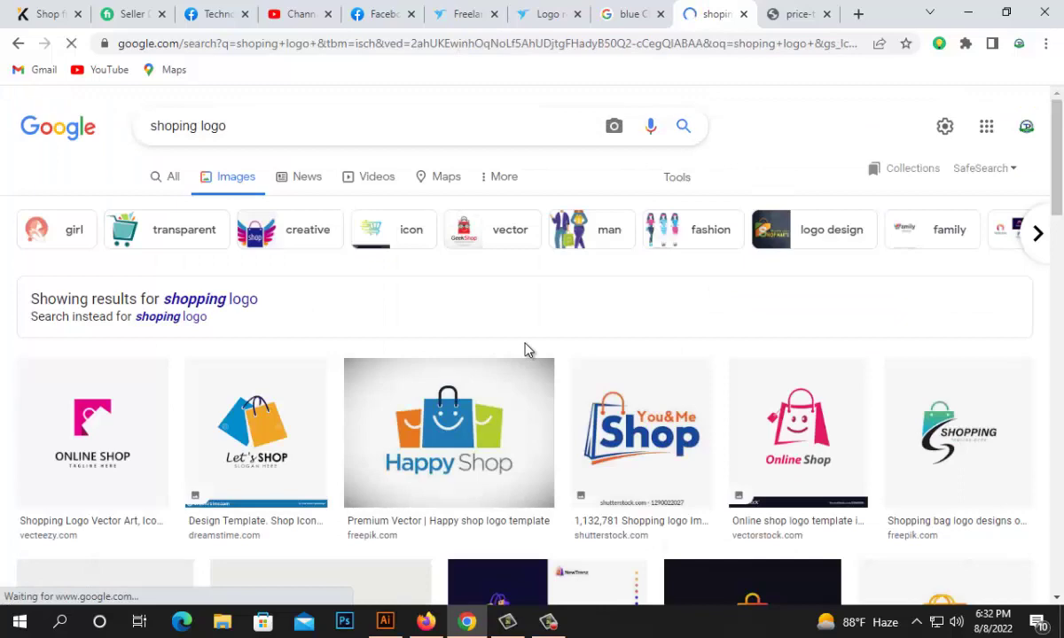
scroll(525, 349, down, 3)
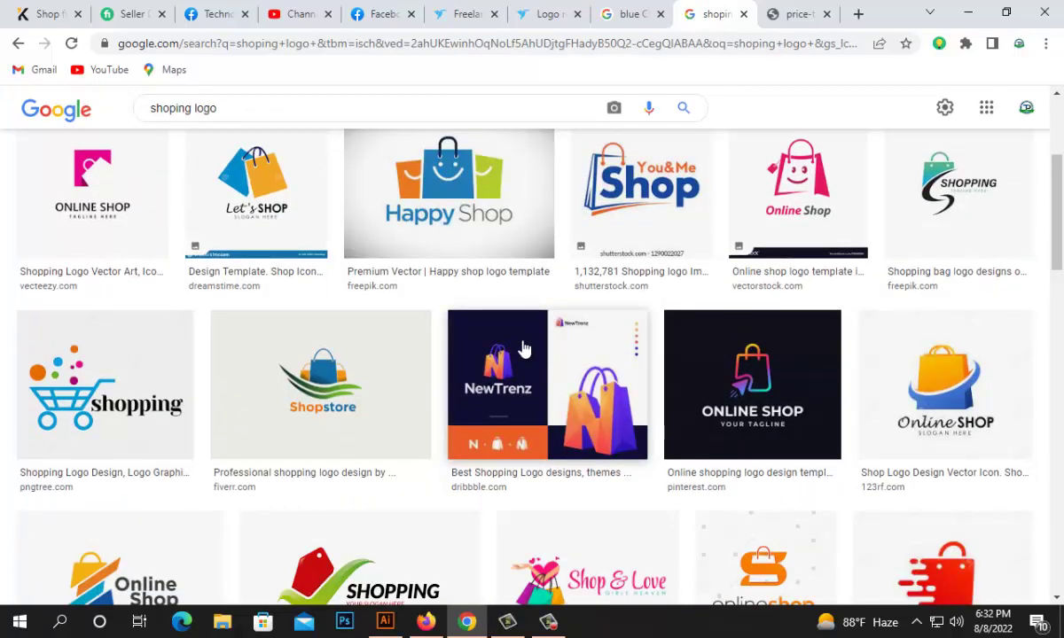
scroll(525, 349, down, 4)
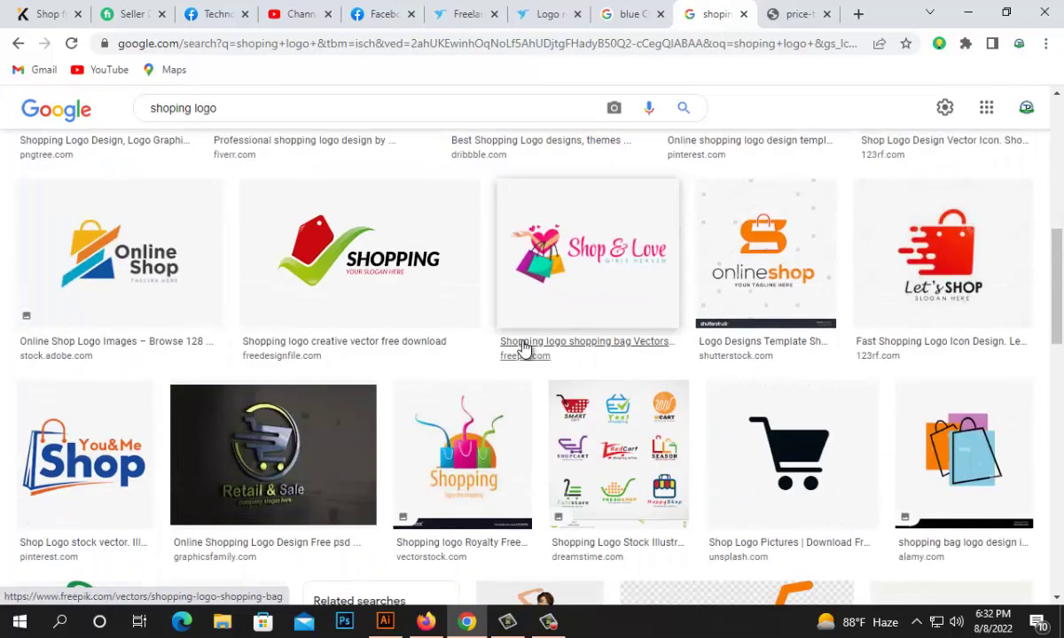
scroll(524, 349, down, 2)
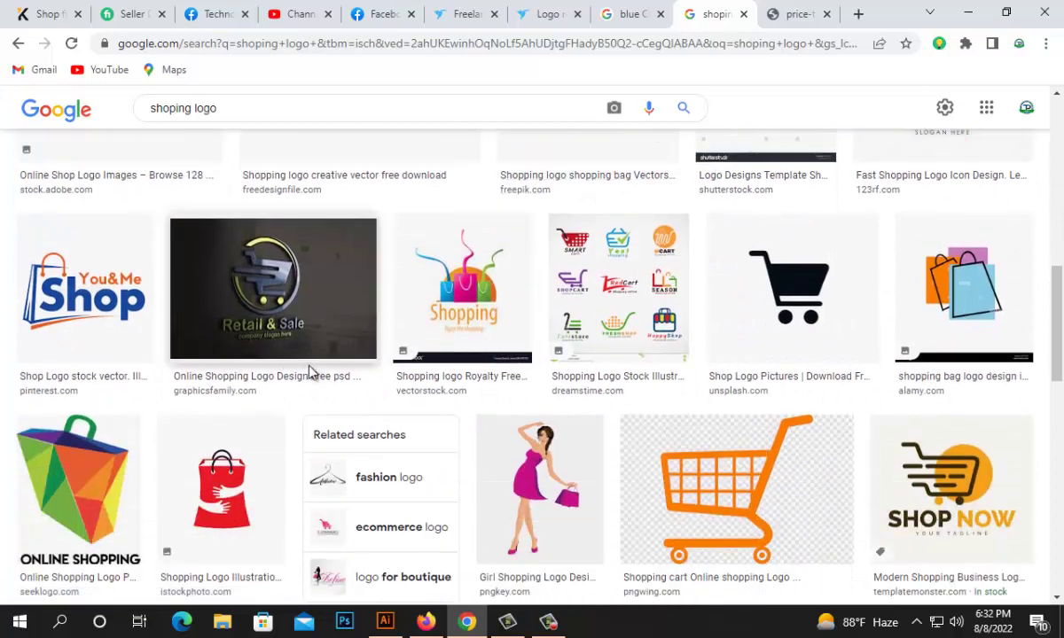
scroll(577, 391, down, 5)
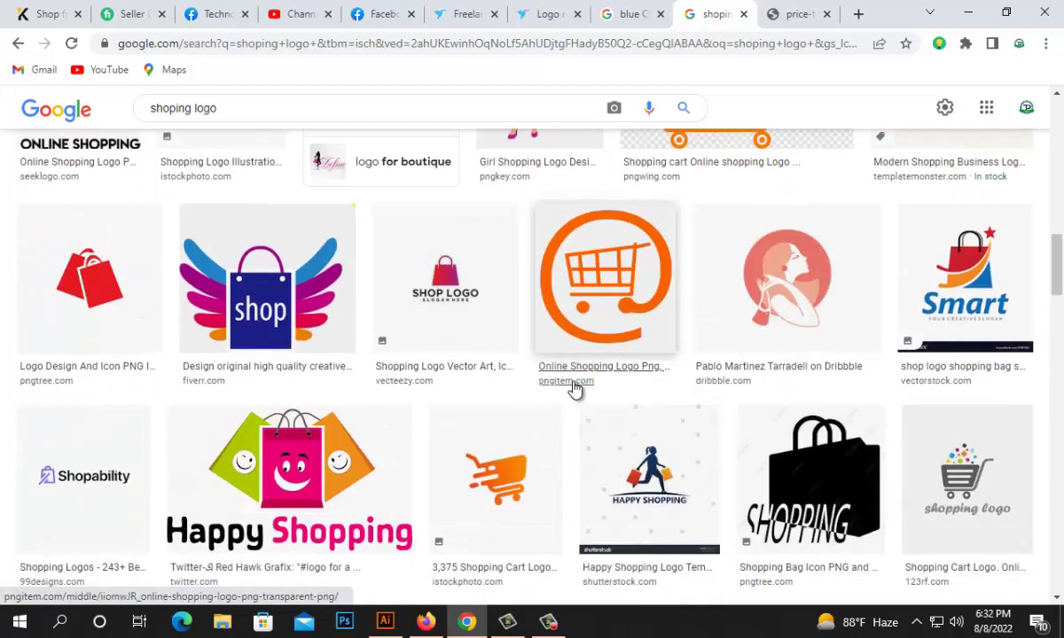
scroll(575, 390, down, 2)
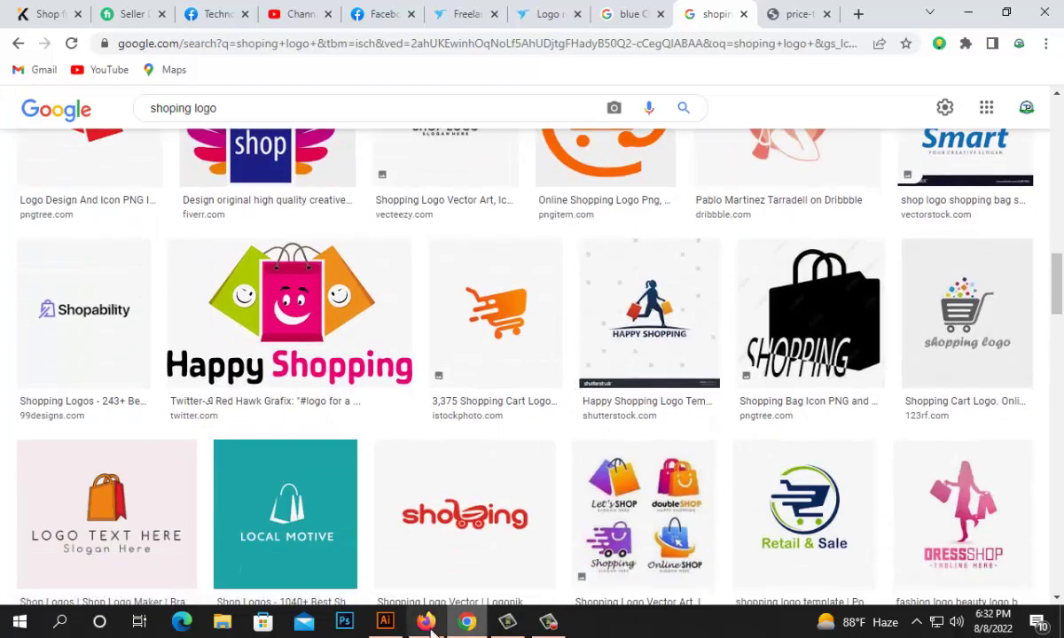
- Switch to Illustrator and draw an upright blue rectangle about 1.51 by 2.97 in below the lettering
click(385, 622)
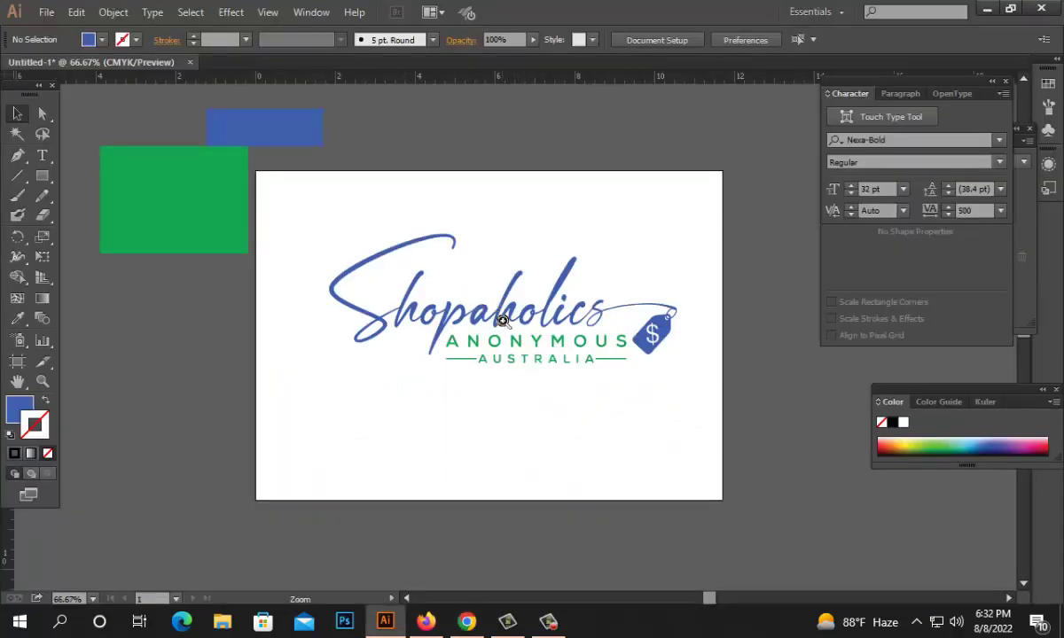
ctrl+click(503, 320)
ctrl+click(503, 320)
drag(536, 360, 568, 440)
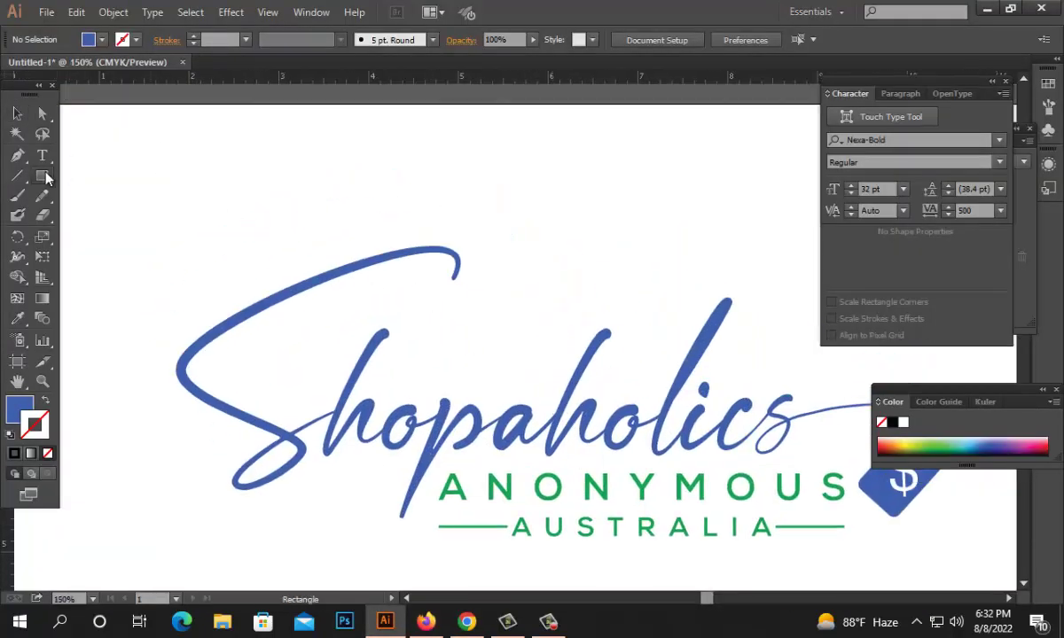
drag(46, 179, 99, 170)
ctrl+alt+click(624, 288)
drag(551, 374, 785, 73)
drag(436, 222, 528, 400)
- Round all four corners of the upright rectangle to a radius of about 0.76 in, forming a pill shape
click(41, 114)
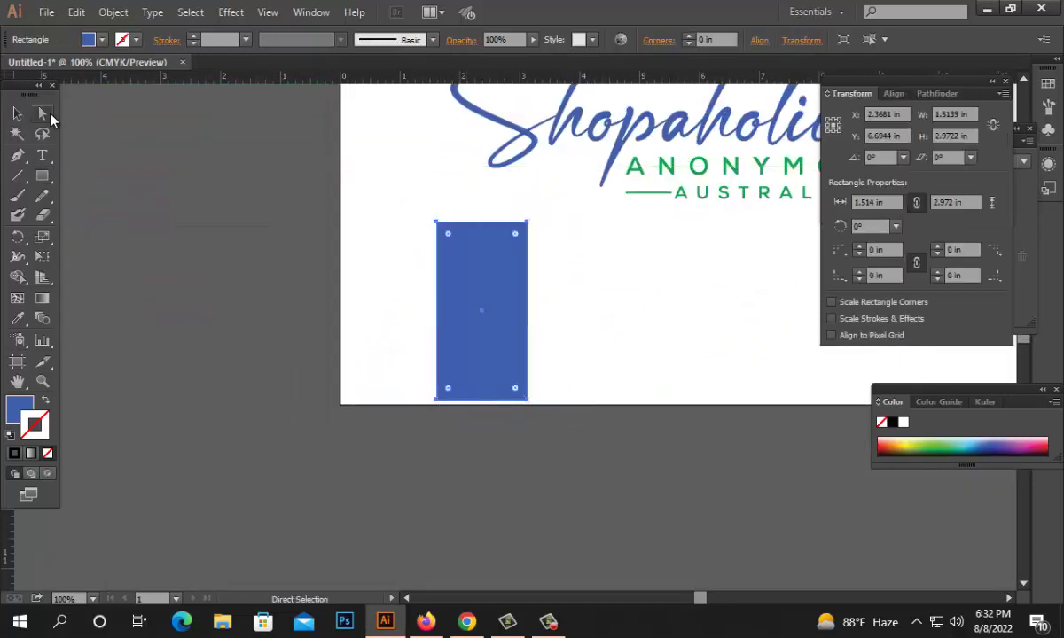
drag(479, 352, 480, 354)
click(559, 333)
- Draw a rectangle about 2.91 by 2.12 in covering the lower part of the pill shape
ctrl+click(558, 333)
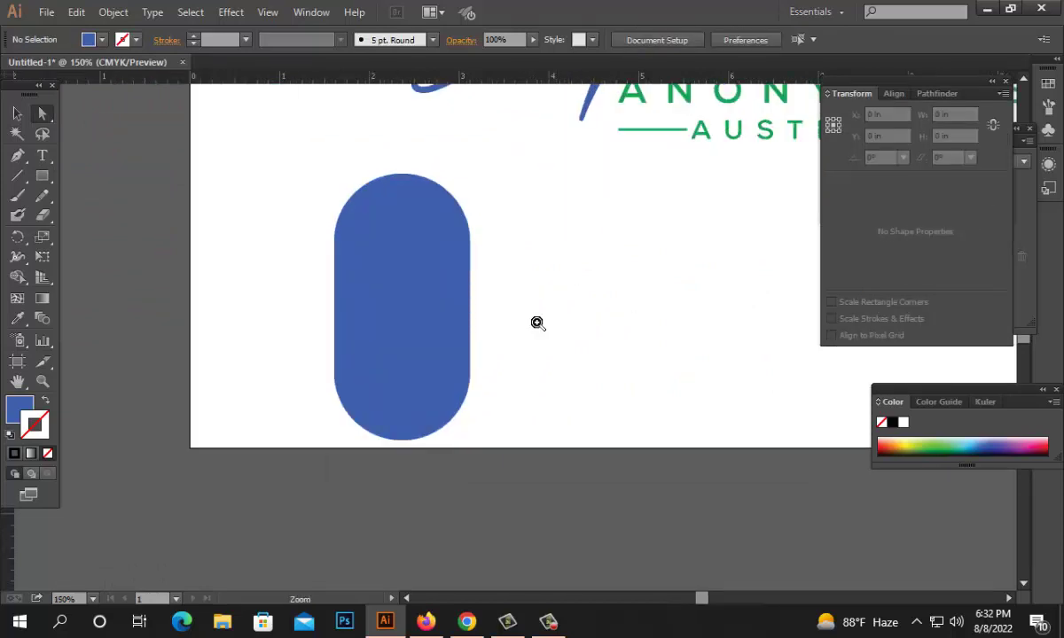
ctrl+click(537, 322)
drag(465, 274, 220, 319)
drag(42, 176, 106, 165)
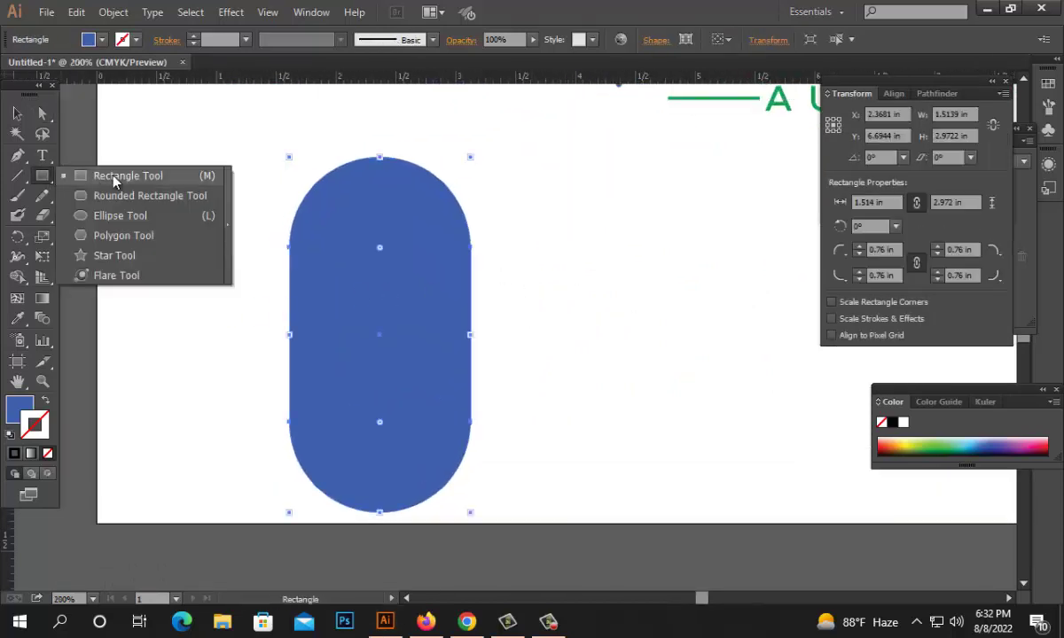
drag(232, 285, 580, 537)
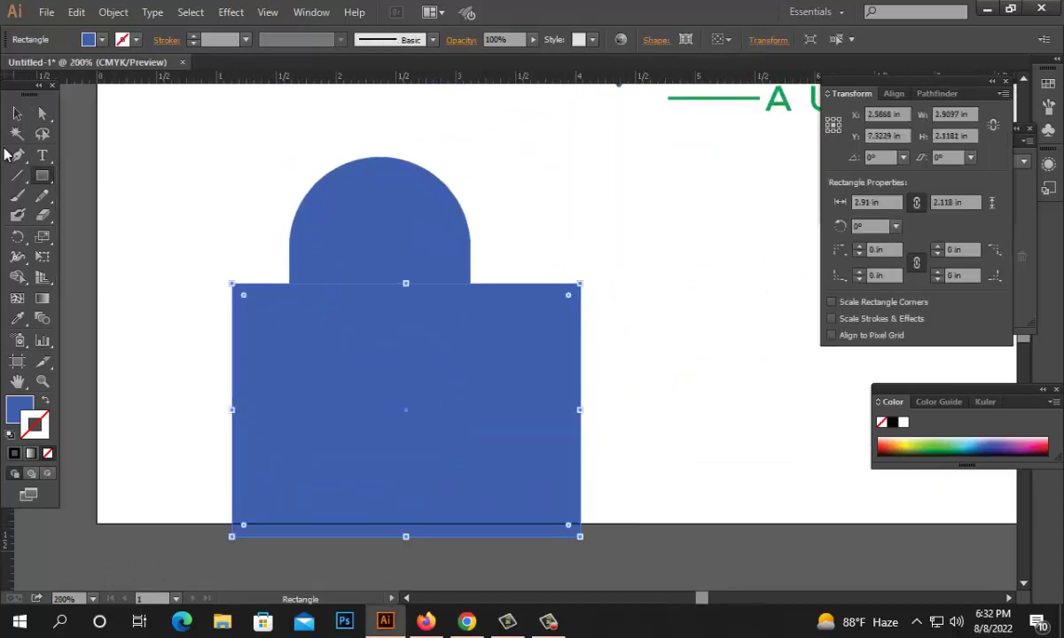
- Try to subtract the lower rectangle from the pill shape and turn the remainder into an outline
click(15, 118)
shift+click(382, 213)
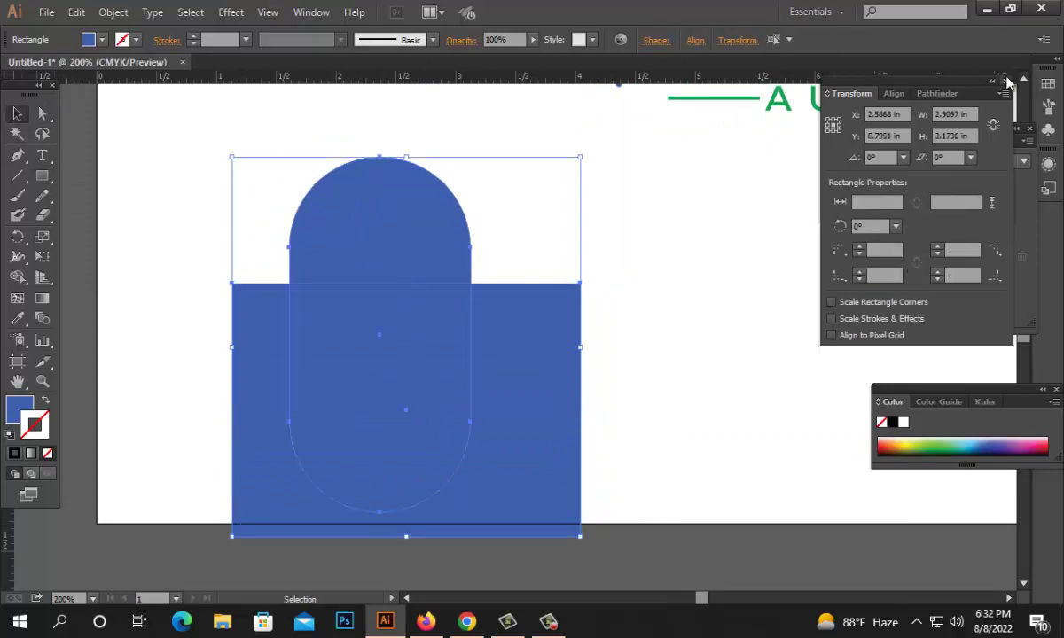
click(933, 93)
click(861, 132)
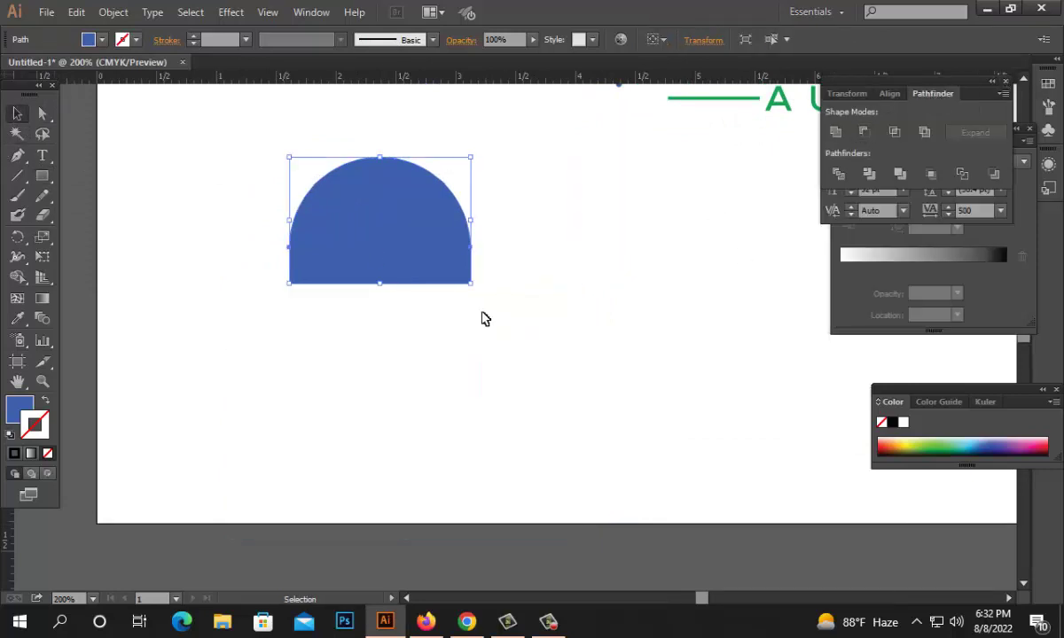
click(46, 401)
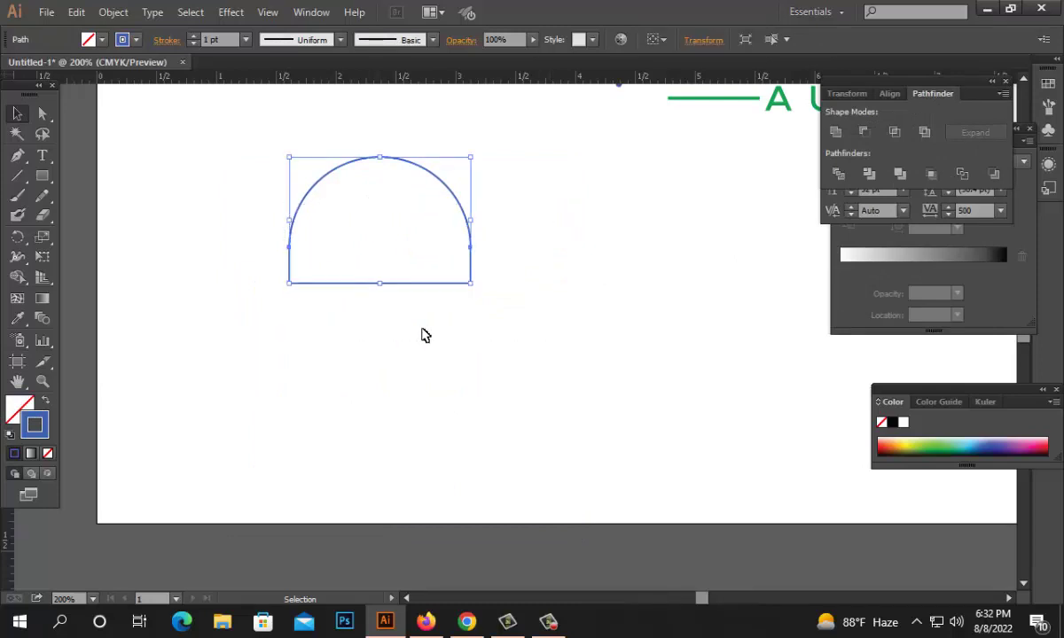
key(ctrl+z)
key(ctrl+z)
key(ctrl+z)
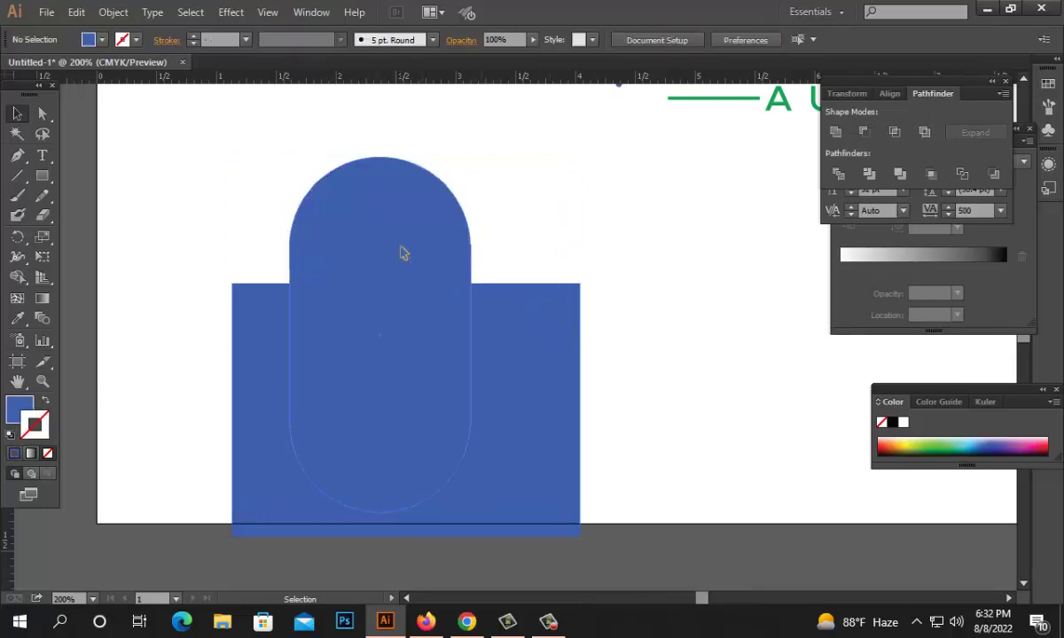
- Convert the pill shape's blue fill into a stroke and thicken it to 12 pt
click(46, 402)
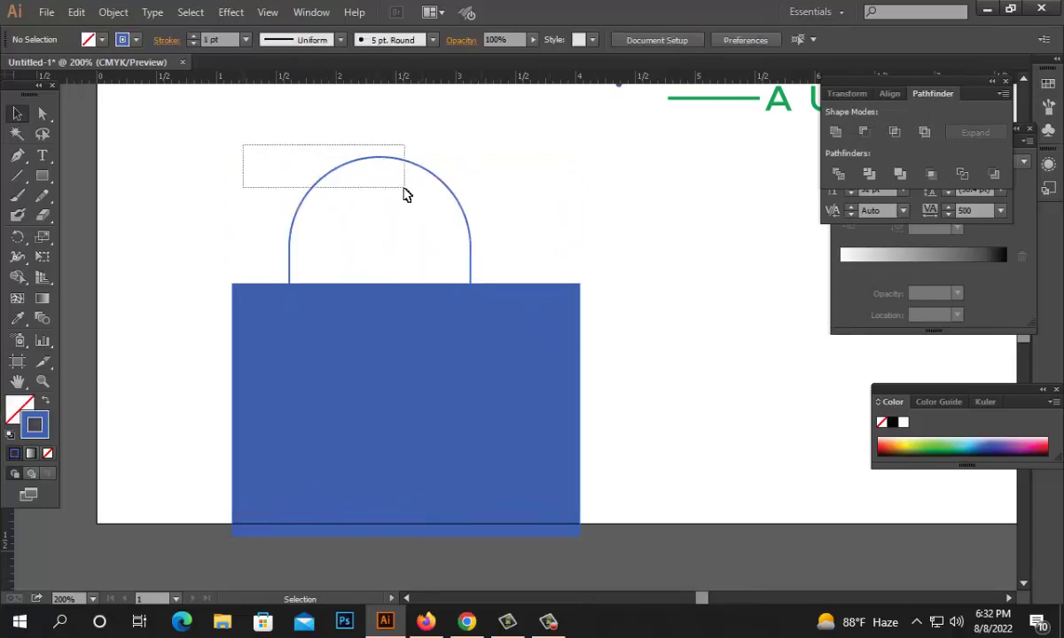
drag(471, 337, 472, 336)
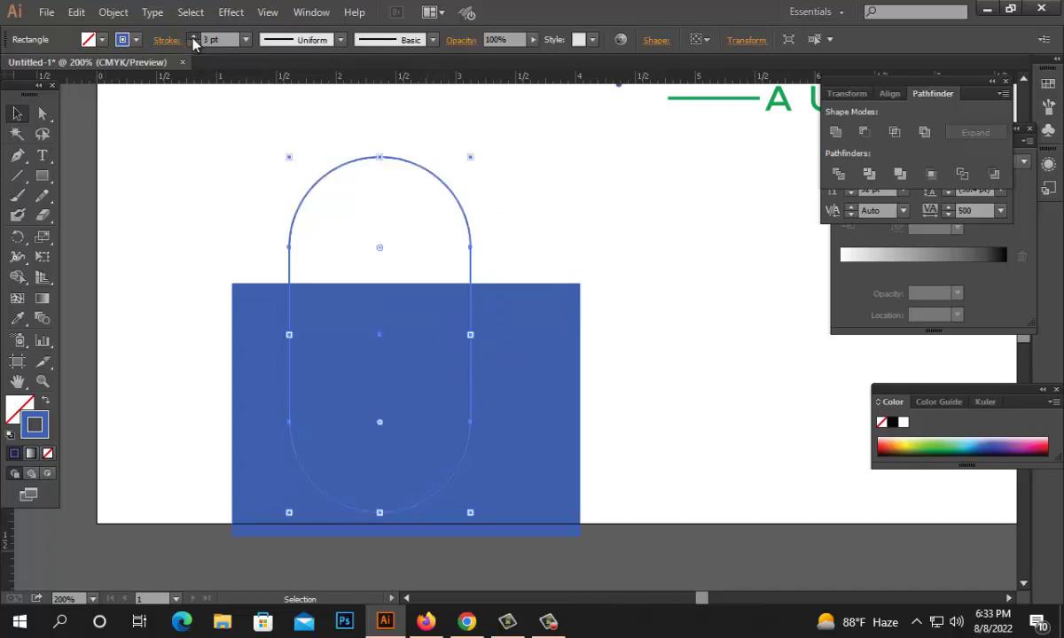
click(193, 43)
click(193, 43)
click(193, 43)
- Reduce the pill outline's stroke weight to 6 pt
drag(218, 216, 435, 328)
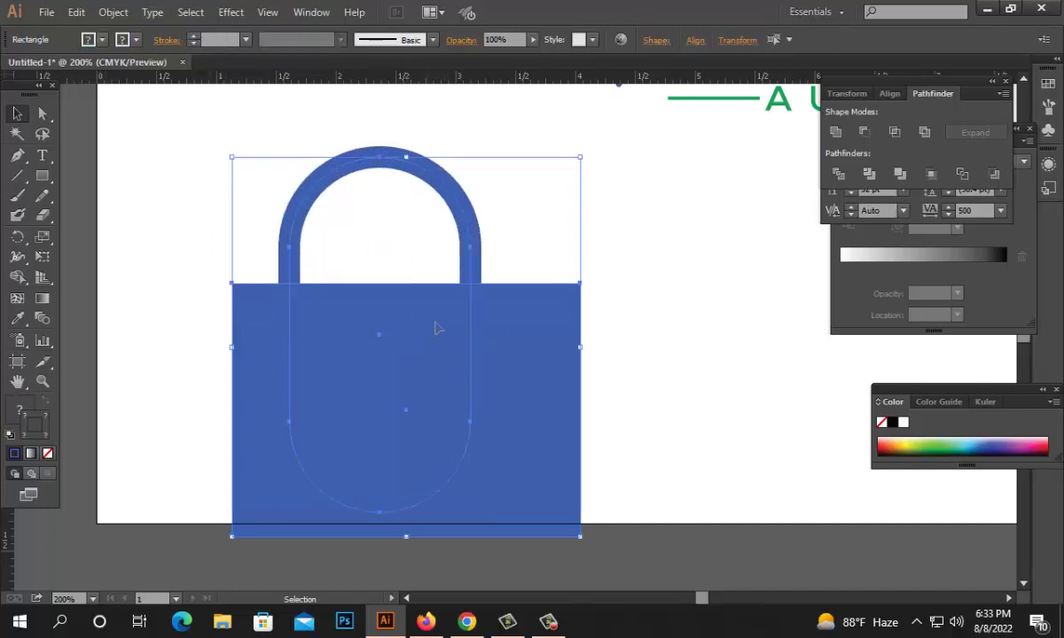
click(427, 170)
click(193, 43)
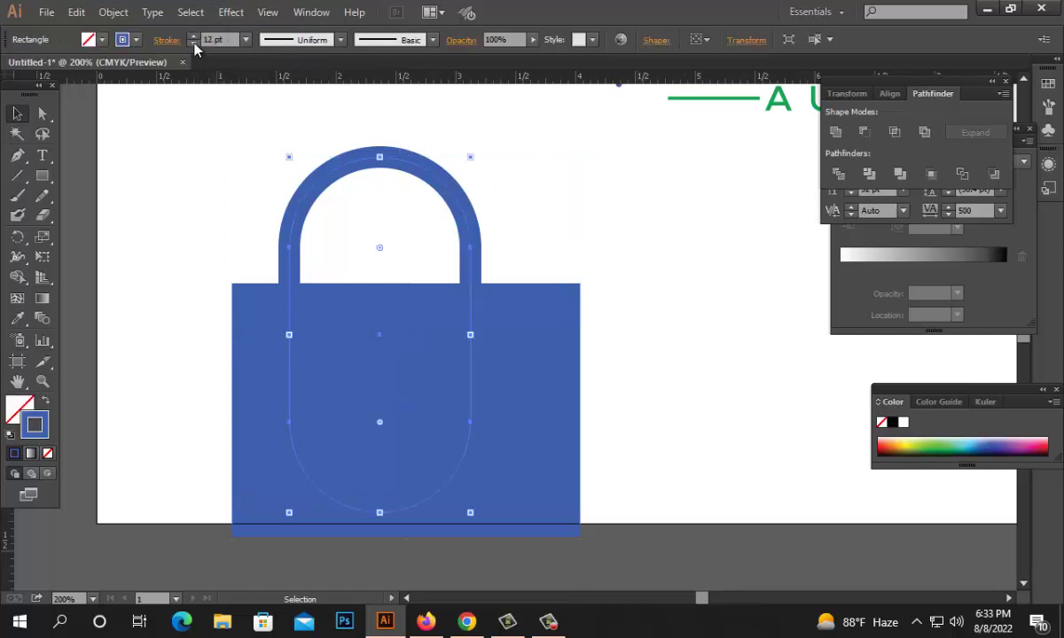
click(194, 43)
click(194, 43)
click(194, 43)
click(193, 44)
click(193, 43)
click(194, 44)
- Expand the pill outline's stroke into a filled shape
drag(222, 137, 489, 249)
click(471, 255)
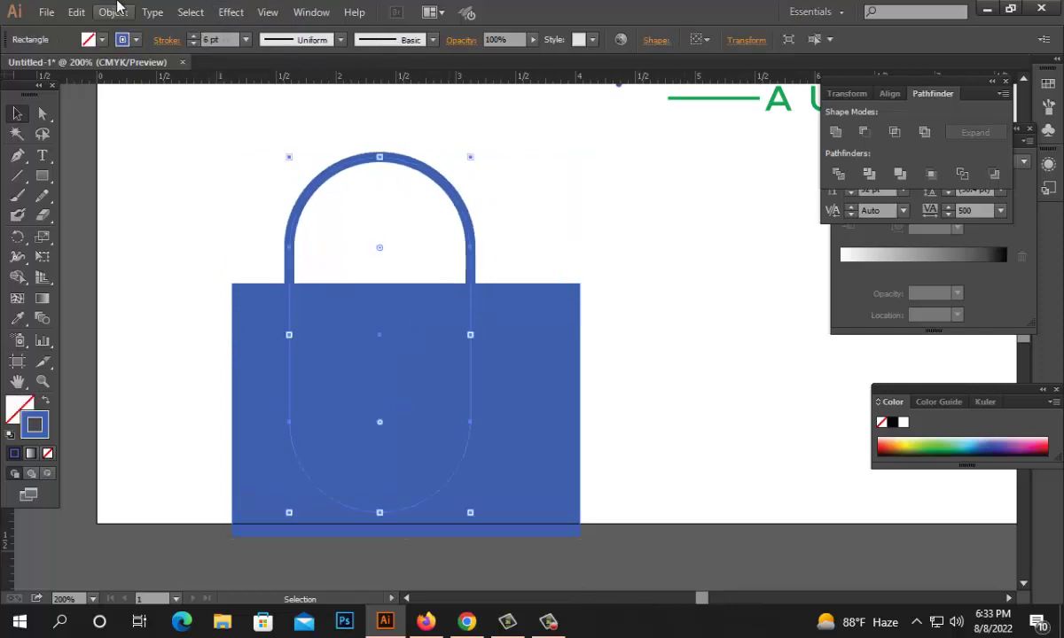
click(113, 12)
click(216, 191)
click(486, 403)
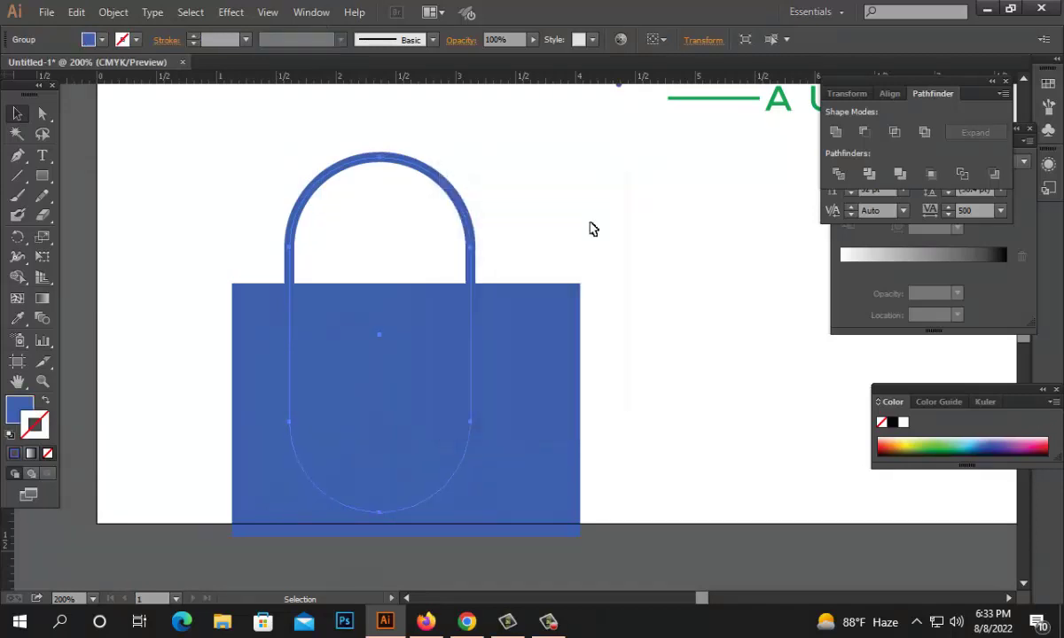
- Subtract the rectangle from the expanded outline with Minus Front, leaving an arched bag handle
key(ctrl+a)
click(874, 134)
right_click(423, 287)
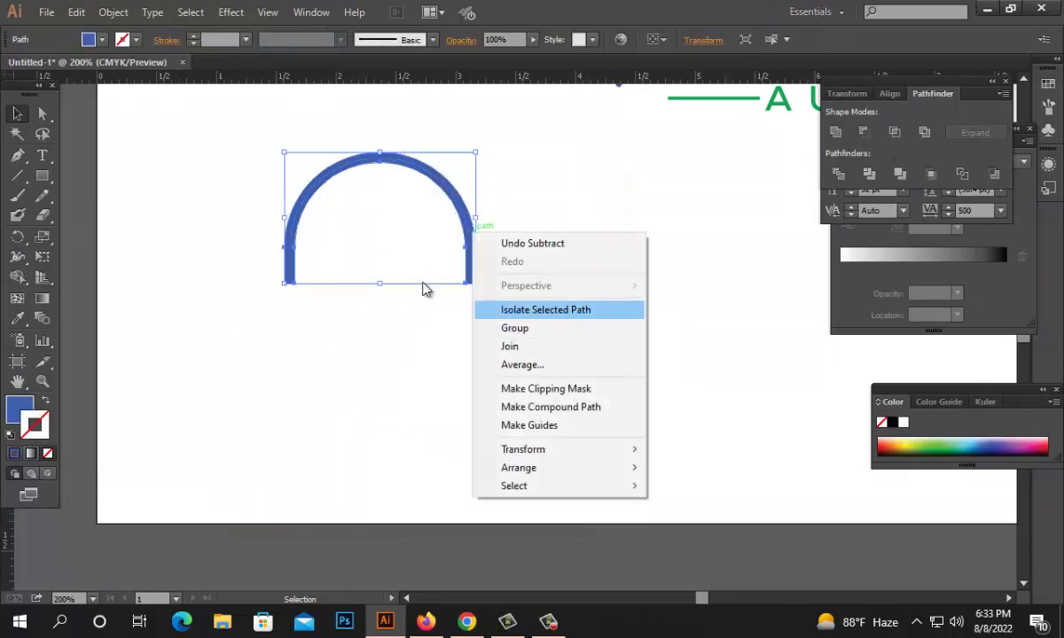
click(566, 235)
- Place the arched handle, reduced in size and tilted, over the upper stroke of the letter S
key(ctrl+1)
drag(460, 354, 518, 136)
drag(503, 177, 505, 182)
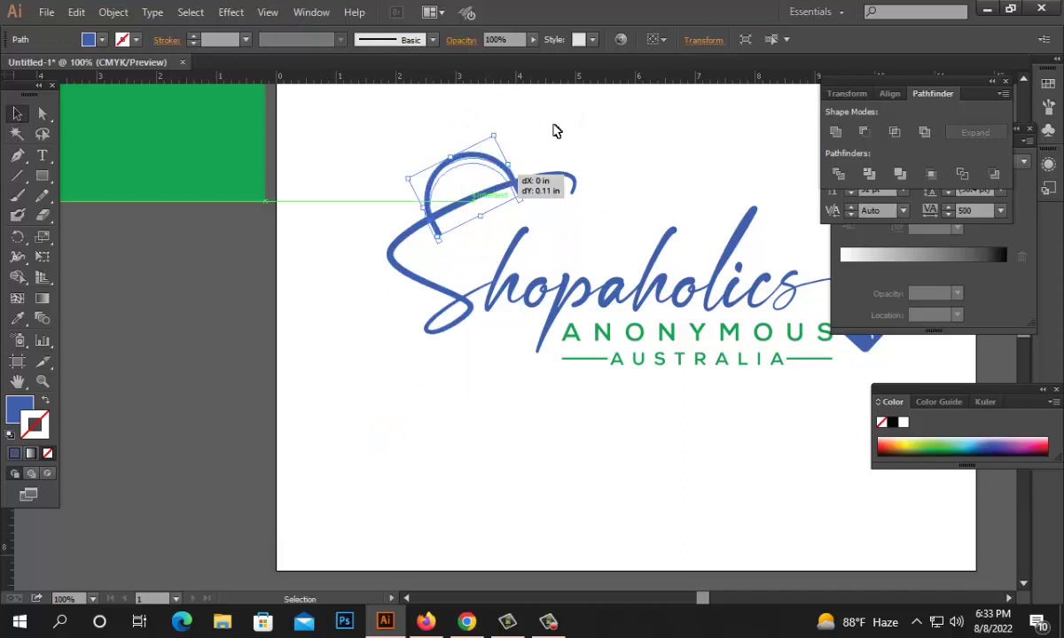
- Narrow the tilted handle and shift it along the upper stroke of the S
ctrl+click(523, 254)
ctrl+click(523, 254)
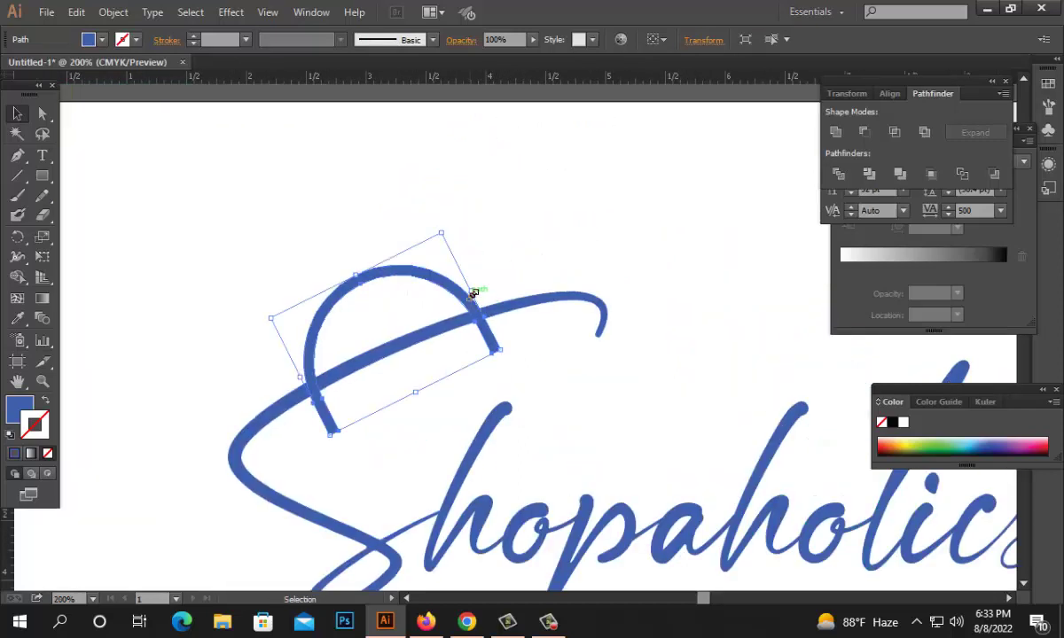
drag(475, 293, 413, 326)
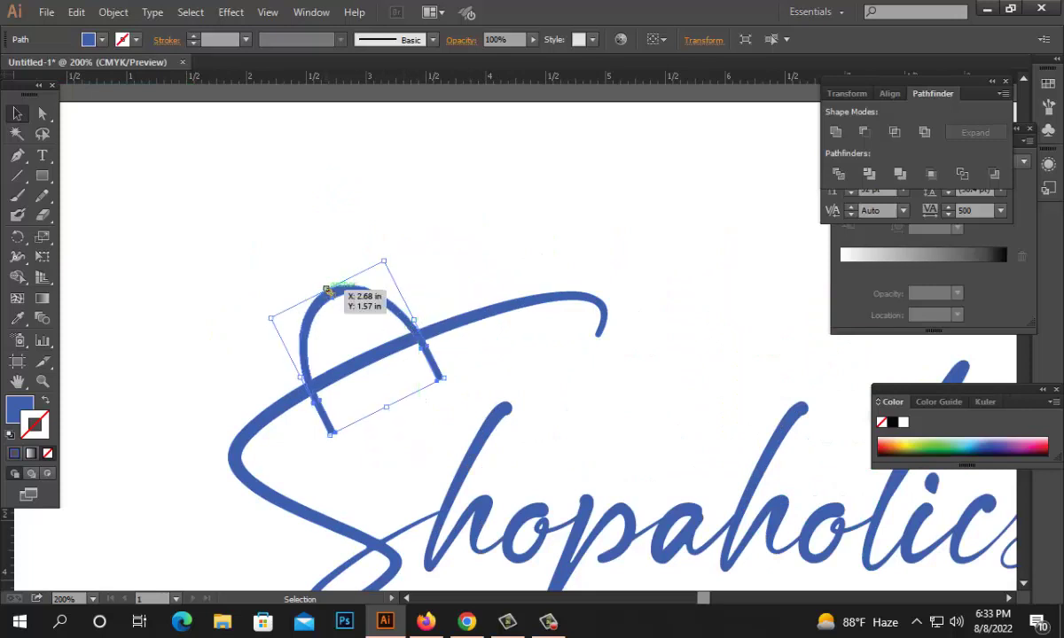
drag(329, 289, 396, 300)
click(449, 388)
- Draw a small blue circle at the lower end of the handle with the Ellipse tool
ctrl+click(445, 396)
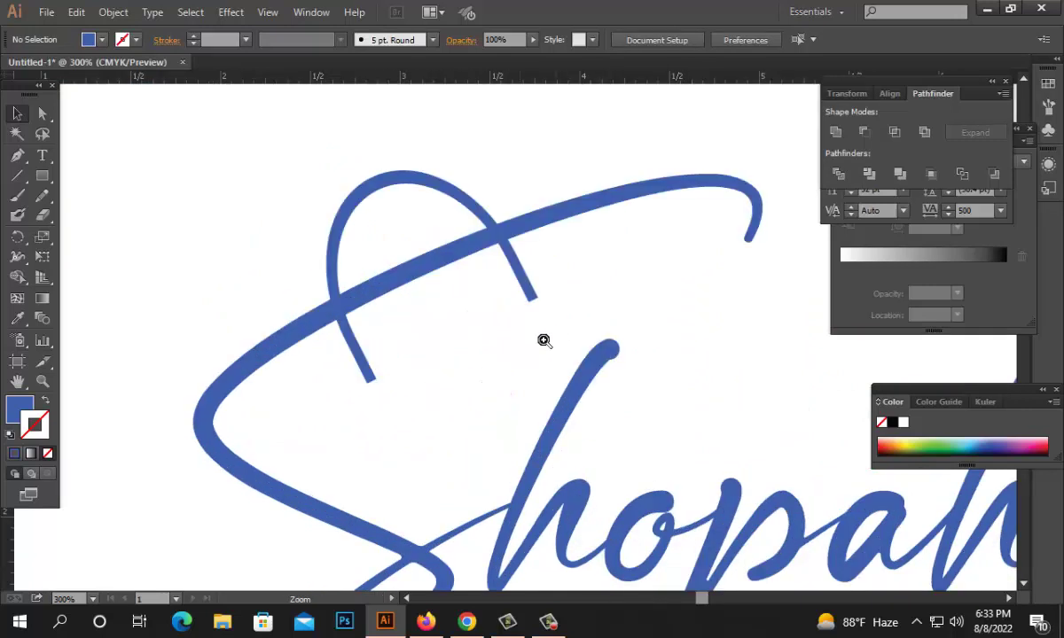
ctrl+click(540, 343)
drag(399, 347, 563, 259)
drag(49, 174, 129, 175)
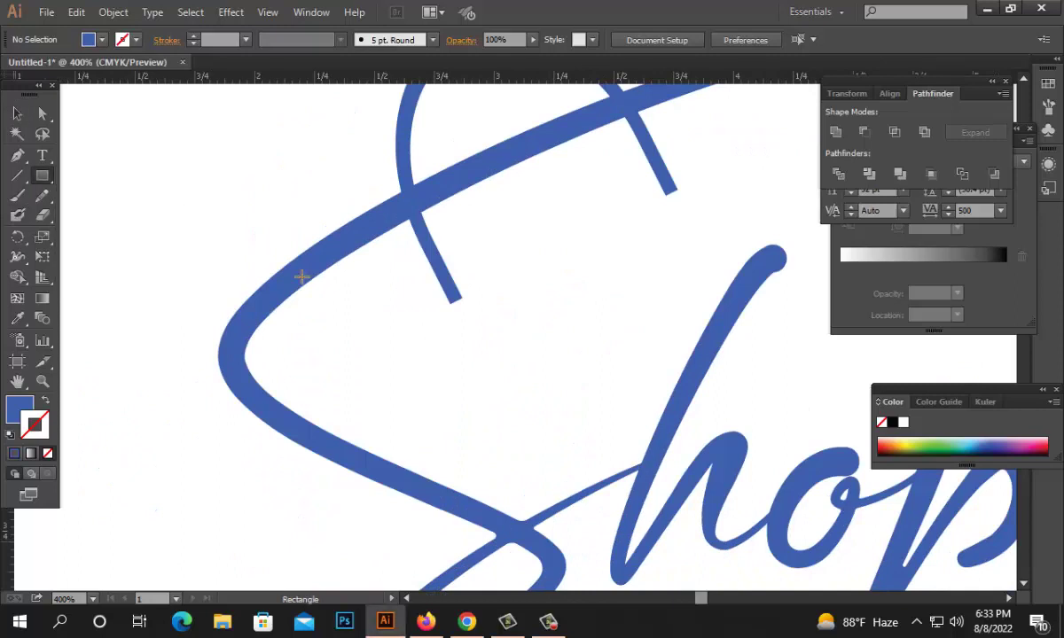
drag(46, 188, 160, 224)
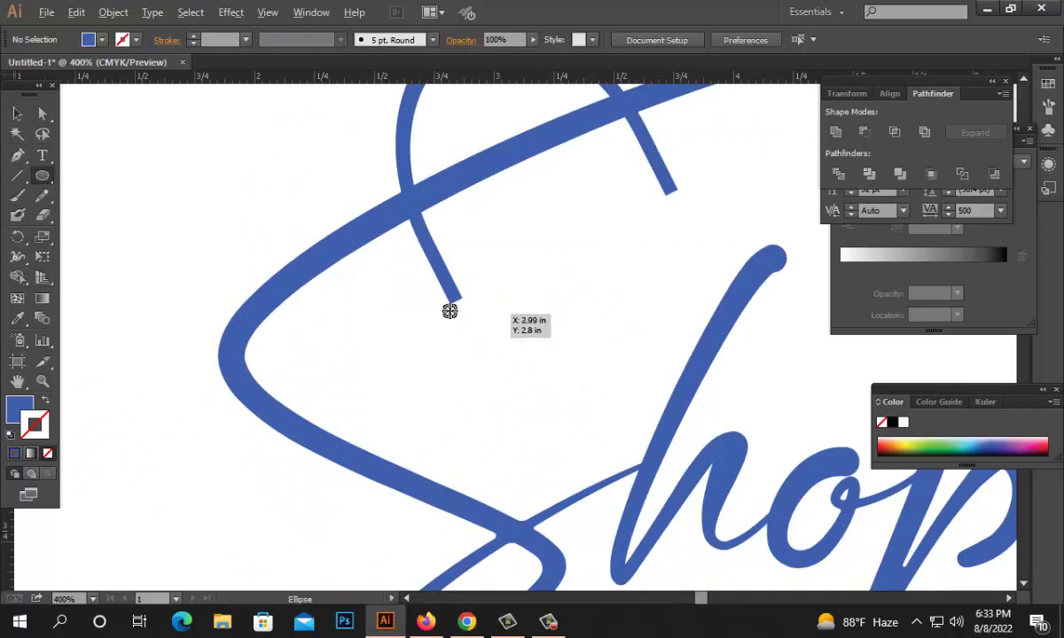
mouse_move(455, 304)
mouse_down()
mouse_move(473, 289)
mouse_move(523, 328)
mouse_up()
click(538, 352)
- Adjust the size and position of the circle so it caps the lower handle end
ctrl+click(539, 354)
ctrl+click(539, 354)
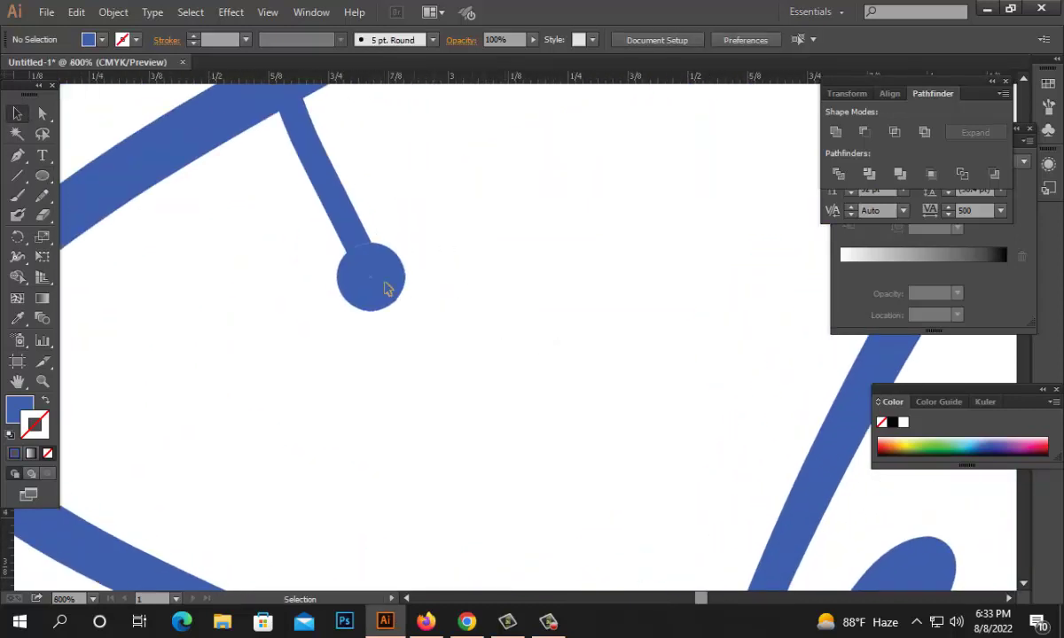
click(385, 289)
drag(410, 244, 439, 225)
- Copy the circle to the handle's other end and unite both circles with the handle
scroll(553, 249, down, 2)
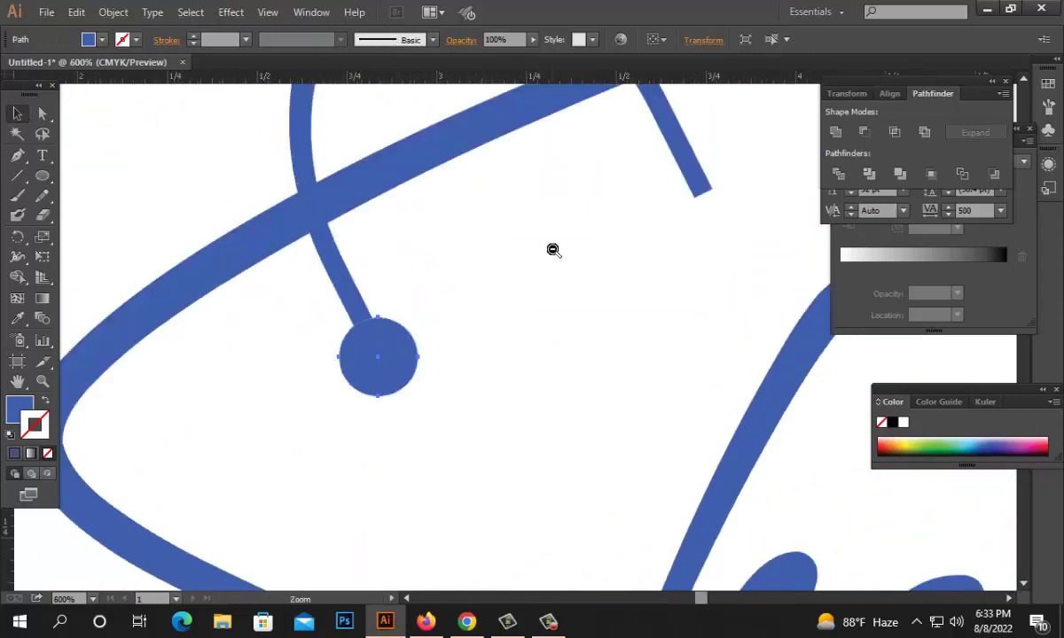
mouse_move(370, 419)
mouse_down()
mouse_move(546, 361)
mouse_move(570, 316)
mouse_up()
scroll(543, 343, down, 2)
click(422, 364)
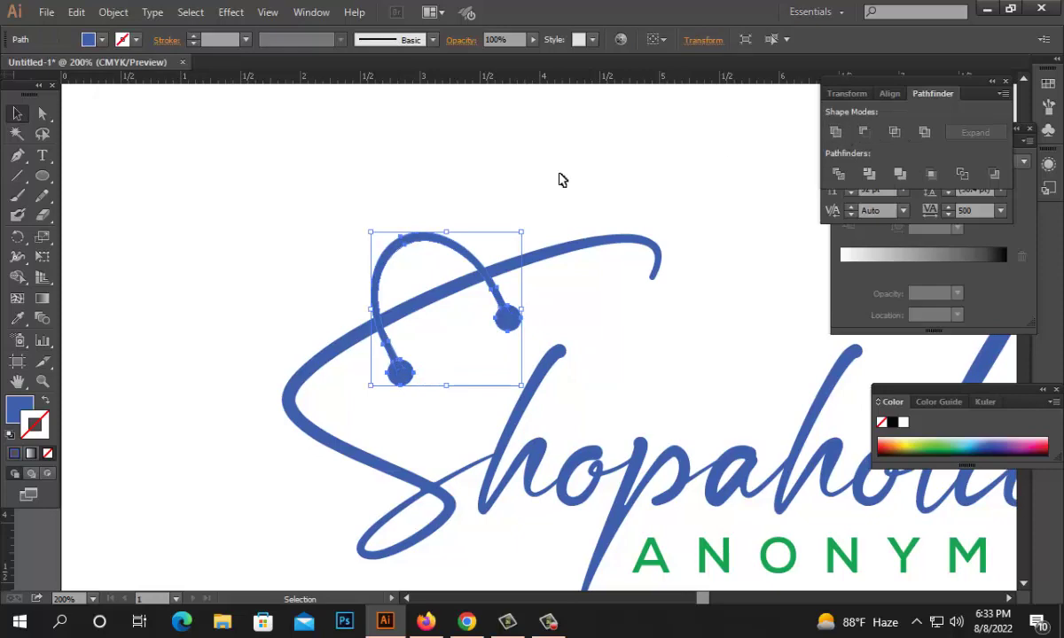
click(558, 180)
- Recolour the bag handle with the green sampled from the ANONYMOUS text
scroll(536, 368, down, 3)
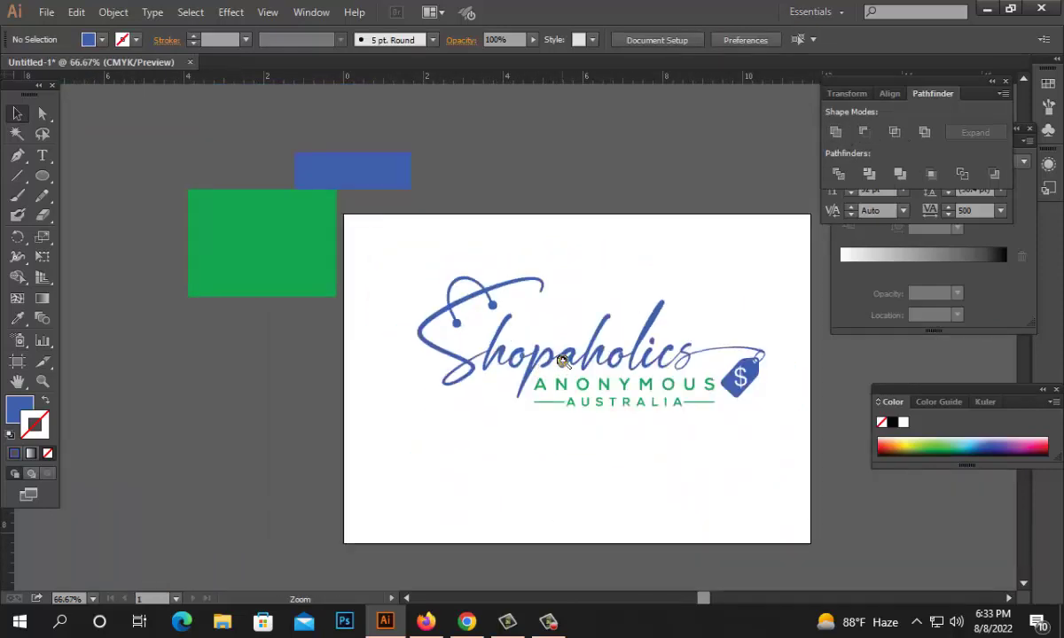
scroll(554, 328, up, 4)
scroll(447, 315, down, 1)
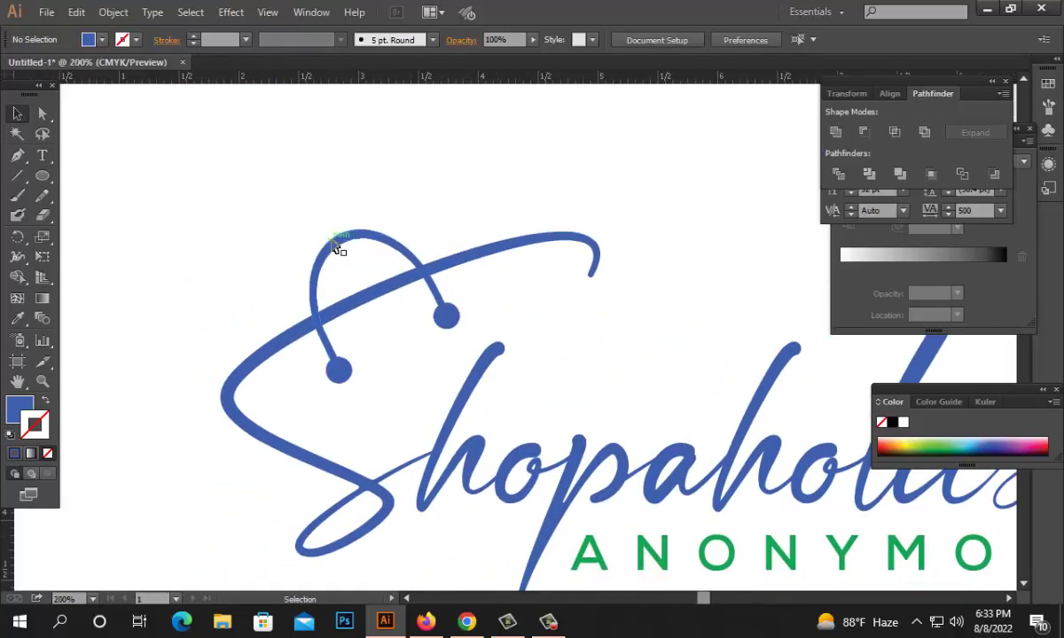
click(340, 243)
click(17, 321)
click(605, 548)
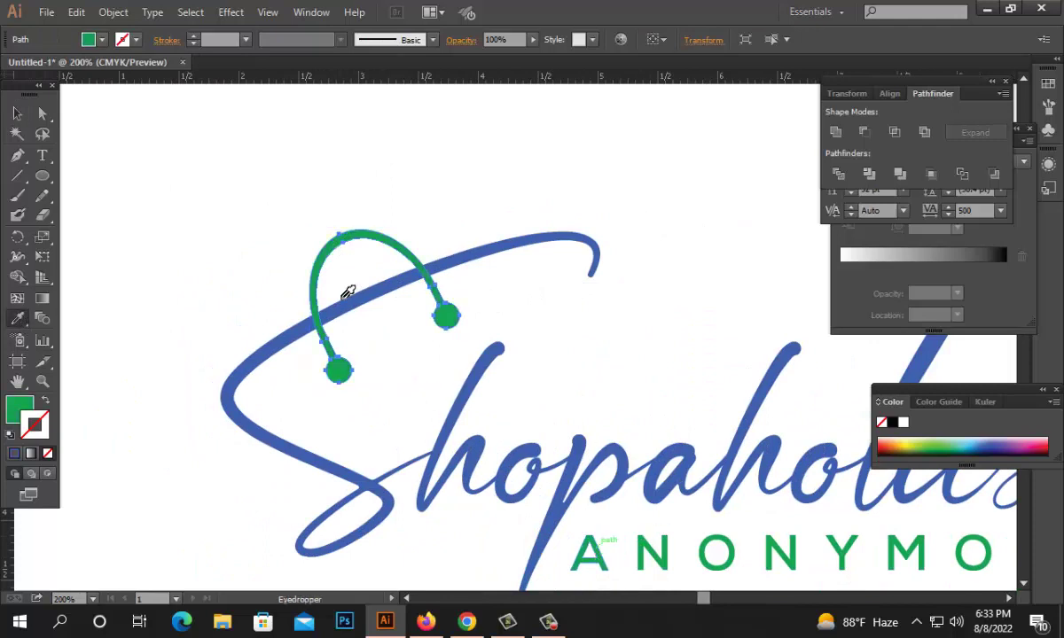
- Apply Offset Path to the green handle with an offset of 0.05, Miter joins and a miter limit of 4
click(21, 114)
click(131, 9)
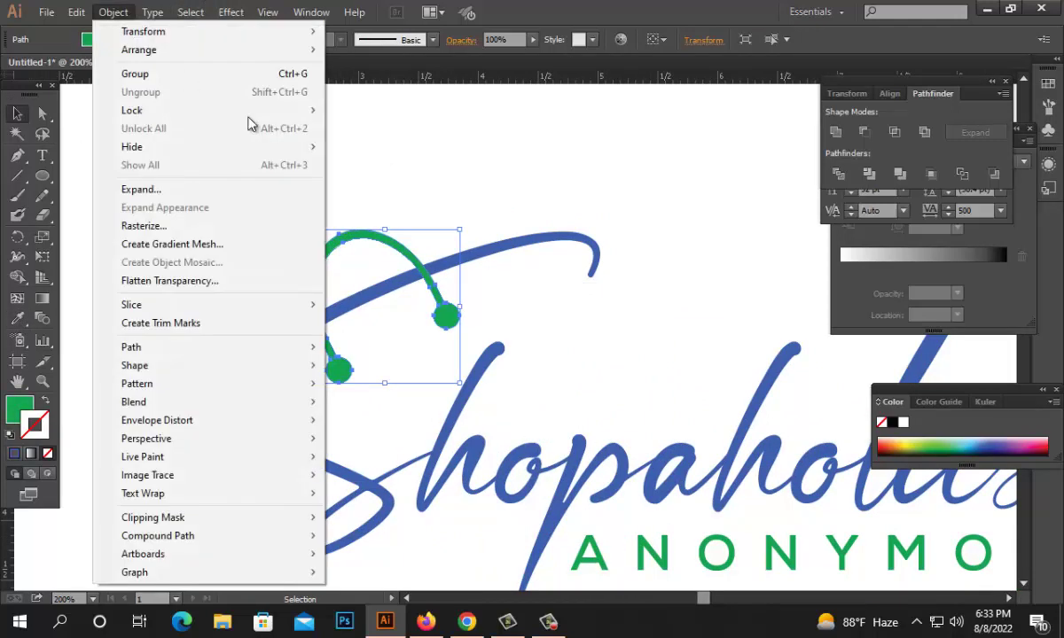
mouse_move(284, 351)
click(368, 416)
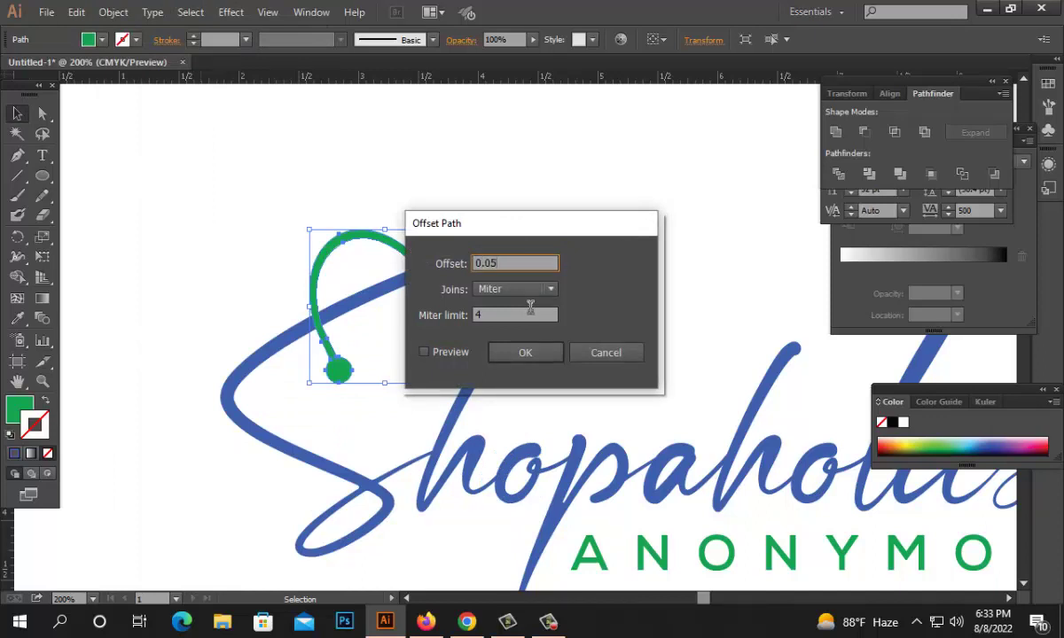
key(Return)
click(698, 258)
- Ungroup the Shopaholics lettering twice to release its individual letters
click(553, 242)
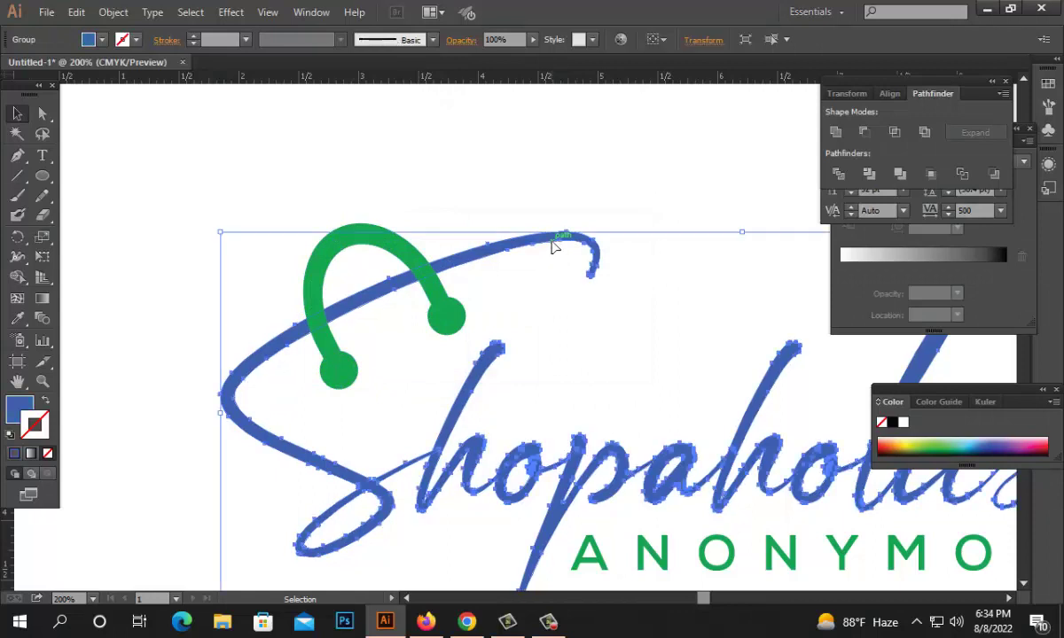
right_click(553, 241)
click(601, 339)
click(634, 209)
click(557, 263)
right_click(596, 261)
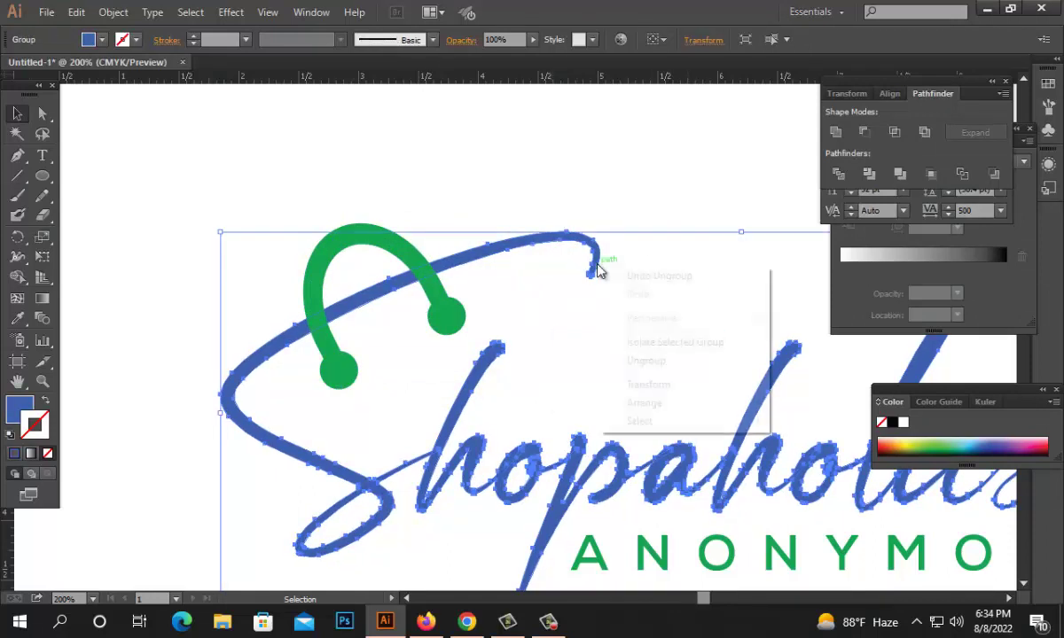
click(645, 361)
click(656, 227)
- Subtract the thick offset outline of the handle from the letter S with Minus Front
click(578, 238)
click(697, 293)
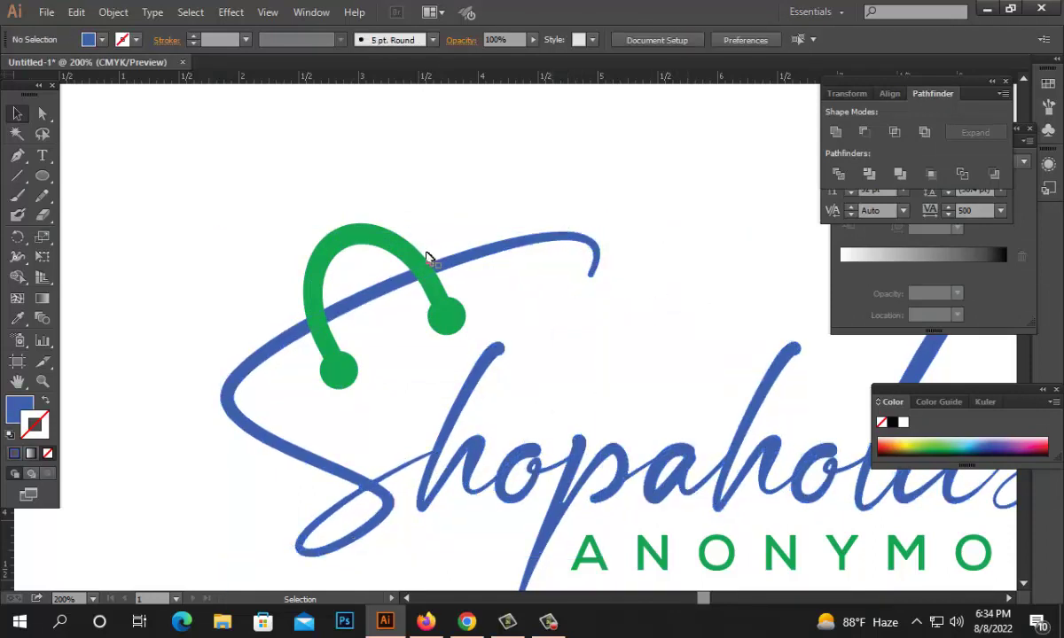
click(468, 255)
shift+click(459, 308)
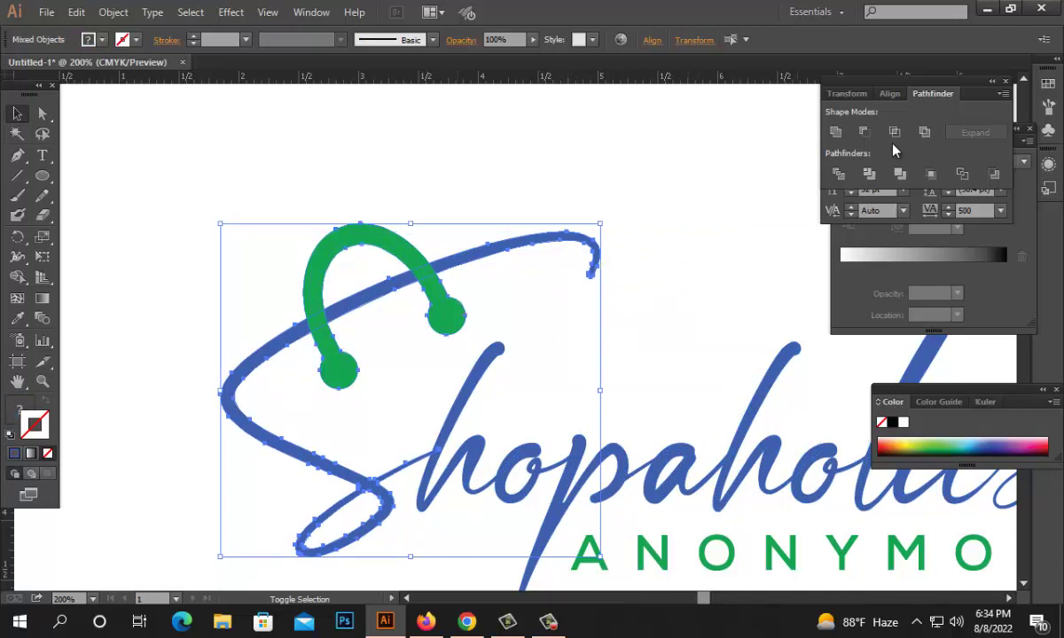
click(865, 133)
click(620, 171)
- Inspect the gaps cut around the handle on the S and undo the subtraction
ctrl+alt+click(584, 328)
ctrl+alt+click(585, 330)
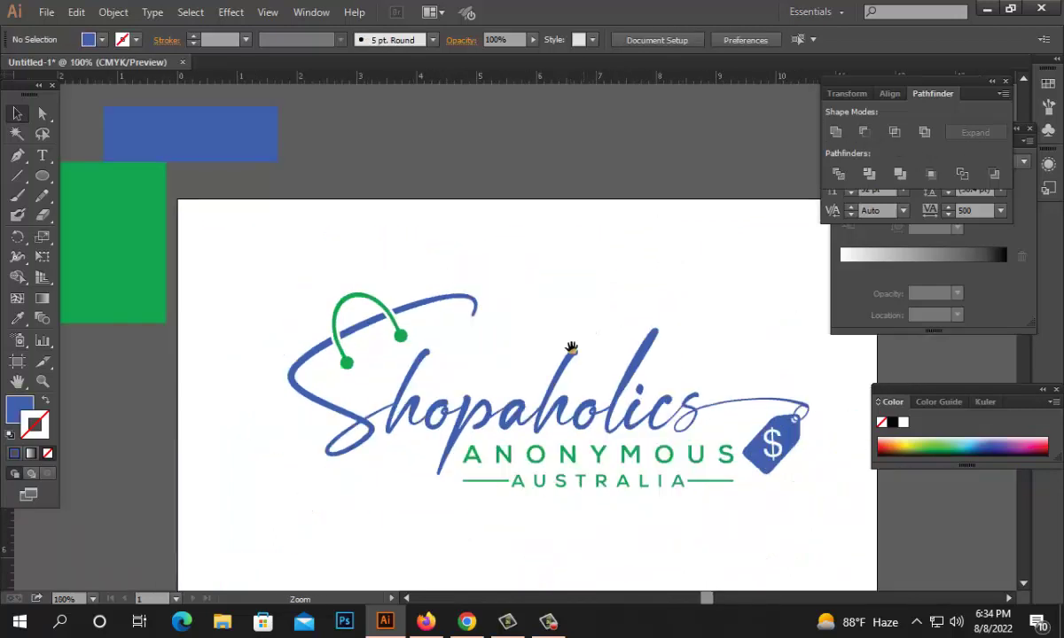
drag(504, 353, 632, 317)
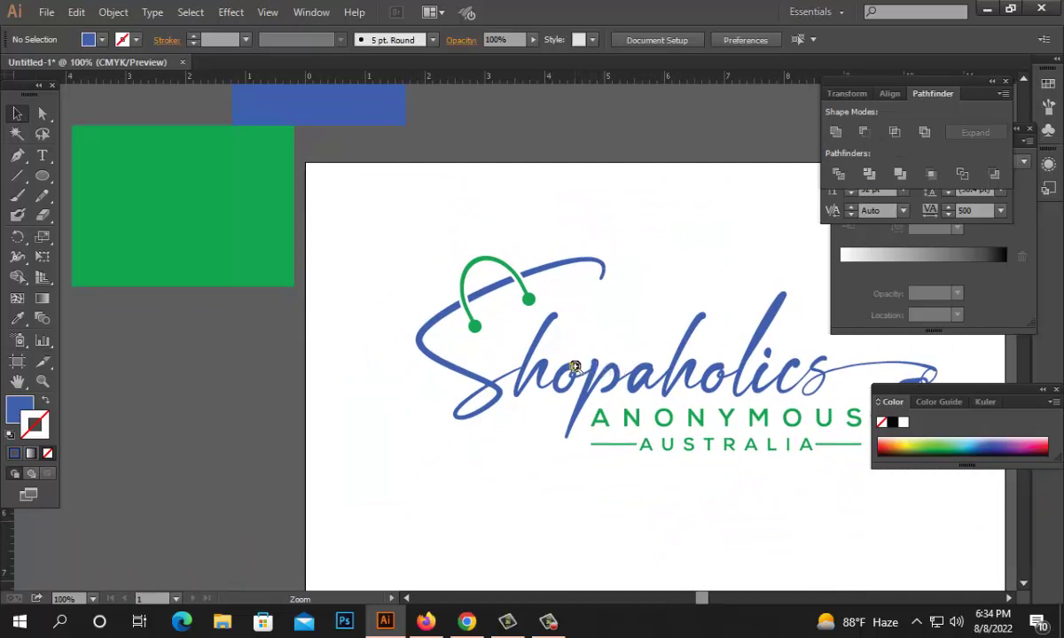
click(522, 343)
click(521, 343)
click(516, 294)
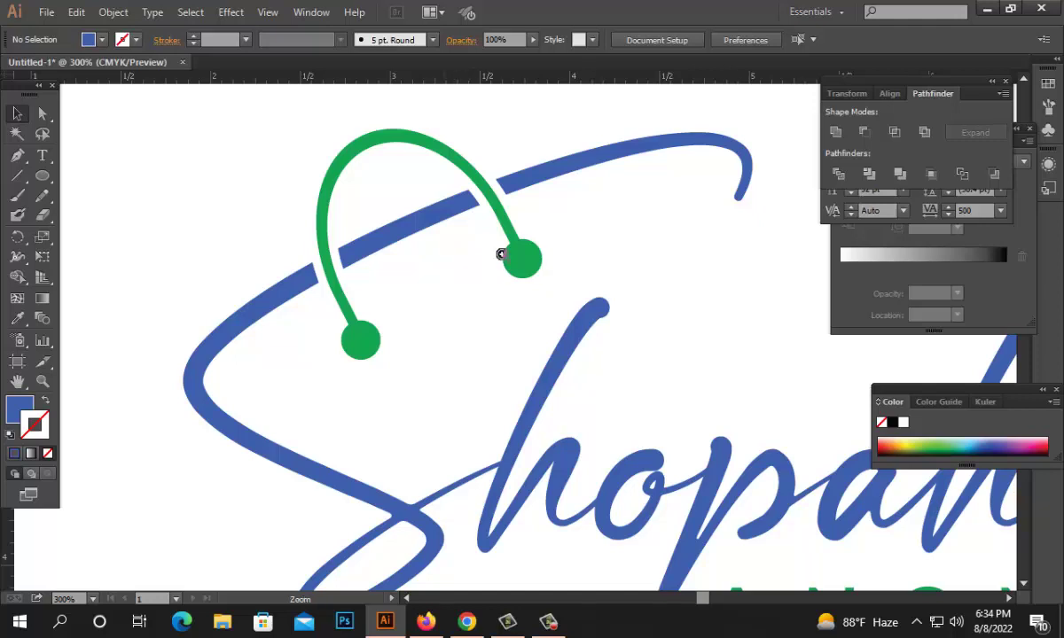
key(ctrl+z)
key(ctrl+z)
key(ctrl+z)
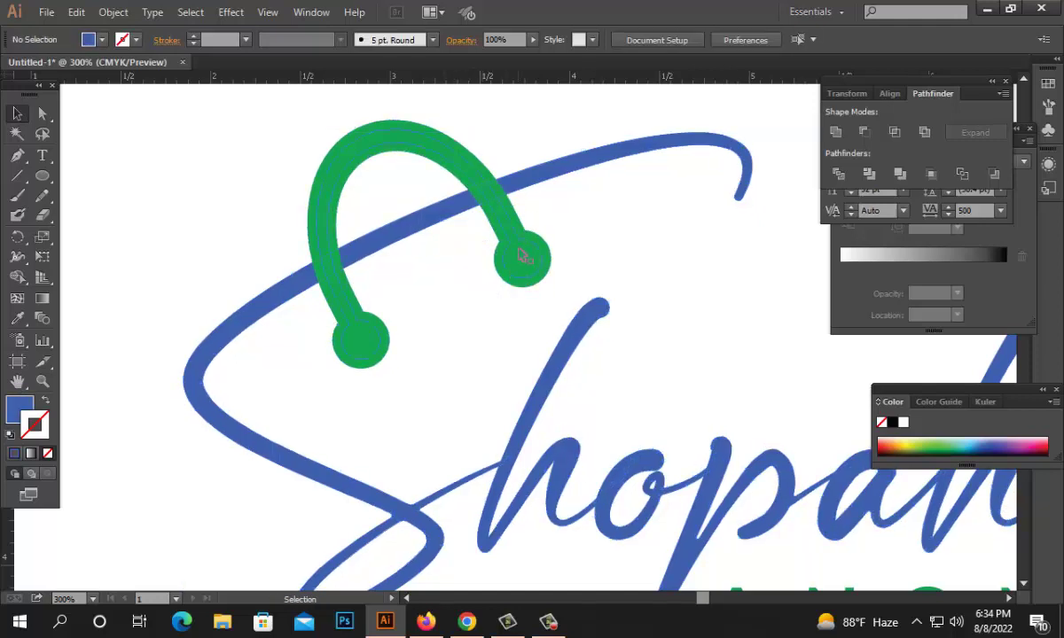
- Delete the thick offset outline around the green handle
click(521, 255)
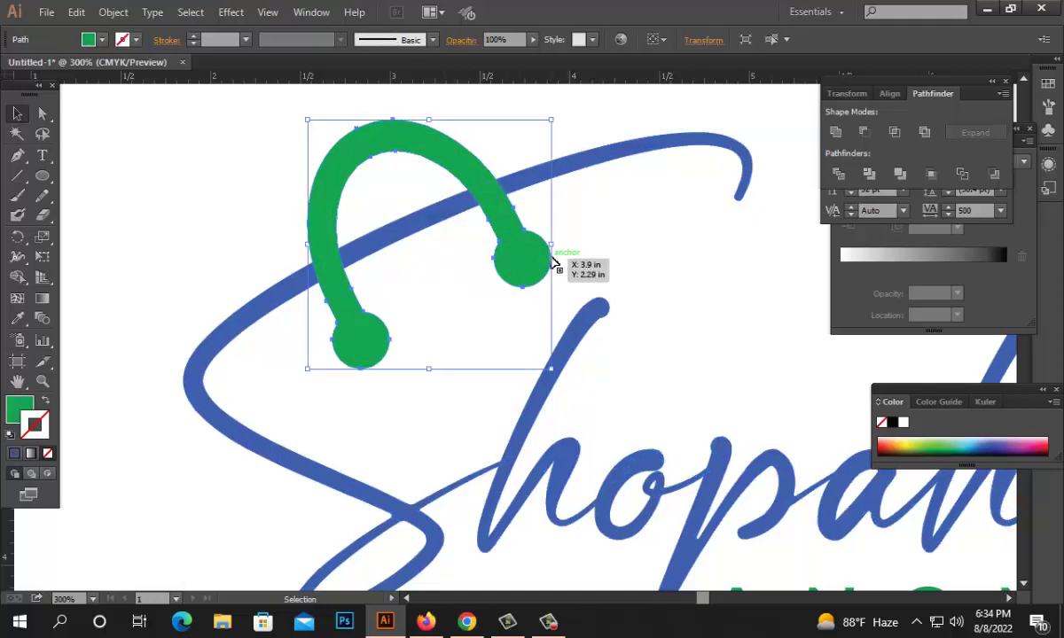
key(Delete)
- Draw a closed Pen patch over the S stroke beside the inner edge of the handle's lower-left leg
key(ctrl+space)
ctrl+click(432, 306)
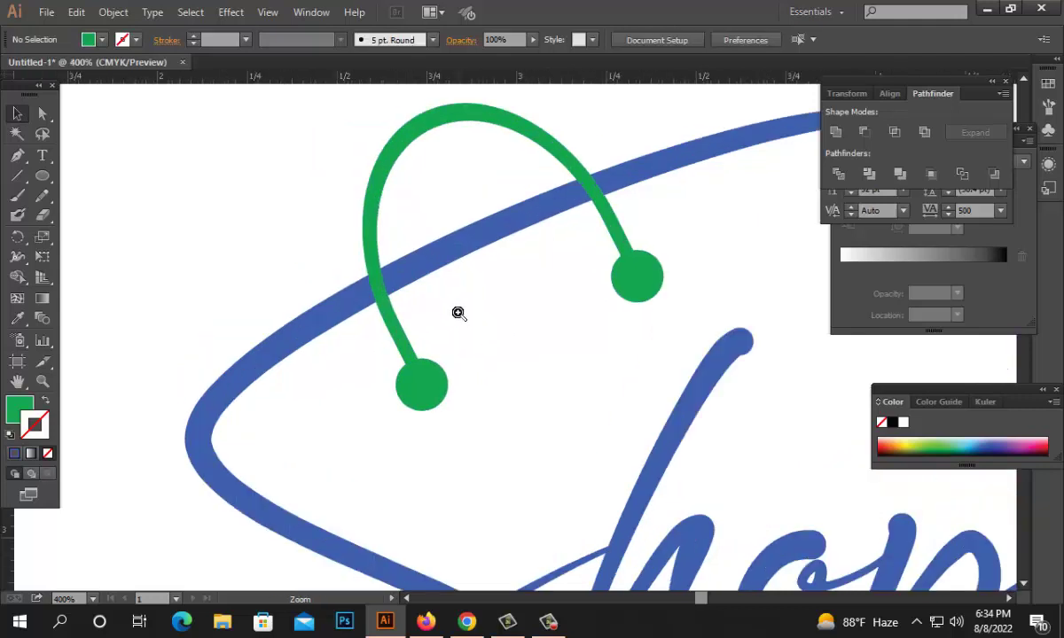
ctrl+click(458, 313)
click(435, 350)
key(p)
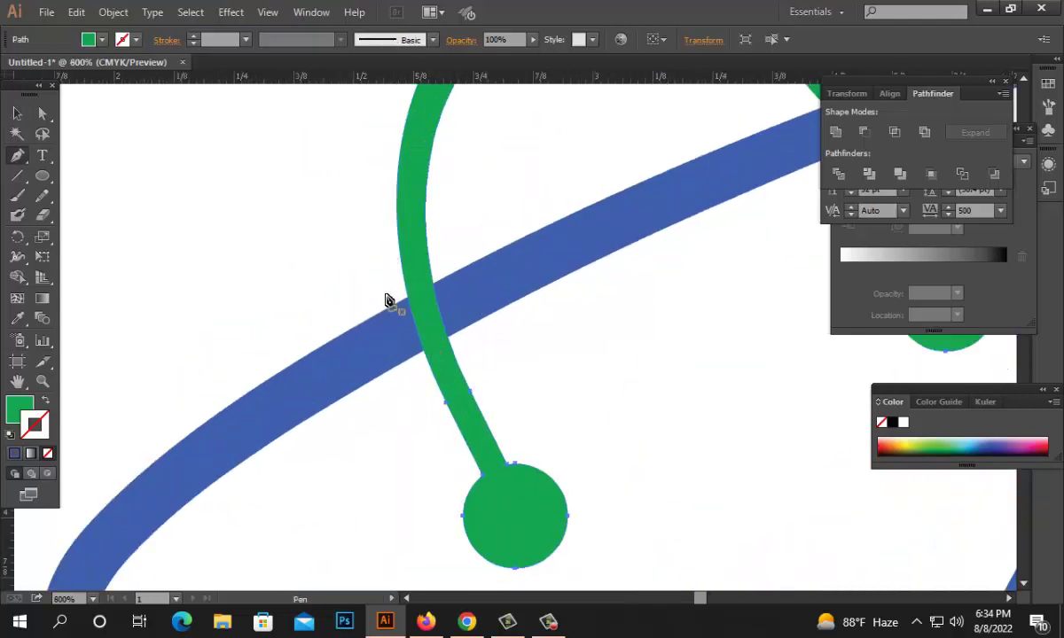
key(ctrl+z)
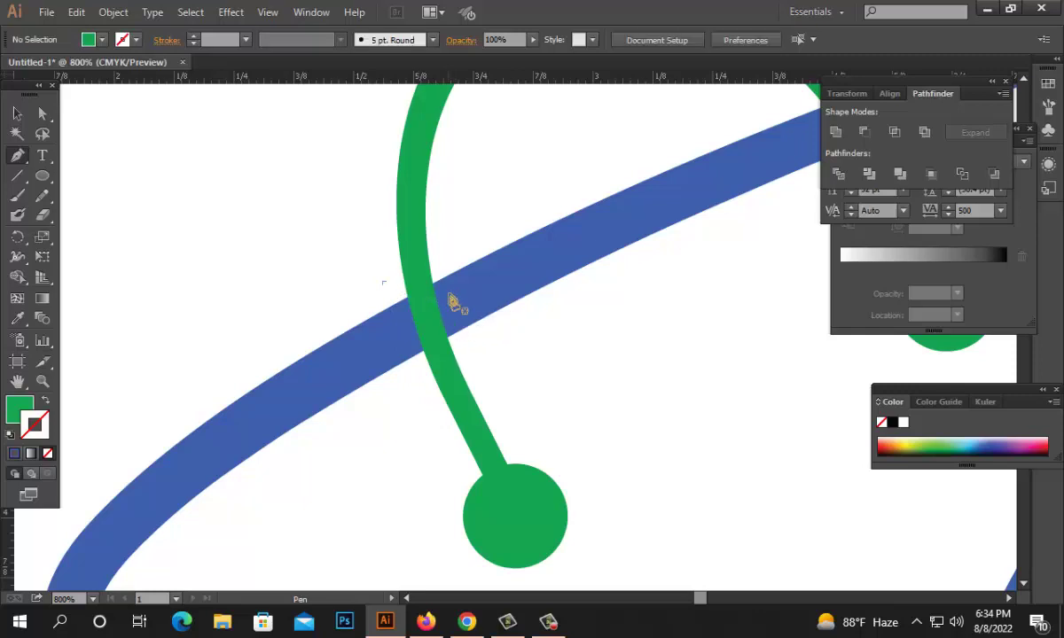
click(453, 402)
drag(545, 390, 517, 327)
click(513, 319)
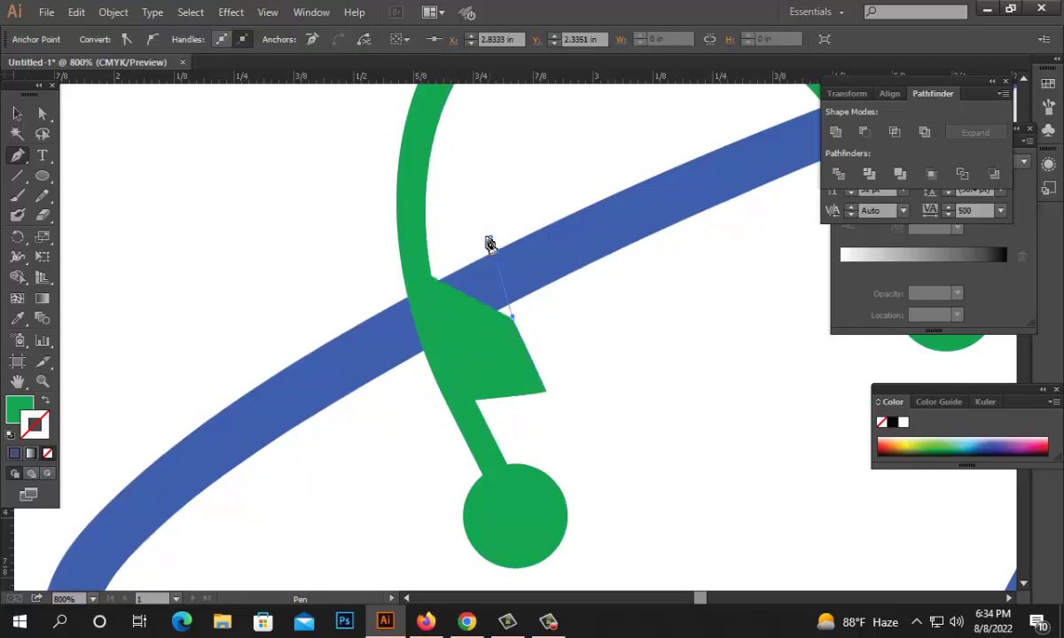
click(490, 237)
drag(421, 270, 422, 302)
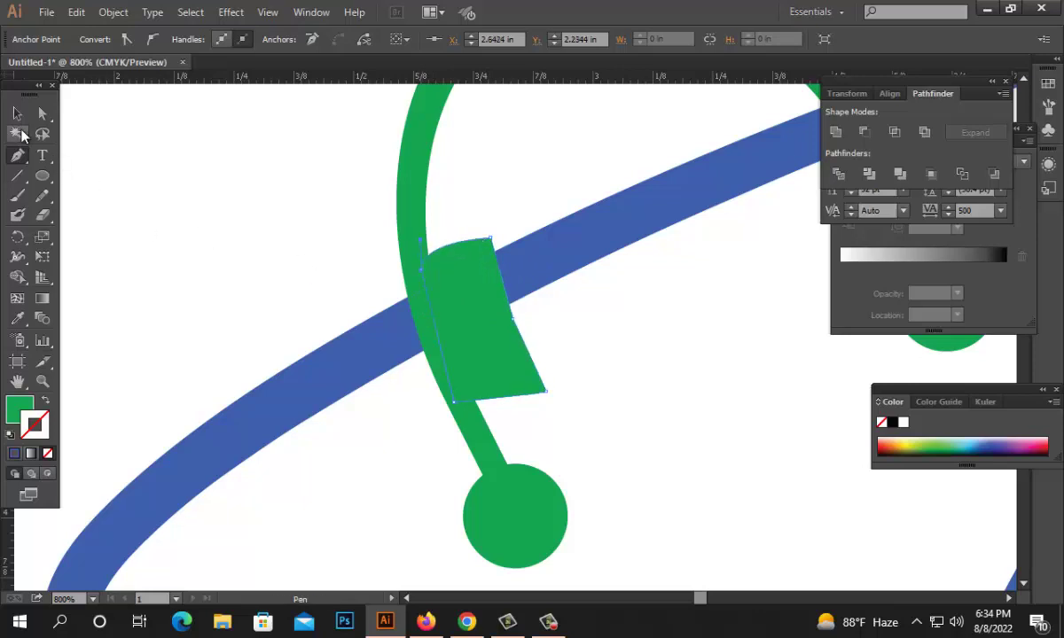
- Subtract the green Pen patch from the blue lettering with Minus Front
click(17, 113)
shift+click(725, 188)
click(871, 134)
click(633, 357)
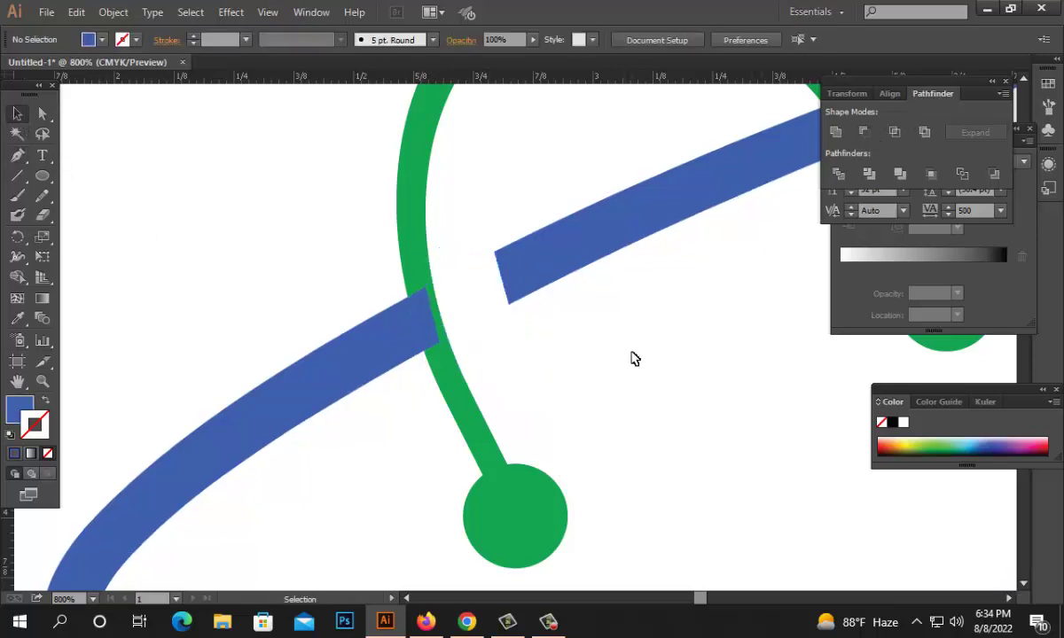
- Draw a closed four-sided Pen patch over the crossing of the S stroke and the handle's right leg
ctrl+alt+click(623, 332)
ctrl+alt+click(622, 332)
ctrl+alt+click(622, 332)
ctrl+click(513, 305)
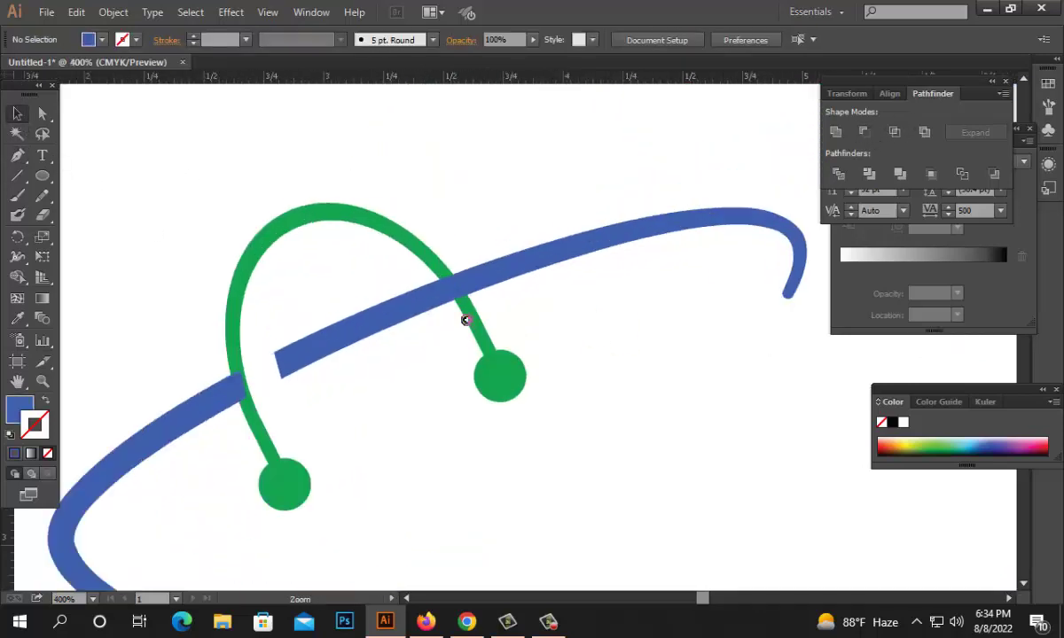
click(465, 320)
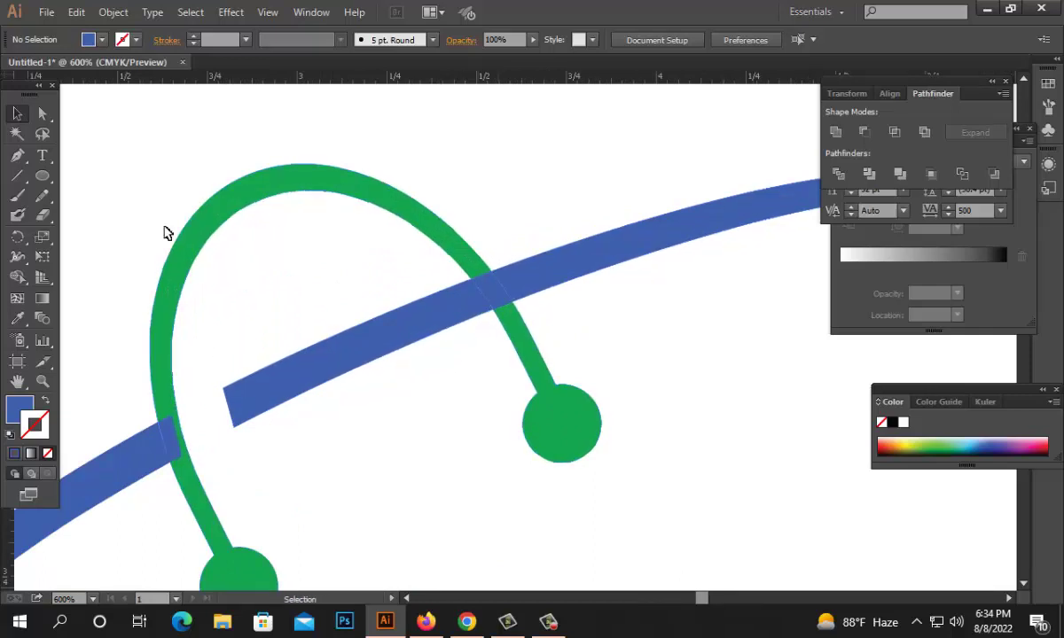
drag(42, 175, 84, 165)
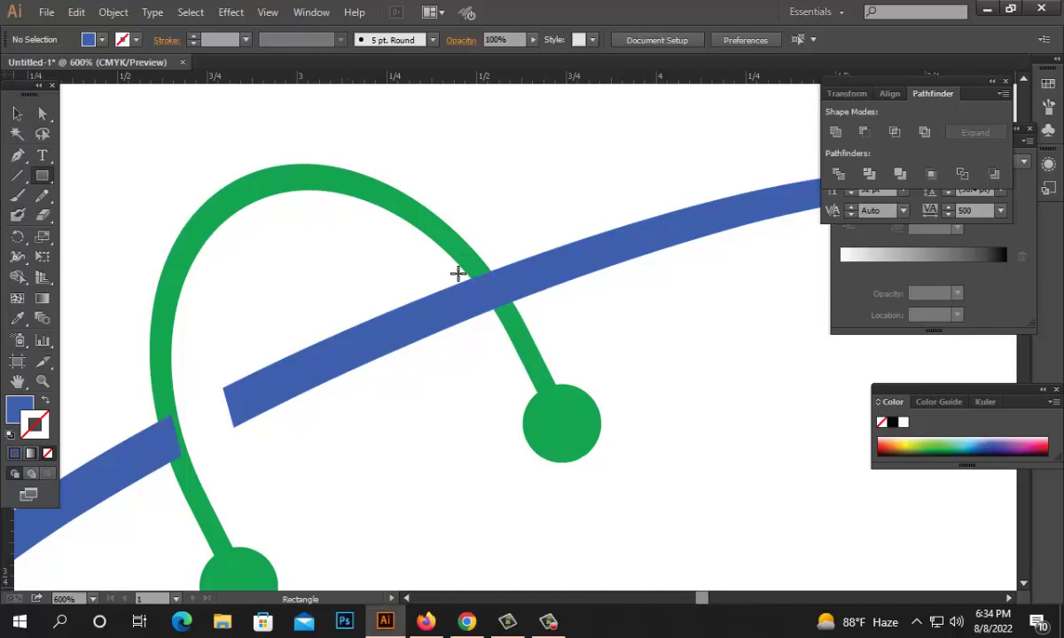
click(17, 155)
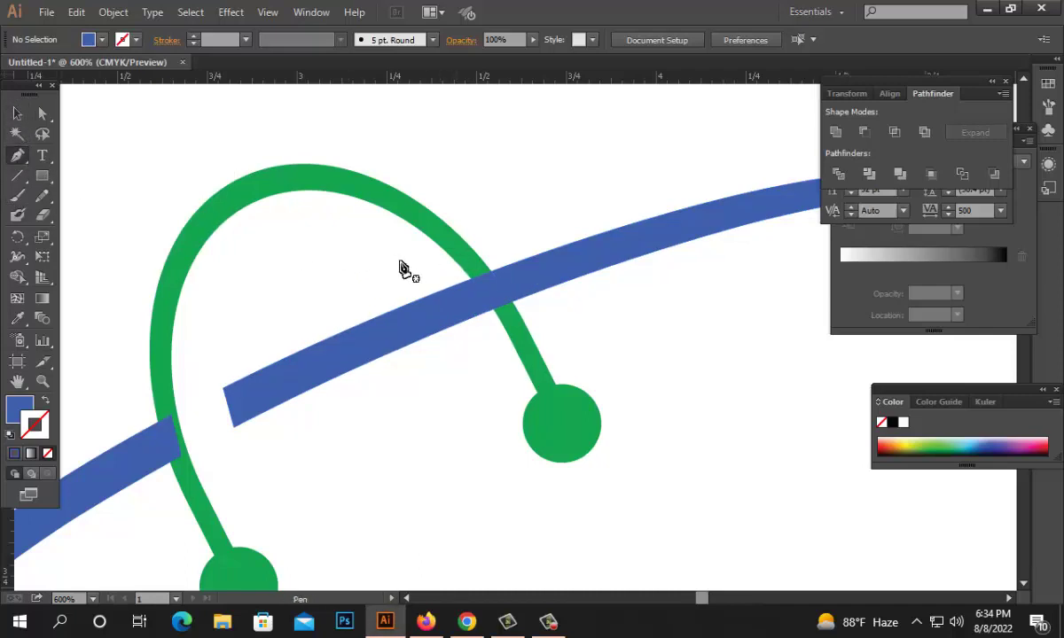
drag(433, 278, 510, 254)
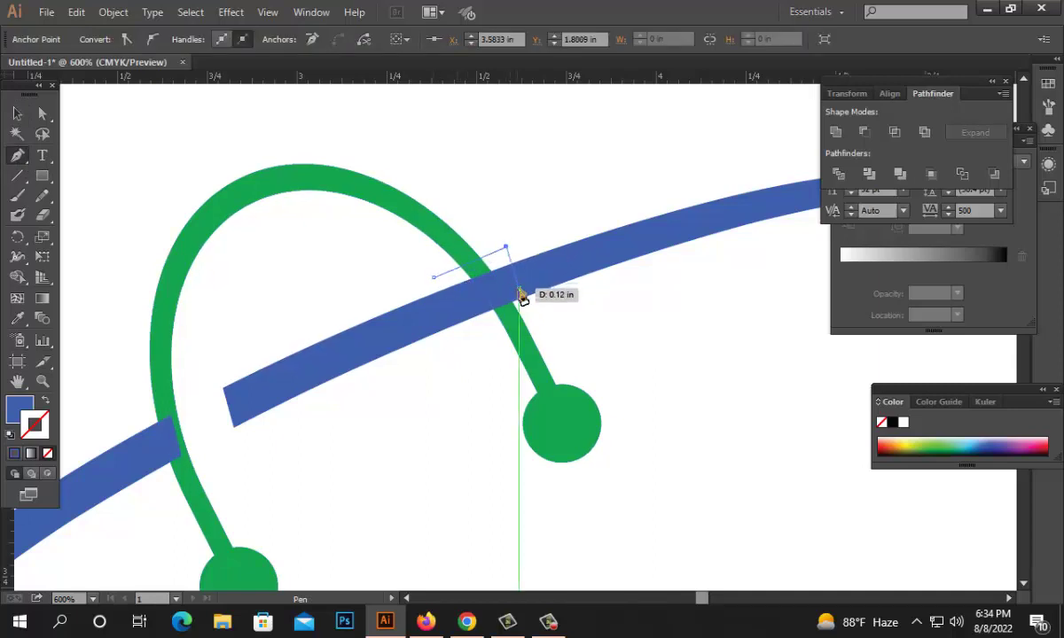
click(517, 288)
click(444, 310)
click(435, 279)
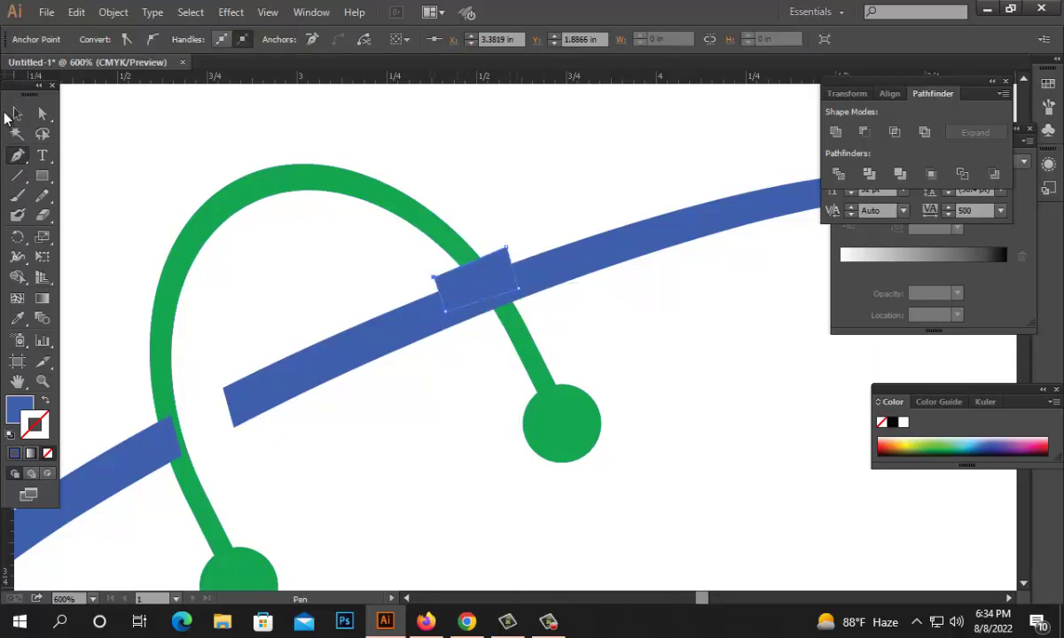
- Subtract the four-sided patch from the green handle with Minus Front
click(17, 114)
shift+click(435, 211)
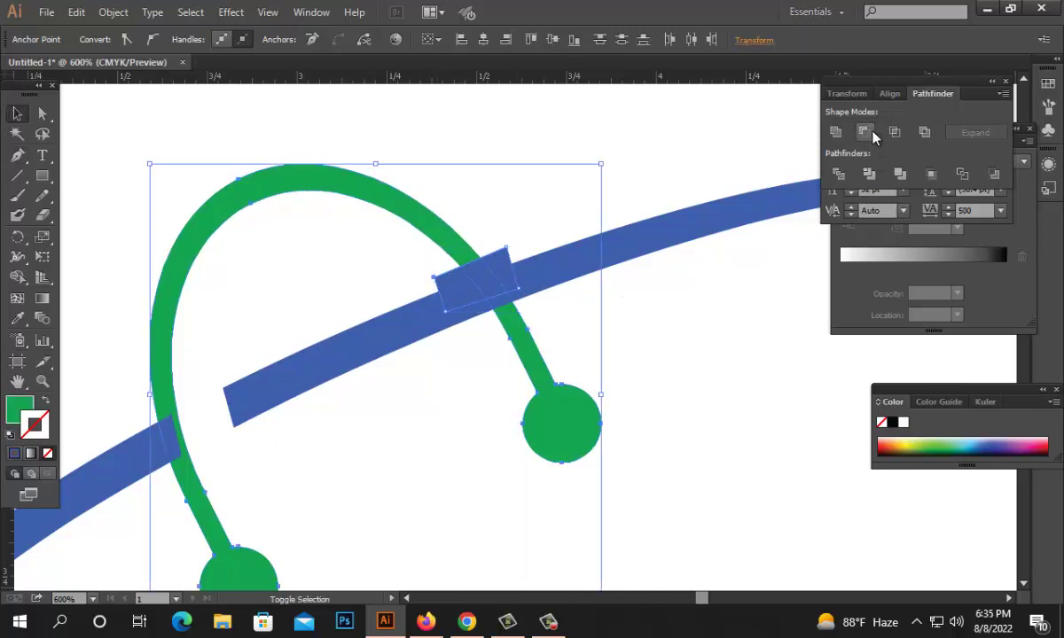
click(873, 137)
click(535, 332)
- Ungroup the cut S and unite its upper stroke with the handle's right end piece
key(ctrl+minus)
key(ctrl+minus)
key(ctrl+minus)
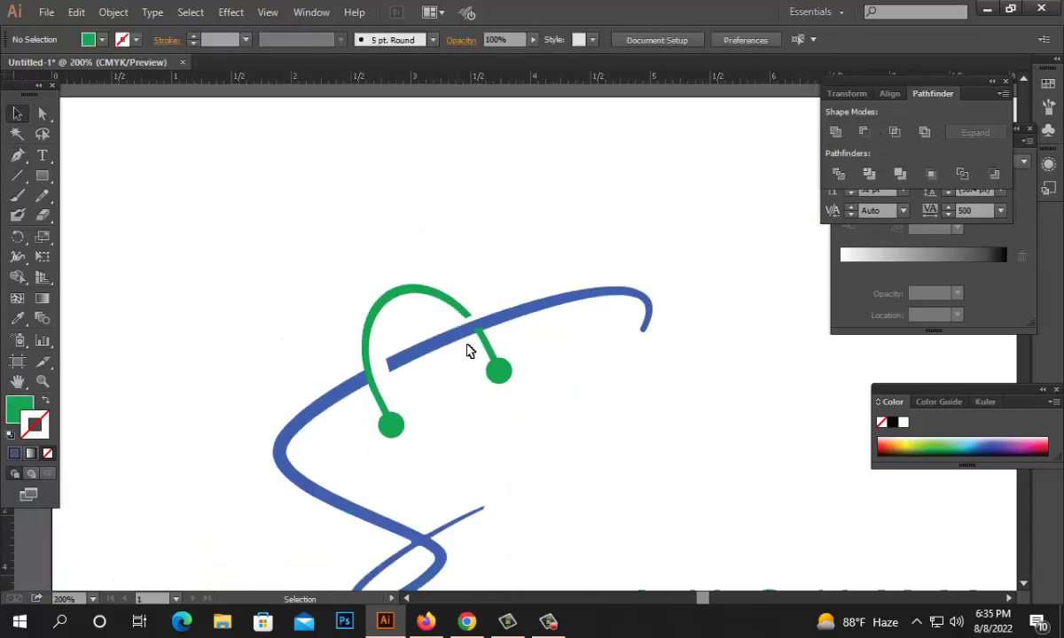
click(487, 329)
right_click(504, 329)
click(551, 422)
drag(544, 375, 477, 340)
click(511, 327)
click(835, 132)
click(468, 306)
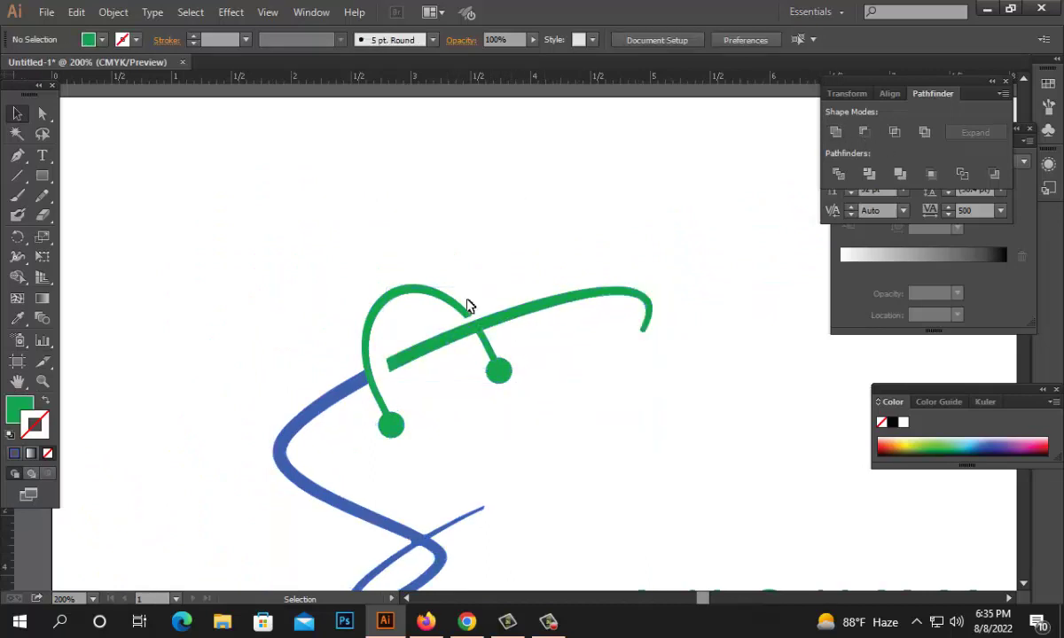
- Unite the lower part of the S with the handle's arch and left leg
ctrl+click(446, 394)
drag(379, 295, 343, 321)
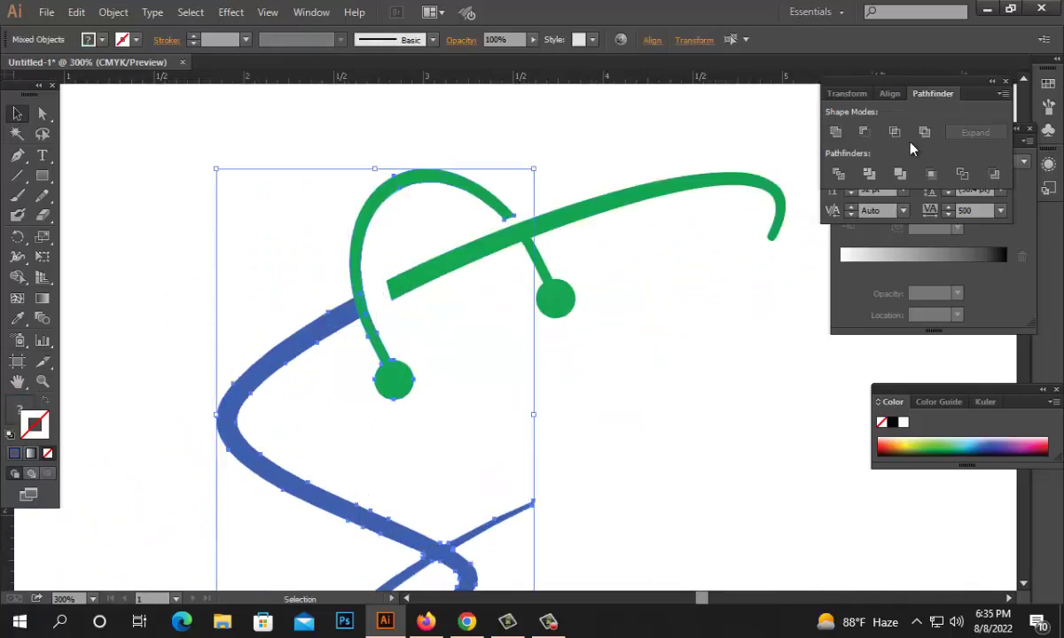
click(835, 132)
- Recolour the united lower S and handle with the blue sampled from the price tag
click(16, 318)
key(ctrl+minus)
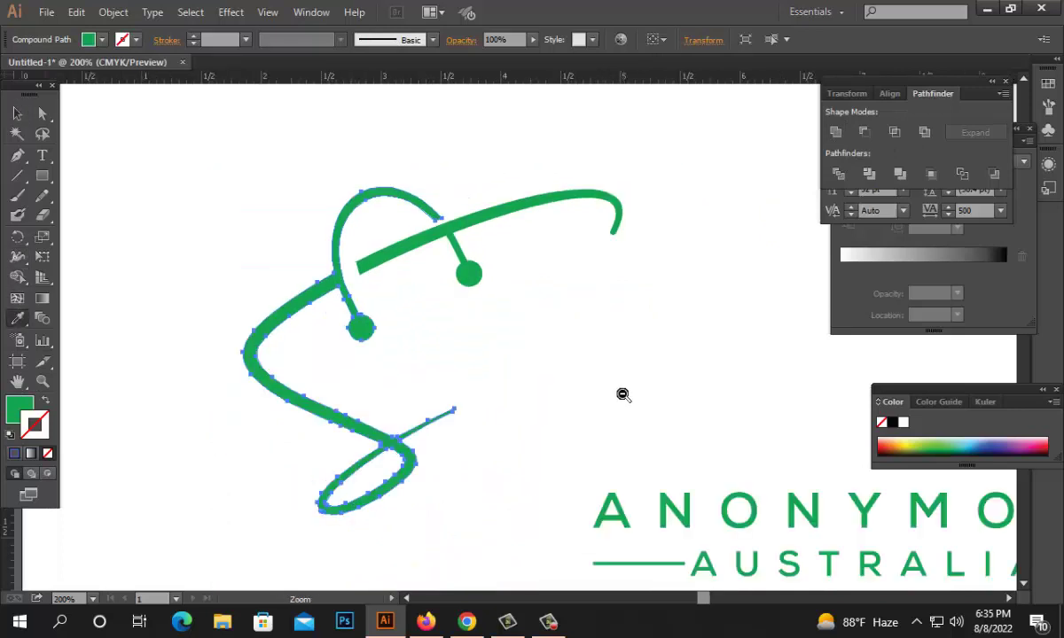
key(ctrl+minus)
key(ctrl+minus)
key(ctrl+minus)
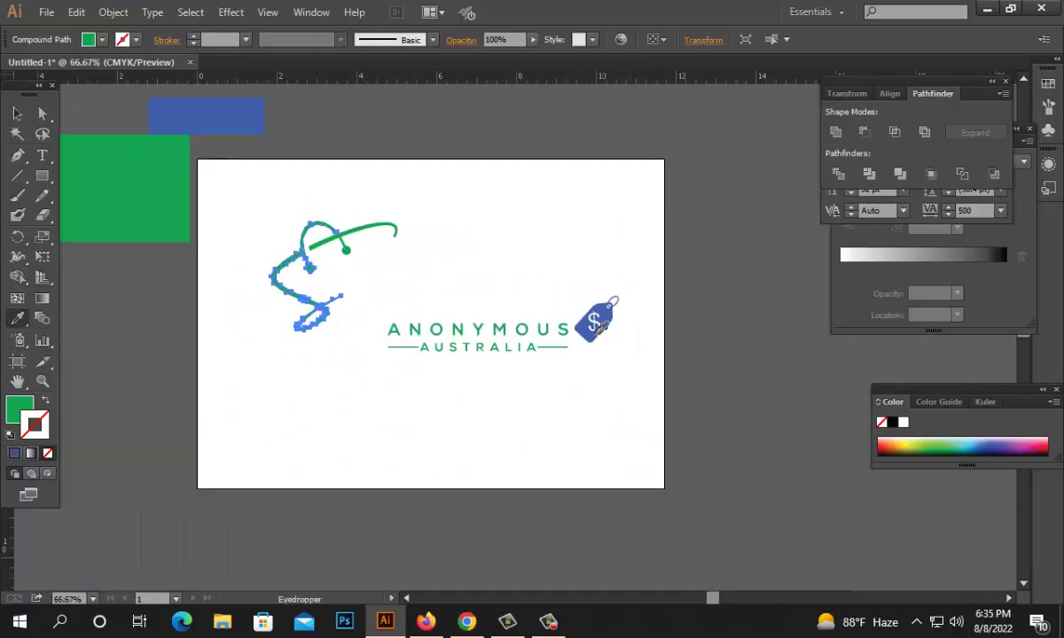
key(v)
click(514, 202)
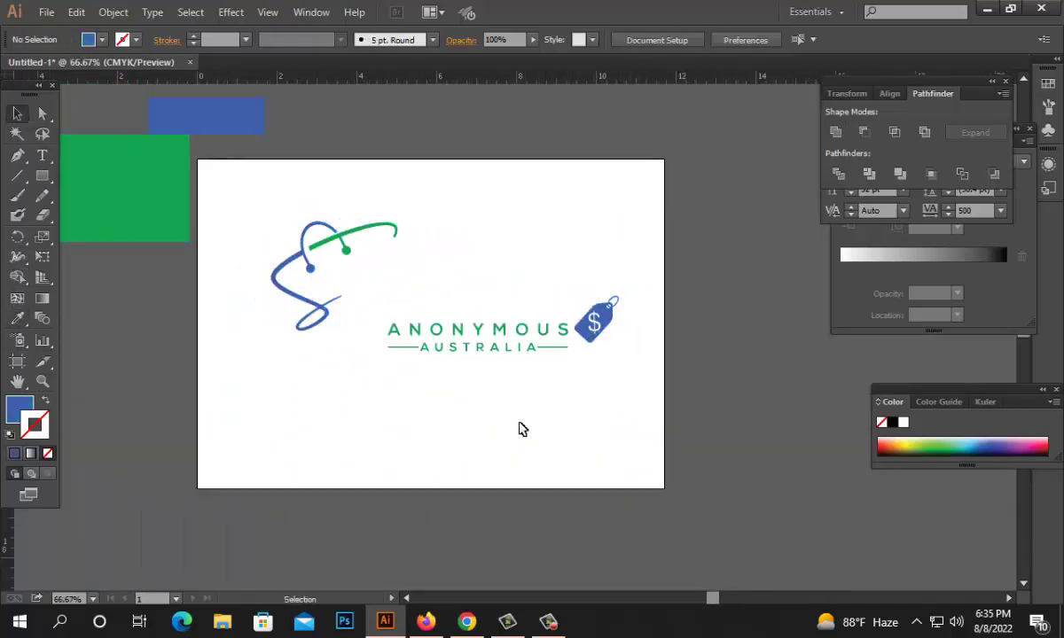
- Undo the recolouring, the unites and the cuts back to the uncut lettering with the first Pen patch
key(ctrl+z)
key(ctrl+z)
key(ctrl+z)
key(ctrl+z)
key(ctrl+z)
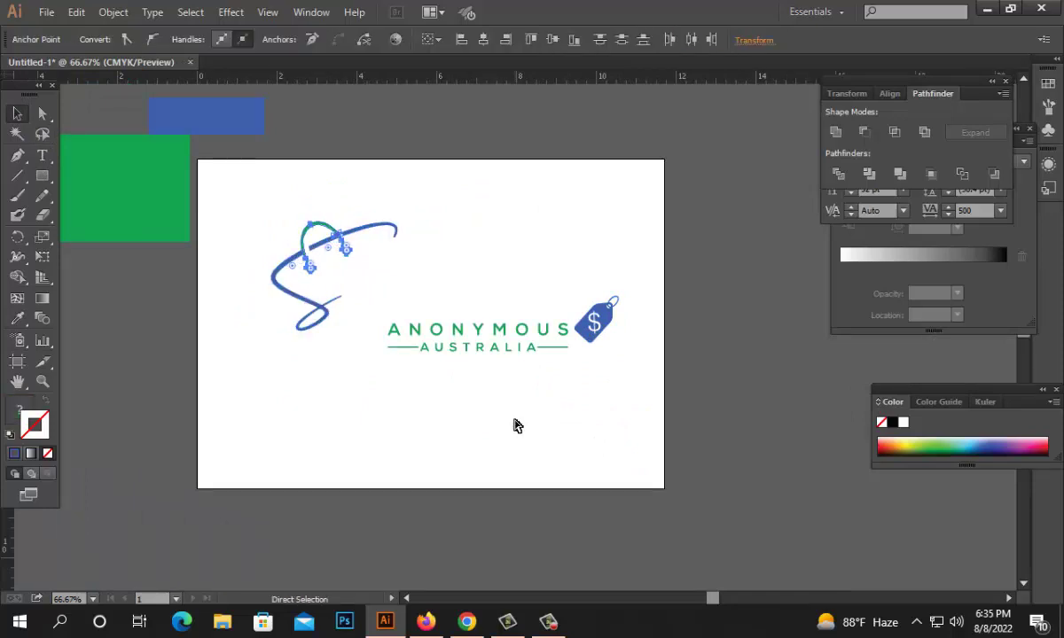
key(ctrl+z)
key(ctrl+z)
- Ungroup the Shopaholics lettering, test that the S moves separately, and undo the test move
click(468, 430)
ctrl+click(462, 271)
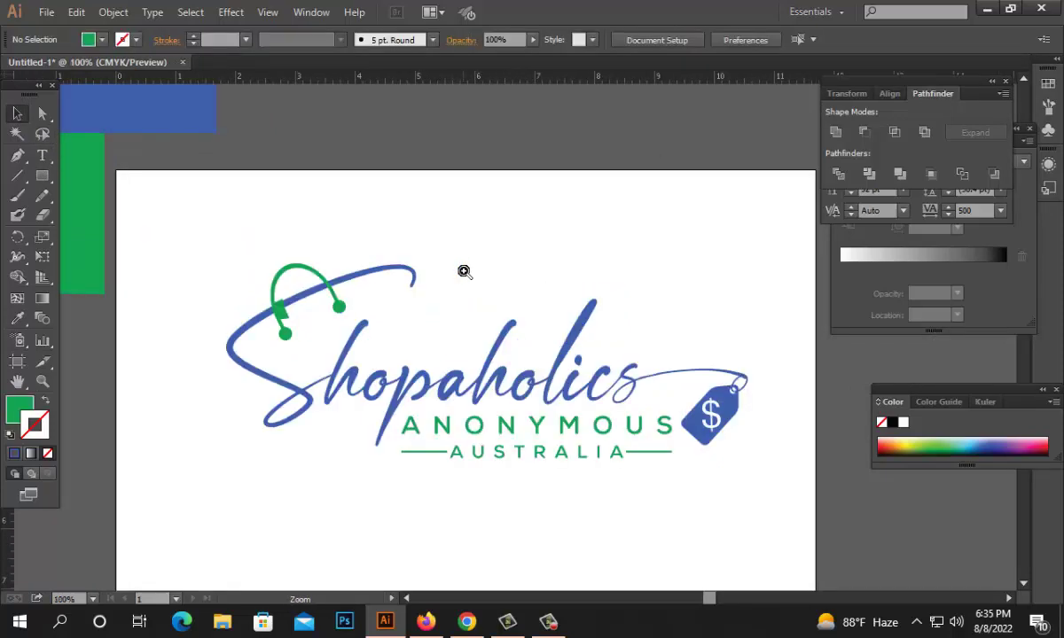
ctrl+click(463, 271)
right_click(369, 348)
click(395, 412)
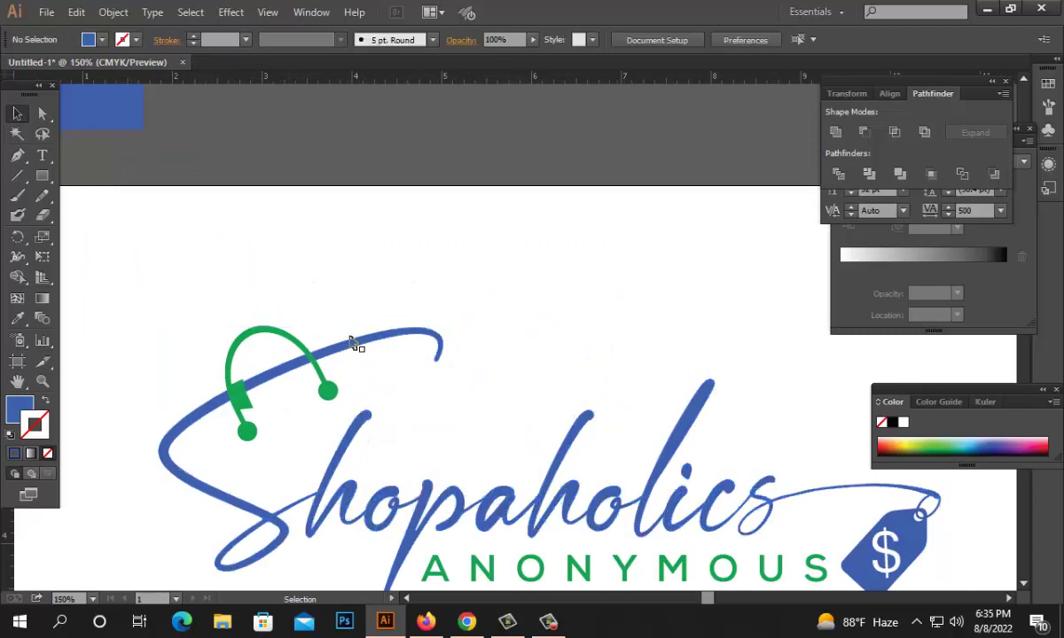
drag(353, 348, 359, 297)
key(ctrl+z)
click(470, 308)
- Subtract the green Pen patch from the separate letter S with Minus Front
ctrl+click(409, 393)
ctrl+click(409, 393)
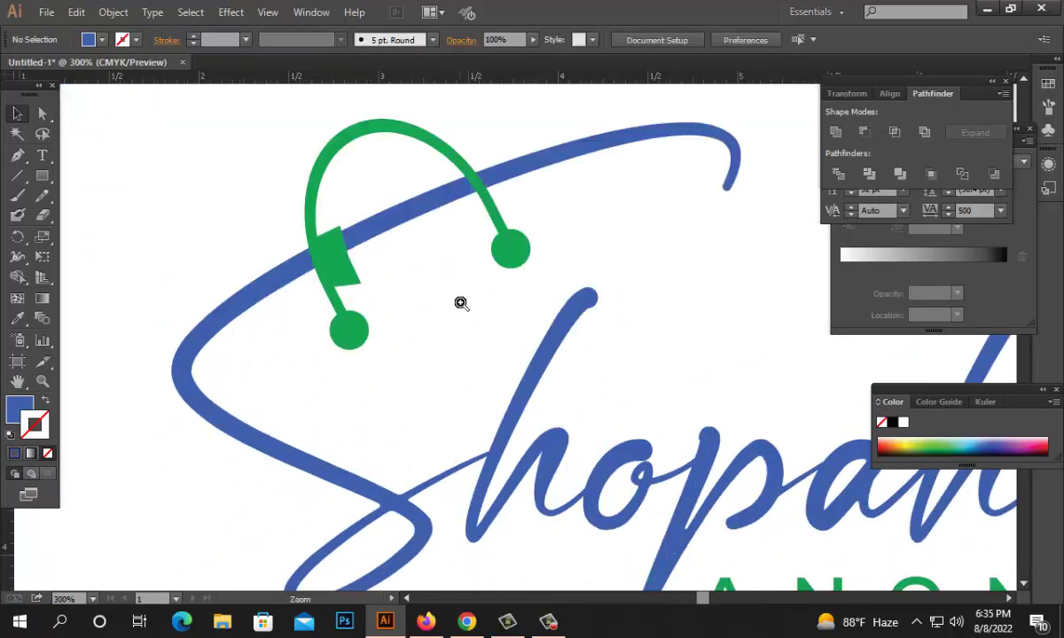
ctrl+click(461, 303)
ctrl+click(461, 303)
click(356, 319)
shift+click(462, 233)
click(864, 132)
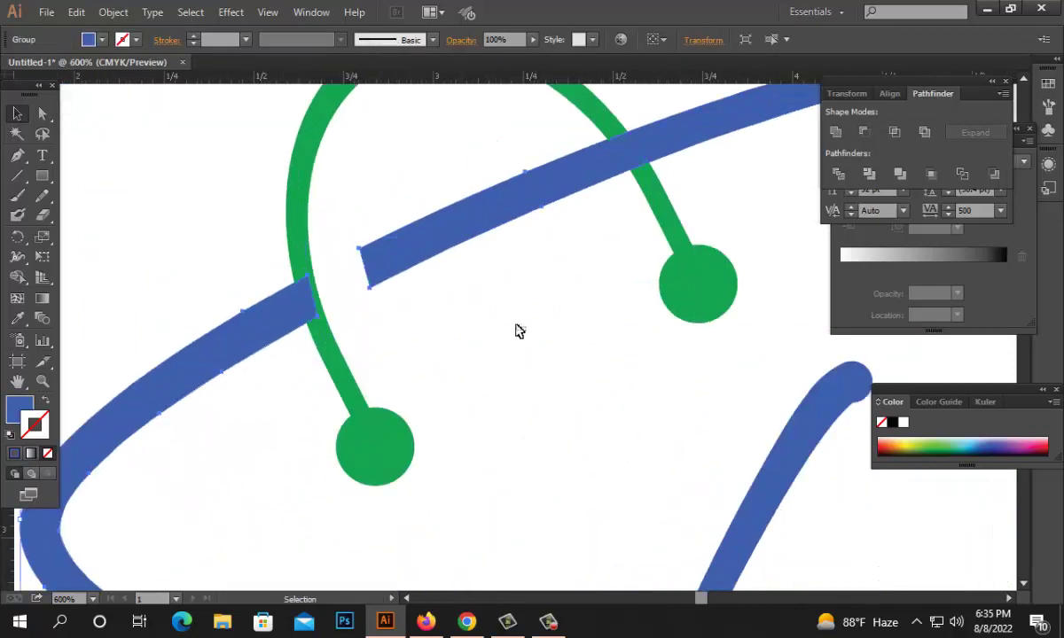
click(517, 331)
- Draw a closed four-sided Pen patch over the S stroke where the handle's right leg crosses it
drag(611, 290, 523, 354)
key(p)
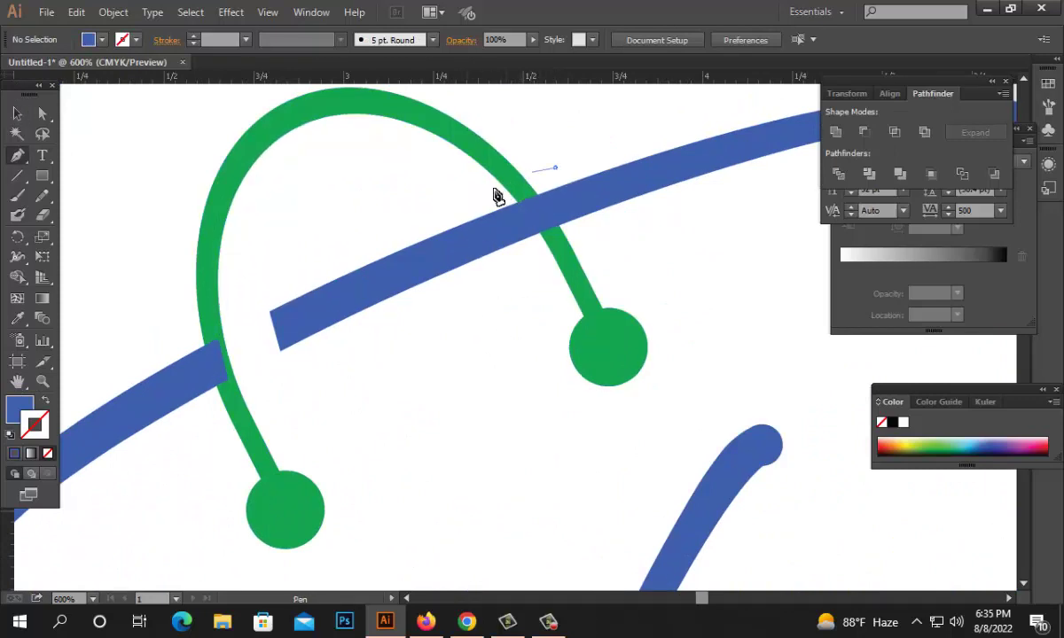
click(443, 210)
click(469, 252)
click(601, 234)
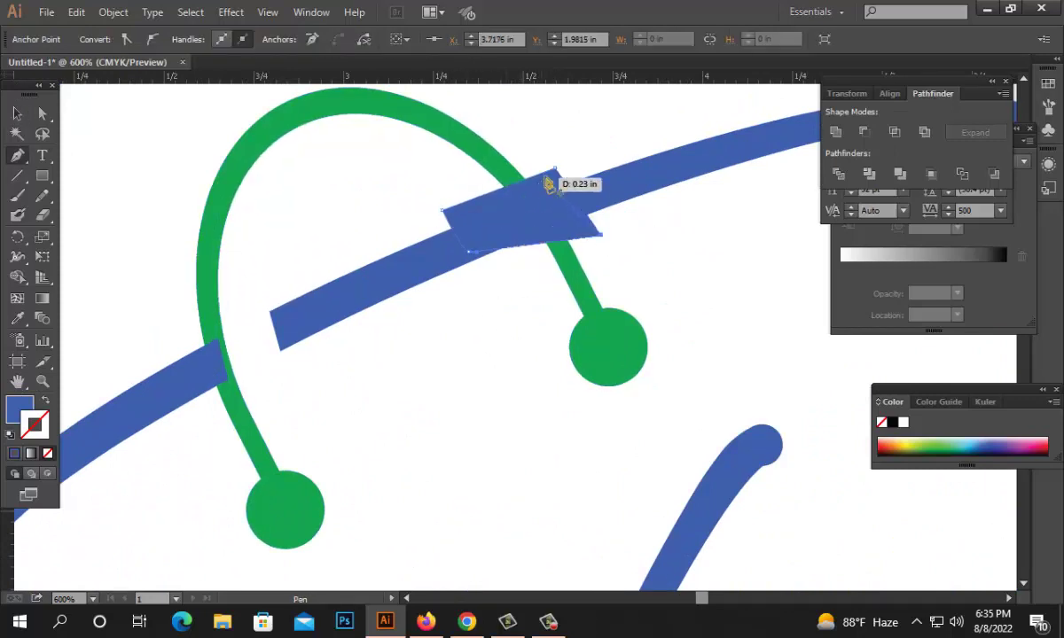
key(ctrl+z)
click(569, 210)
click(555, 168)
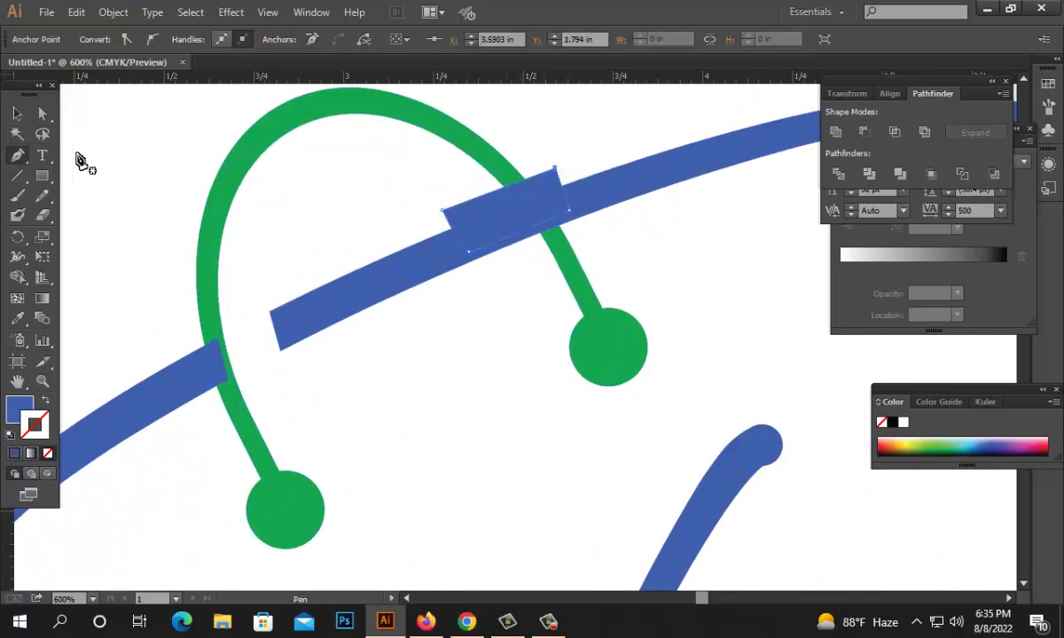
- Subtract the blue Pen patch from the green handle with Minus Front
click(17, 113)
shift+click(497, 162)
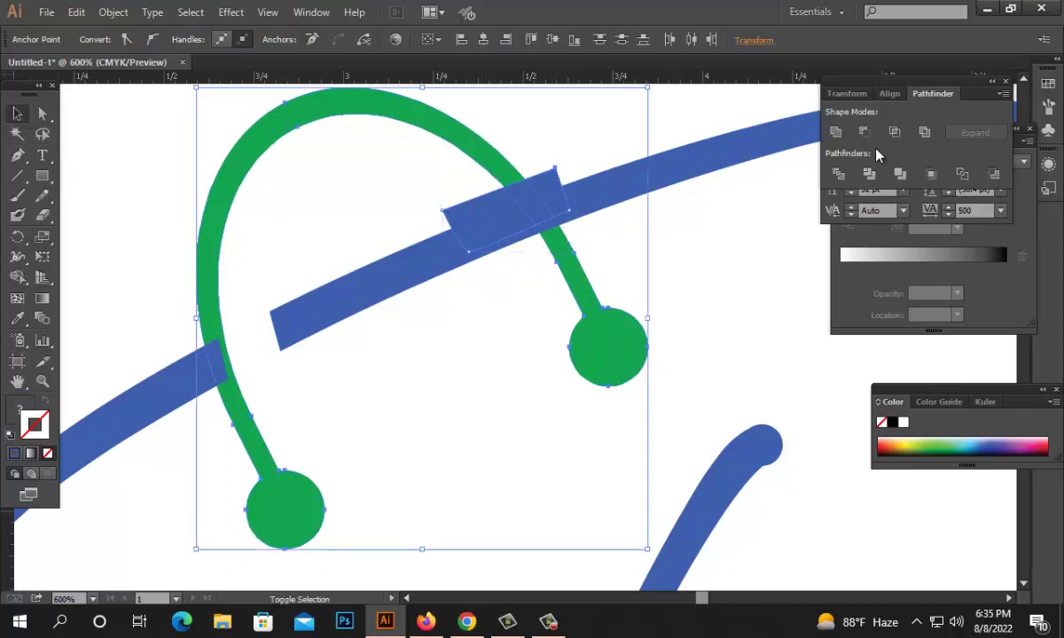
click(865, 132)
click(467, 312)
- Ungroup the blue S pieces and the cut green handle pieces so each part can be selected separately
right_click(468, 243)
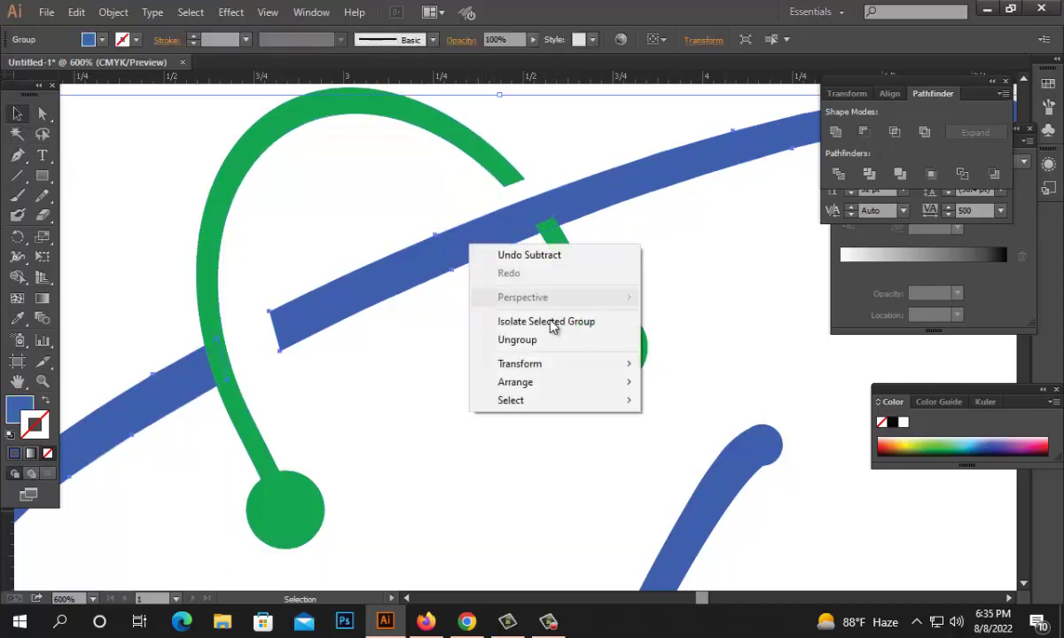
click(519, 339)
drag(528, 296, 616, 190)
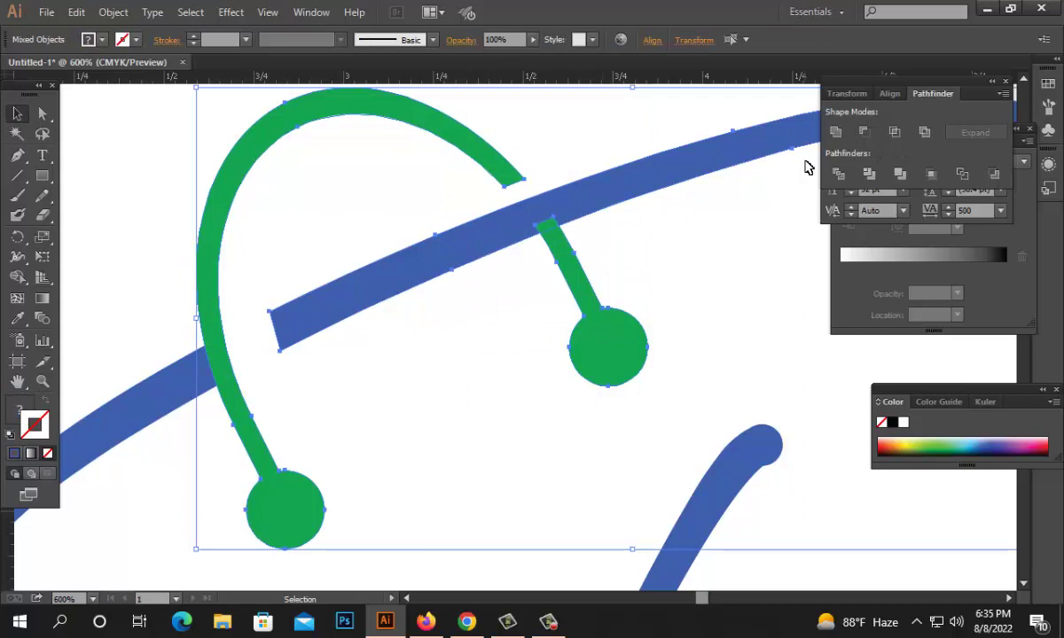
click(694, 300)
click(604, 352)
right_click(661, 248)
click(702, 344)
click(679, 306)
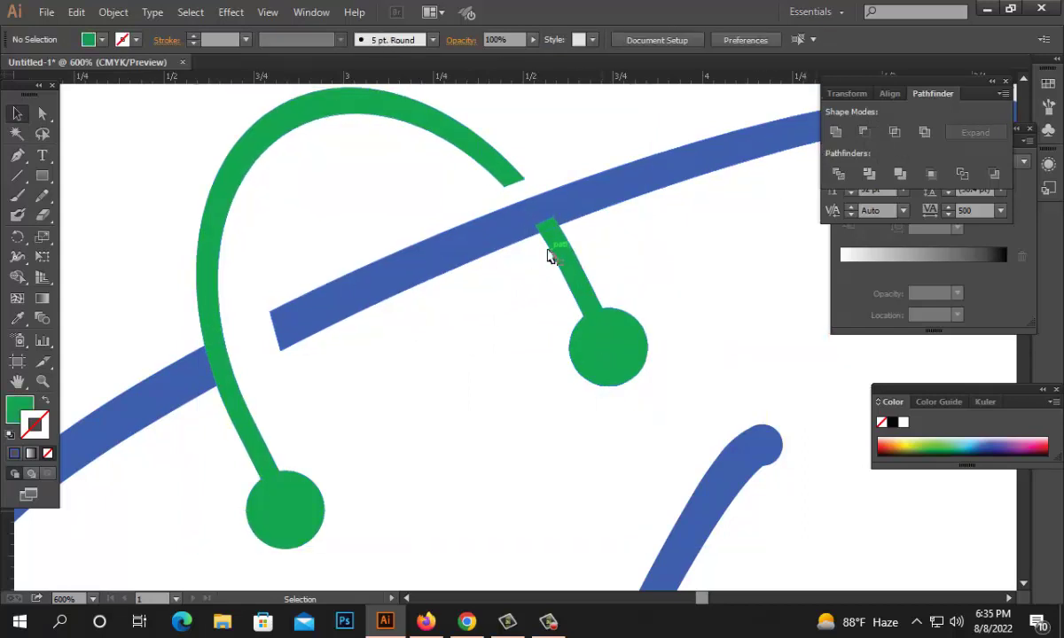
- Recolour the handle's detached right leg and dot with the blue sampled from the S
click(549, 256)
key(a)
click(20, 320)
click(403, 248)
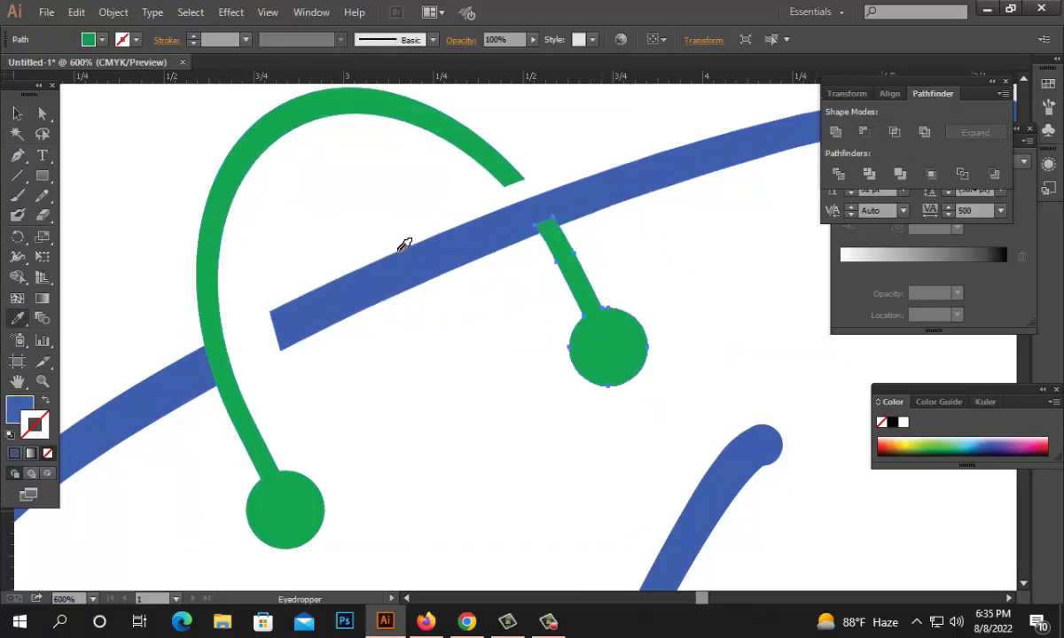
click(18, 114)
click(281, 234)
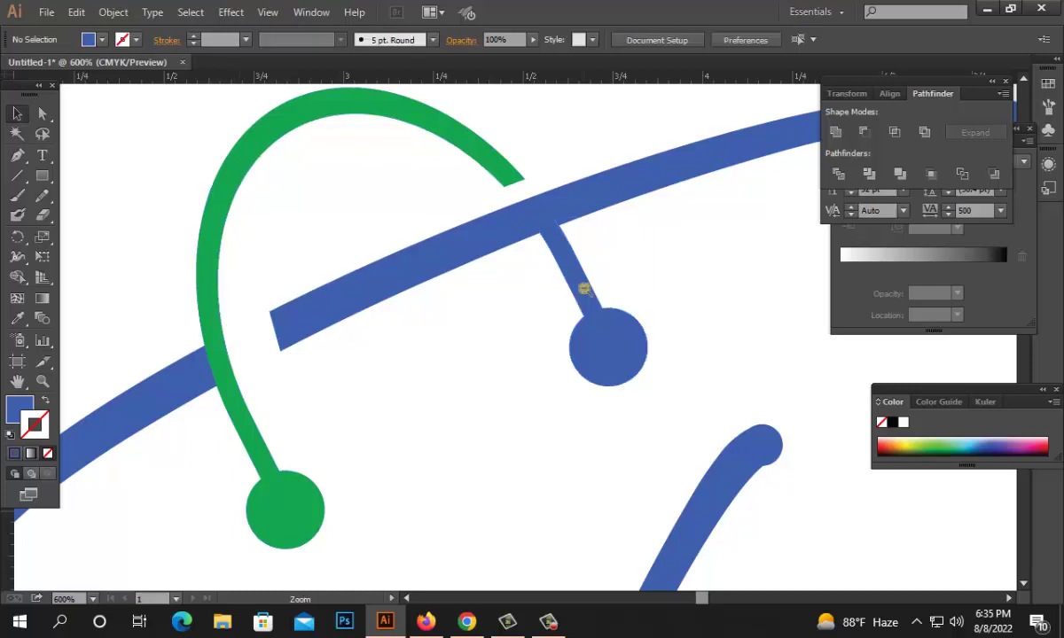
- Try the S's blue on the green handle arch, and undo that recolouring
ctrl+alt+click(584, 287)
ctrl+alt+click(584, 288)
drag(416, 392, 479, 308)
click(336, 300)
shift+click(291, 348)
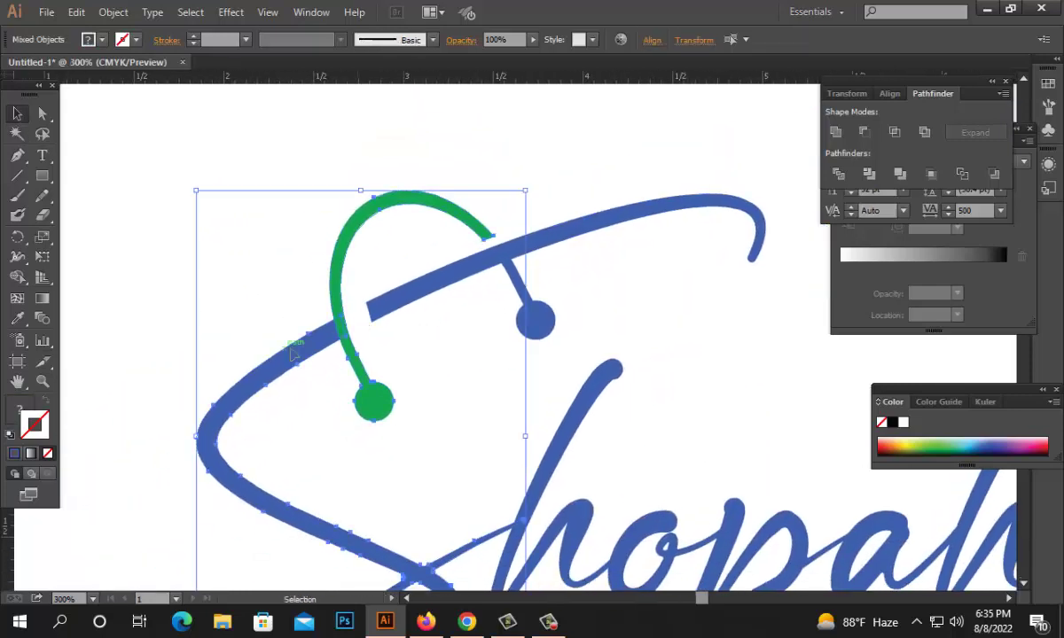
click(21, 320)
click(292, 345)
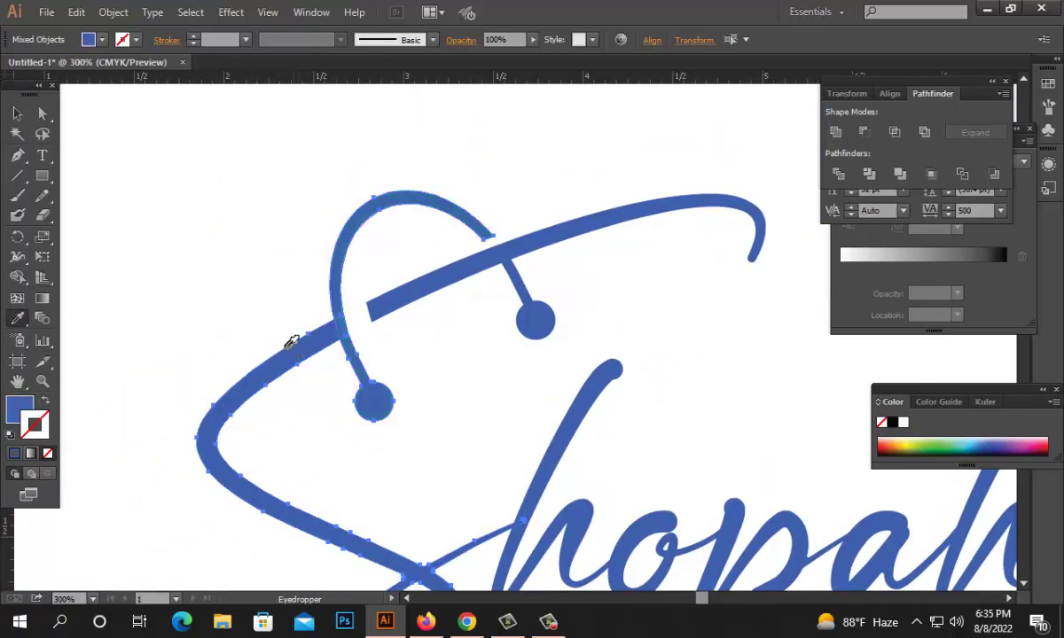
click(17, 113)
key(ctrl+z)
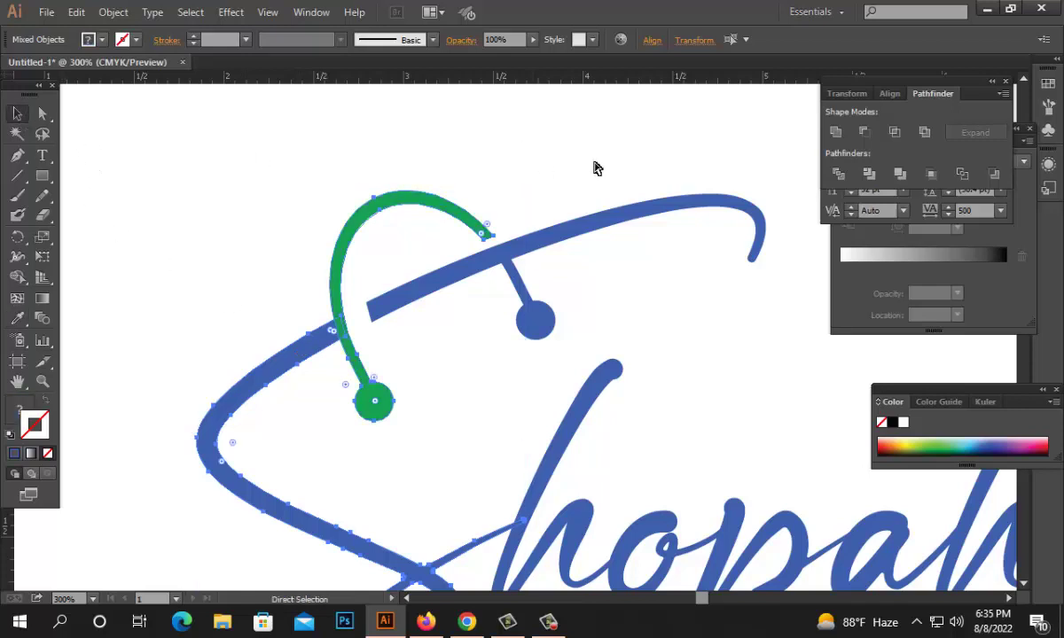
click(605, 290)
- Recolour the S's upper stroke and the handle's right leg and dot with the handle's green
click(494, 260)
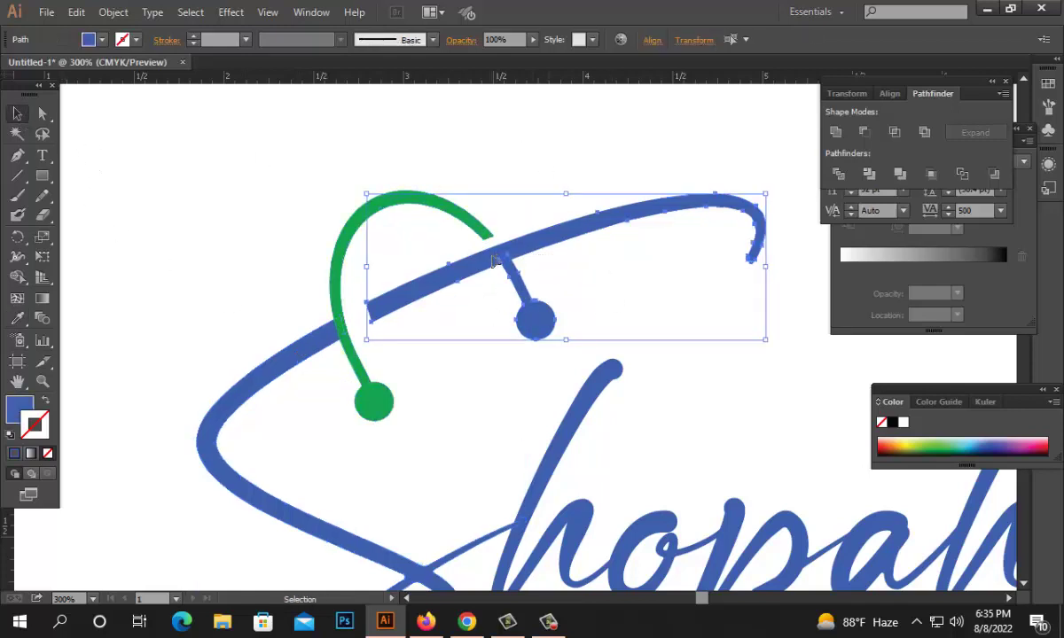
click(17, 319)
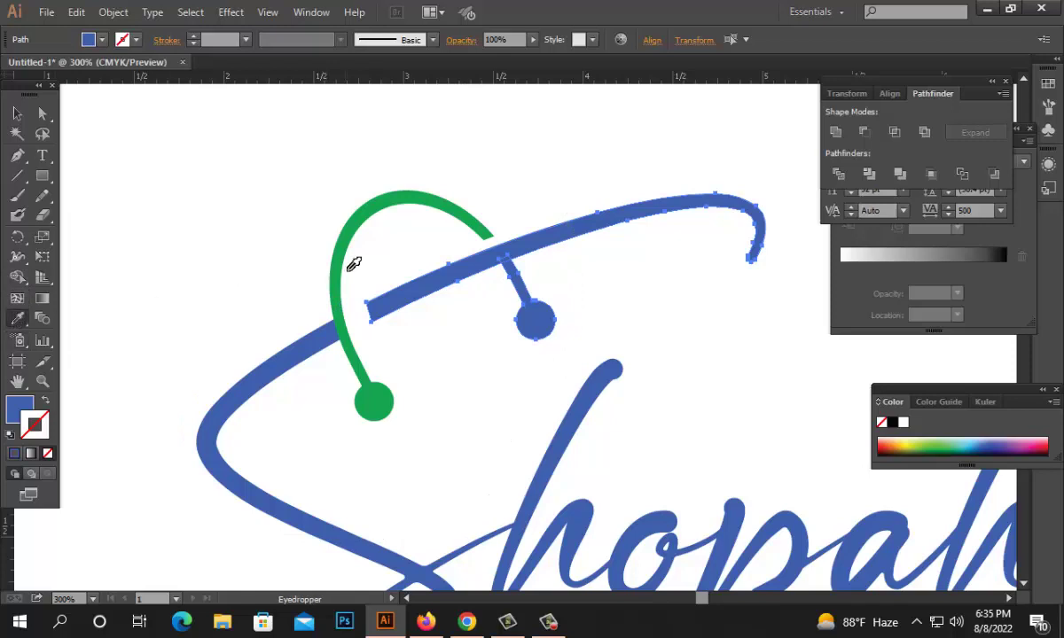
click(349, 270)
click(16, 114)
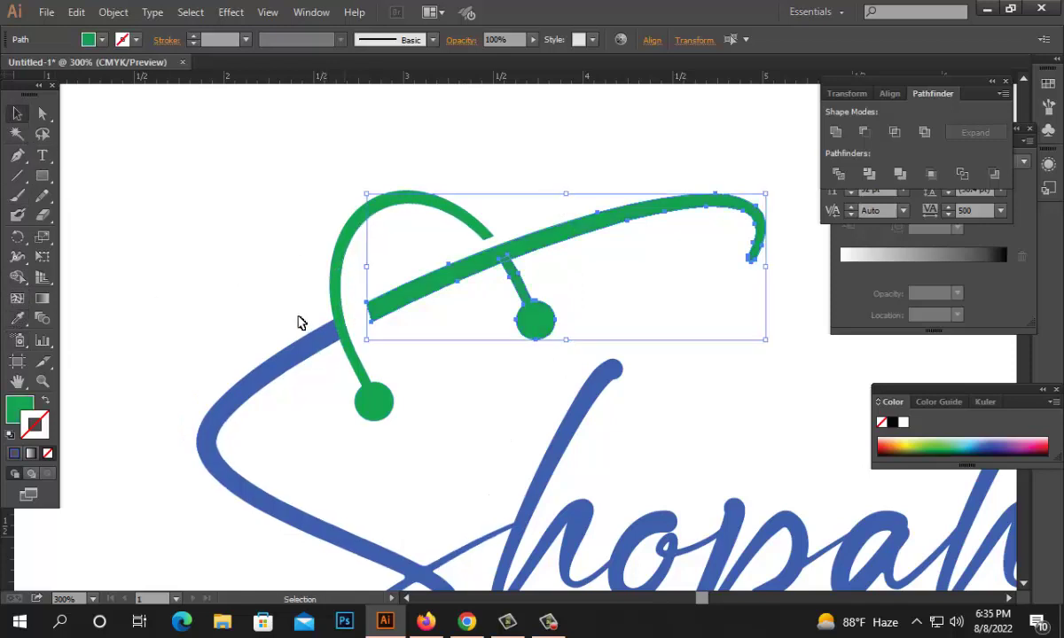
- Recolour the handle arch with its left leg and dot in the blue of the lower S
click(351, 353)
click(17, 321)
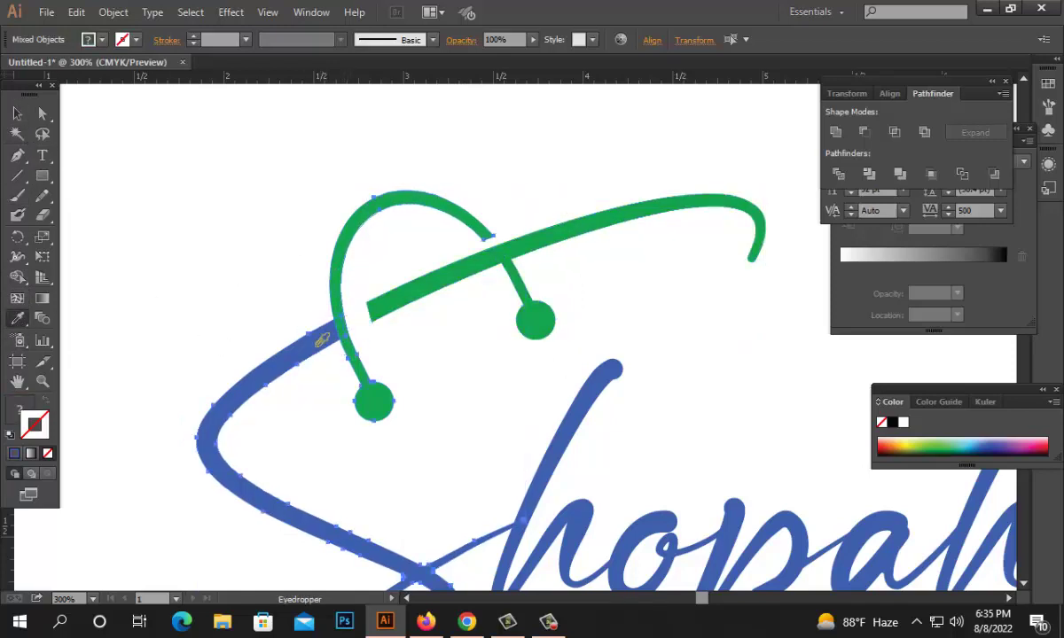
click(318, 344)
click(17, 114)
click(674, 385)
- Examine the complete logo with its two-colour S and handle, checking the artwork as a whole
ctrl+alt+click(674, 386)
ctrl+alt+click(671, 385)
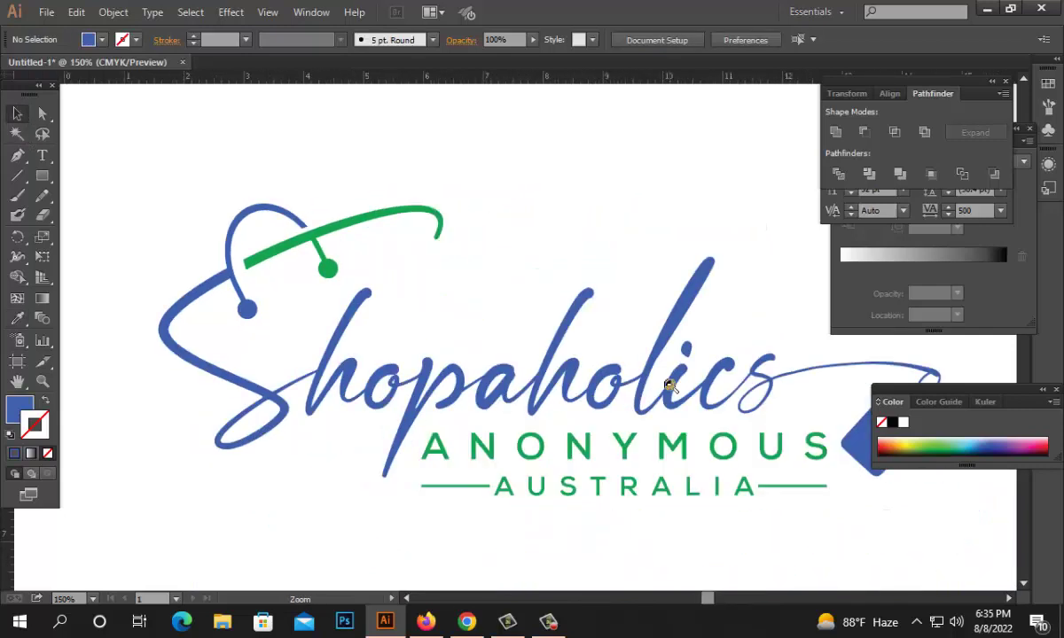
ctrl+alt+click(671, 386)
ctrl+alt+click(671, 386)
drag(608, 415, 700, 414)
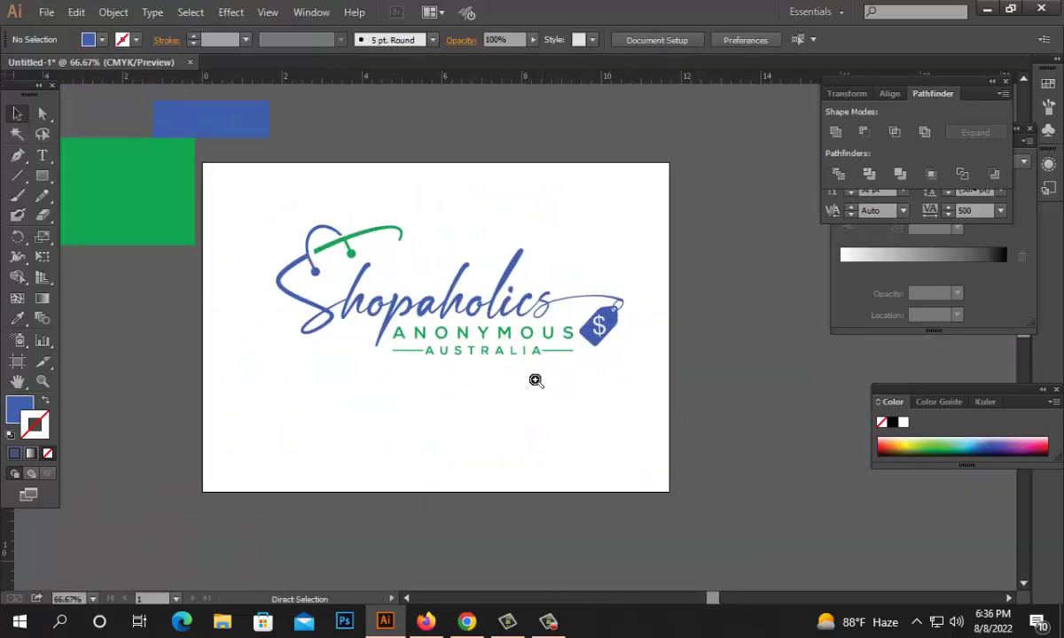
click(536, 380)
drag(692, 369, 180, 158)
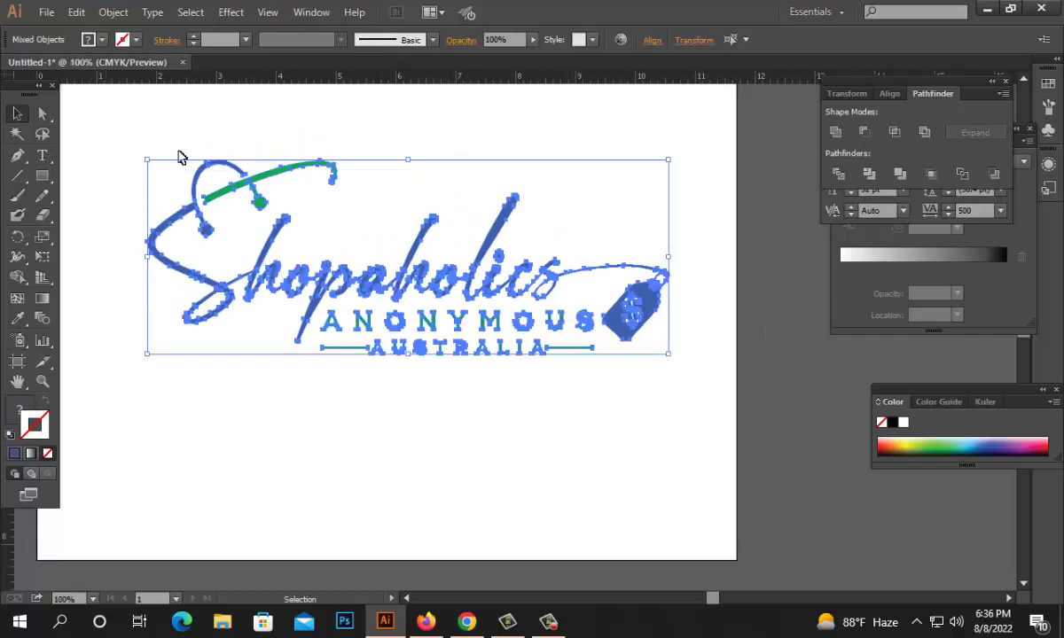
click(581, 174)
drag(691, 381, 125, 129)
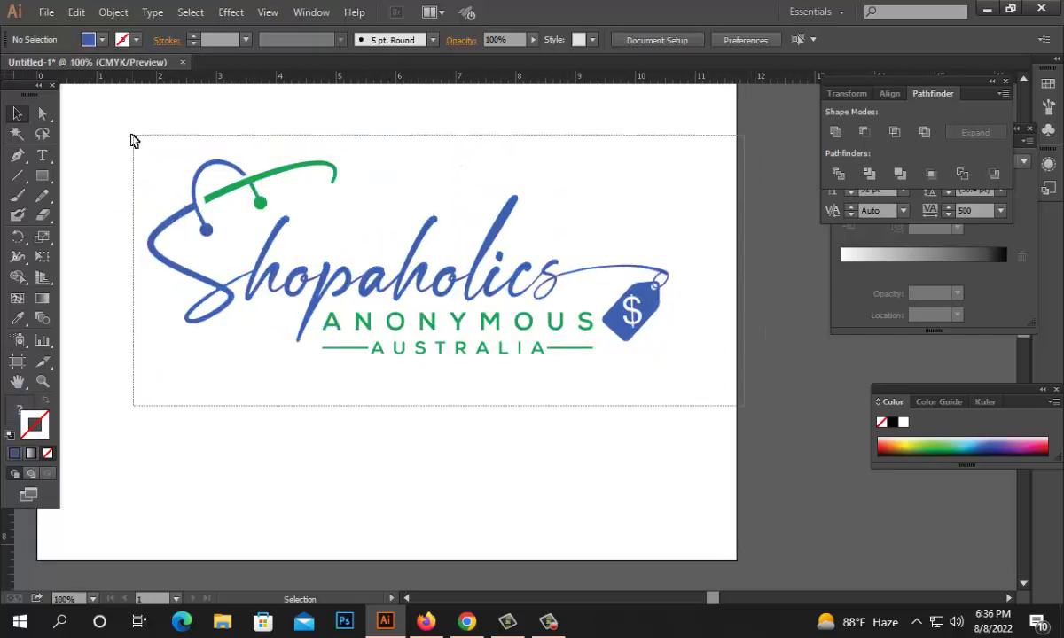
ctrl+alt+click(501, 349)
ctrl+alt+click(501, 348)
ctrl+alt+click(501, 348)
- Delete the blue and green reference colour images beside the artboard
click(347, 262)
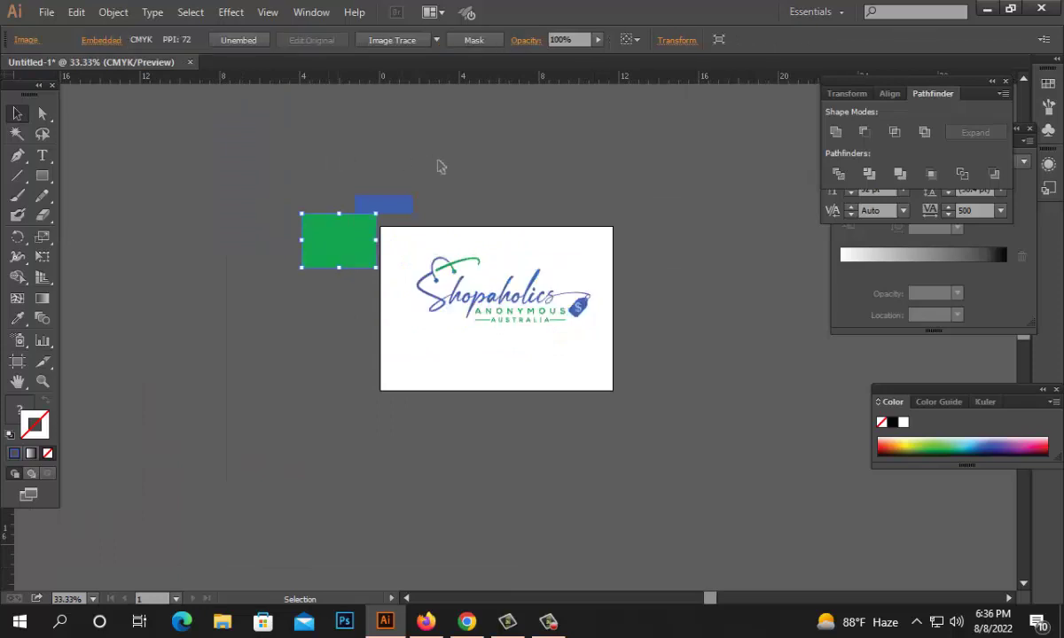
drag(415, 153, 331, 244)
key(Delete)
key(ctrl+z)
drag(403, 160, 329, 243)
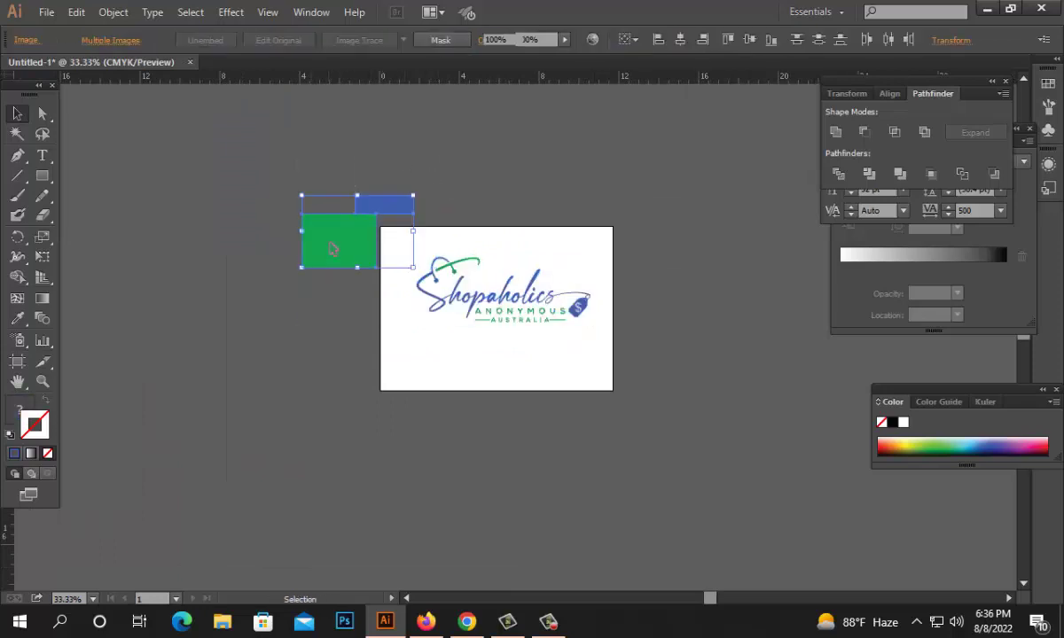
key(Delete)
- Cut the entire logo and paste it back centred on the artboard
drag(372, 170, 708, 375)
key(ctrl+x)
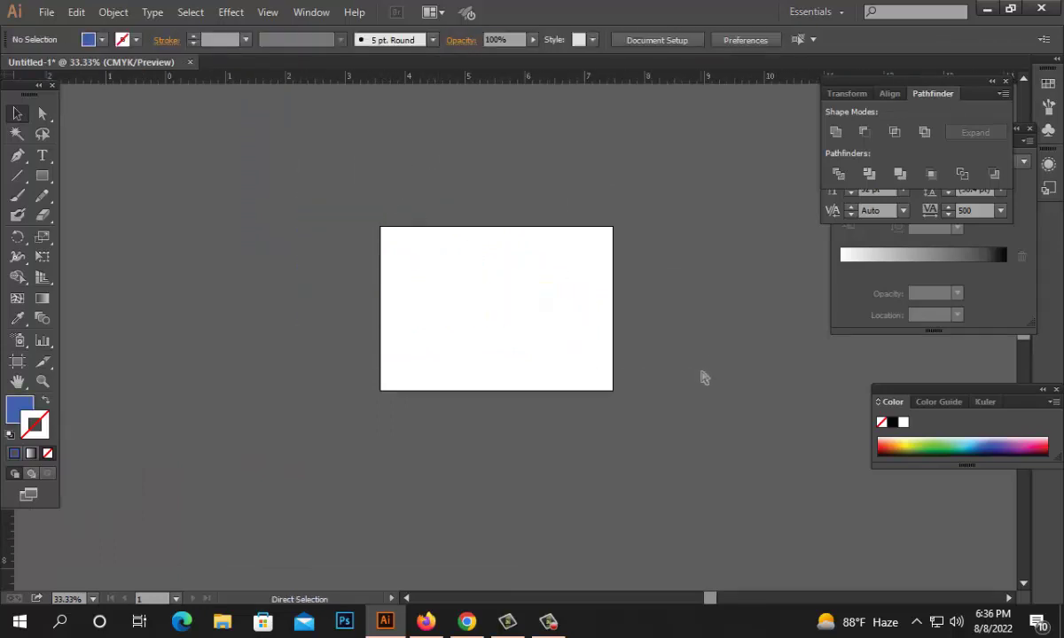
key(ctrl+1)
key(ctrl+v)
click(630, 215)
ctrl+alt+click(570, 256)
ctrl+alt+click(571, 257)
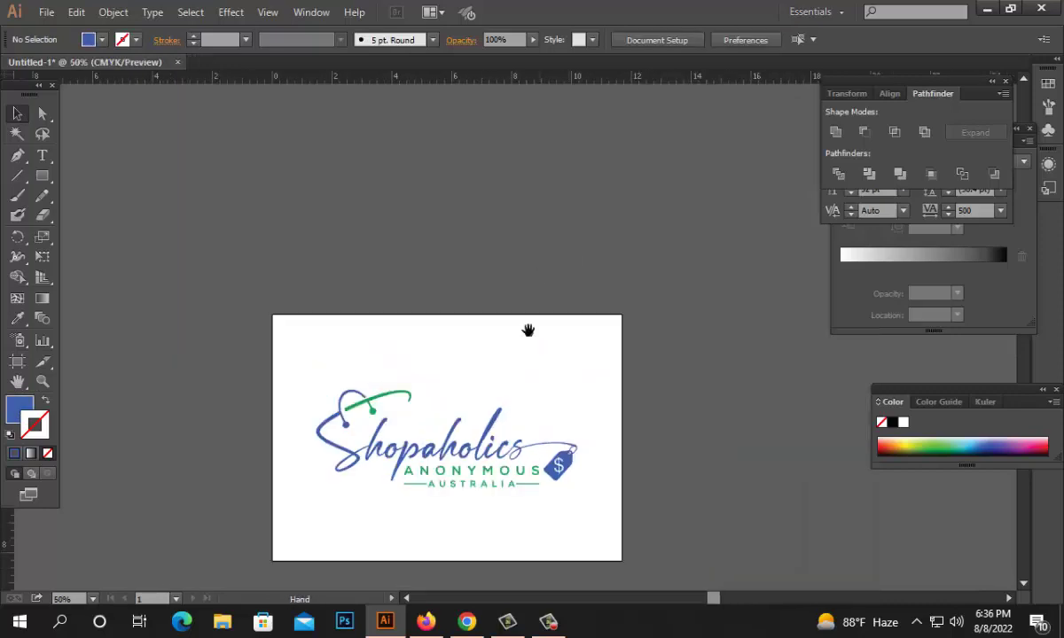
drag(550, 409, 565, 277)
- Export the artboard with Save for Web as a 95% quality JPEG named Untitled-1 on the Desktop, replacing the existing file
click(47, 13)
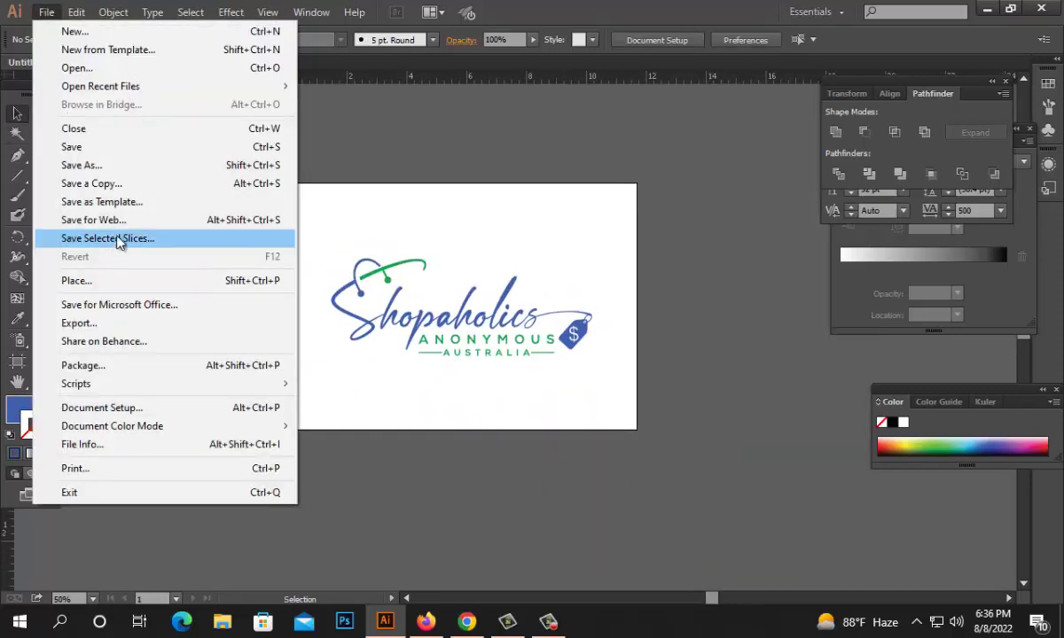
click(120, 217)
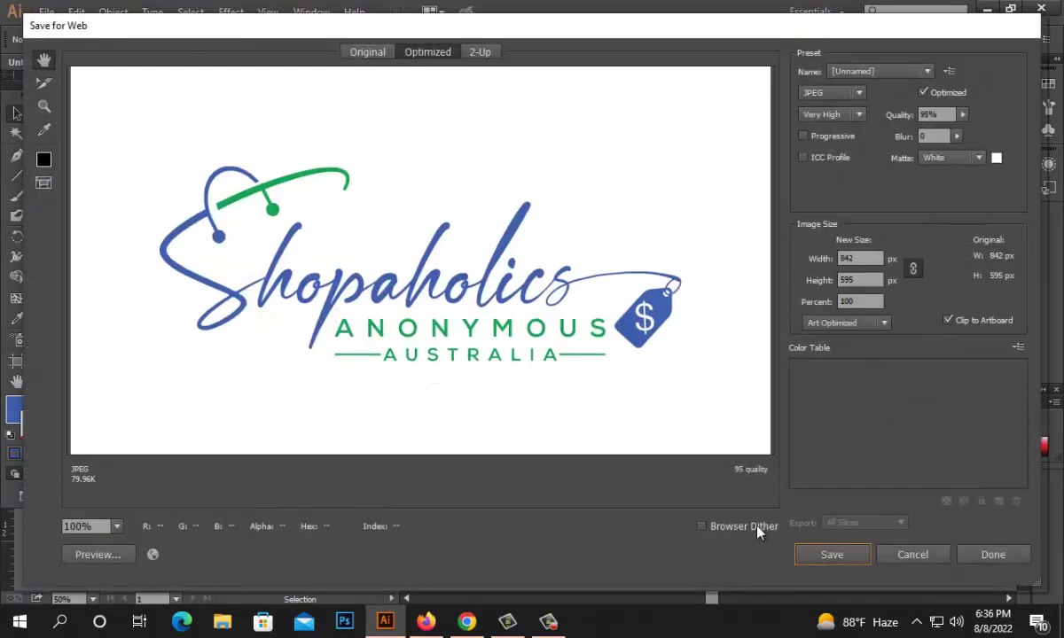
click(833, 556)
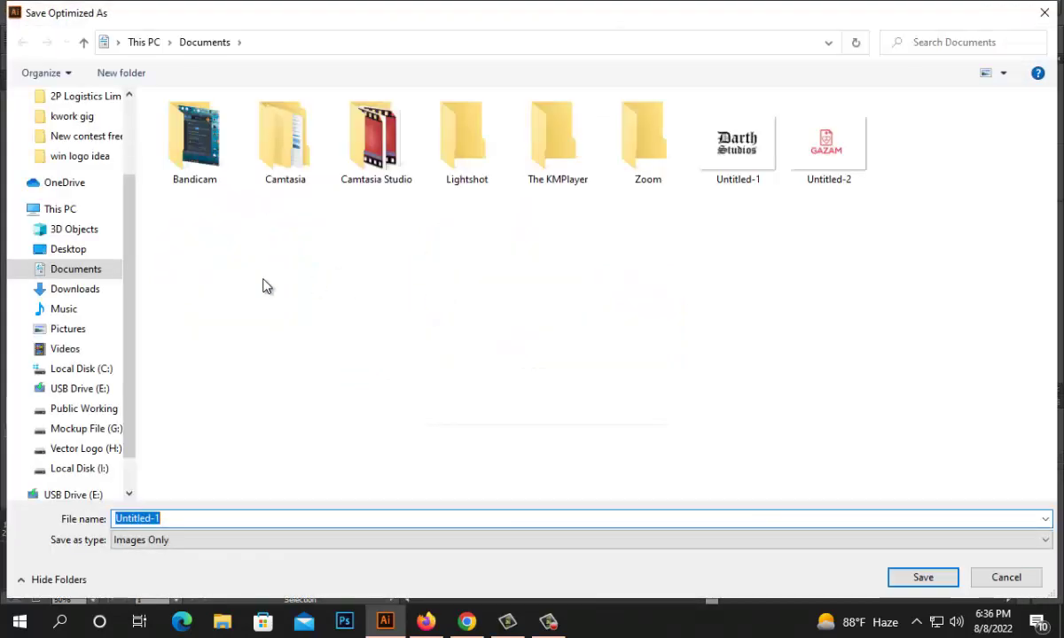
click(68, 129)
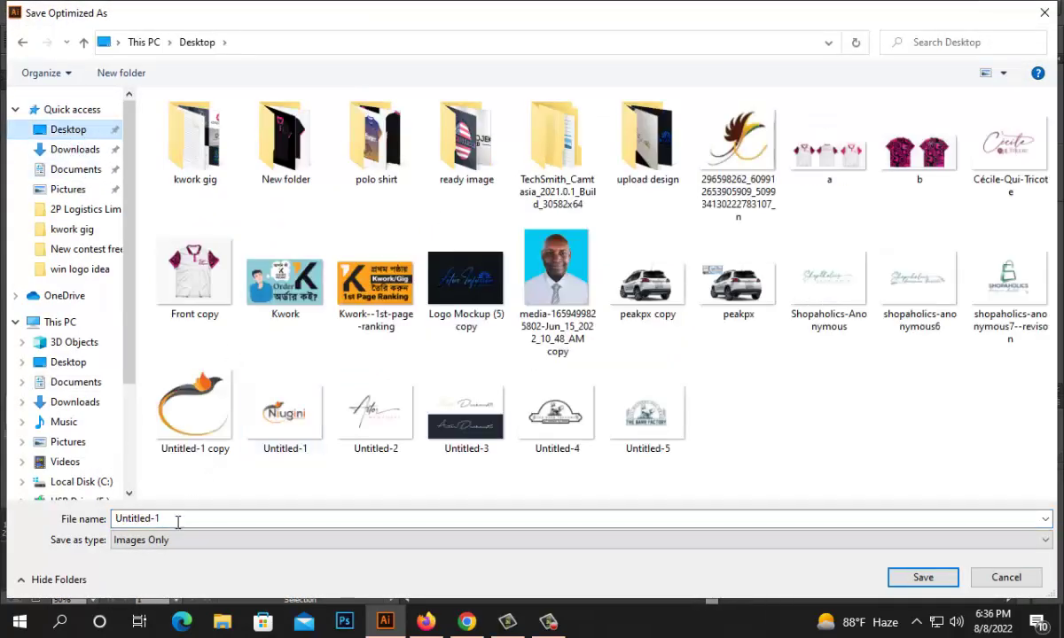
click(206, 518)
key(Return)
key(Return)
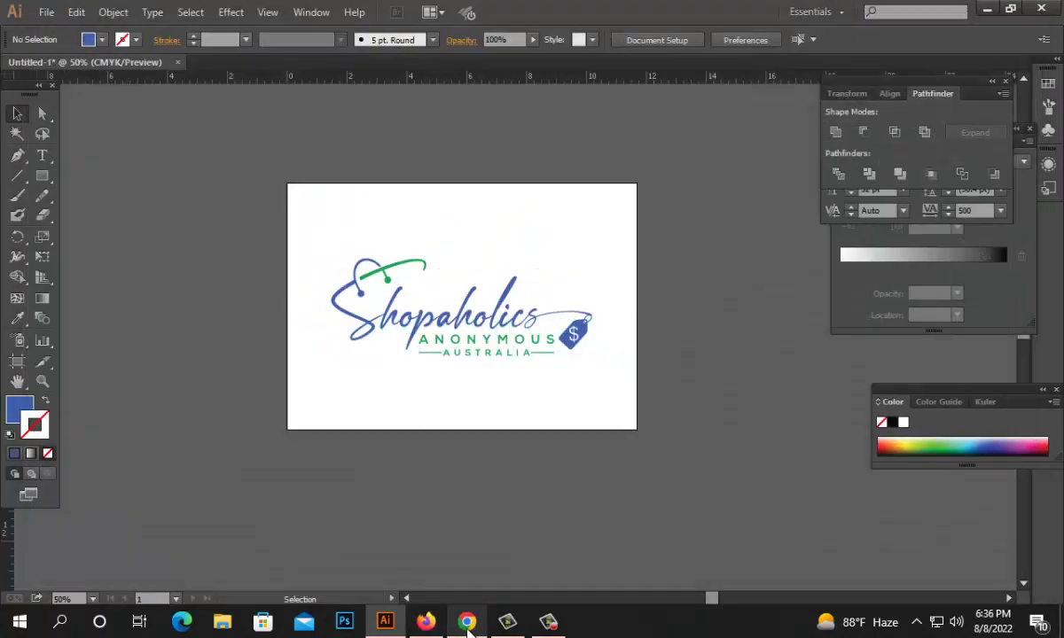
- Switch to the Freelancer contest page in Chrome and check the submitted entries and the contest description
click(470, 626)
scroll(483, 137, up, 5)
click(545, 13)
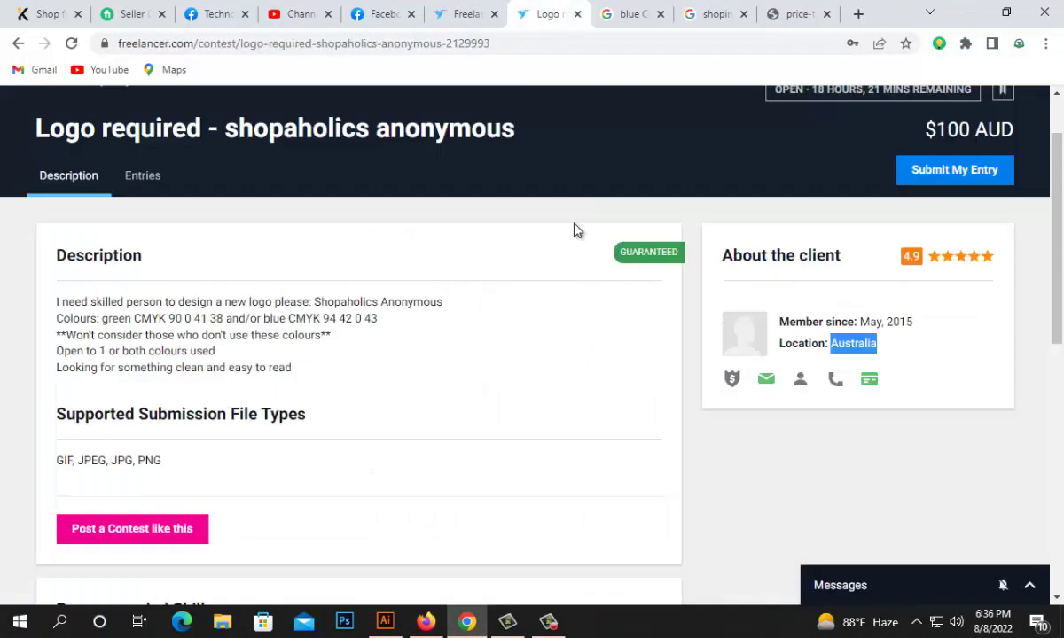
click(146, 262)
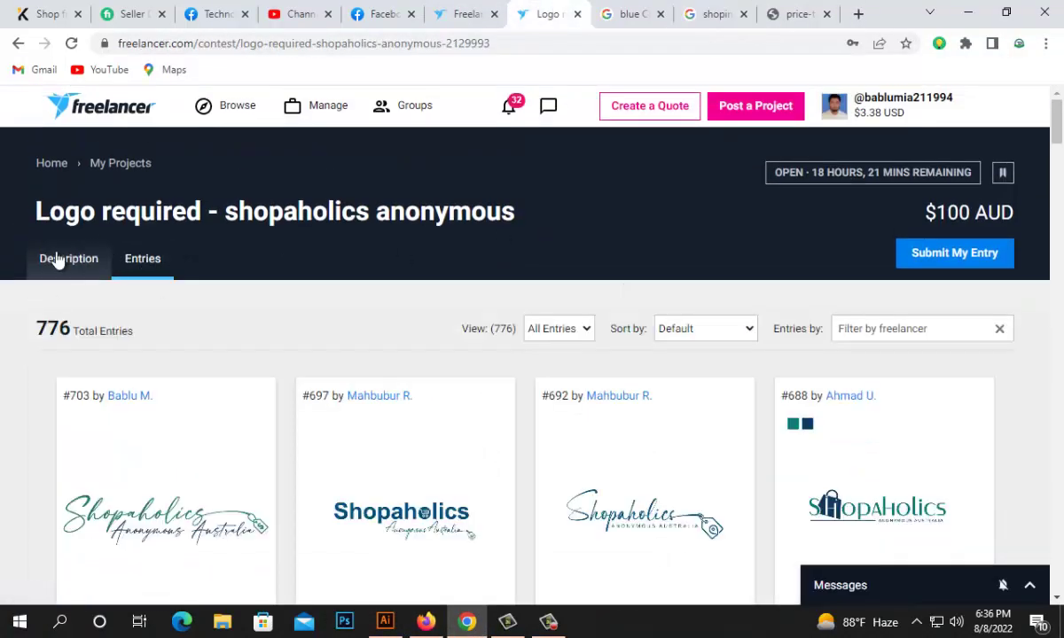
click(53, 261)
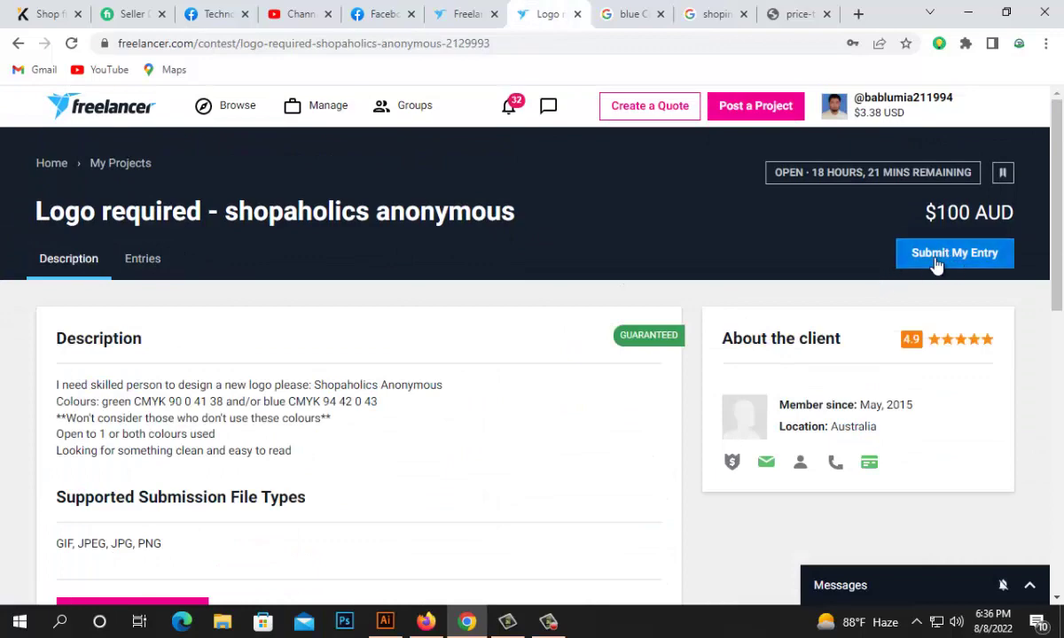
- Start a contest entry submission and upload the Untitled-1 logo image from the Desktop
click(938, 259)
click(768, 456)
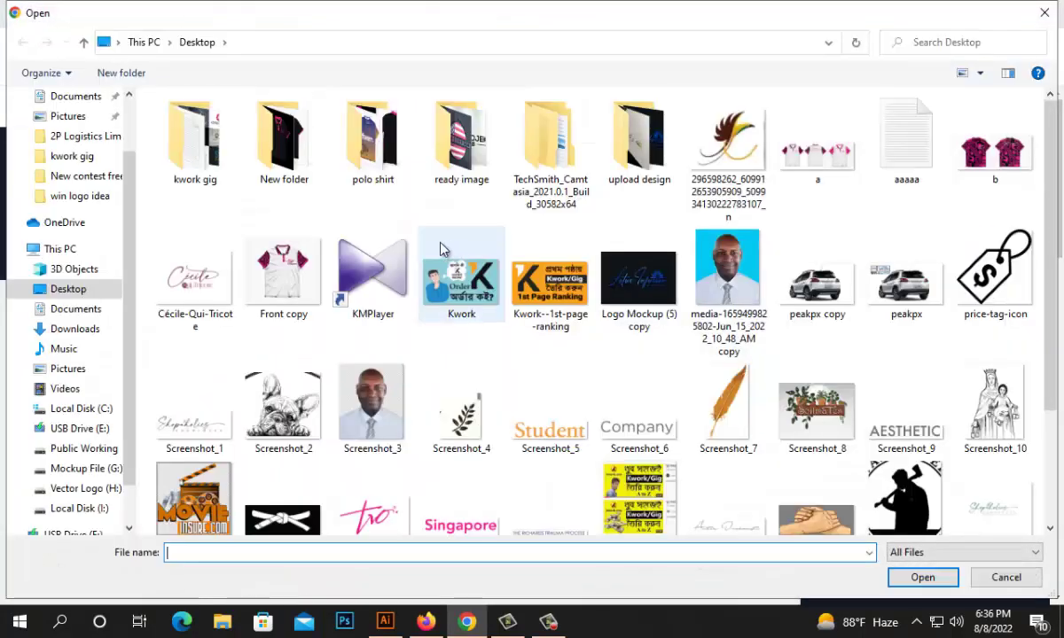
scroll(476, 251, down, 3)
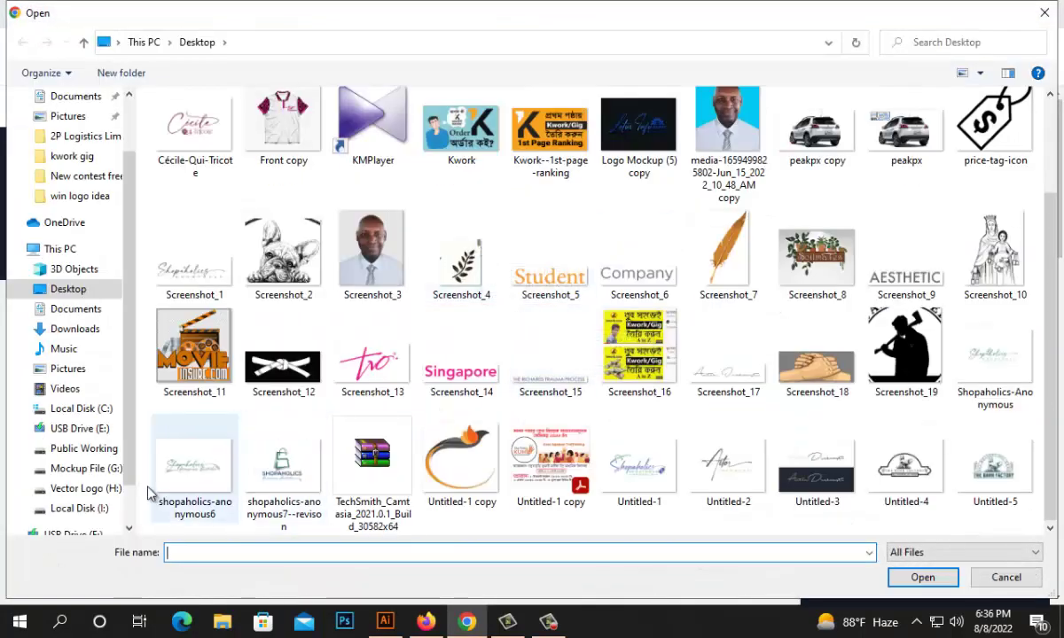
double_click(607, 448)
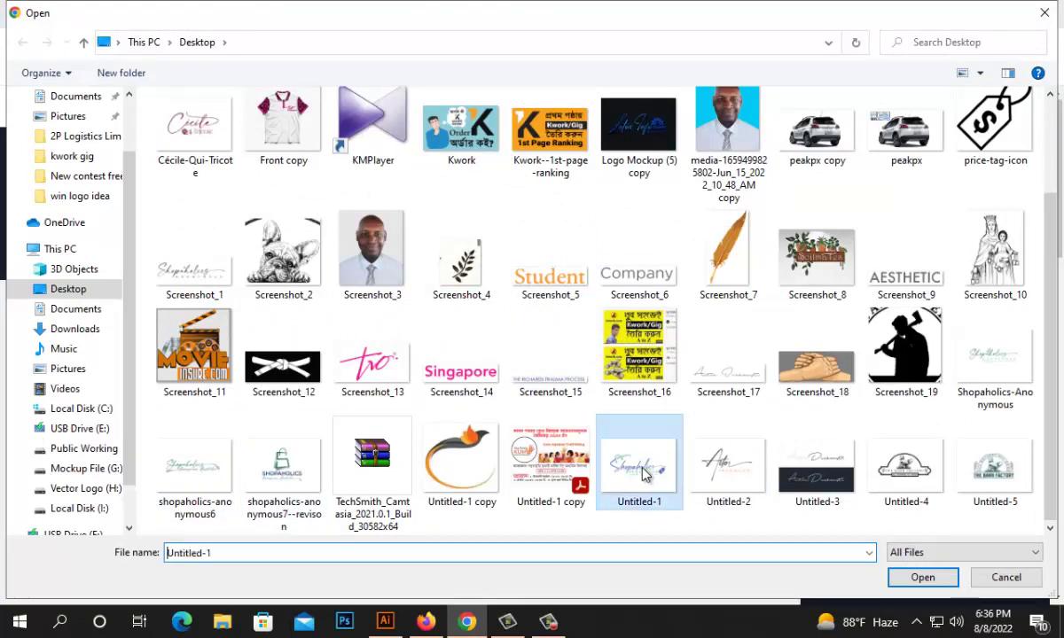
- Fill in the entry title and description with "shopaholics anonymous" copied from the contest heading
drag(225, 216, 514, 215)
key(ctrl+c)
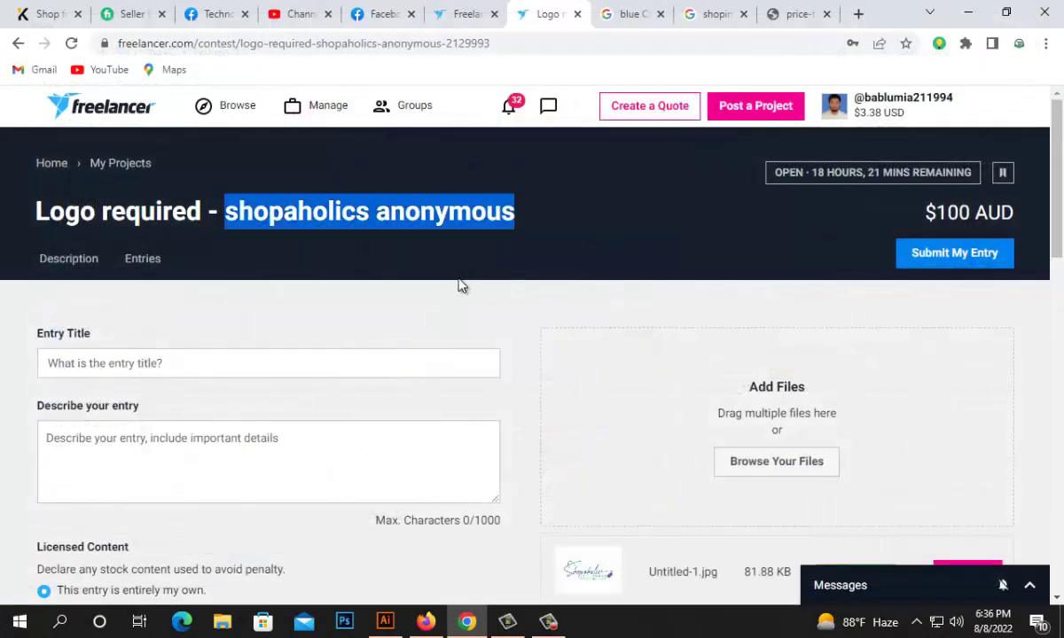
click(328, 366)
key(ctrl+v)
key(Tab)
key(ctrl+v)
- Set the entry sell price to 100 AUD
scroll(404, 273, down, 5)
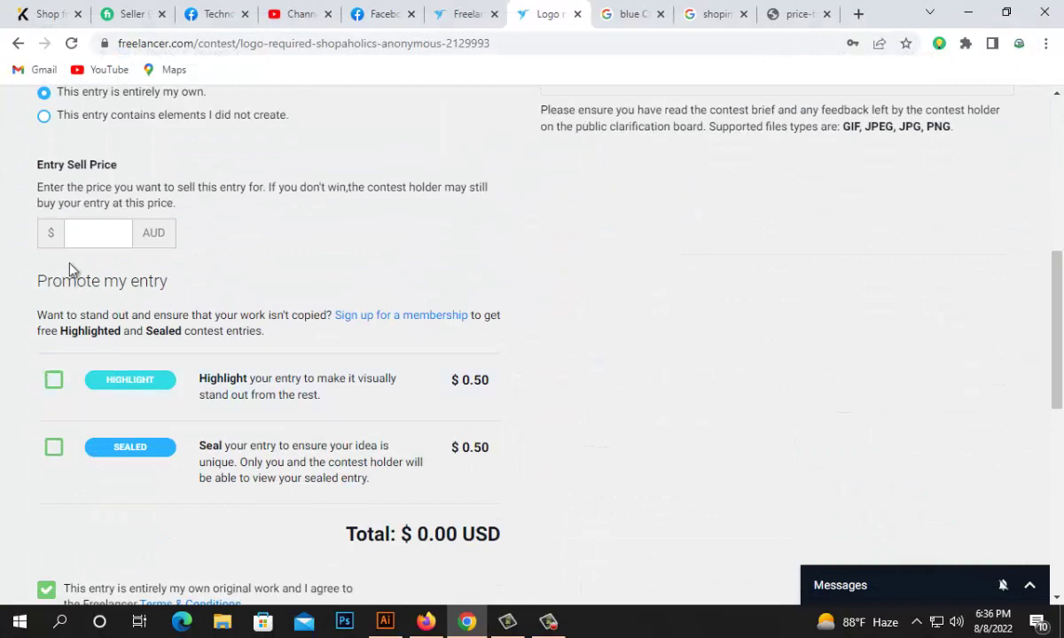
click(78, 232)
text(100)
click(297, 238)
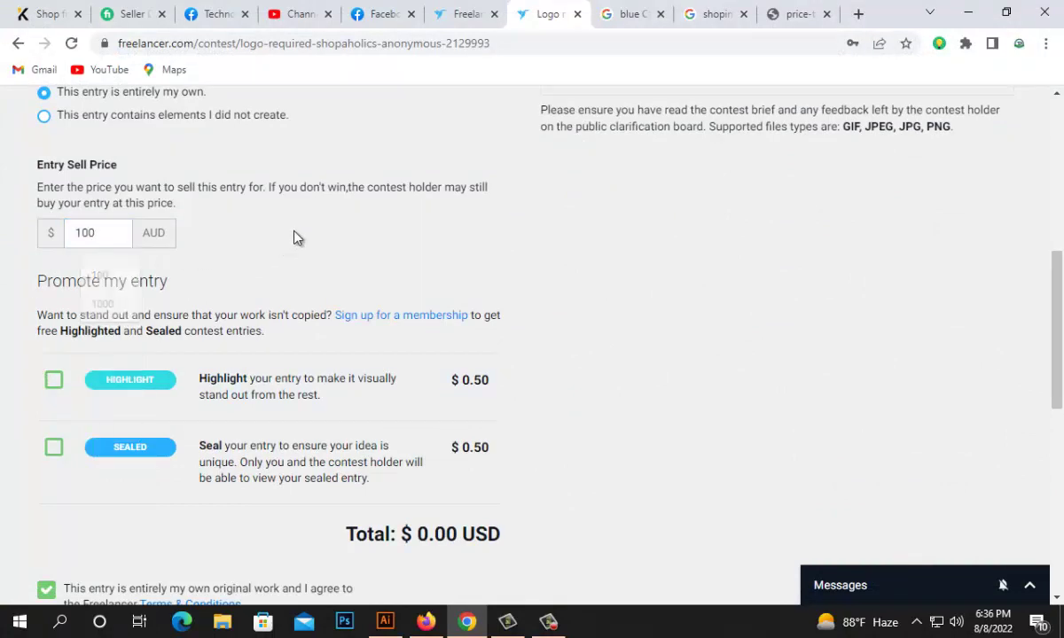
- Submit the logo entry to the contest without paid promotion and dismiss the success message
scroll(297, 238, down, 4)
click(86, 329)
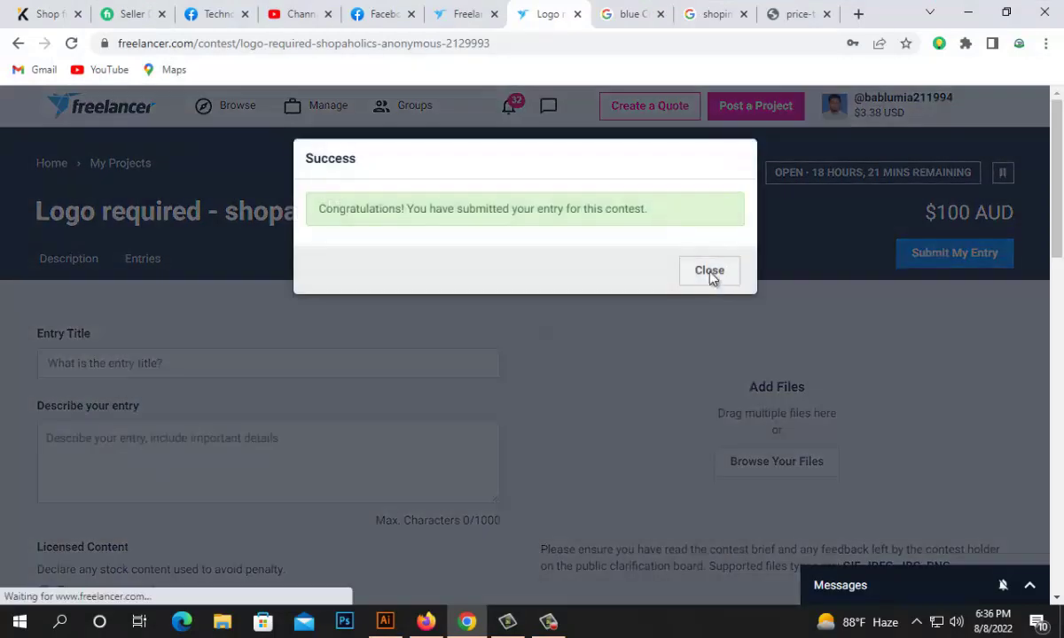
click(710, 271)
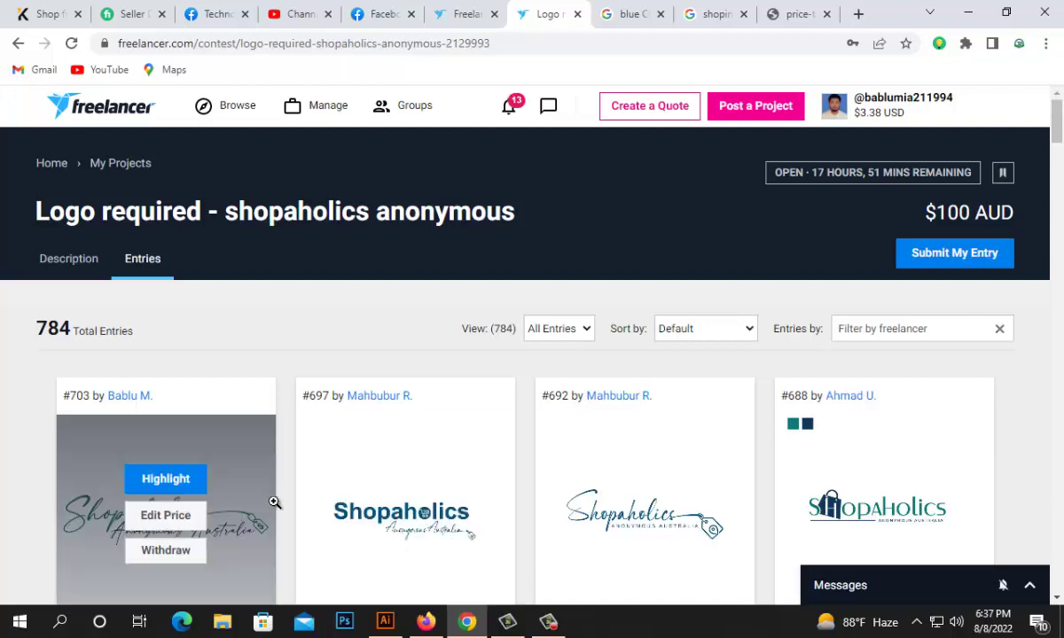
- Look through the contest's submitted entries and filter the list to My Entries
scroll(328, 502, down, 3)
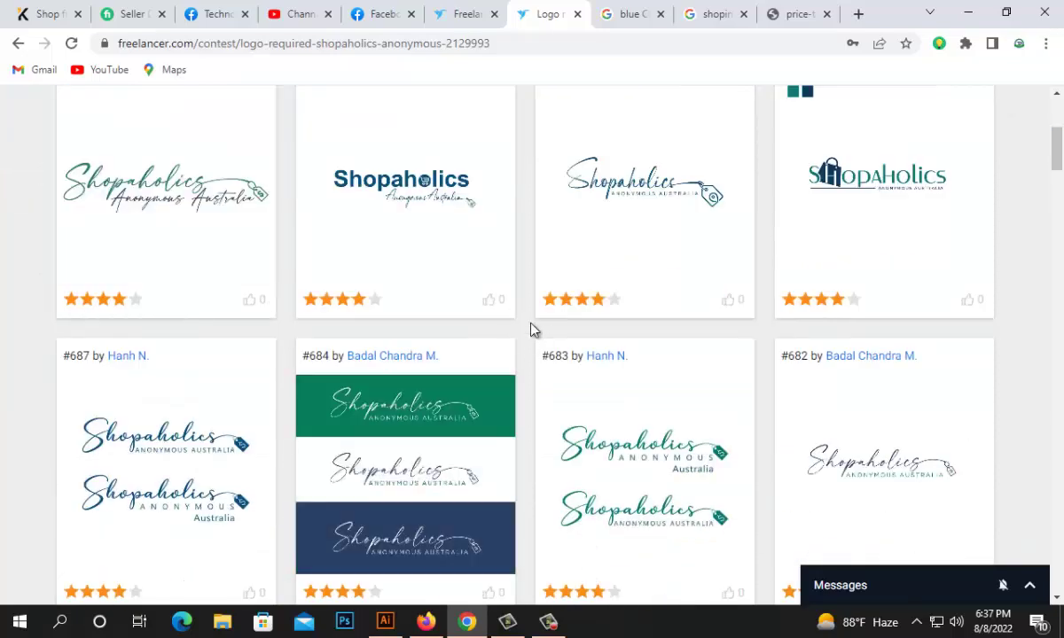
scroll(531, 330, down, 4)
scroll(531, 330, up, 4)
scroll(531, 329, down, 4)
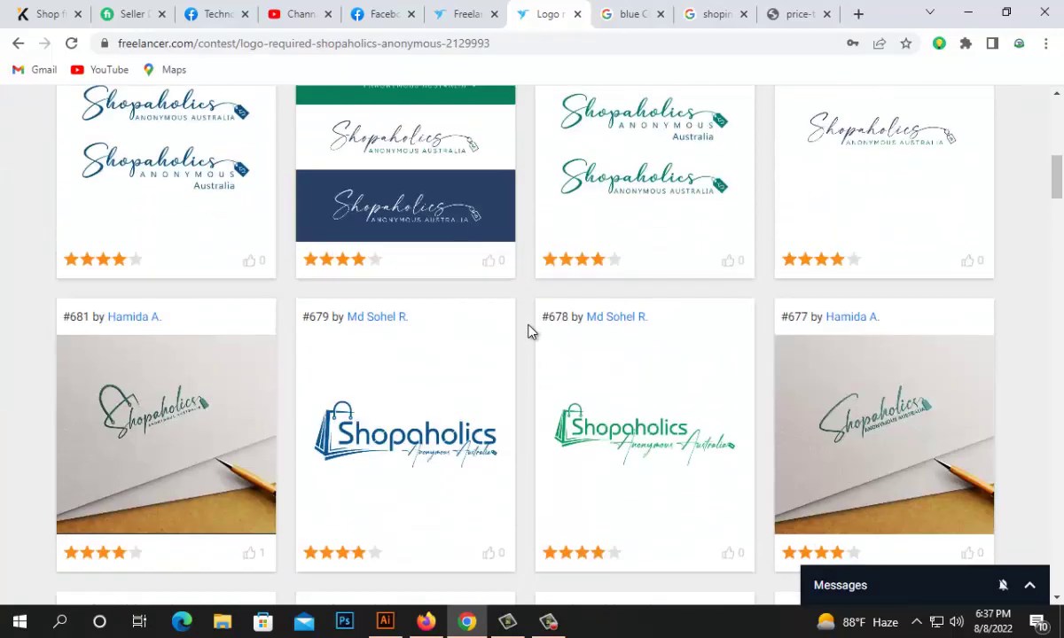
scroll(527, 331, up, 5)
click(557, 328)
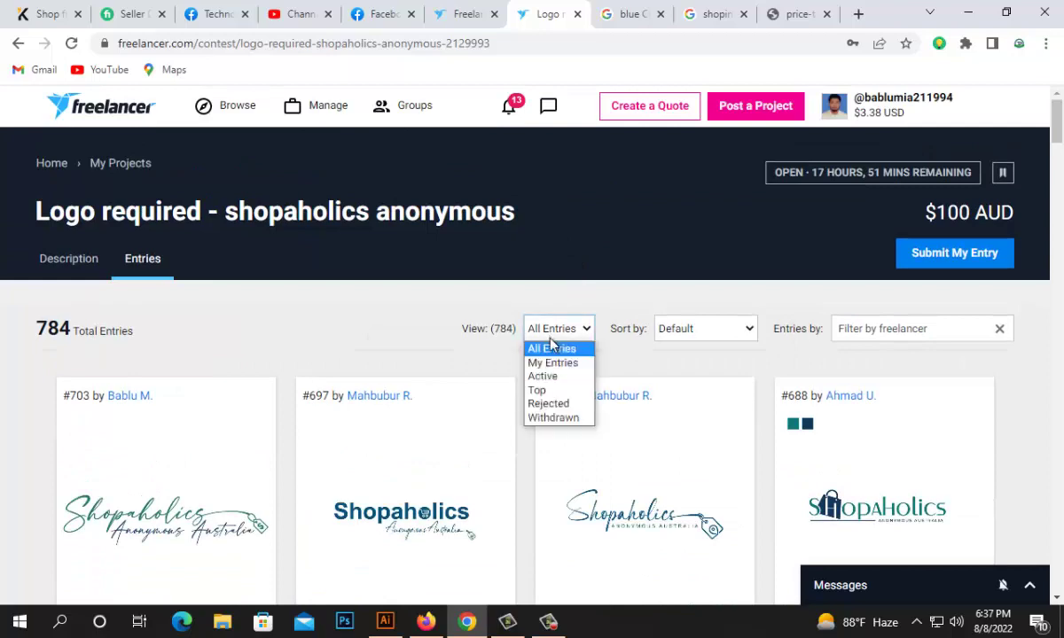
click(553, 362)
- Find the newly submitted blue and green logo, entry #784, view it enlarged and close the preview
scroll(543, 355, down, 10)
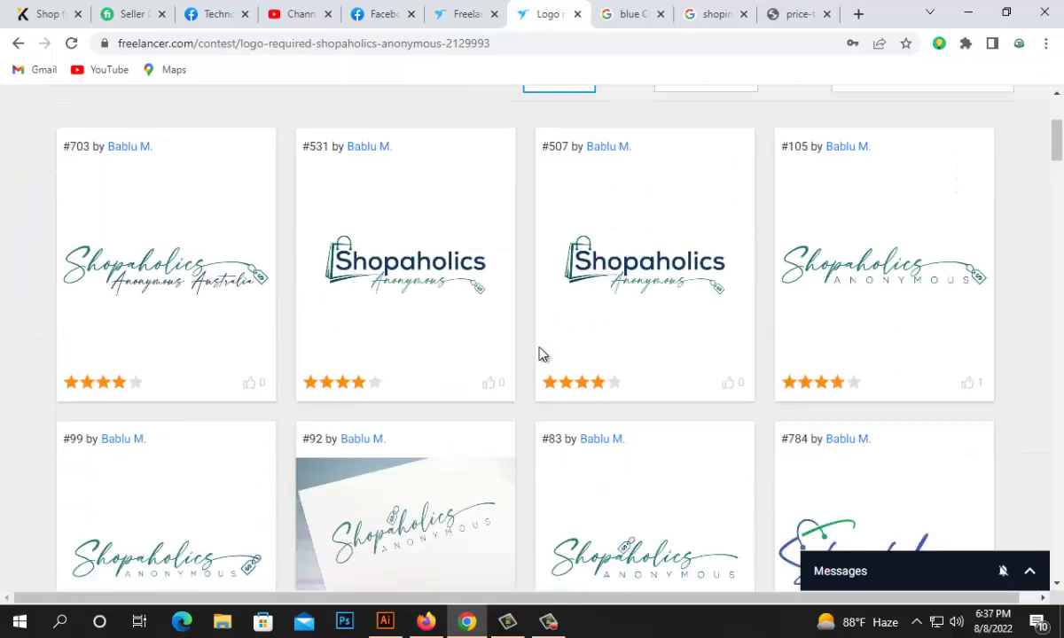
scroll(523, 353, down, 3)
scroll(511, 346, up, 4)
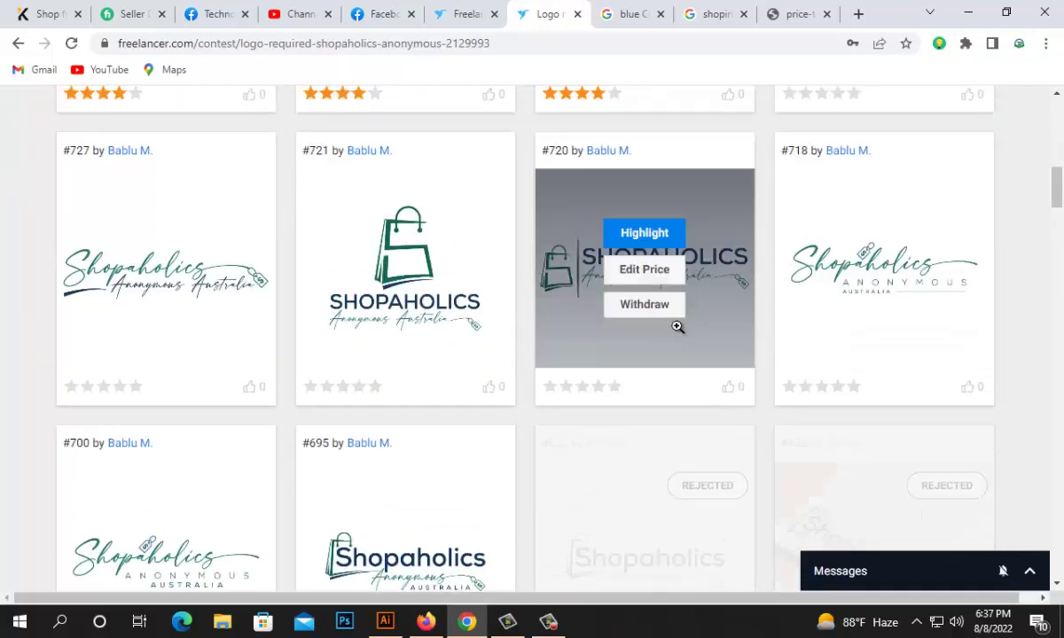
scroll(709, 320, up, 3)
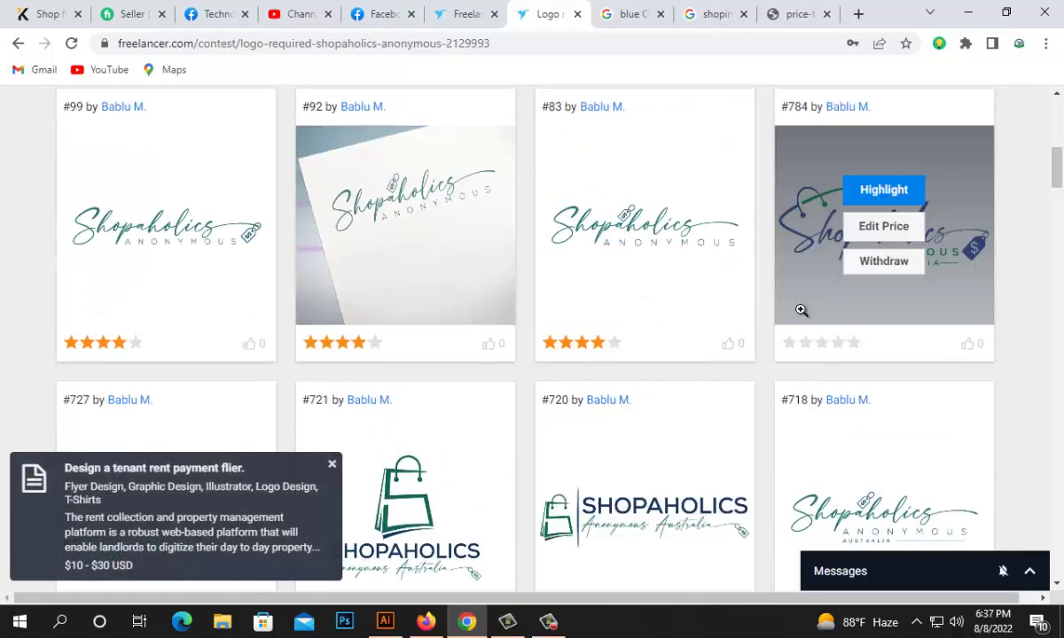
click(802, 308)
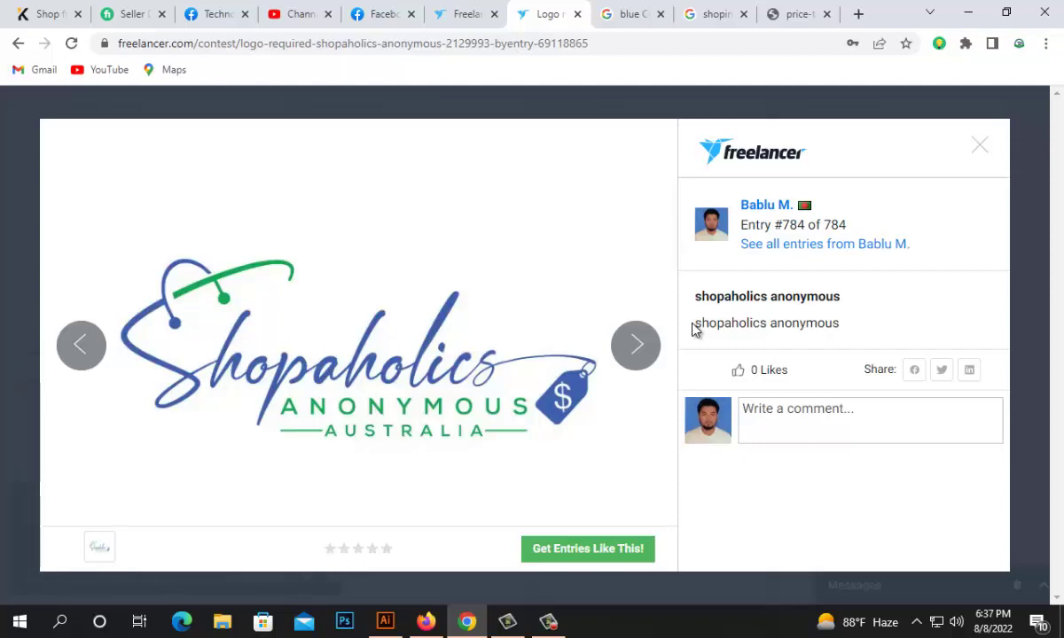
click(981, 144)
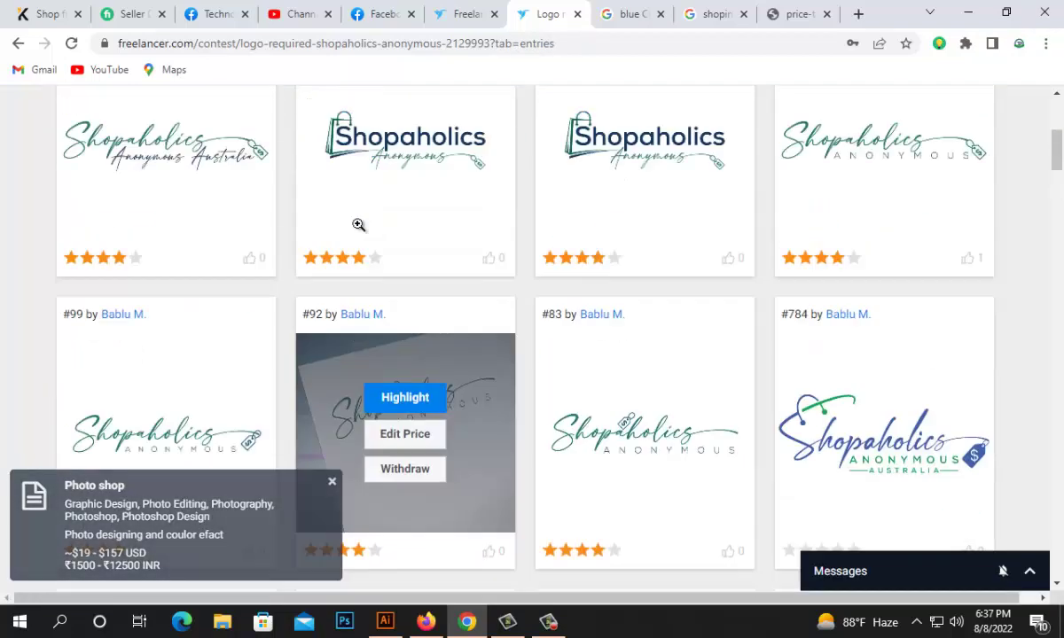